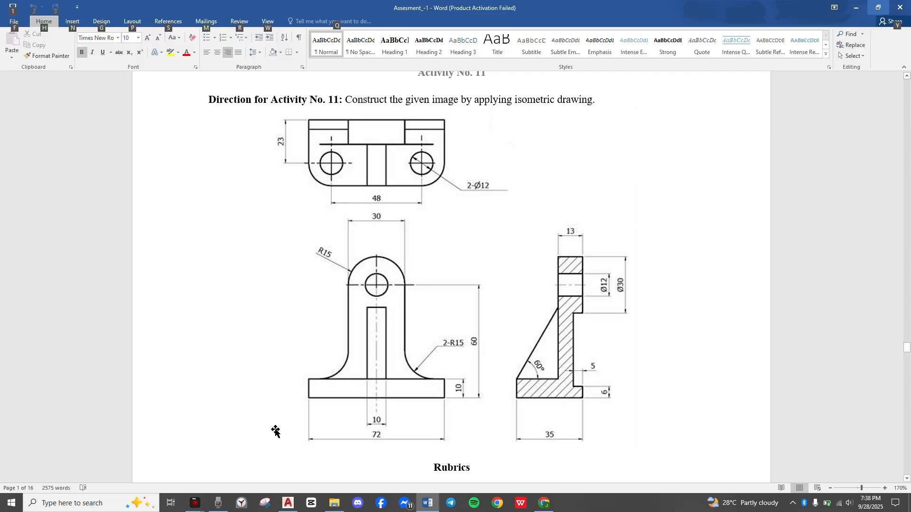
Examine the orthographic views and dimensions of the Activity No. 11 bracket.
scroll(276, 431, "up", 15)
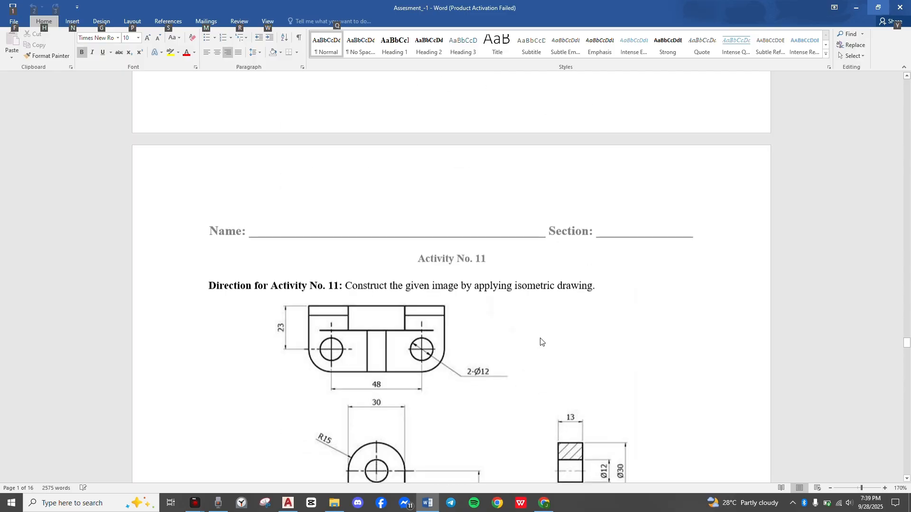
scroll(538, 334, "down", 3)
scroll(537, 335, "down", 12)
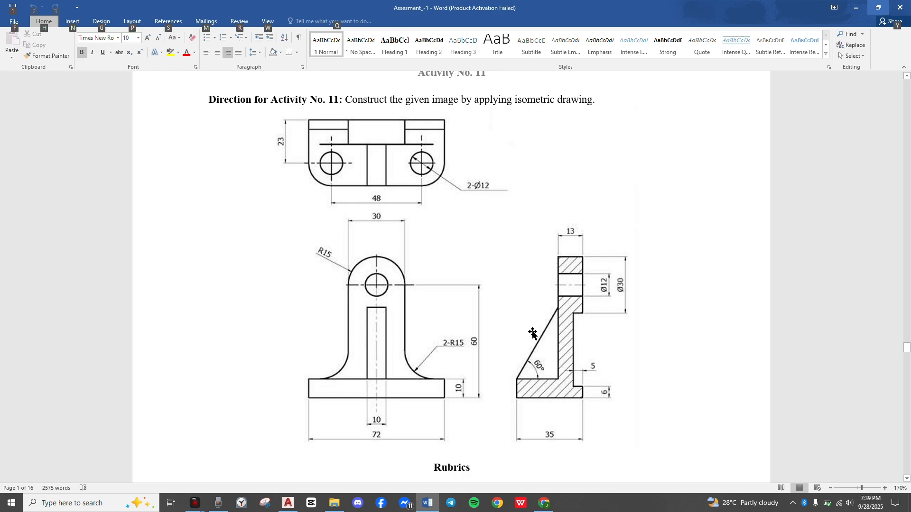
scroll(532, 335, "down", 1)
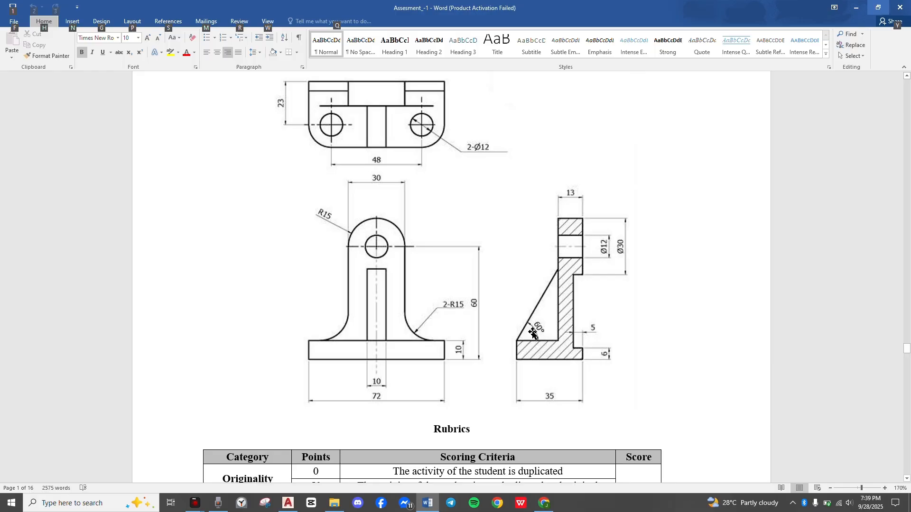
left_click(577, 390)
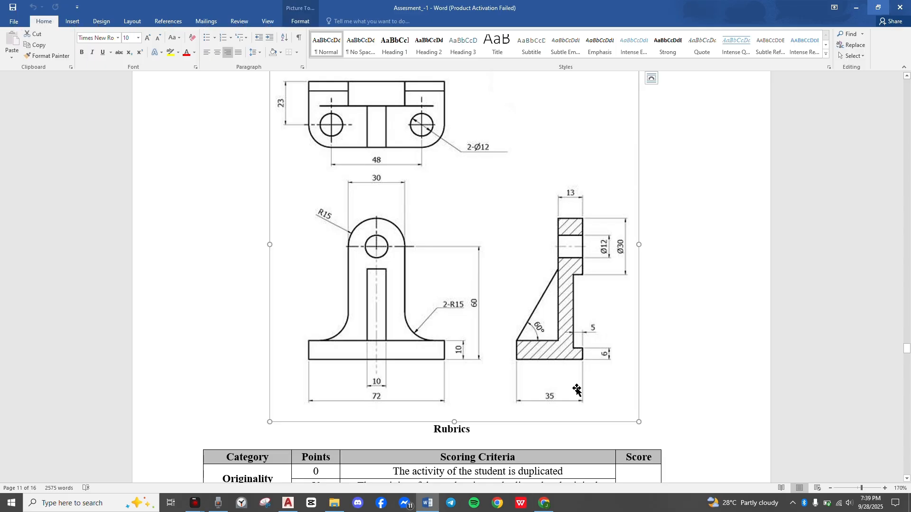
Switch to AutoCAD and draw a 72-unit line with Ortho on along the 330° isometric axis as the base's first long edge.
key("alt")
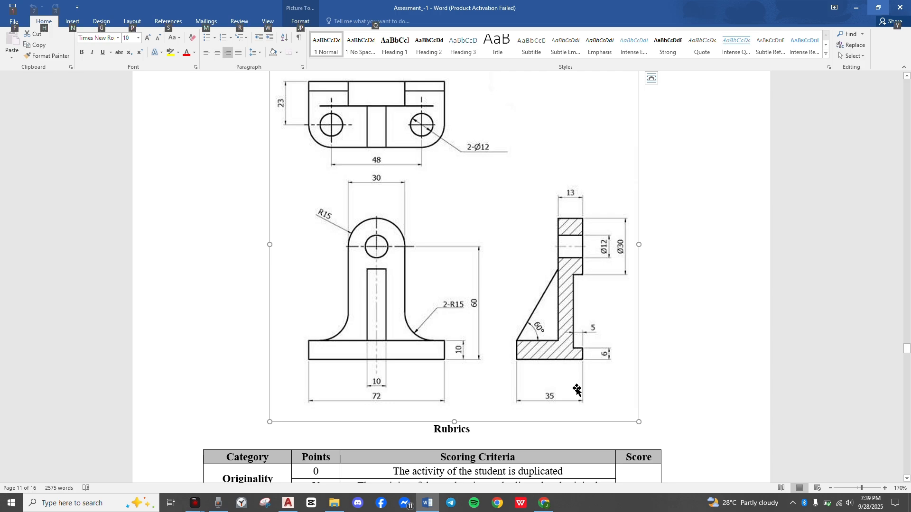
key("alt+Tab")
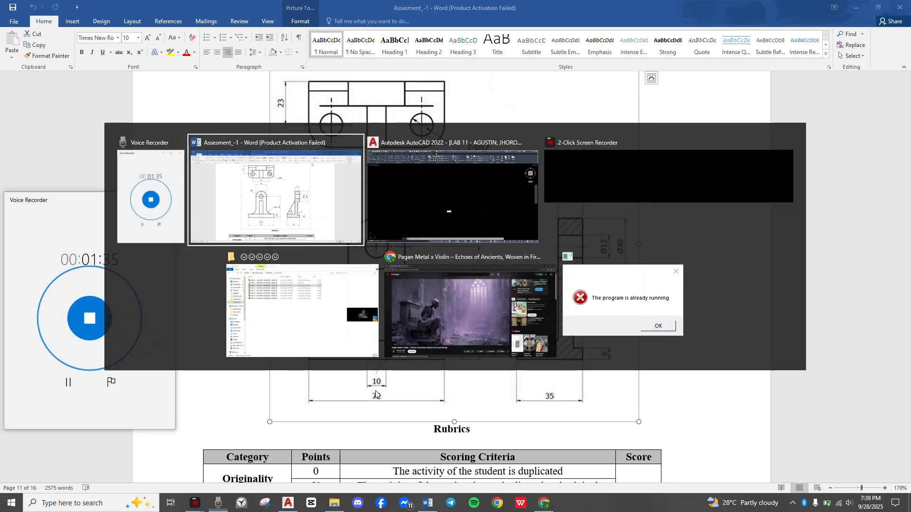
key("alt+Tab")
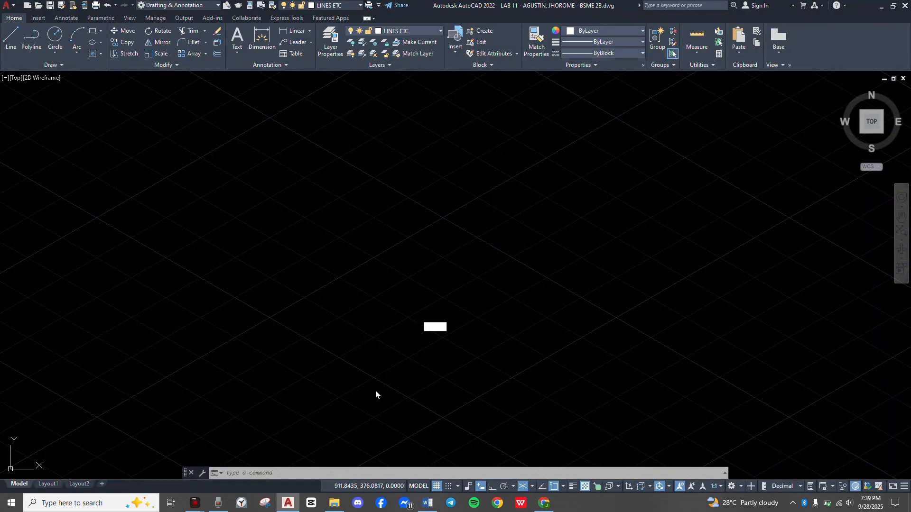
key("Escape")
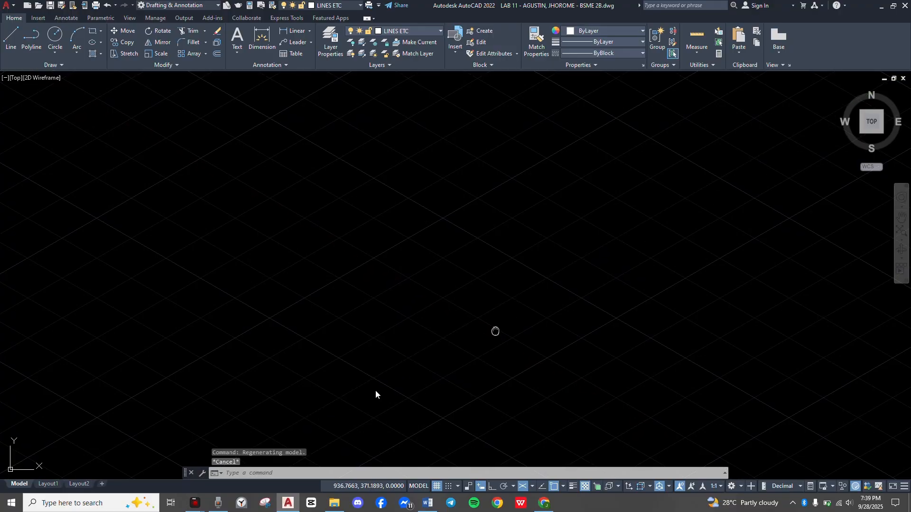
type("l")
key("Return")
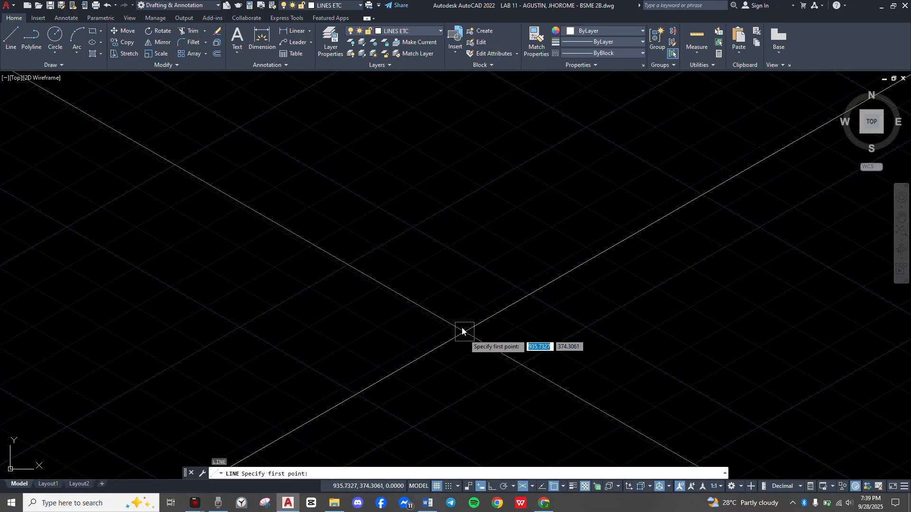
left_click(434, 310)
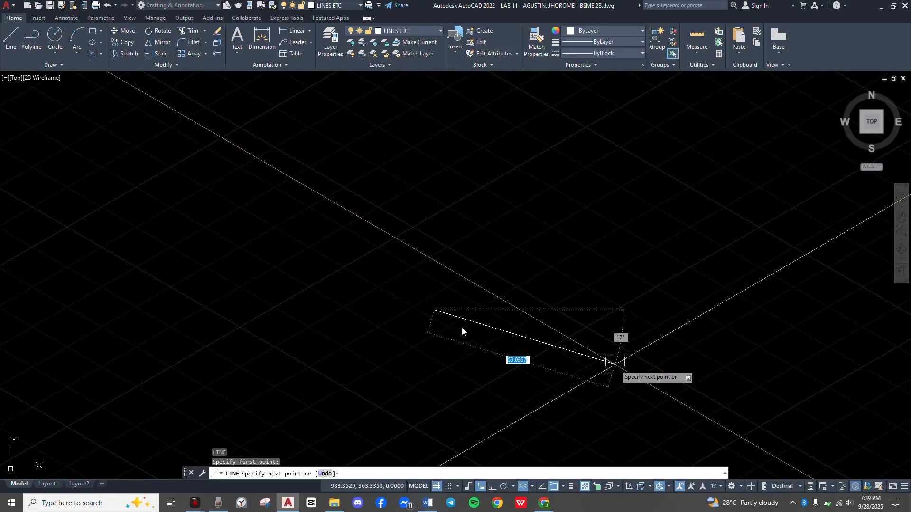
key("F8")
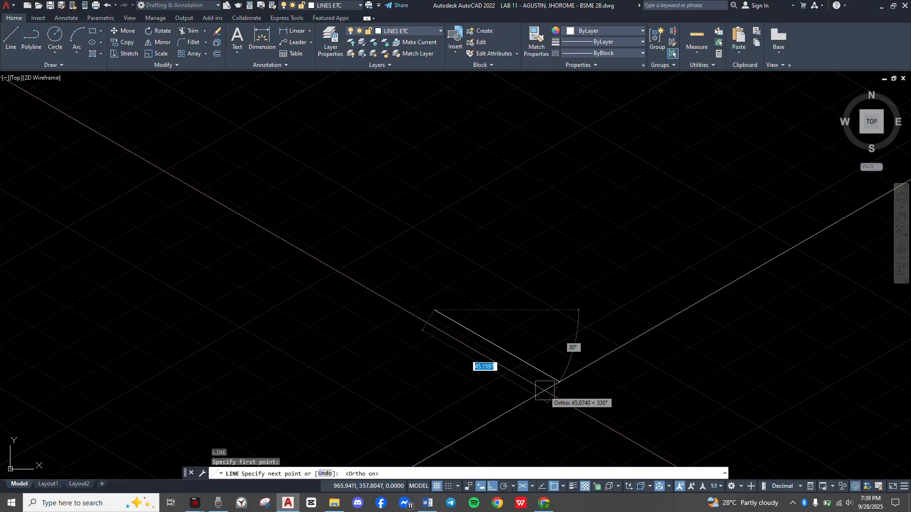
type("72")
key("Return")
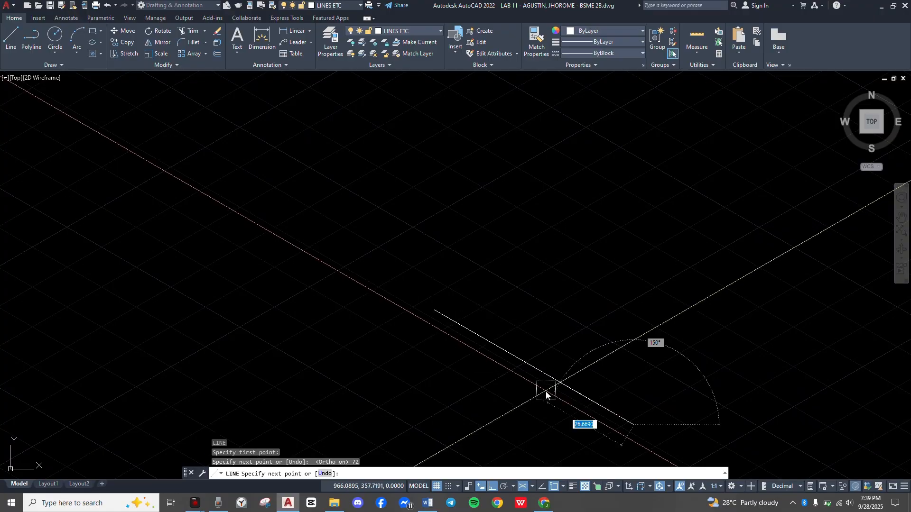
Continue the base outline with a 35-unit edge at 30° and a parallel 72-unit edge, and close it into an isometric rectangle.
type("35")
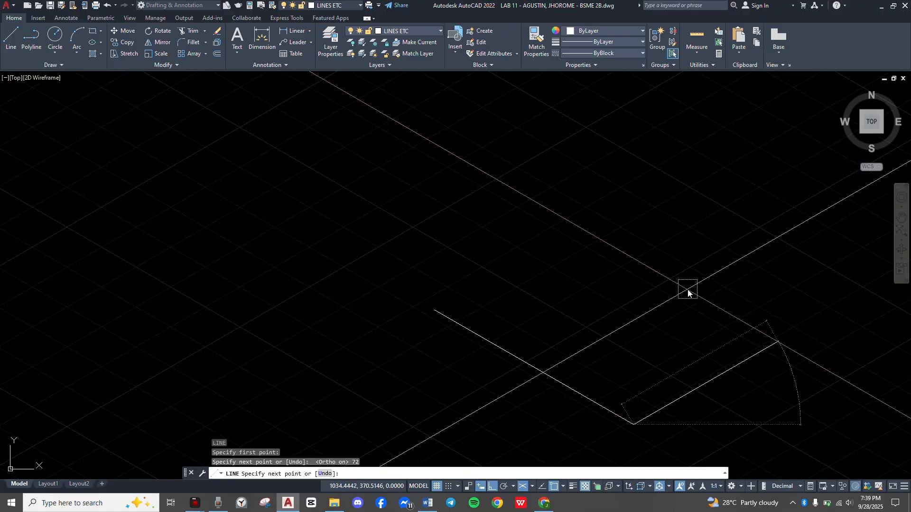
key("Return")
type("72")
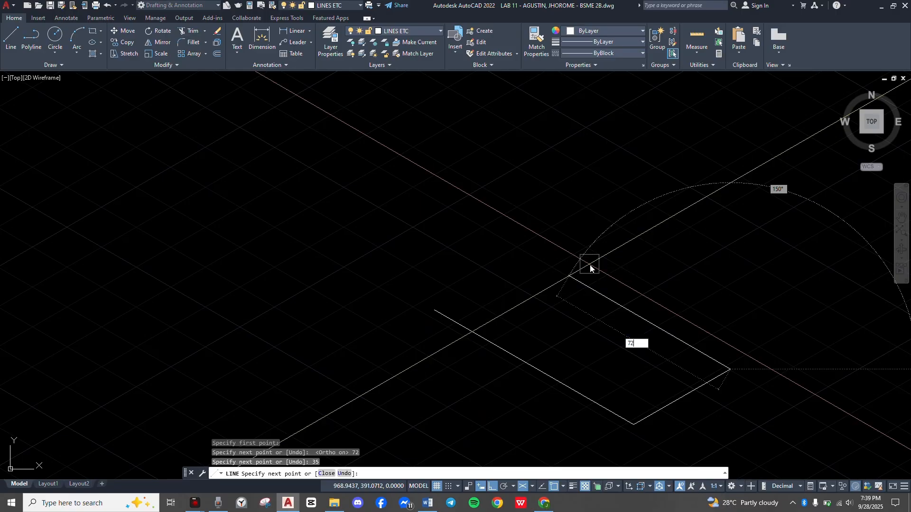
key("Return")
type("c")
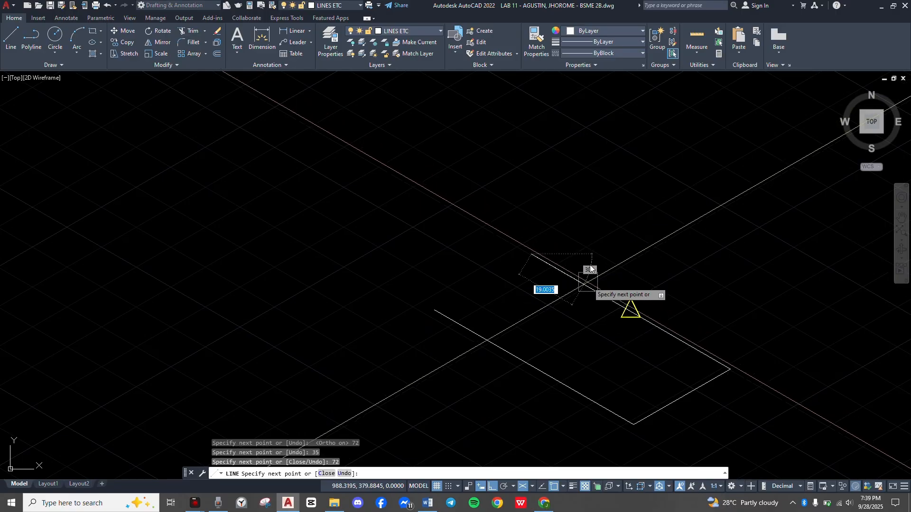
key("Return")
scroll(587, 284, "up", 3)
scroll(588, 281, "down", 2)
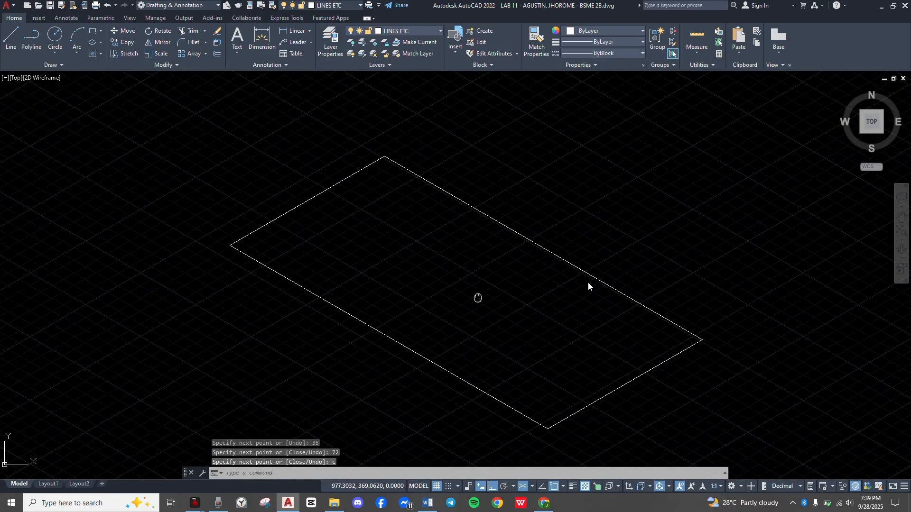
Switch to the Word document and enlarge the front and side views to examine the base plate dimensions.
key("alt+Tab")
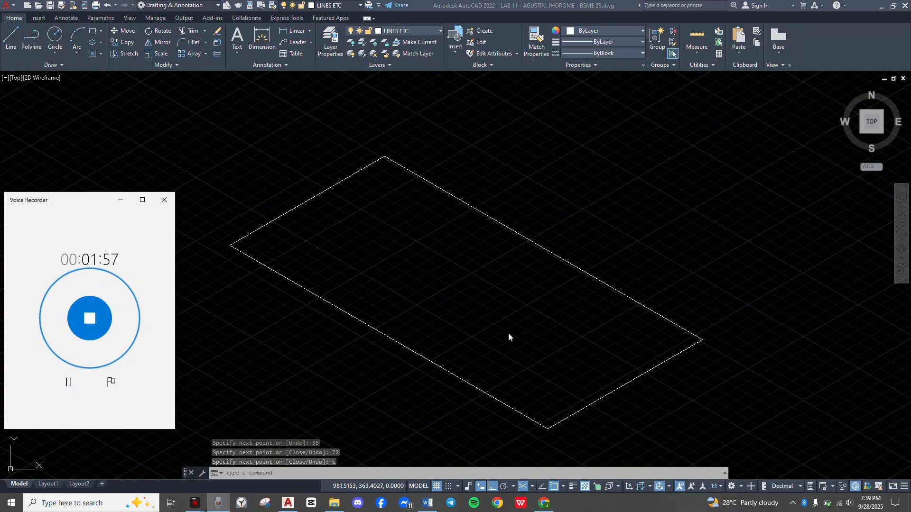
key("alt+Tab")
key("alt+Tab")
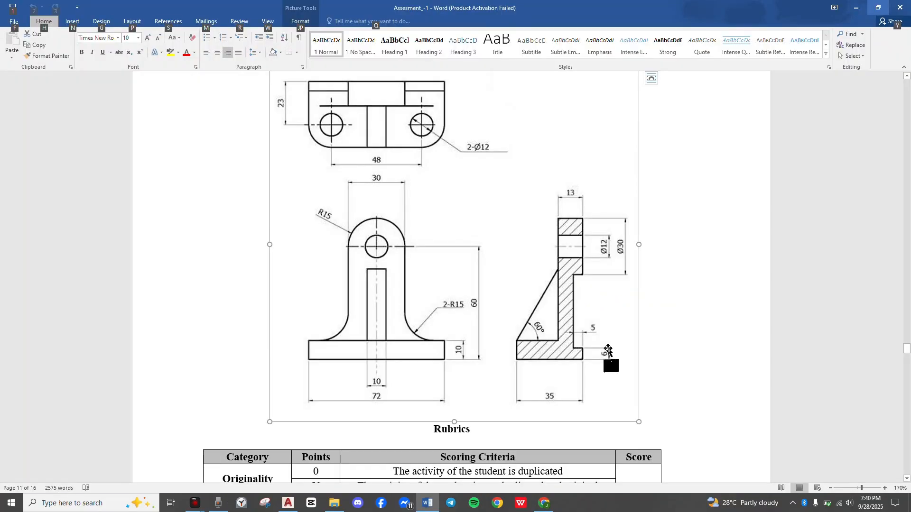
scroll(608, 351, "up", 1)
scroll(606, 360, "down", 1)
scroll(557, 399, "up", 5, "ctrl")
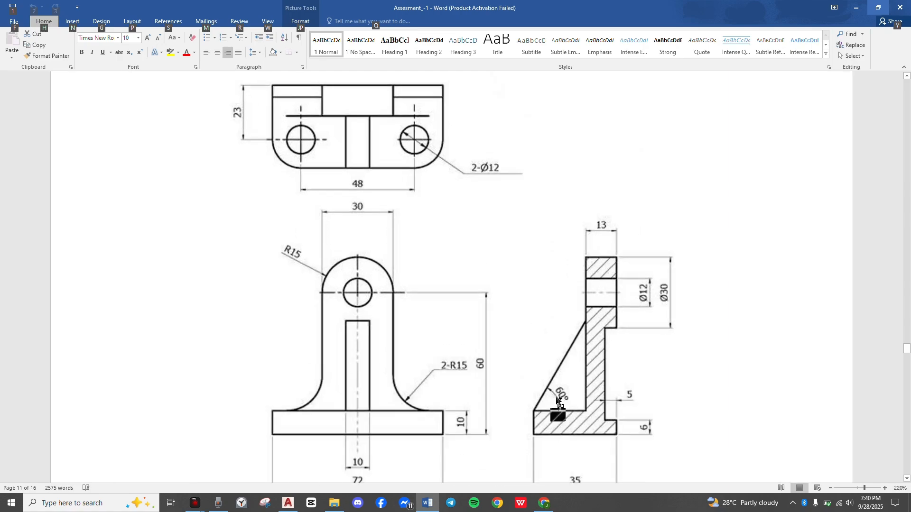
scroll(556, 398, "up", 1, "ctrl")
scroll(465, 403, "down", 1)
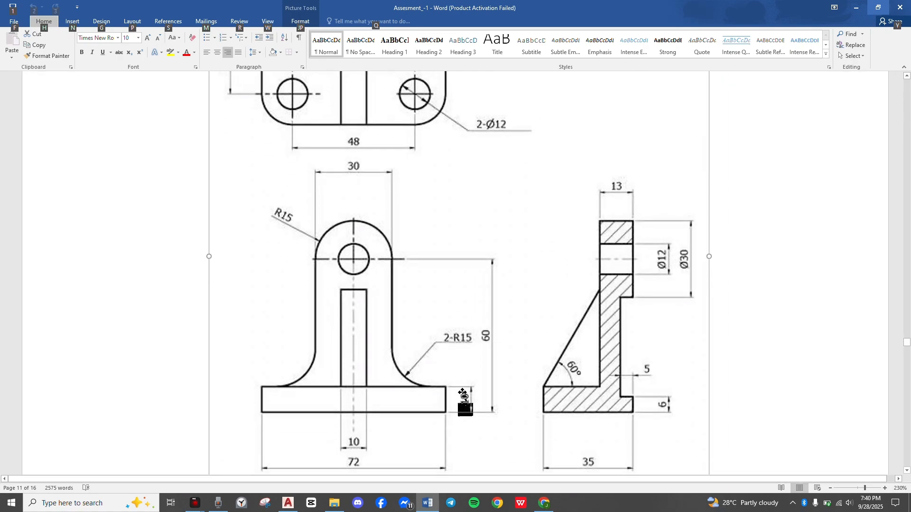
scroll(462, 393, "up", 5, "ctrl")
scroll(462, 189, "down", 5)
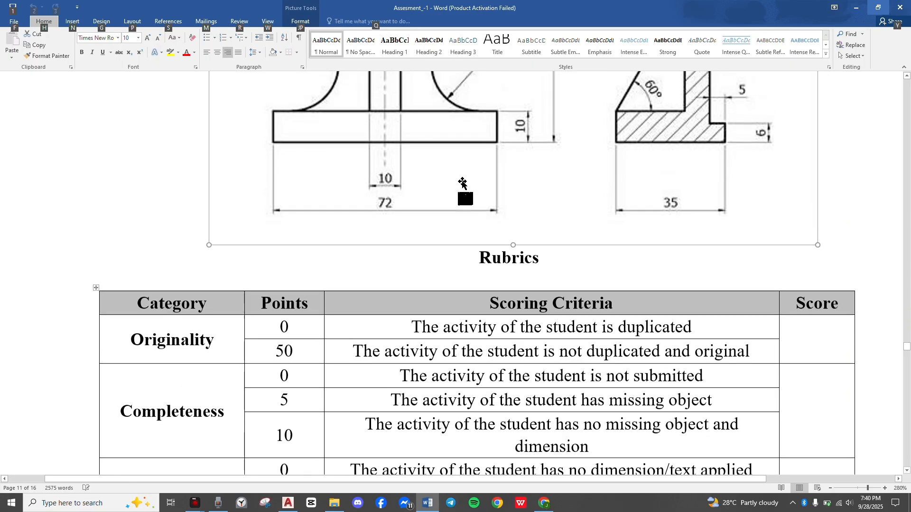
scroll(463, 183, "up", 2)
scroll(422, 240, "up", 6, "ctrl")
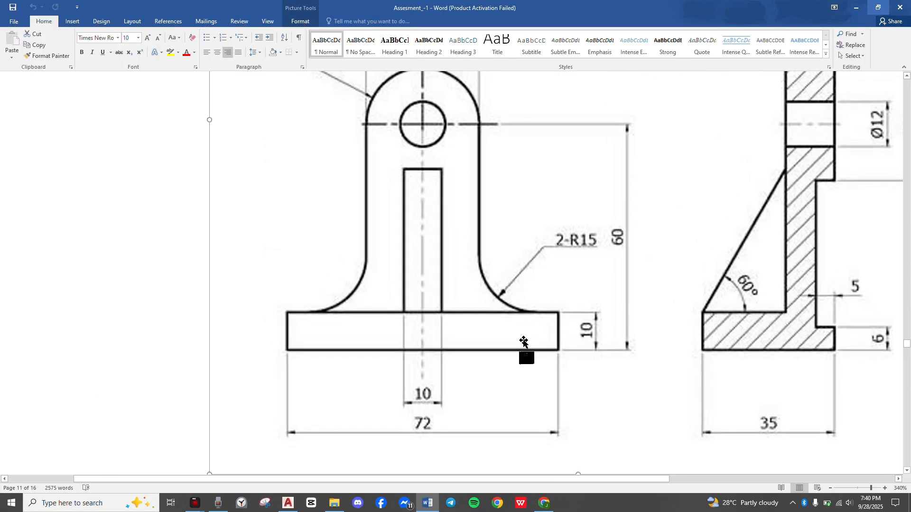
scroll(573, 348, "right", 3, "shift")
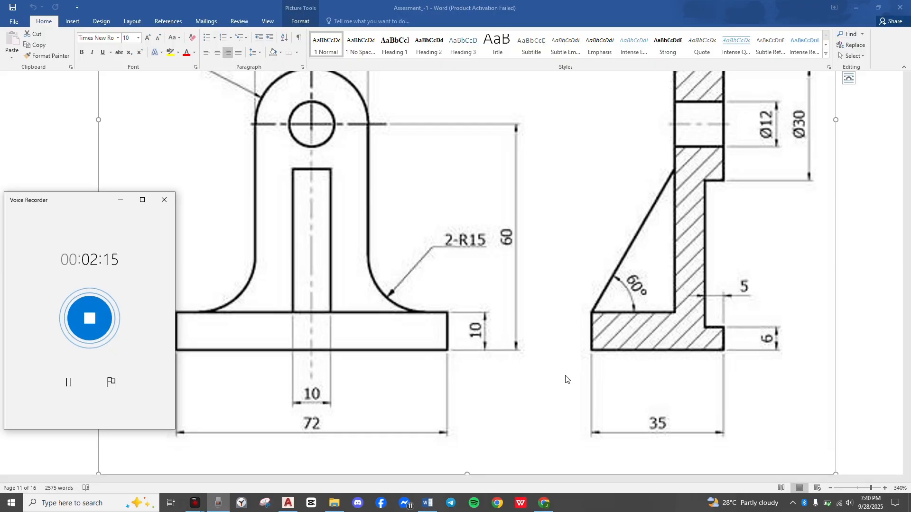
Switch from the Word reference back to the AutoCAD drawing.
key("alt+Tab")
key("alt+Tab")
key("alt+Tab")
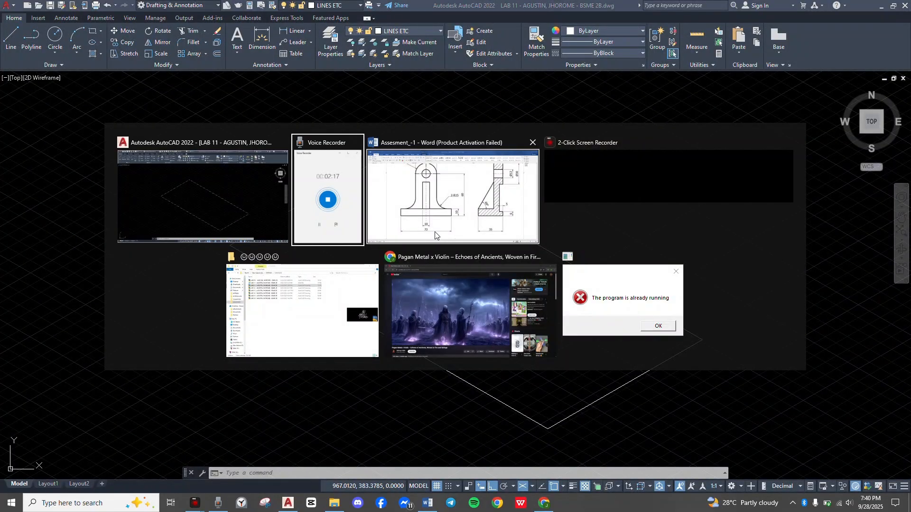
left_click(434, 232)
key("alt+Tab")
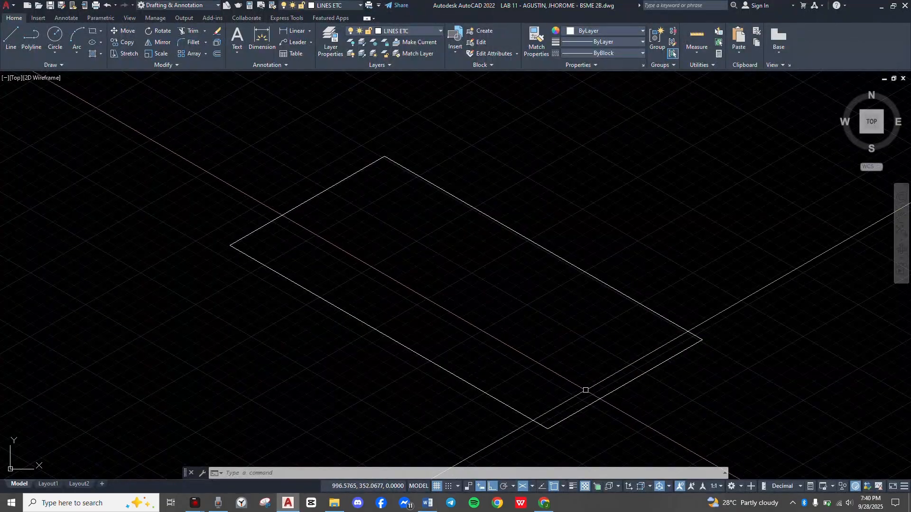
Copy all four edges of the base outline 10 units straight up on the right isoplane to set the plate thickness.
scroll(541, 335, "down", 4)
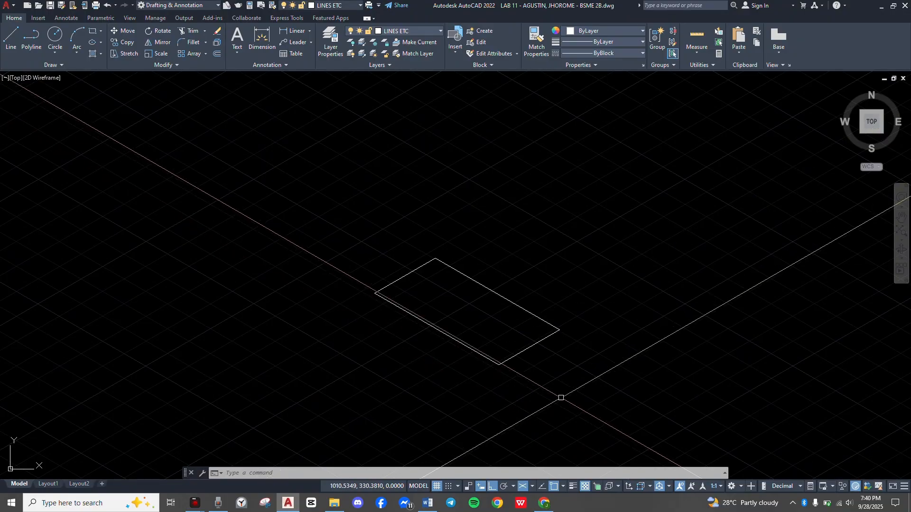
left_click(571, 396)
left_click(327, 207)
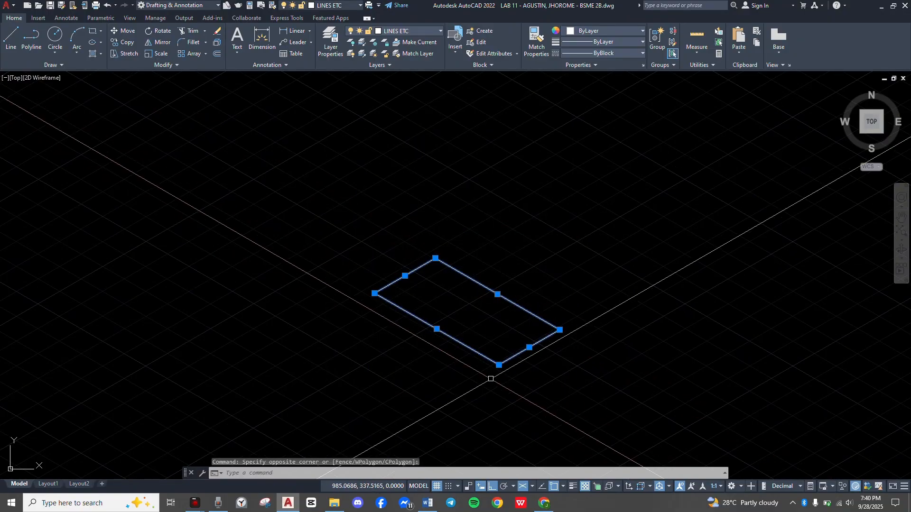
type("co")
key("Return")
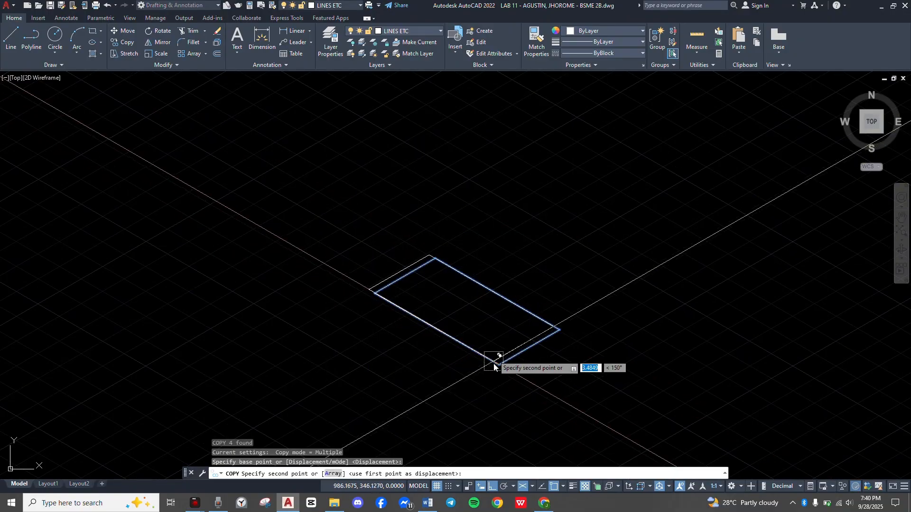
left_click(494, 365)
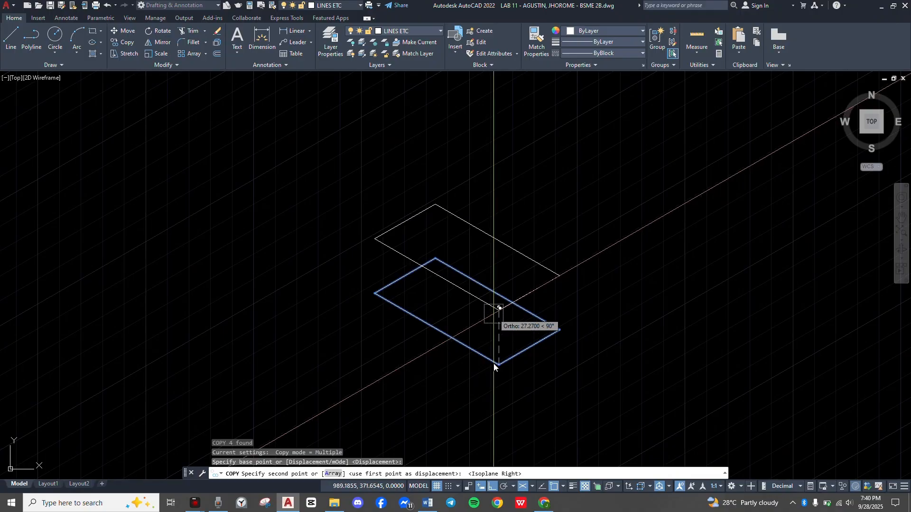
type("10")
key("Return")
key("Escape")
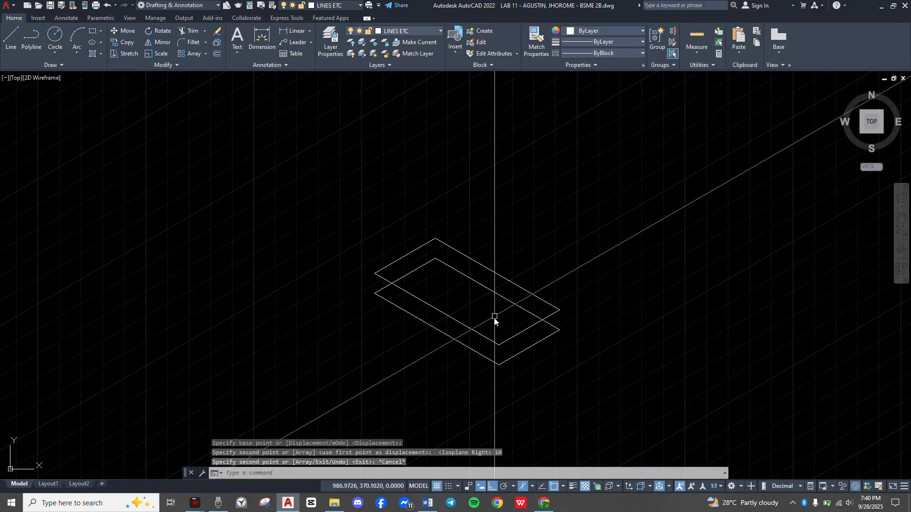
scroll(494, 318, "up", 5)
scroll(493, 318, "down", 3)
scroll(494, 318, "up", 3)
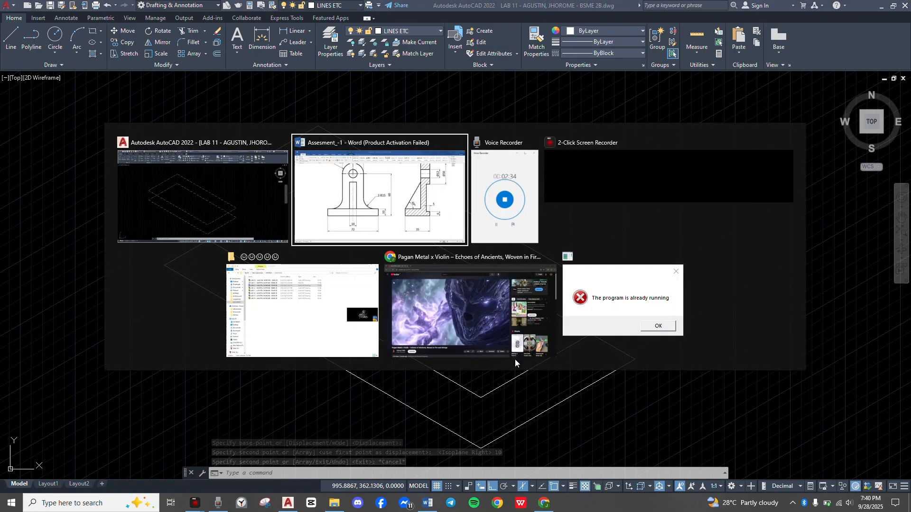
Switch to the Word document and examine the upright's front view together with the side section.
key("alt+Tab")
left_click(362, 199)
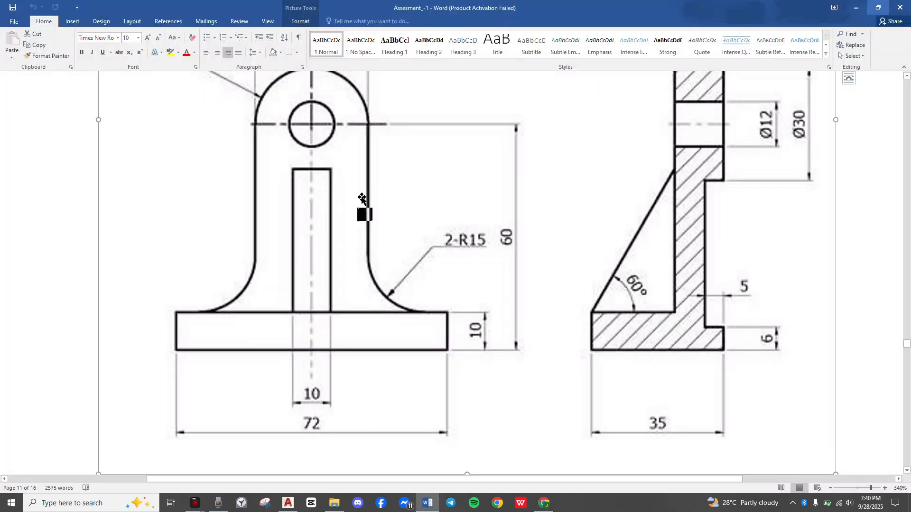
scroll(362, 199, "down", 3)
scroll(362, 198, "up", 4)
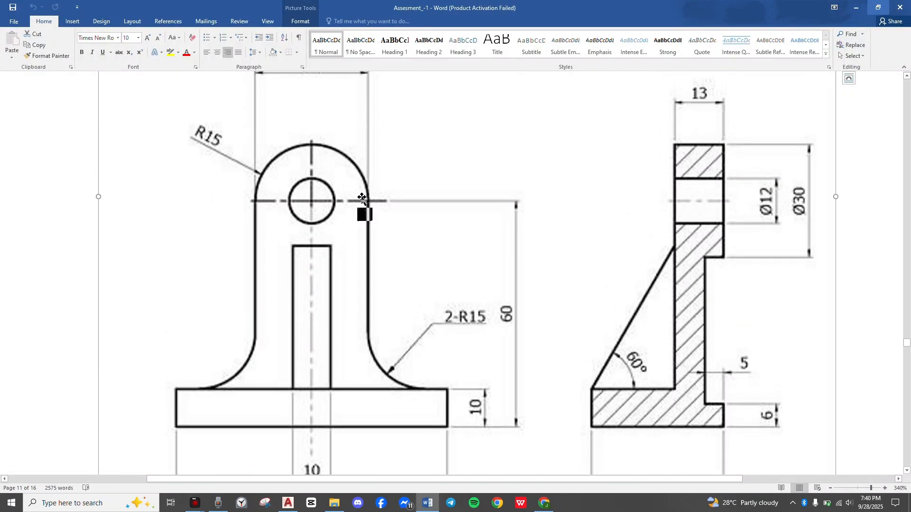
scroll(362, 198, "down", 1)
scroll(362, 198, "down", 1)
scroll(362, 198, "up", 2)
scroll(459, 315, "left", 5)
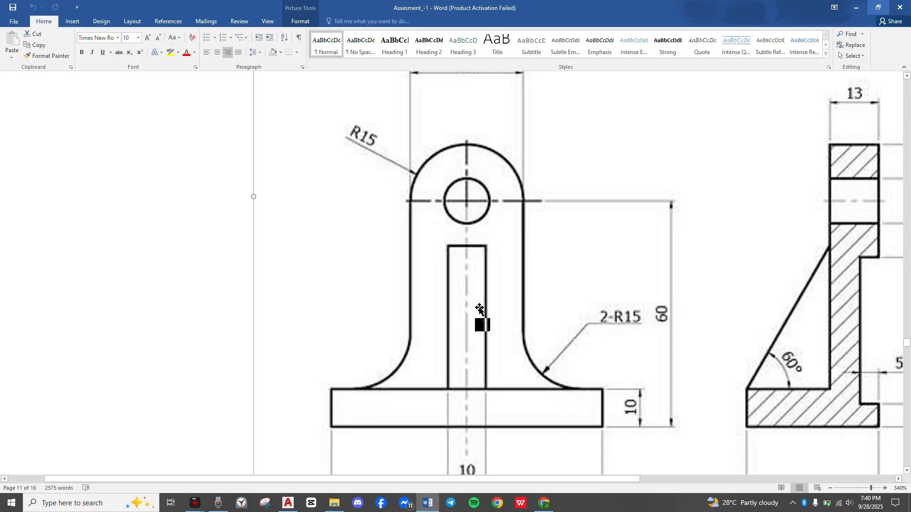
Switch to the AutoCAD drawing and draw a 10-unit vertical line joining the right corners of the lower and upper base outlines.
key("alt+Tab")
scroll(451, 308, "down", 2)
scroll(451, 309, "up", 2)
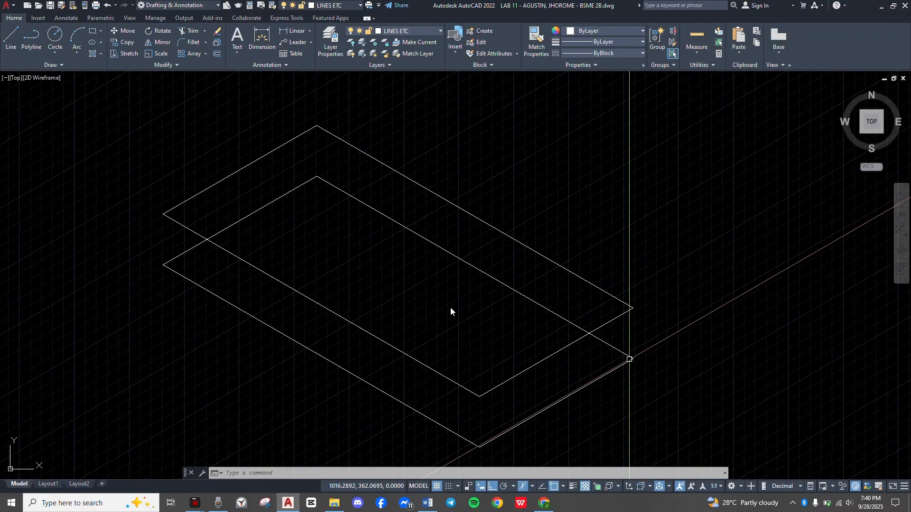
scroll(474, 322, "down", 1)
scroll(579, 365, "up", 1)
key("l")
key("Return")
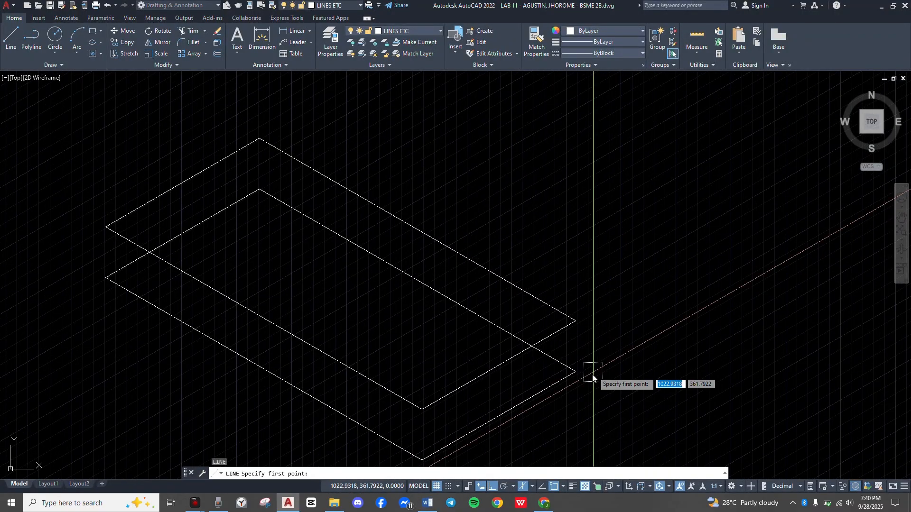
left_click(592, 378)
type("10")
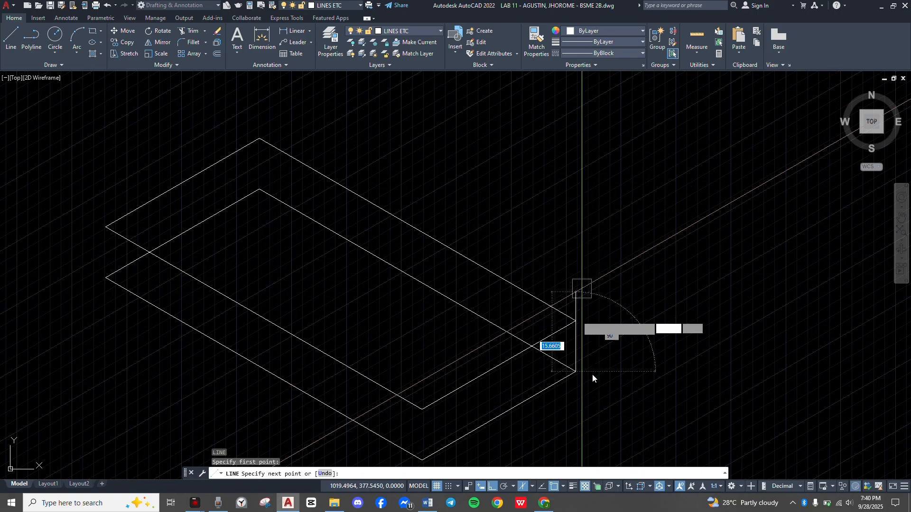
key("Return")
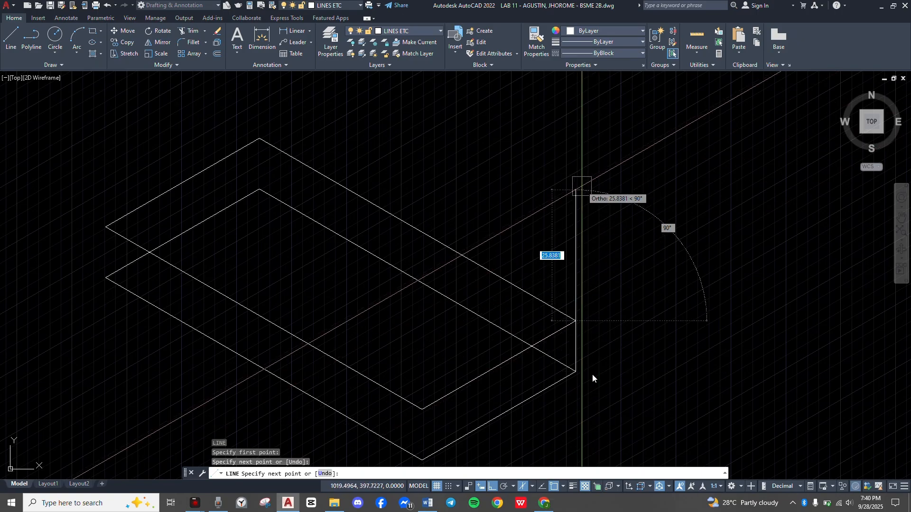
key("Escape")
Draw a vertical line joining the back corners of the lower and upper base outlines.
middle_click_drag(349, 206, 442, 273)
key("Return")
left_click(358, 264)
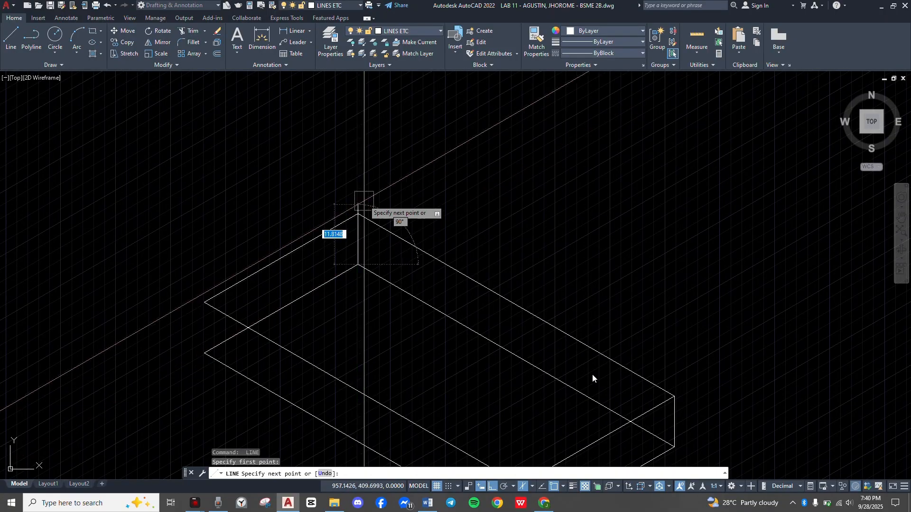
key("Escape")
scroll(452, 295, "up", 2)
scroll(433, 287, "down", 2)
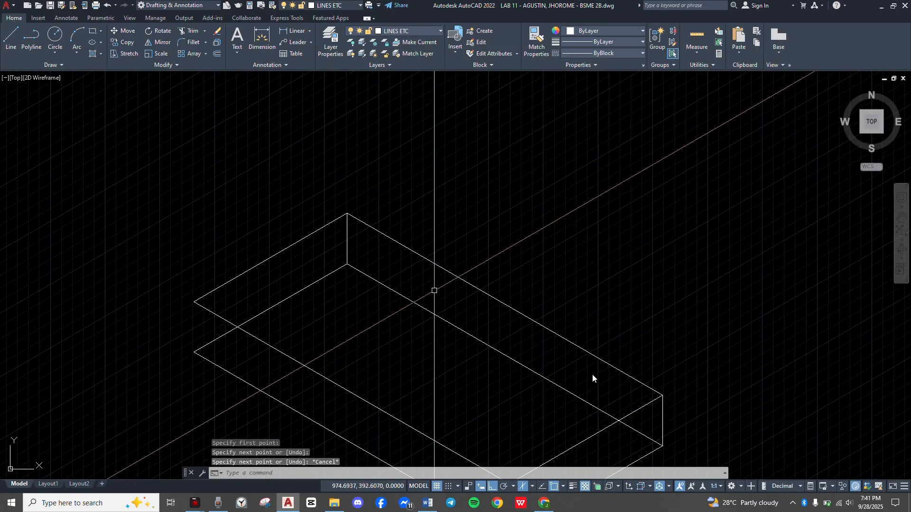
middle_click_drag(479, 328, 437, 272)
Switch to the Word document and examine the front view for the upright's width, radii, hole and centre height.
key("alt+Tab")
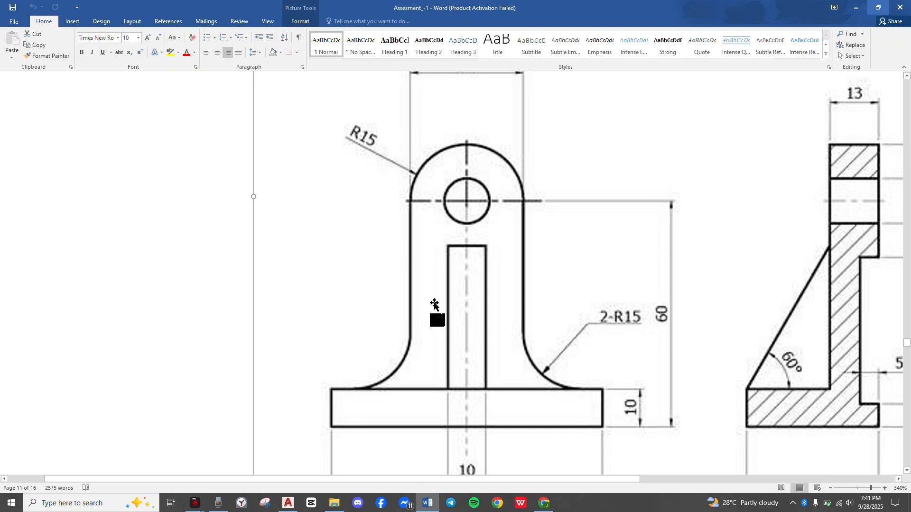
scroll(434, 305, "up", 3)
scroll(435, 304, "up", 5, "ctrl")
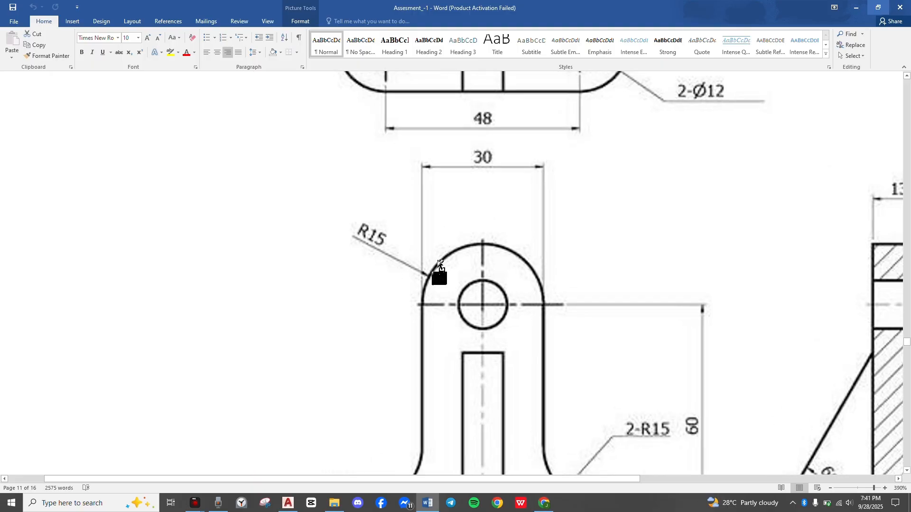
scroll(440, 264, "down", 5)
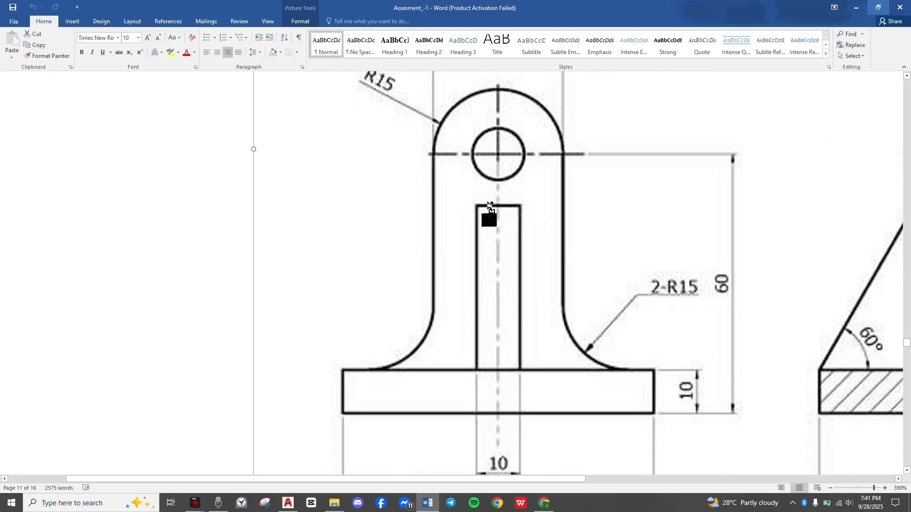
scroll(490, 207, "down", 3, "ctrl")
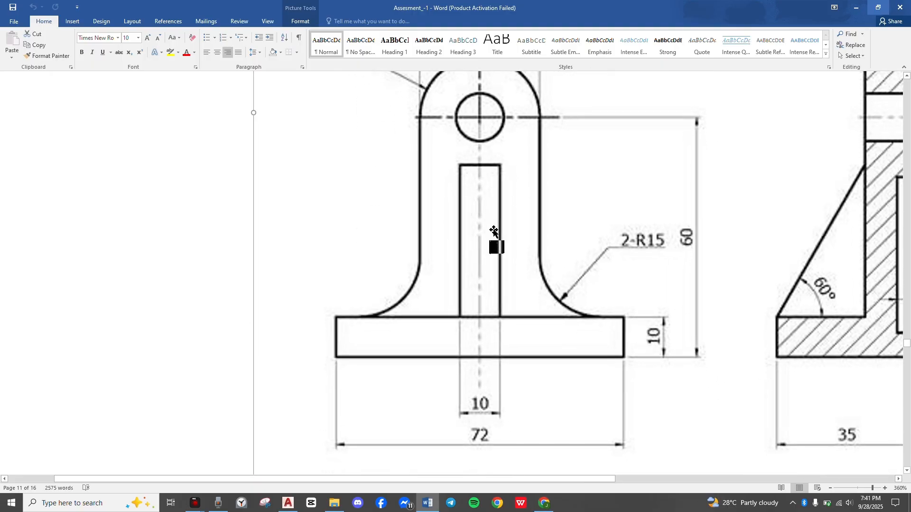
scroll(494, 231, "up", 7)
scroll(493, 231, "down", 5)
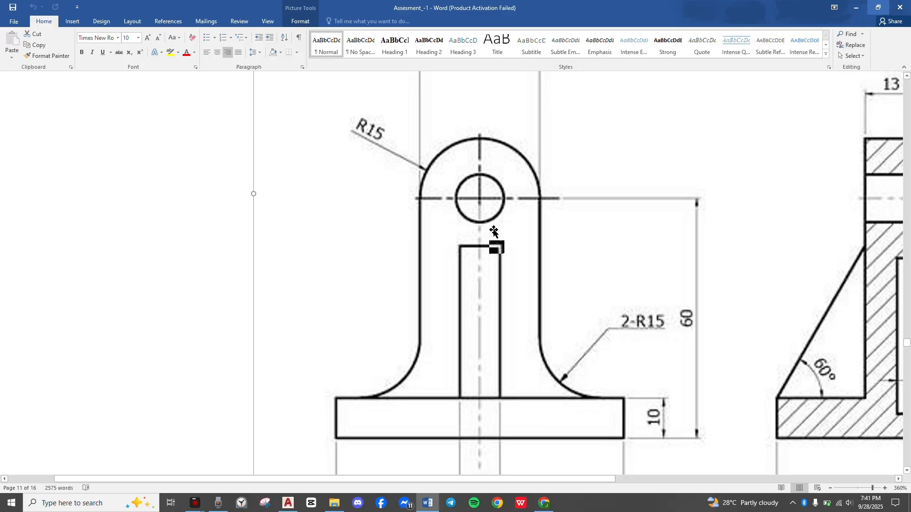
scroll(494, 231, "up", 3)
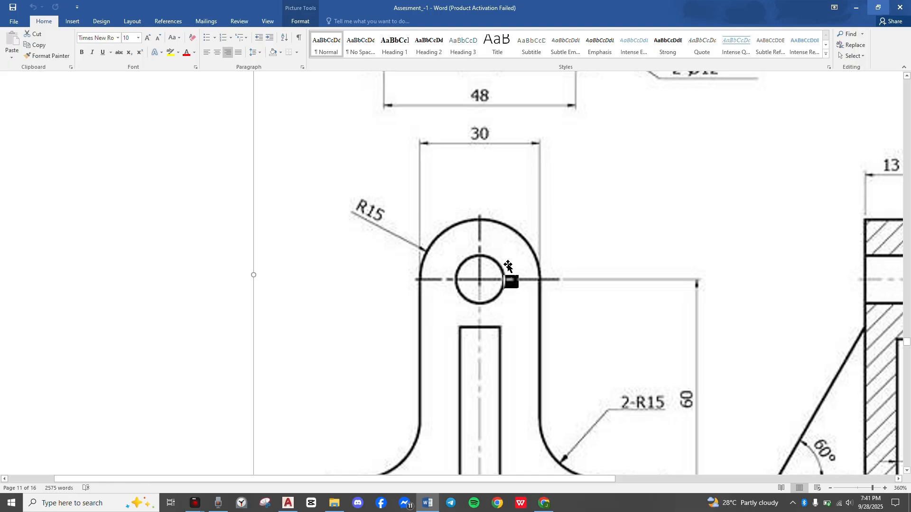
scroll(508, 266, "down", 3)
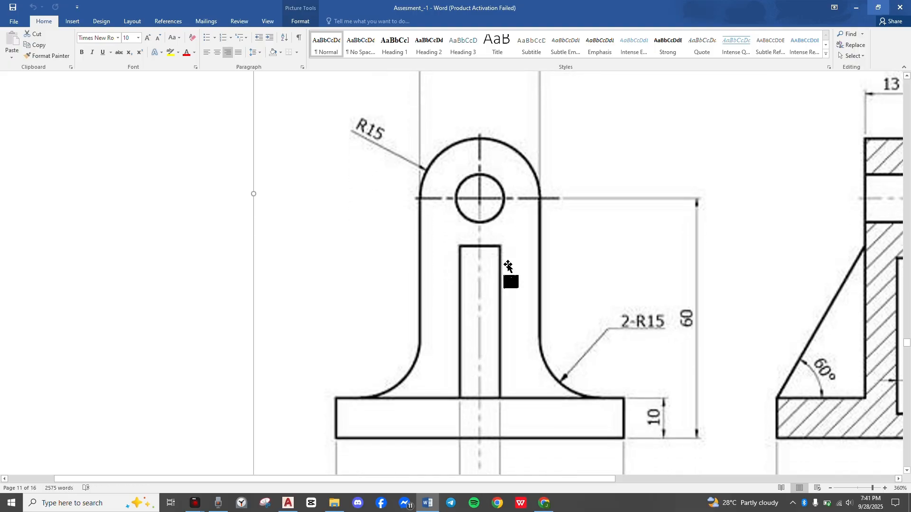
Compare the bracket's top view with the side section to examine the upright's thickness and boss diameters.
scroll(475, 179, "up", 12)
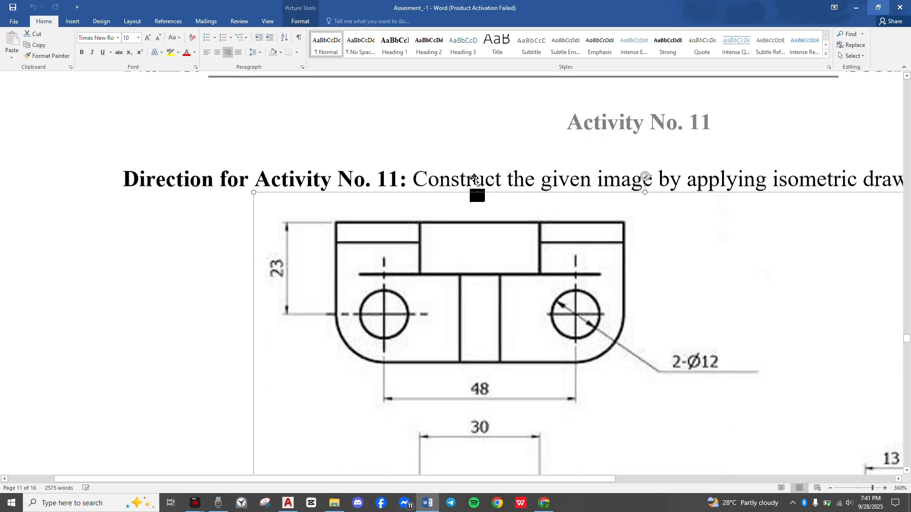
scroll(475, 179, "down", 14)
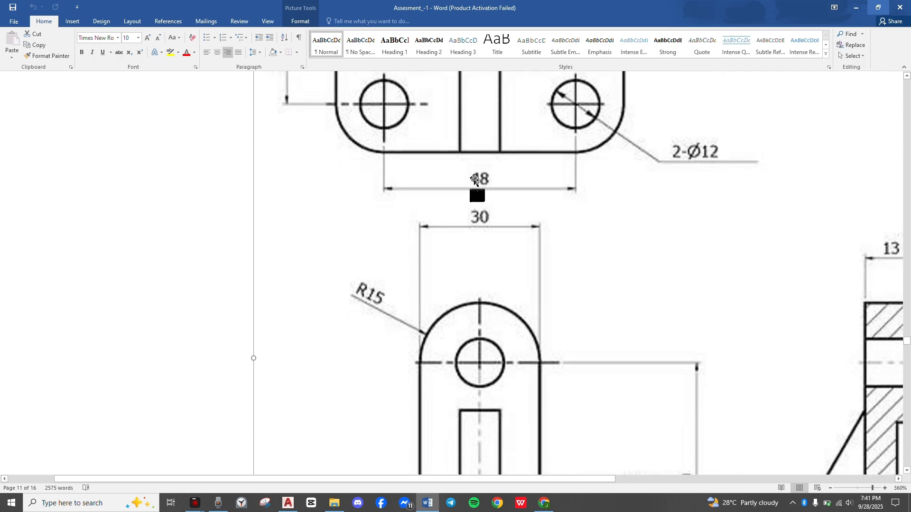
scroll(474, 183, "up", 5)
scroll(478, 218, "right", 14)
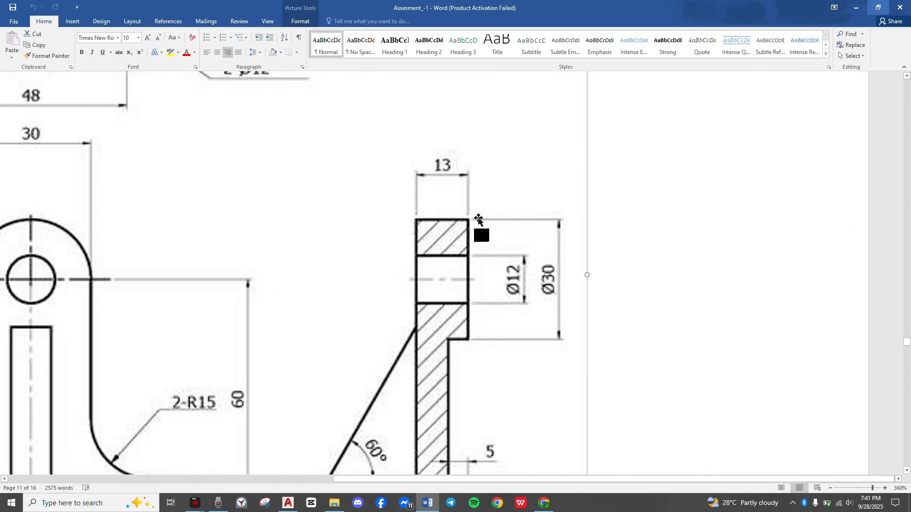
scroll(384, 257, "left", 9)
scroll(544, 288, "right", 8)
scroll(545, 287, "up", 2)
scroll(546, 290, "down", 5)
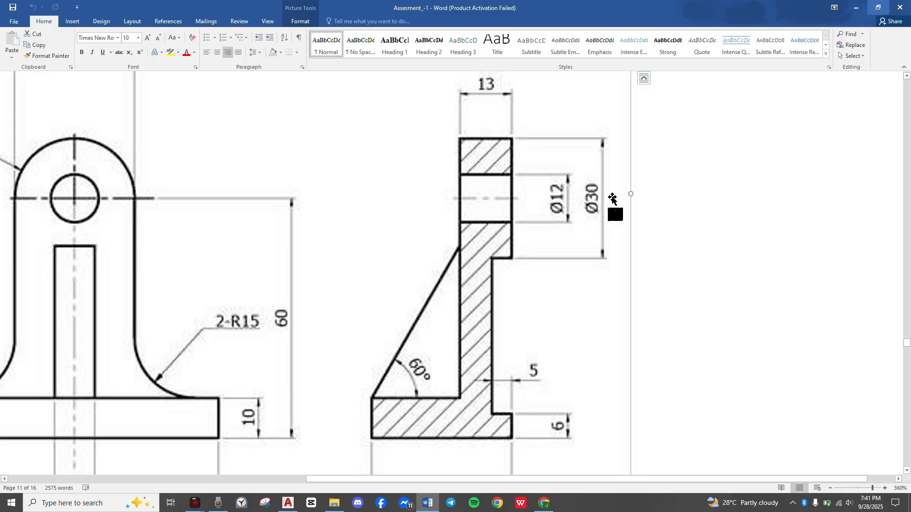
mouse_move(612, 199)
left_mouse_down()
mouse_move(71, 204)
mouse_move(241, 246)
mouse_move(297, 205)
mouse_move(670, 237)
mouse_move(735, 207)
left_mouse_up()
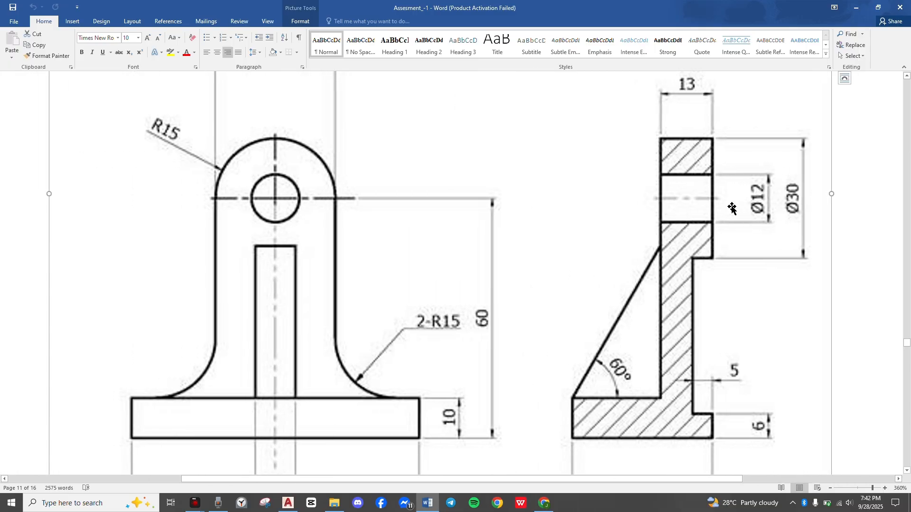
Review the hole-centre height, rib width and base dimensions across the front, top and side views.
key("alt+Tab")
key("alt+Tab")
scroll(563, 260, "down", 1)
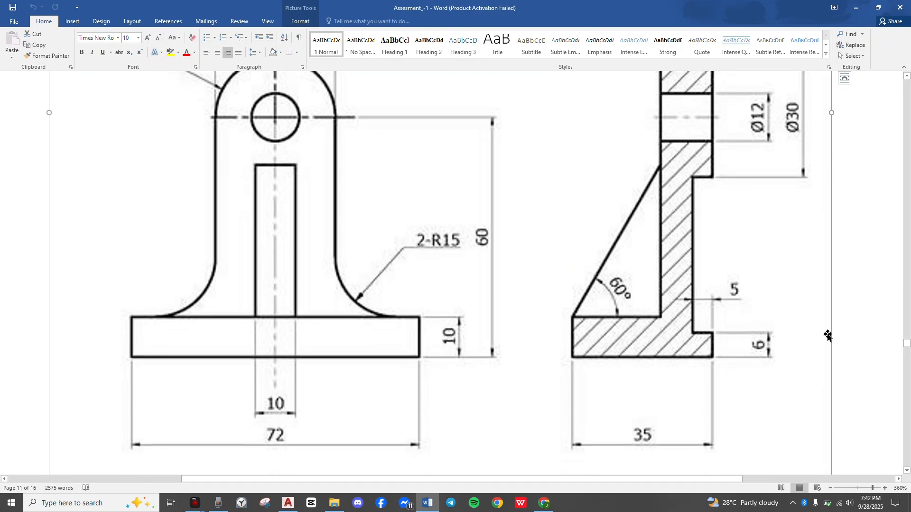
scroll(828, 336, "up", 2)
scroll(828, 336, "down", 2)
scroll(828, 335, "up", 2)
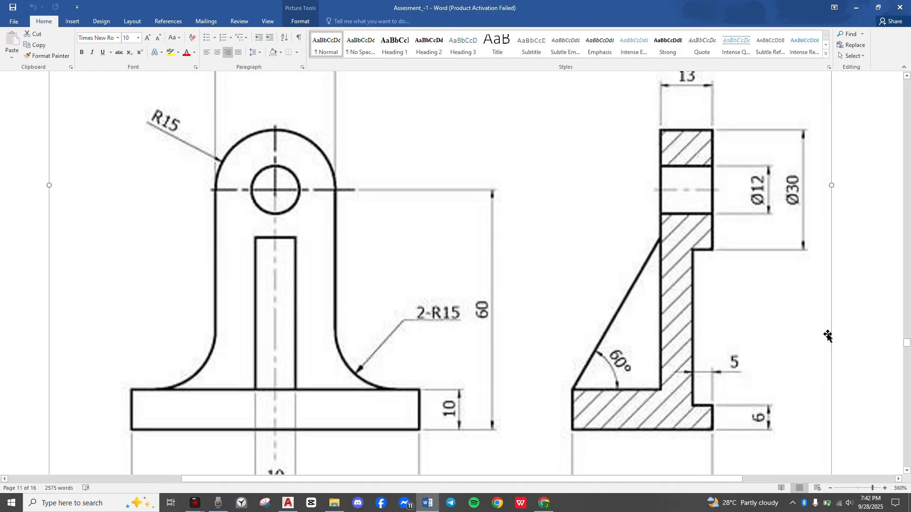
scroll(828, 336, "up", 1)
scroll(827, 336, "up", 5)
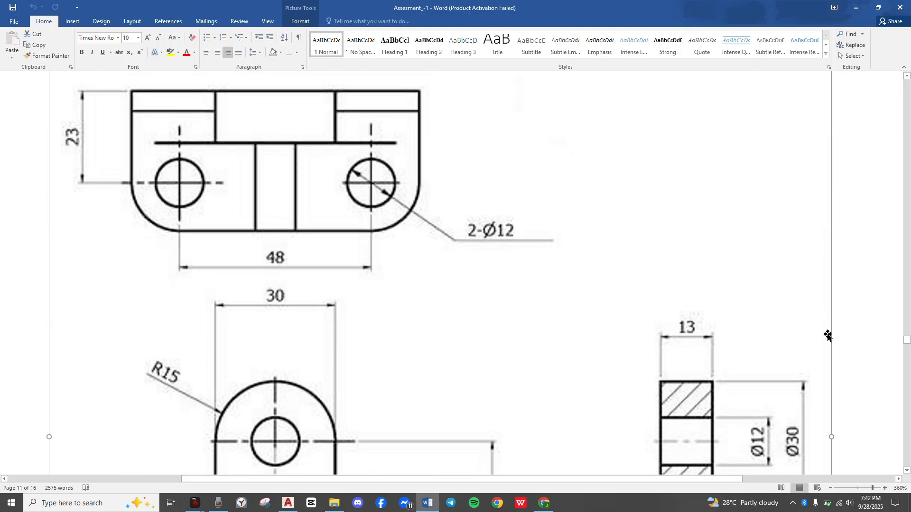
scroll(828, 336, "down", 7)
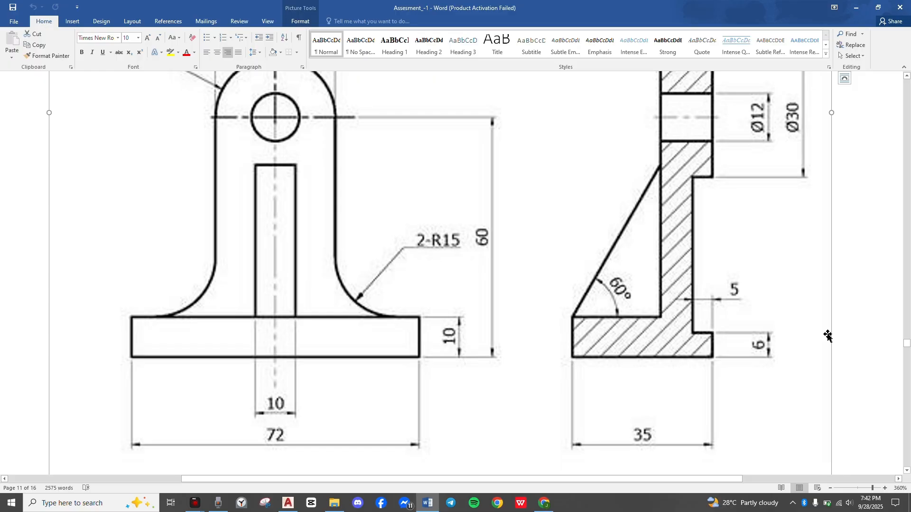
scroll(828, 336, "down", 3)
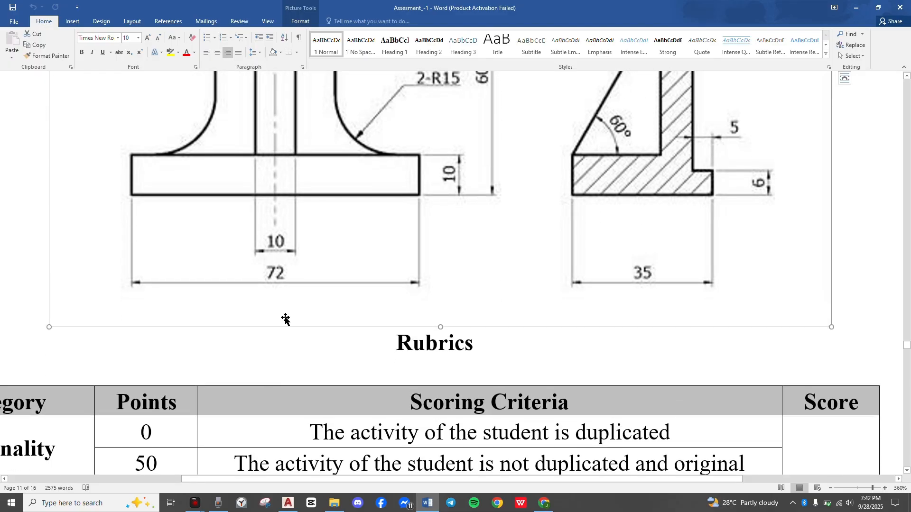
scroll(285, 320, "up", 3)
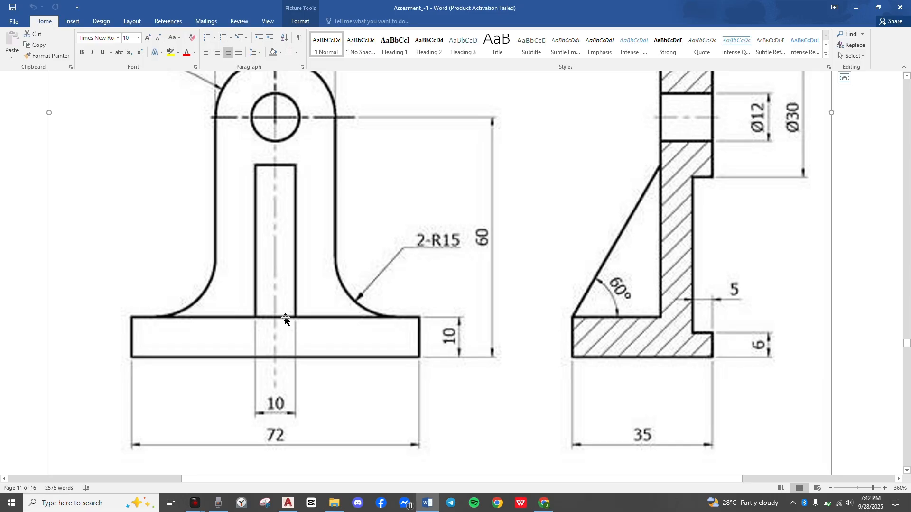
scroll(285, 320, "down", 2)
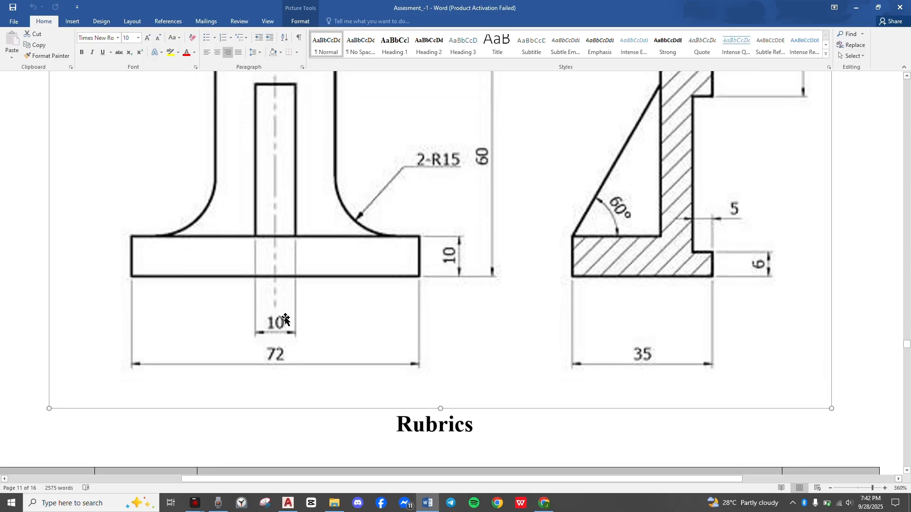
Switch to the AutoCAD drawing and draw a 60-unit vertical line upward from the midpoint of the base's lower back edge.
key("alt+Tab")
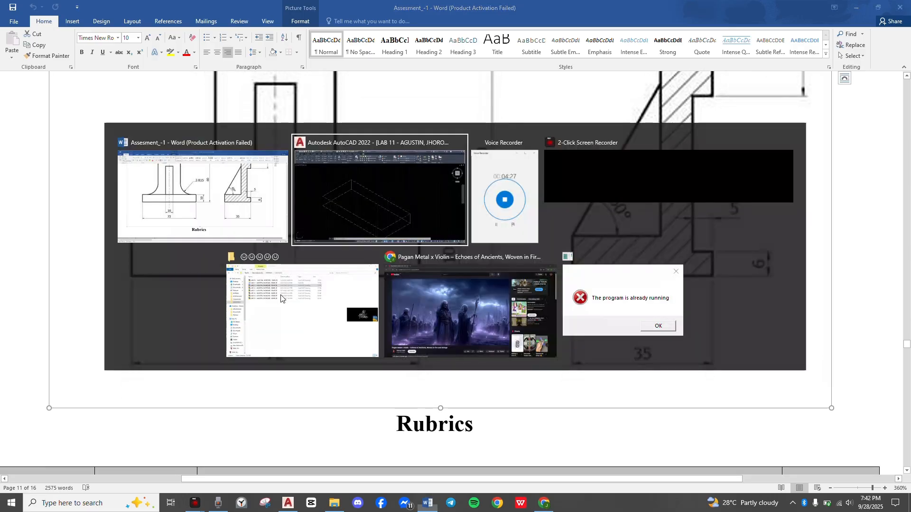
key("l")
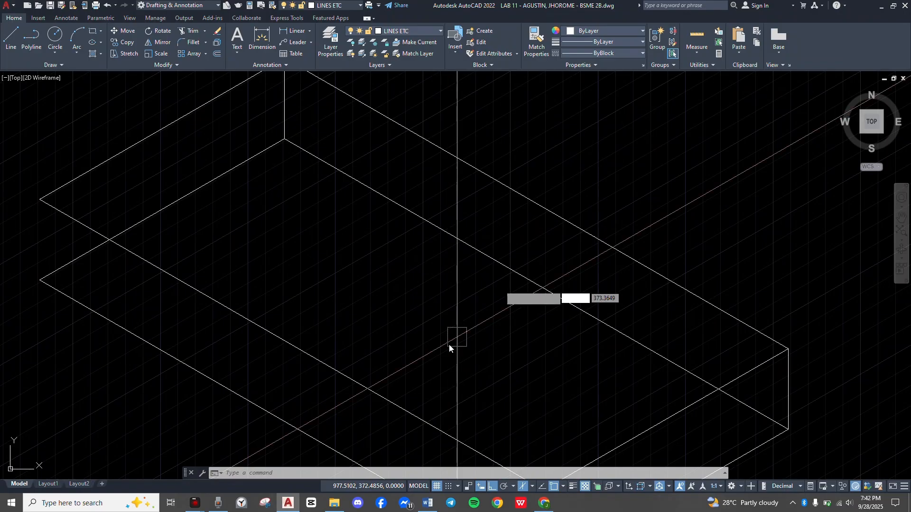
key("Return")
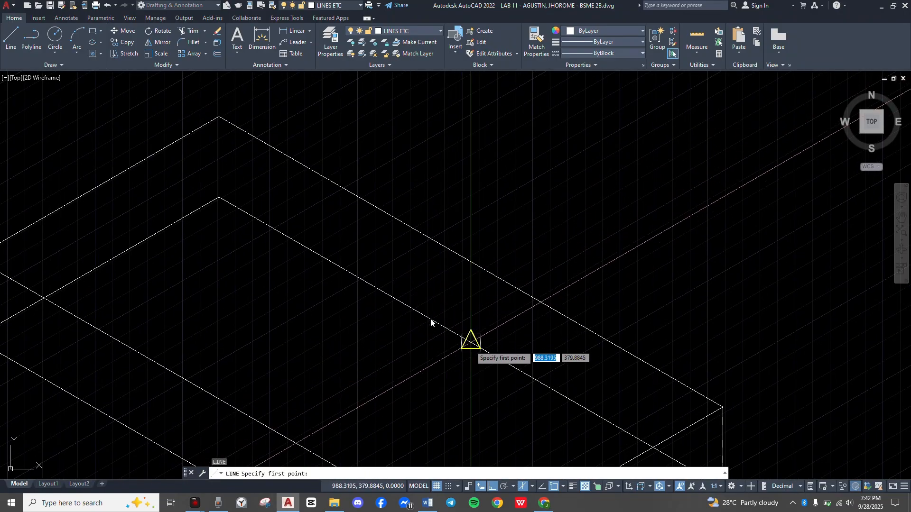
left_click(471, 340)
scroll(510, 214, "down", 3)
middle_click_drag(508, 211, 483, 298)
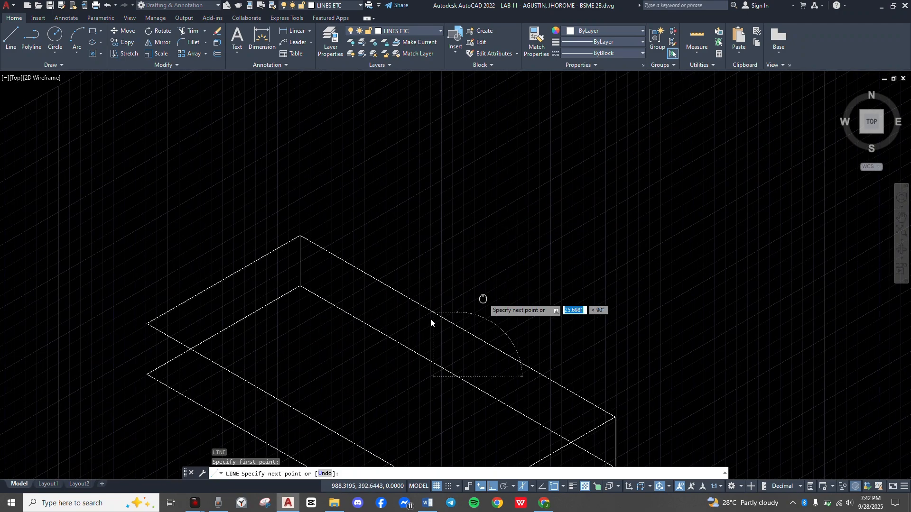
type("60")
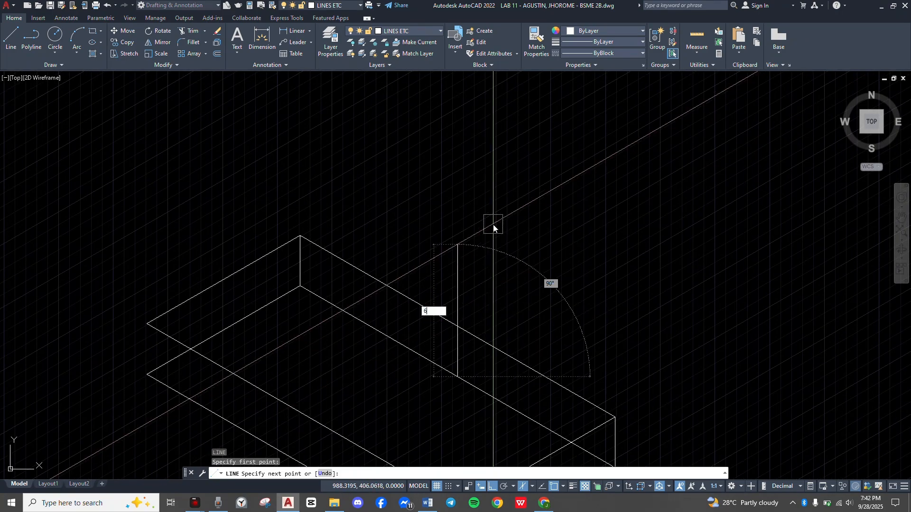
key("Return")
key("Escape")
Draw an isocircle of radius 6 on the left isoplane, centred on the upper end of the 60-unit vertical line.
scroll(495, 215, "down", 3)
middle_click_drag(495, 215, 556, 259)
scroll(469, 303, "up", 1)
scroll(519, 244, "up", 4)
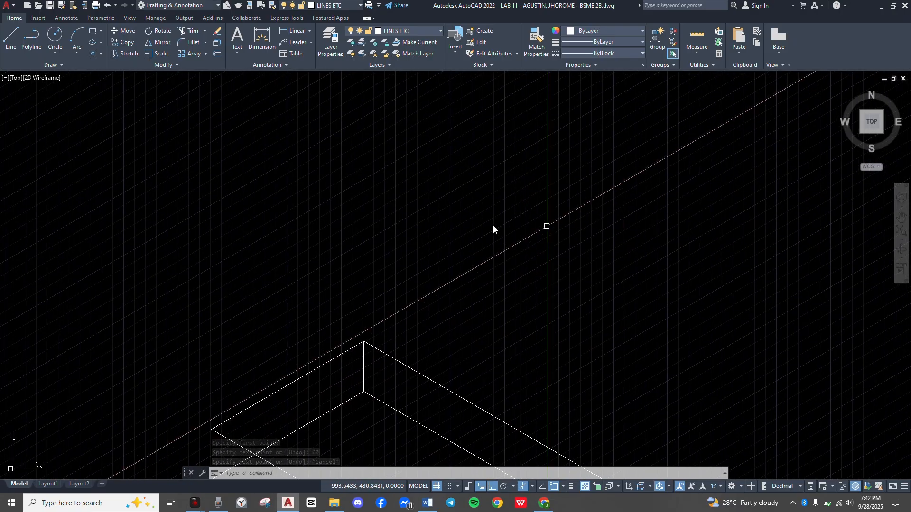
type("EL")
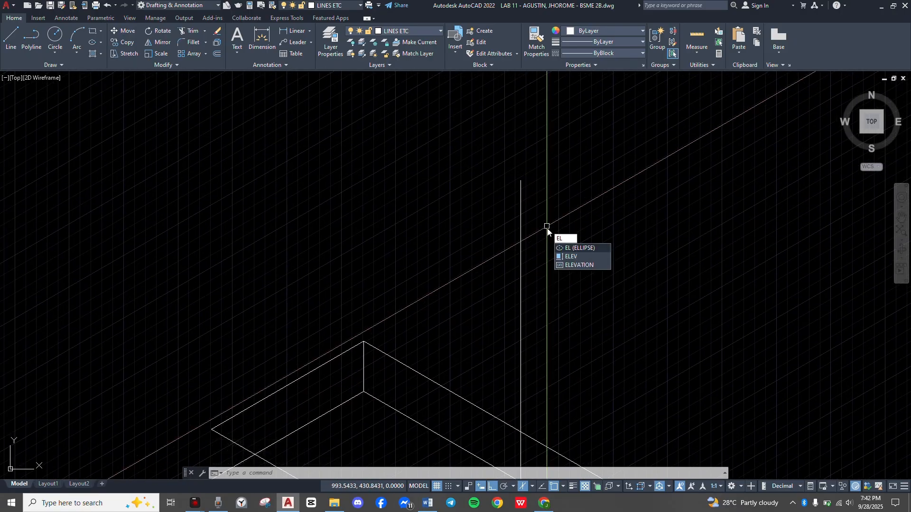
key("Return")
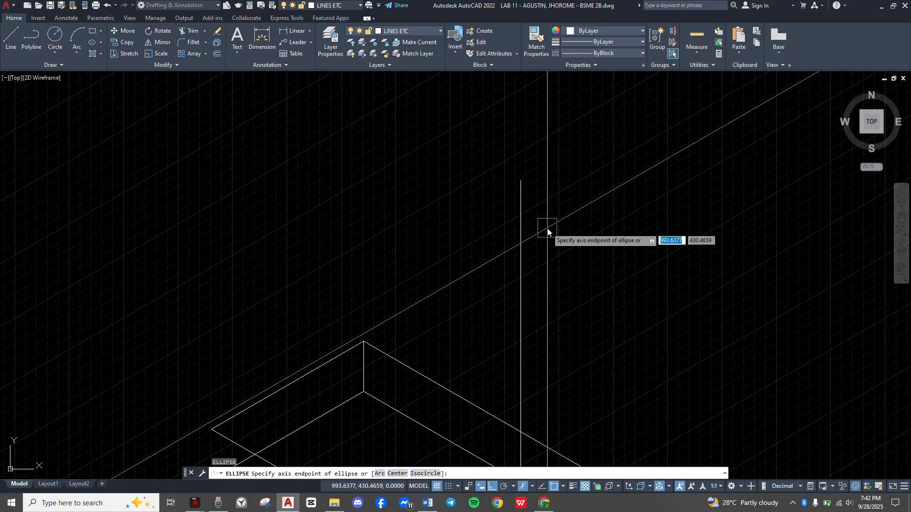
type("i")
key("Return")
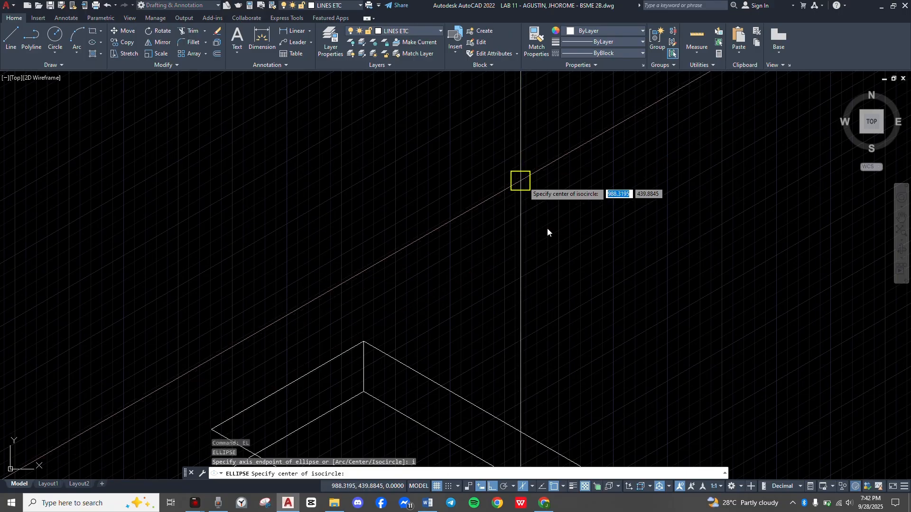
left_click(548, 232)
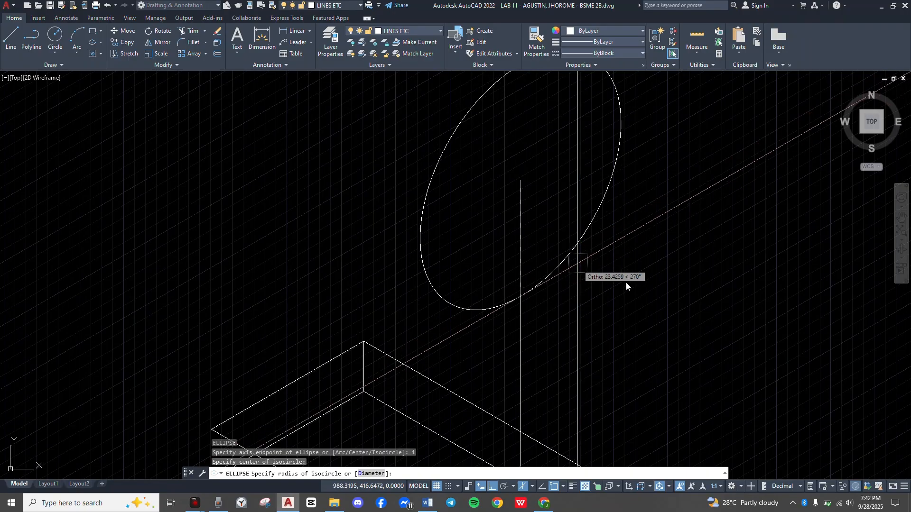
key("F5")
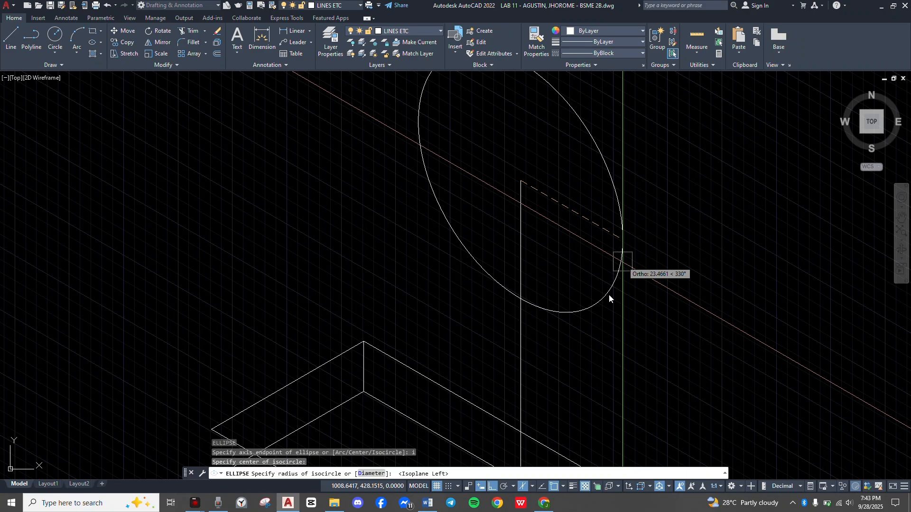
type("6")
key("Return")
Draw a concentric isocircle of radius 15 around the hole, checking the radius in the Word document's front view.
scroll(519, 189, "up", 2)
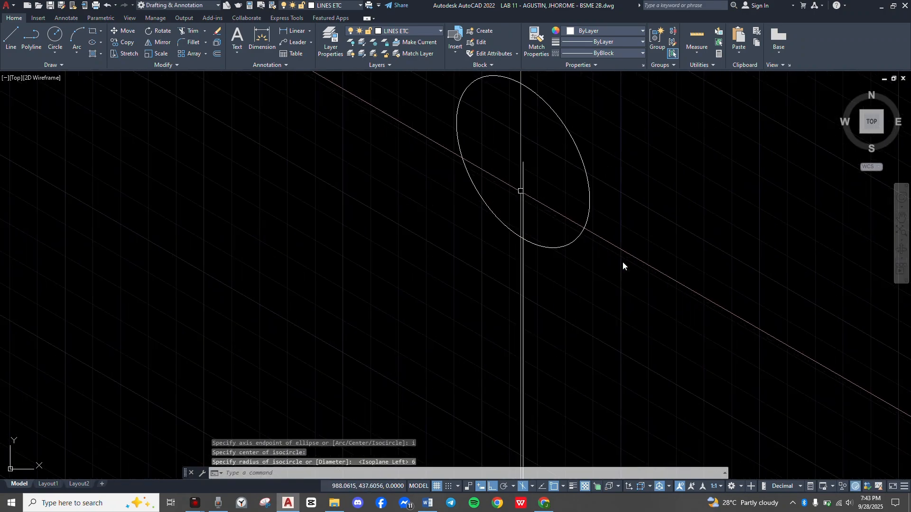
middle_click_drag(522, 191, 536, 233)
scroll(534, 231, "down", 1)
key("Return")
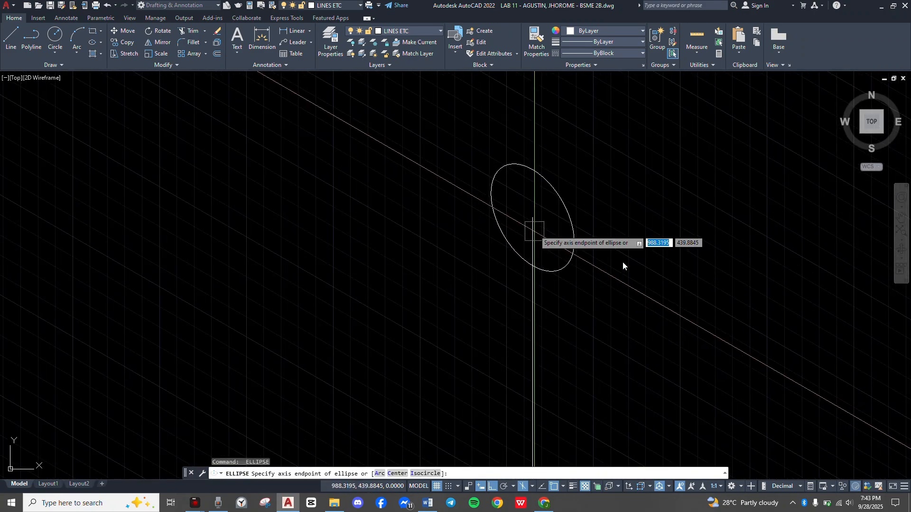
type("i")
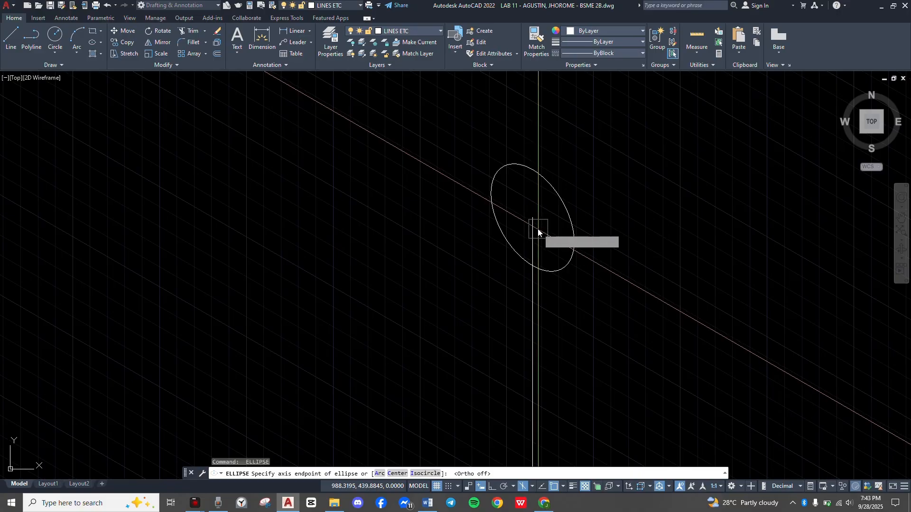
key("Return")
left_click(537, 229)
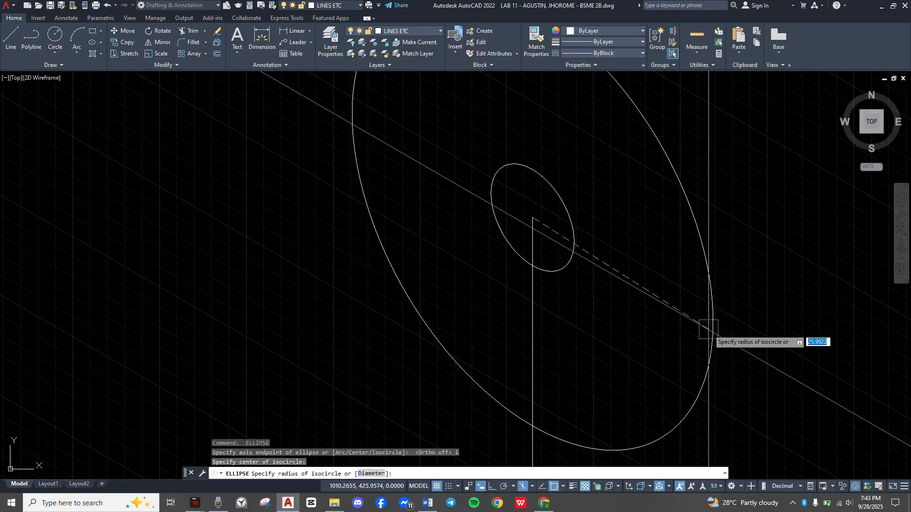
key("alt+Tab")
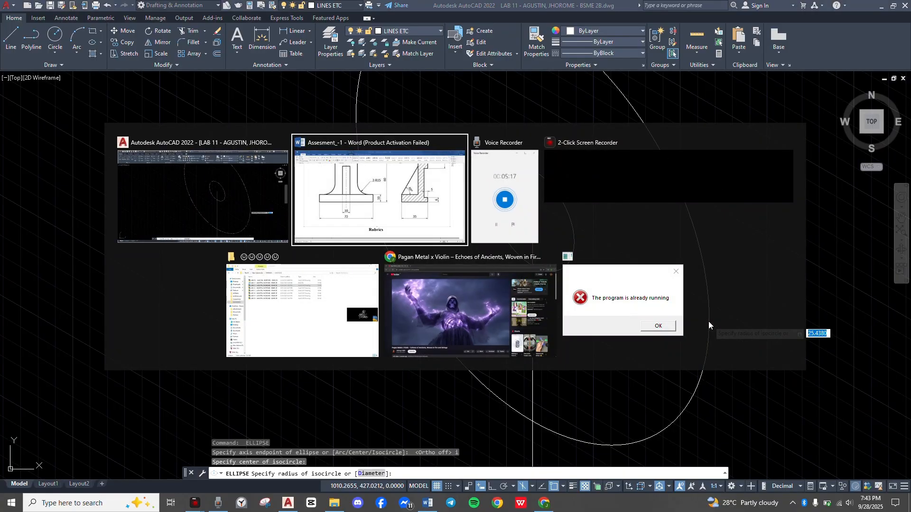
scroll(522, 256, "up", 5)
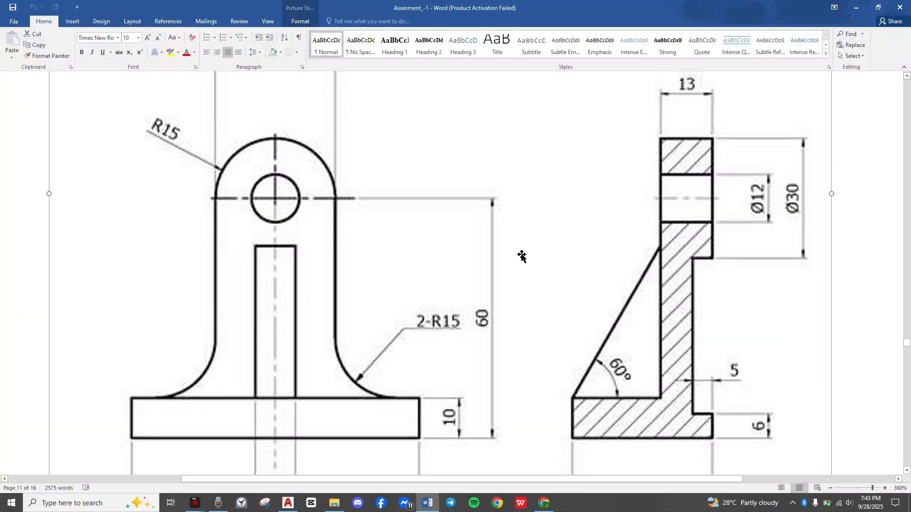
key("alt+Tab")
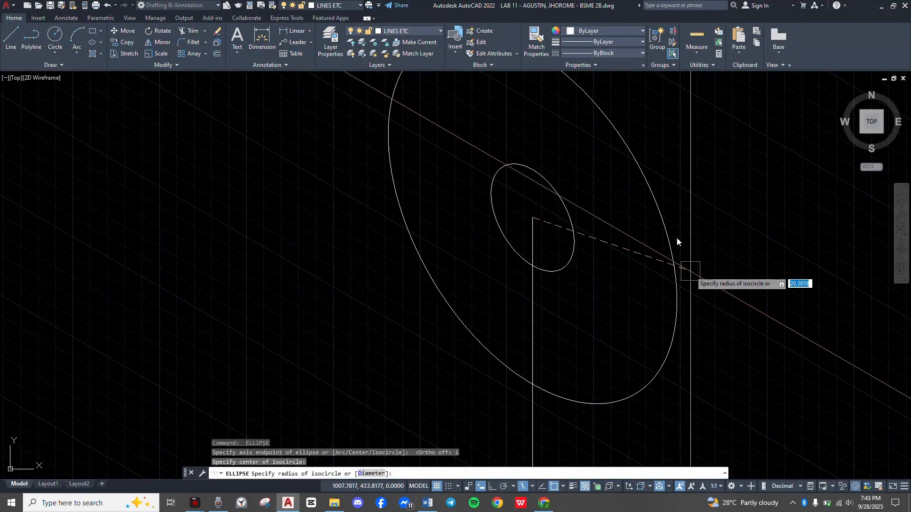
type("15")
key("Return")
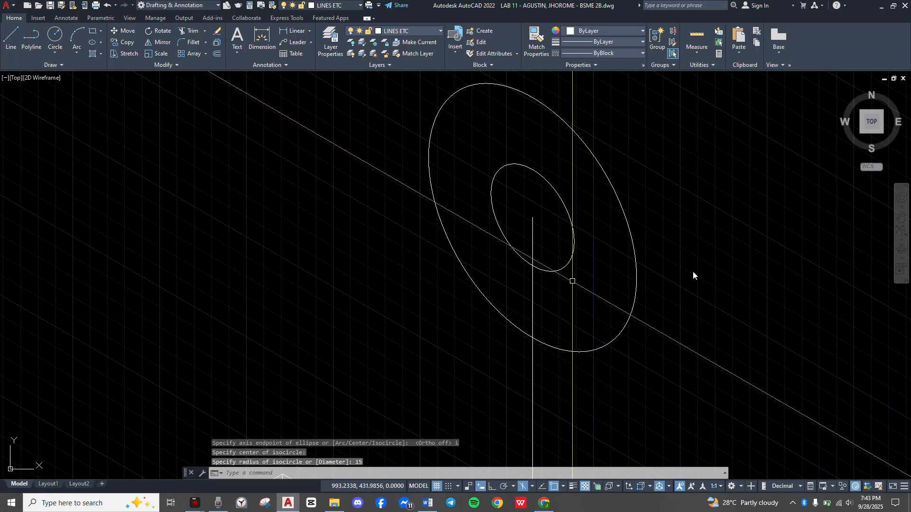
scroll(571, 280, "down", 4)
middle_click_drag(577, 266, 572, 228)
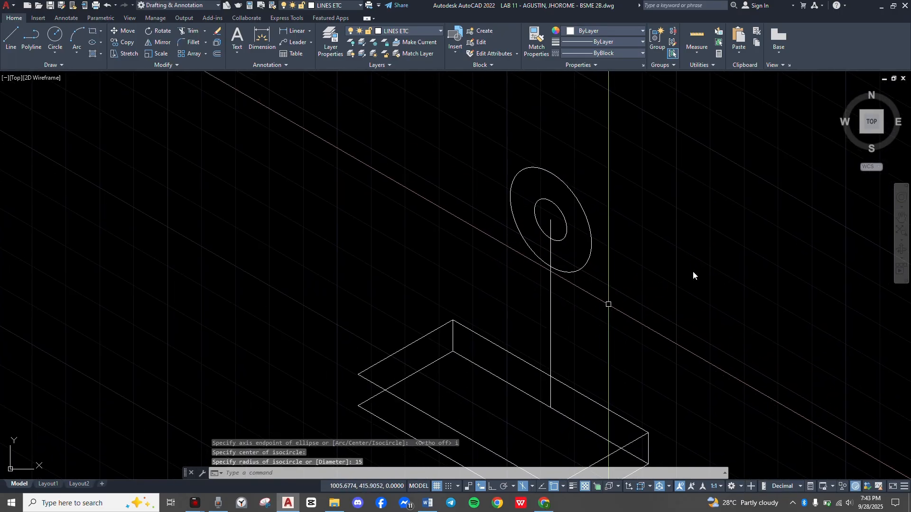
middle_click_drag(605, 301, 633, 230)
middle_click_drag(691, 278, 669, 280)
type("l")
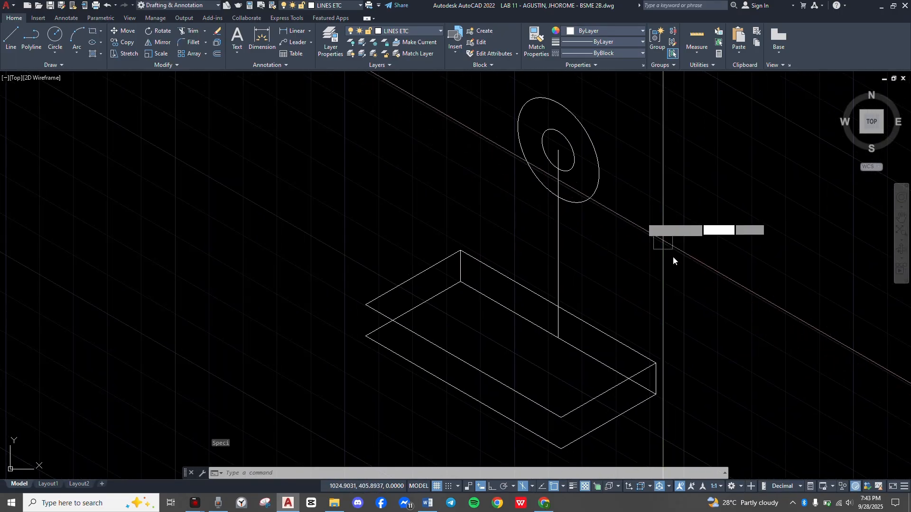
key("Return")
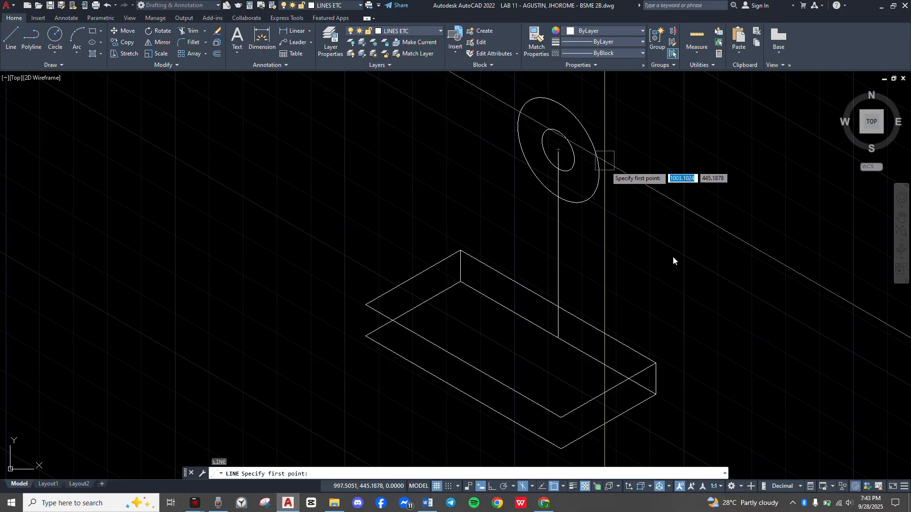
key("Escape")
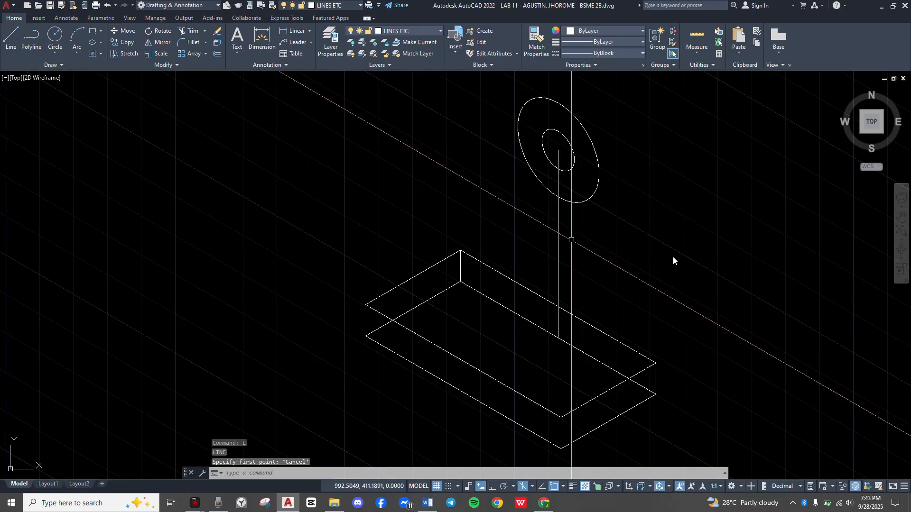
scroll(673, 258, "up", 3)
scroll(673, 257, "down", 4)
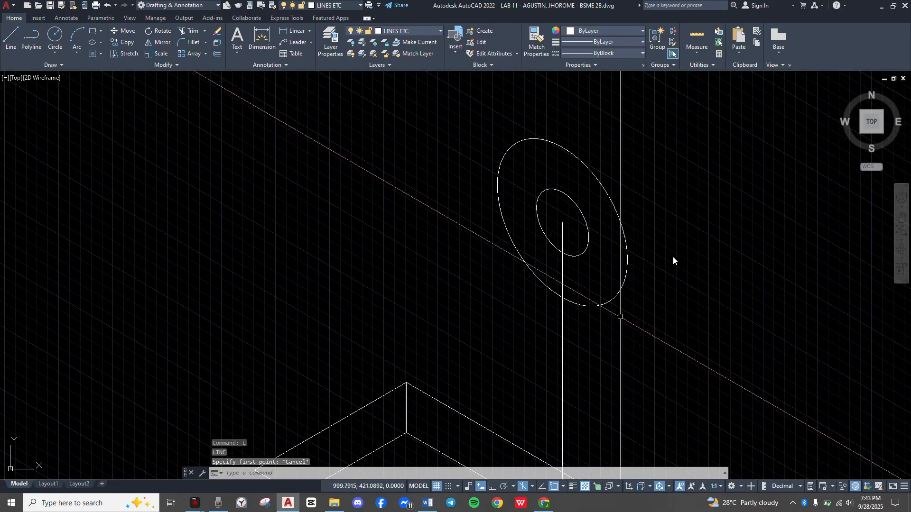
Check the front view in Word, and draw in AutoCAD a 15-unit line from the lower back edge's midpoint toward its front-right end and a vertical side line upward.
key("alt+Tab")
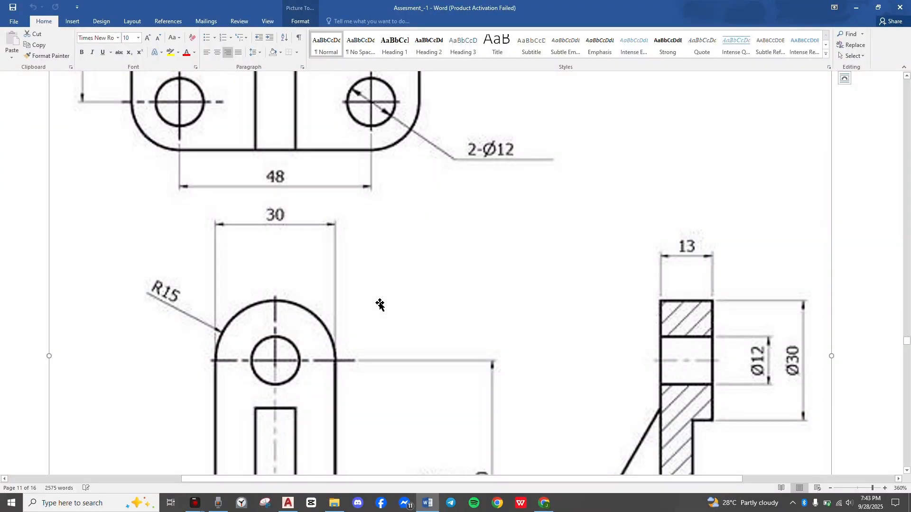
scroll(380, 304, "down", 3)
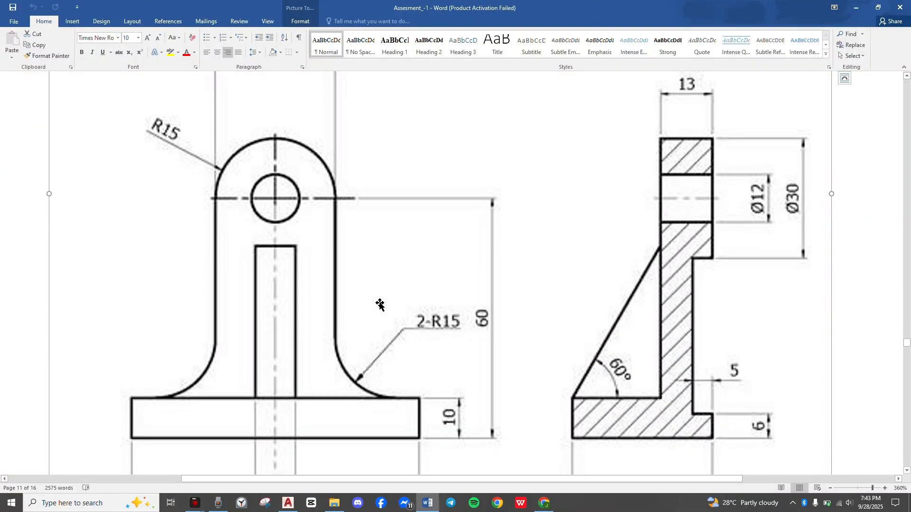
key("alt+Tab")
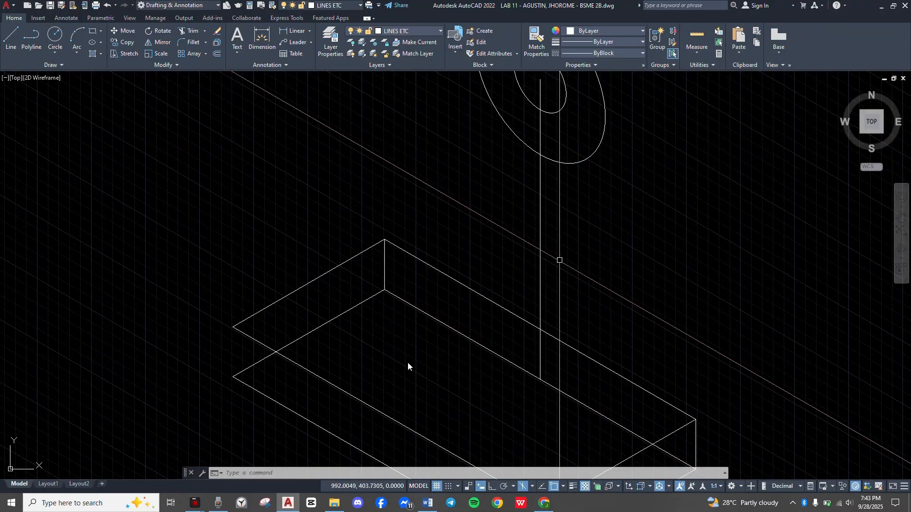
scroll(407, 362, "down", 2)
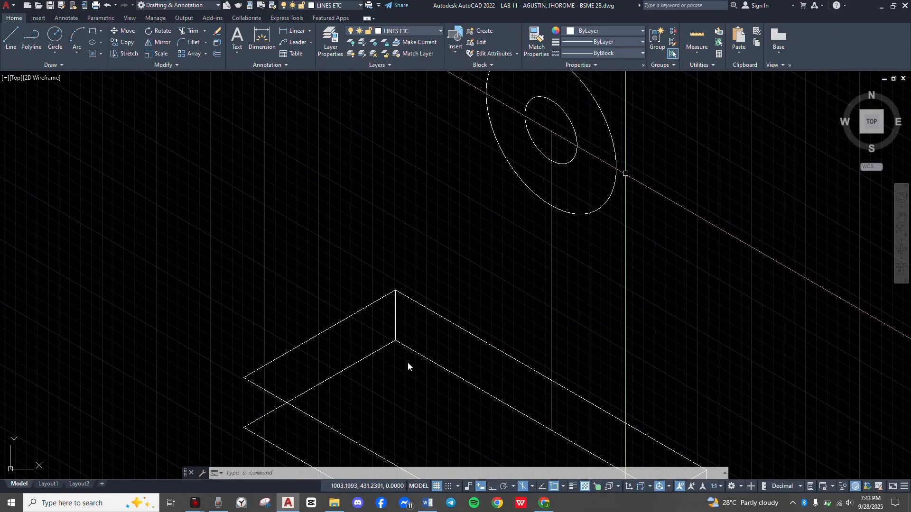
scroll(408, 363, "up", 5)
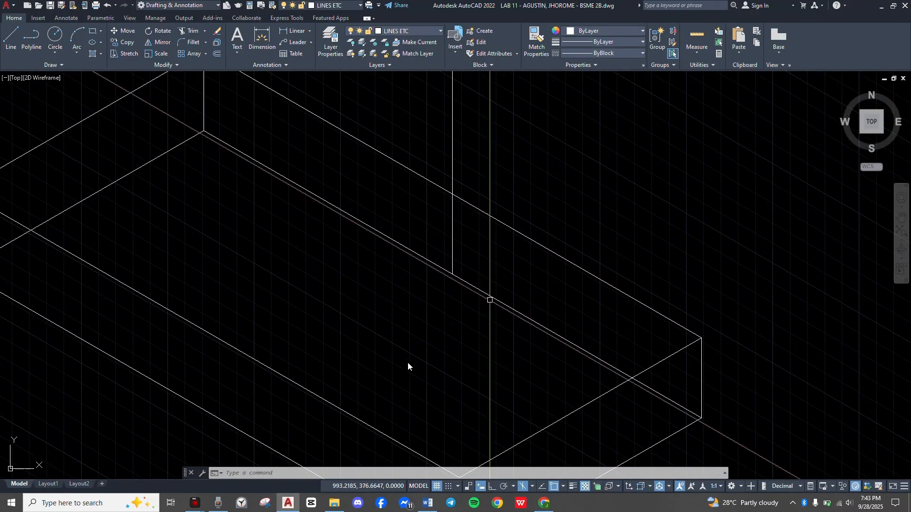
type("l")
key("Return")
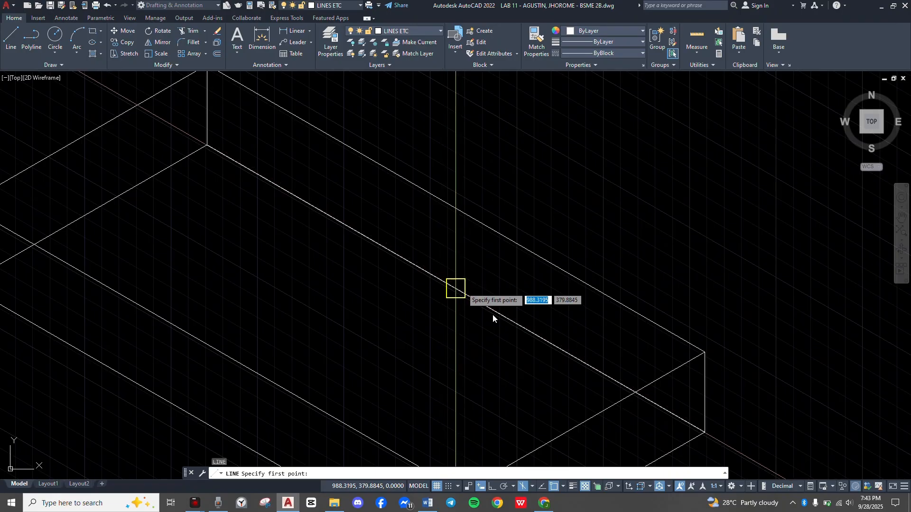
left_click(456, 287)
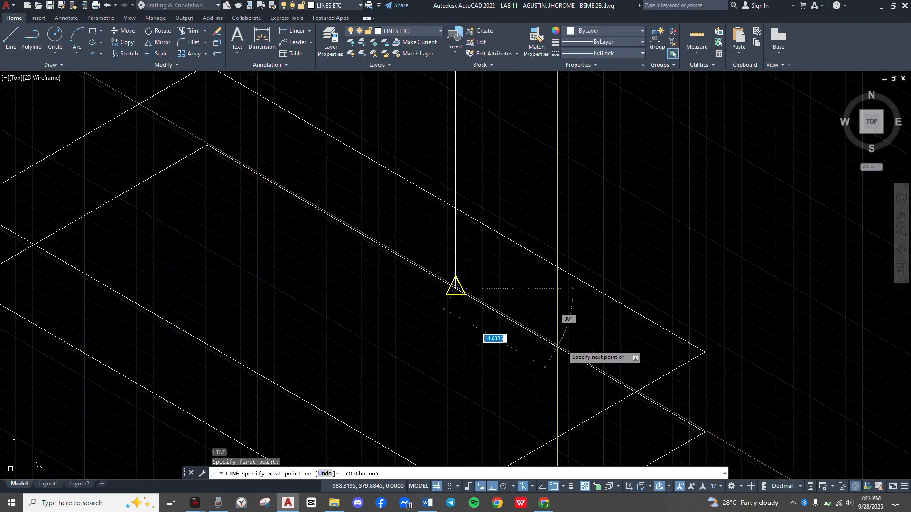
key("F8")
type("15")
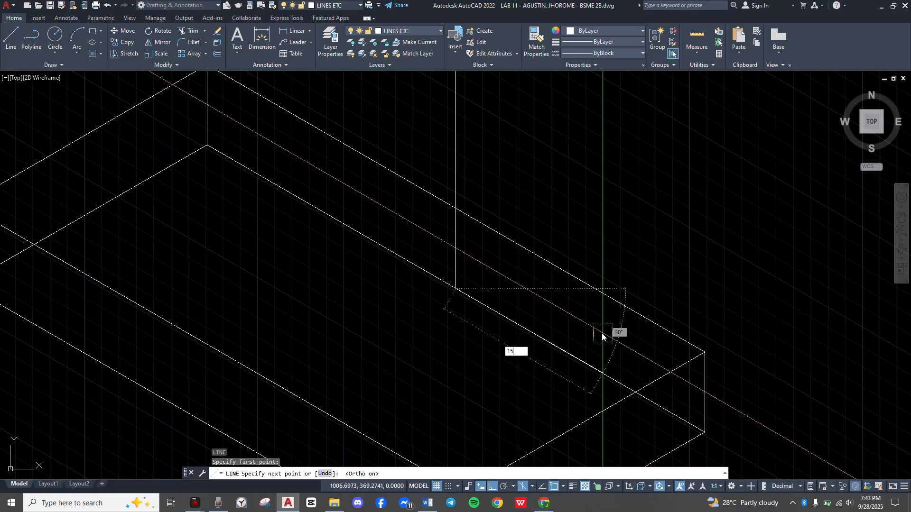
key("Return")
scroll(548, 279, "down", 3)
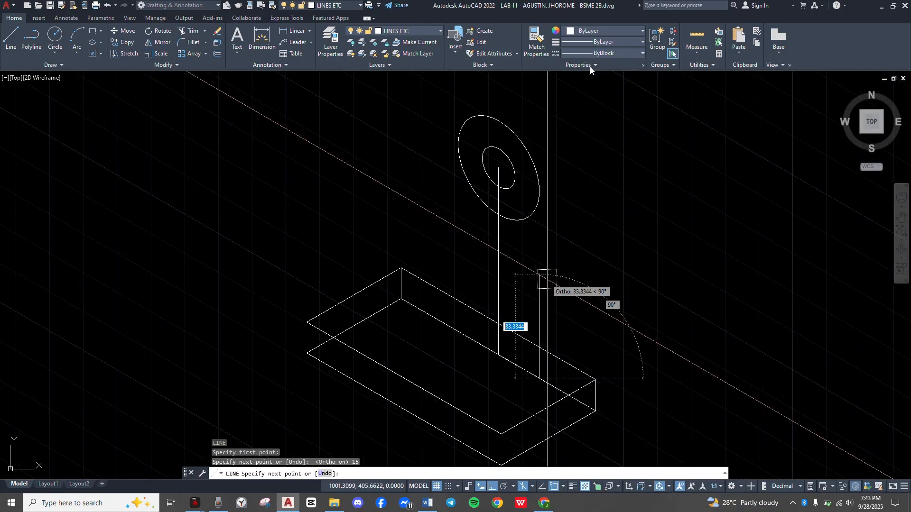
left_click(556, 140)
key("Escape")
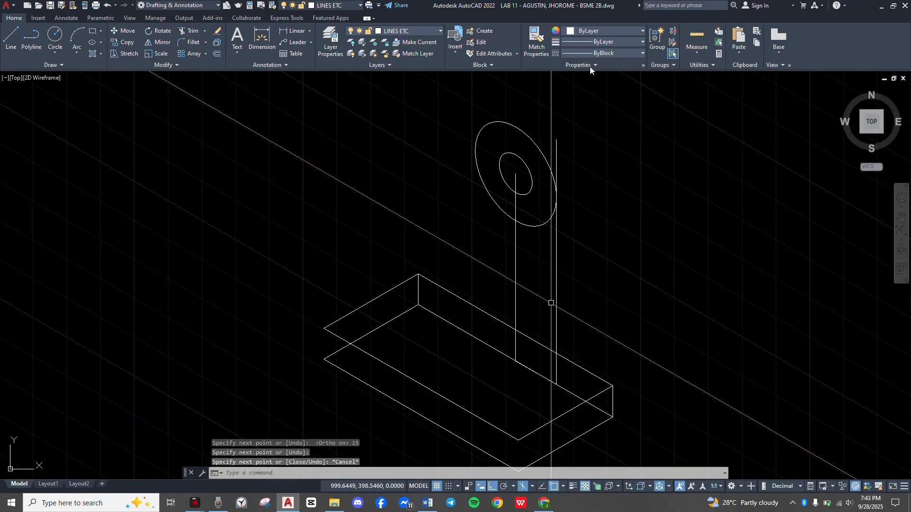
Draw a 15-unit line from the same midpoint in the opposite direction along the edge, continuing with a vertical side line about 81 units high.
key("Return")
left_click(516, 361)
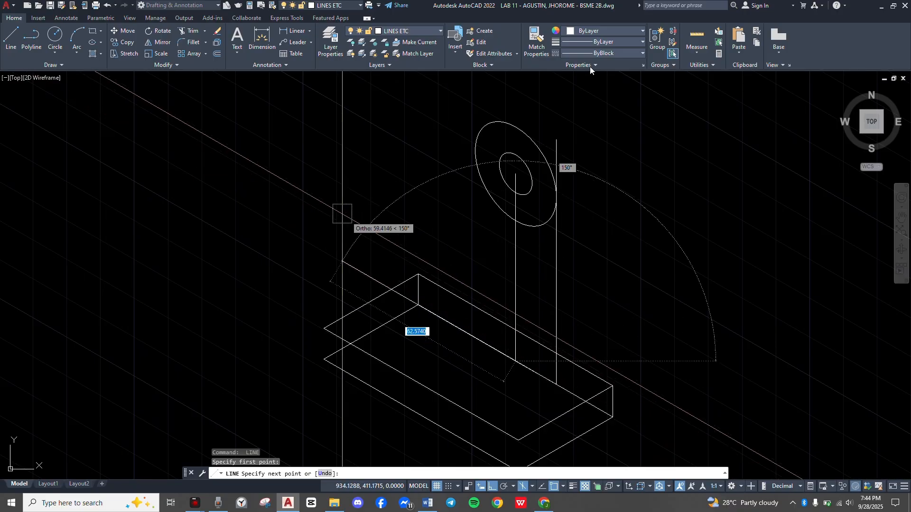
type("15")
key("Return")
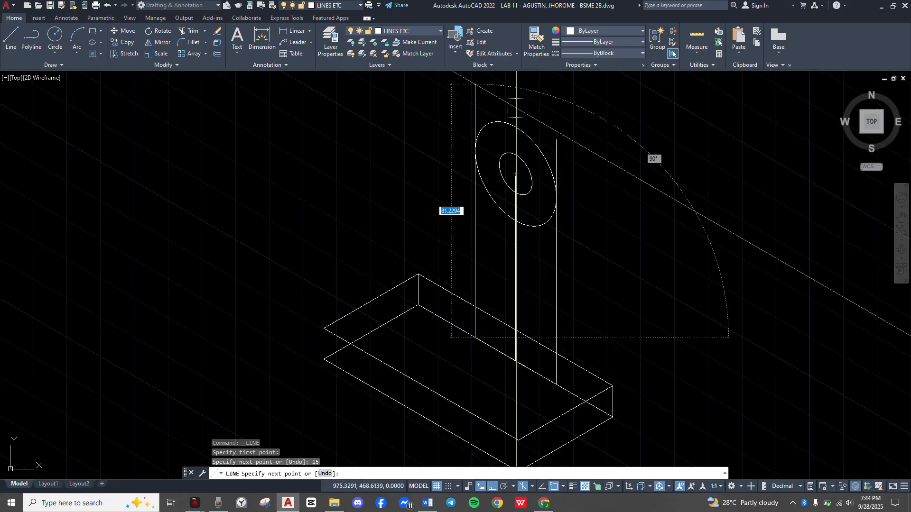
left_click(475, 83)
key("Escape")
Trim the ends of both vertical side lines that extend above the larger isocircle.
scroll(635, 147, "up", 3)
middle_click_drag(634, 145, 641, 157)
scroll(641, 157, "up", 2)
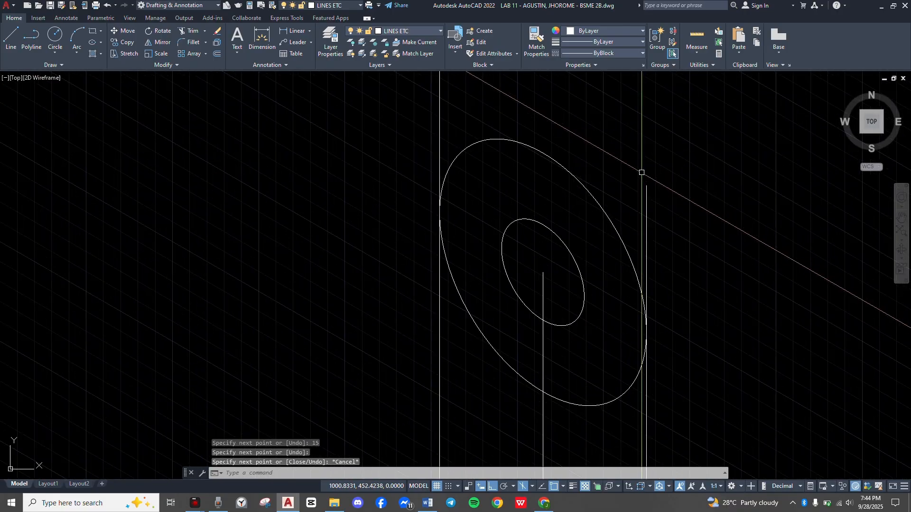
type("tr")
key("Return")
left_click(529, 94)
key("Return")
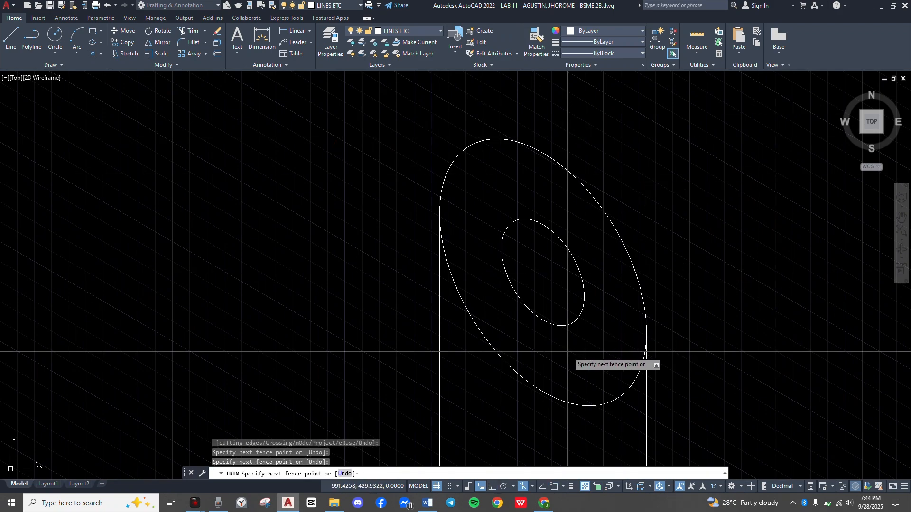
key("Escape")
Delete the vertical construction line running down from the centre of the isocircles.
left_click(569, 345)
left_click(523, 324)
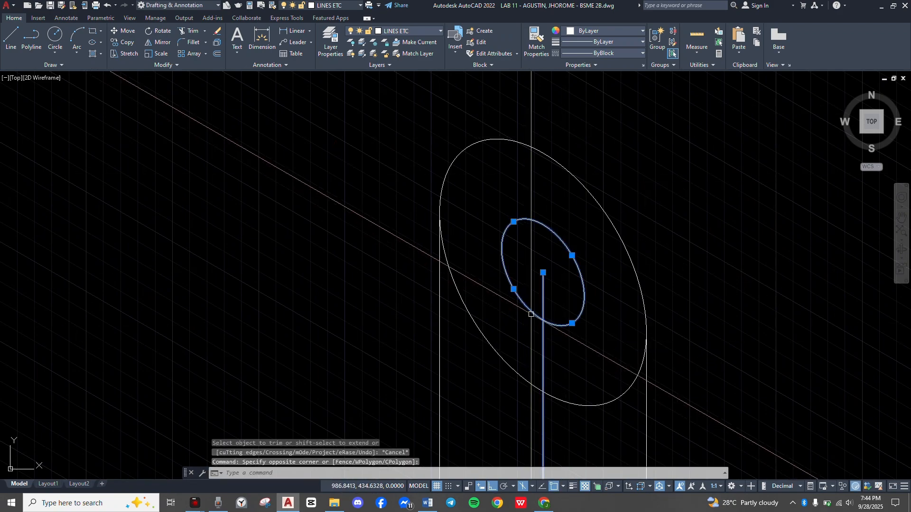
key("Escape")
left_click(576, 350)
left_click(535, 350)
key("Delete")
scroll(535, 350, "down", 5)
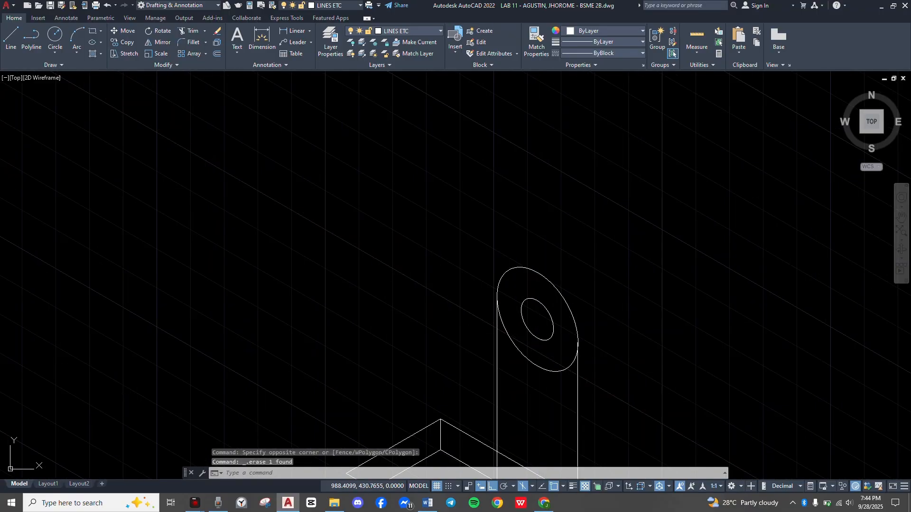
Examine the 2-R15 fillets and the base dimensions of the front view in the Word document.
scroll(569, 265, "up", 5)
scroll(518, 286, "down", 2)
key("alt+Tab")
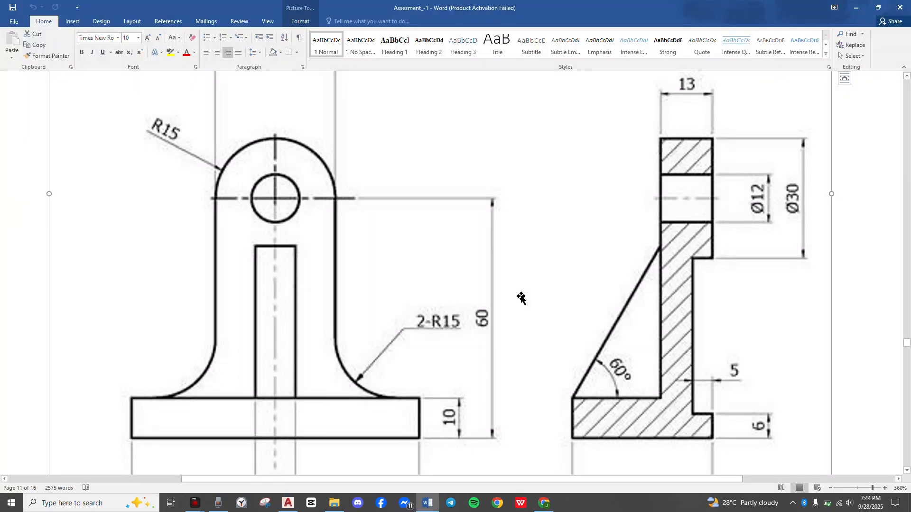
scroll(521, 297, "down", 3)
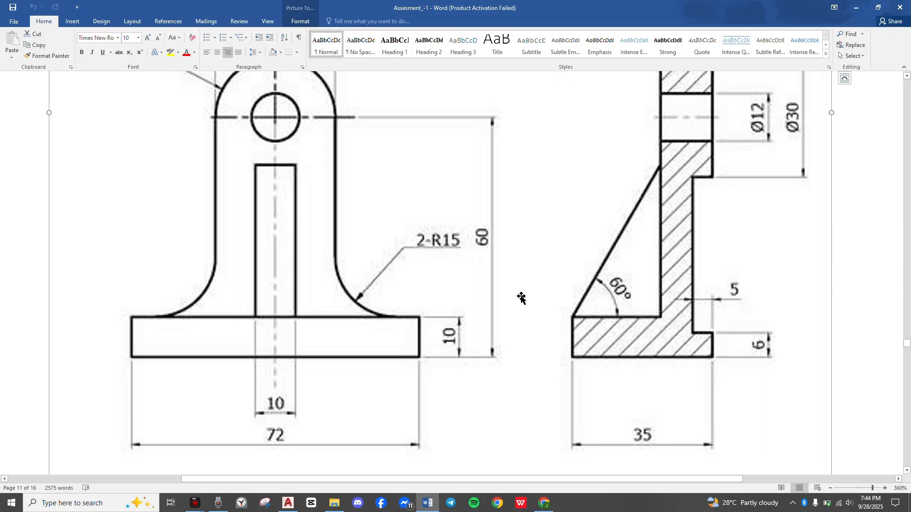
scroll(521, 298, "up", 9, "ctrl")
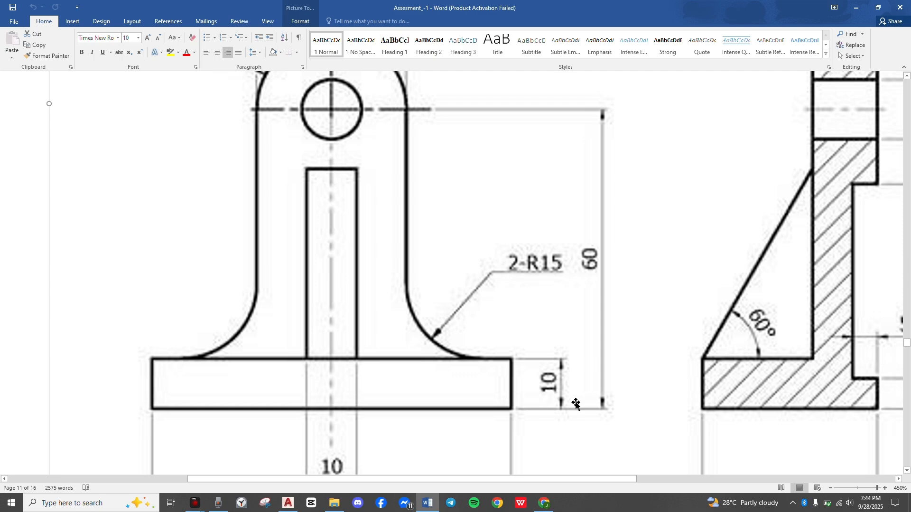
key("alt")
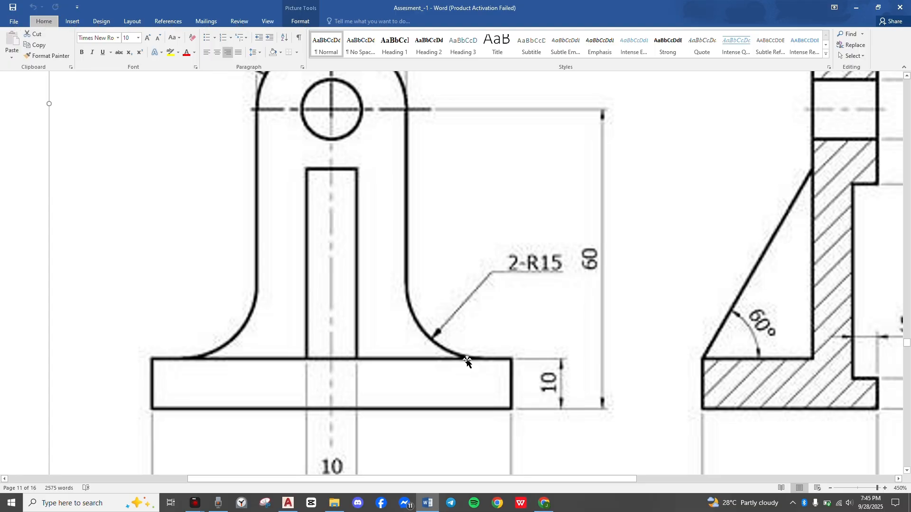
In AutoCAD, draw a 15-unit line from the upright's front-right side along the base's upper back edge, continuing 15 units vertically upward.
key("alt+Tab")
scroll(537, 346, "up", 3)
middle_click_drag(586, 360, 542, 367)
scroll(414, 357, "up", 3)
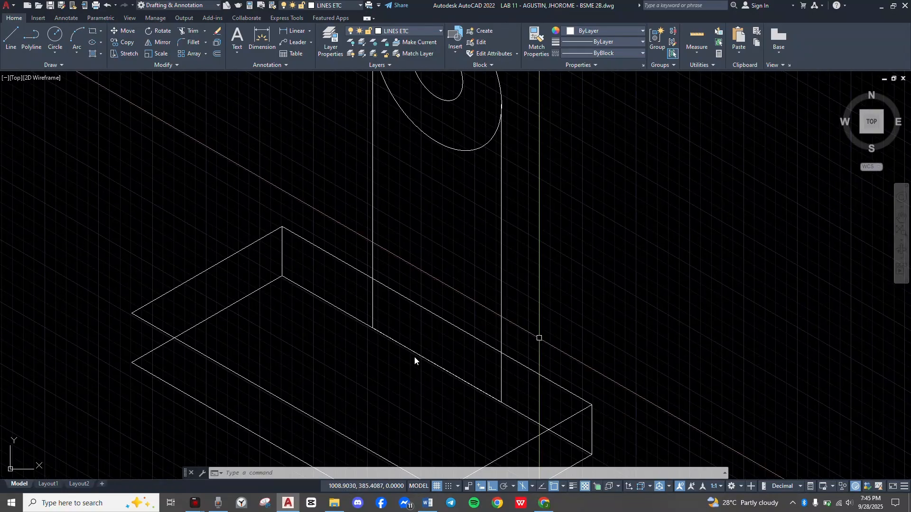
type("l")
key("Return")
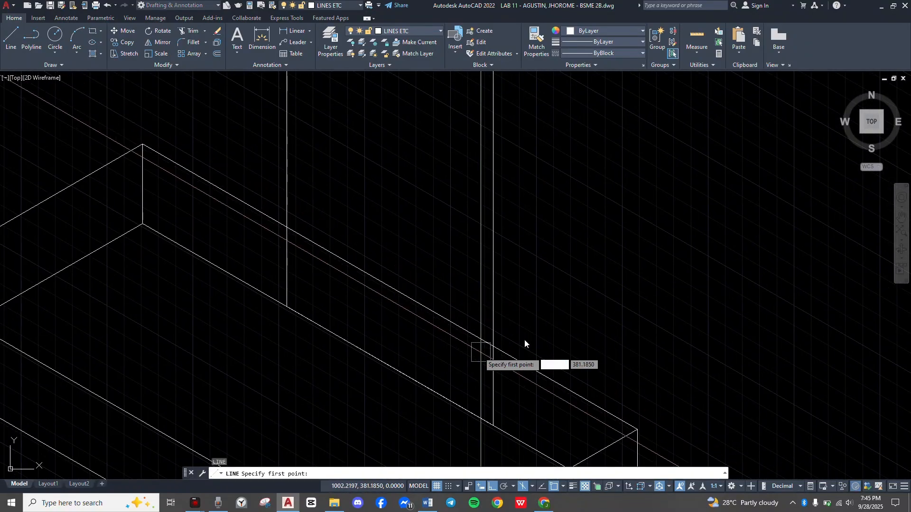
left_click(493, 346)
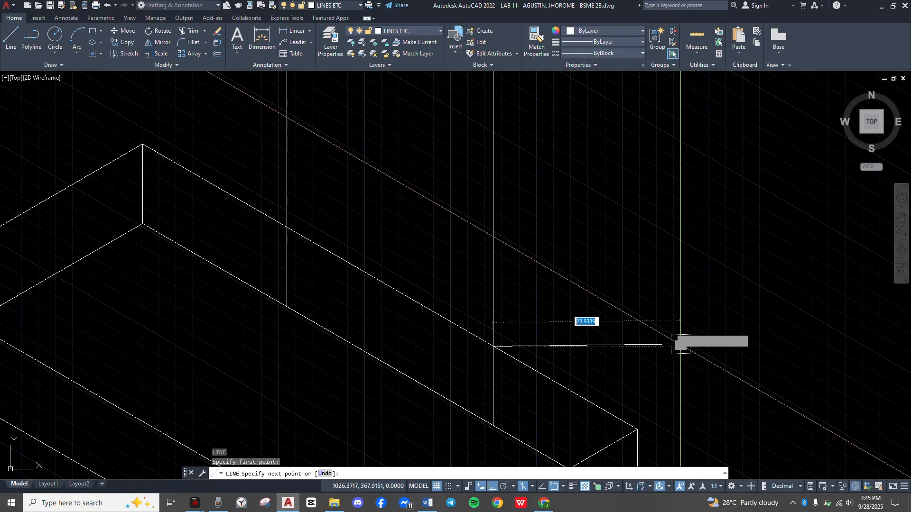
key("F8")
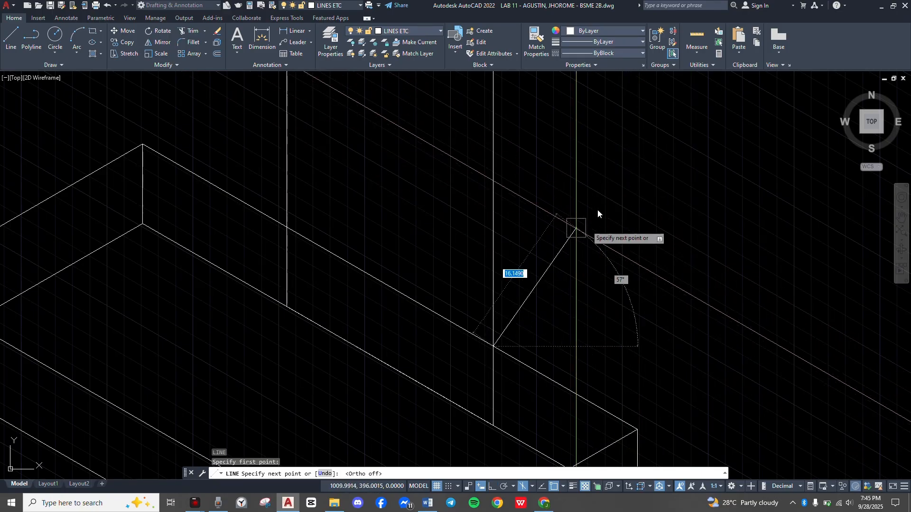
key("F8")
scroll(597, 210, "down", 2)
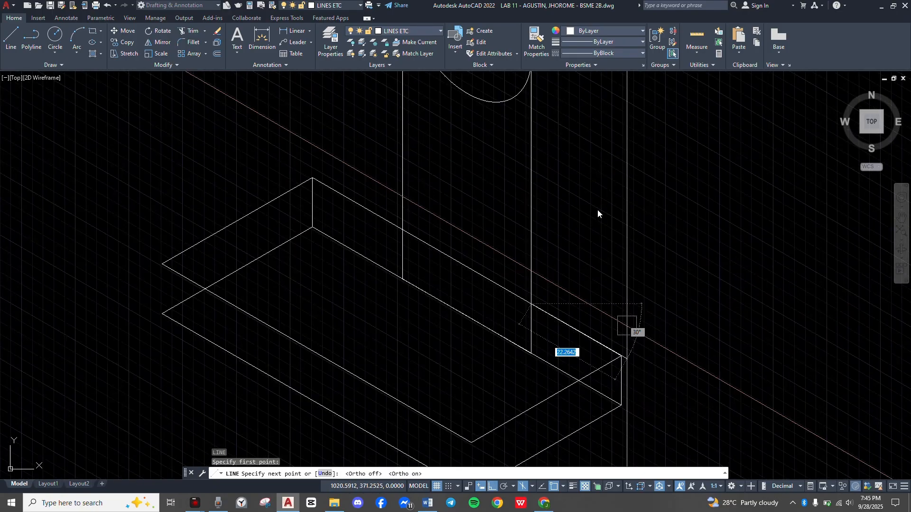
type("15")
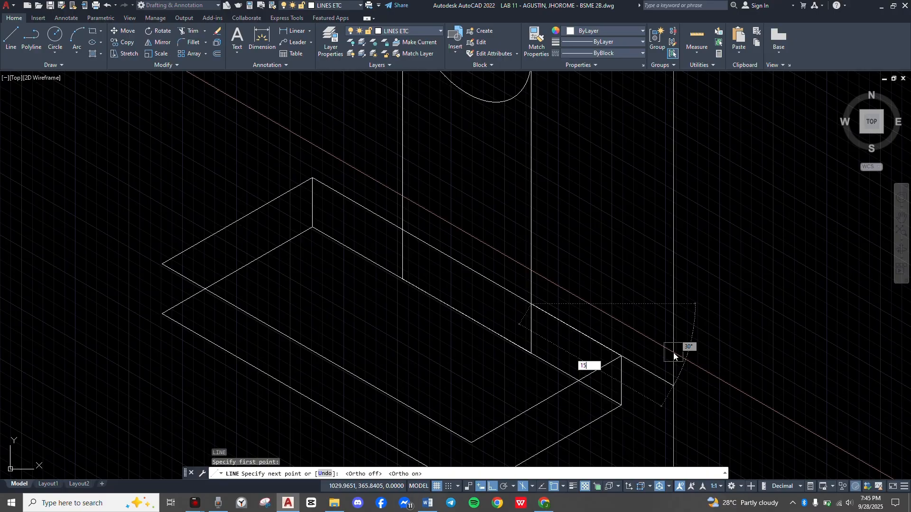
key("Return")
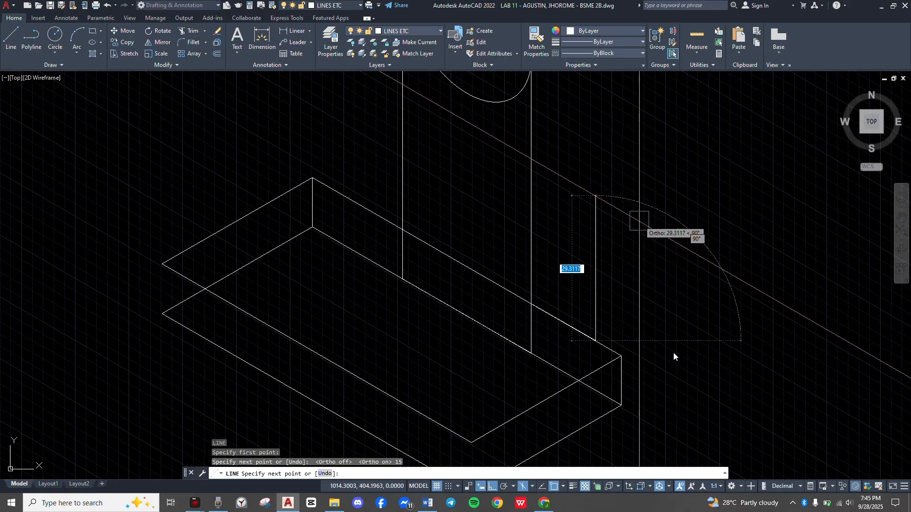
type("15")
key("Return")
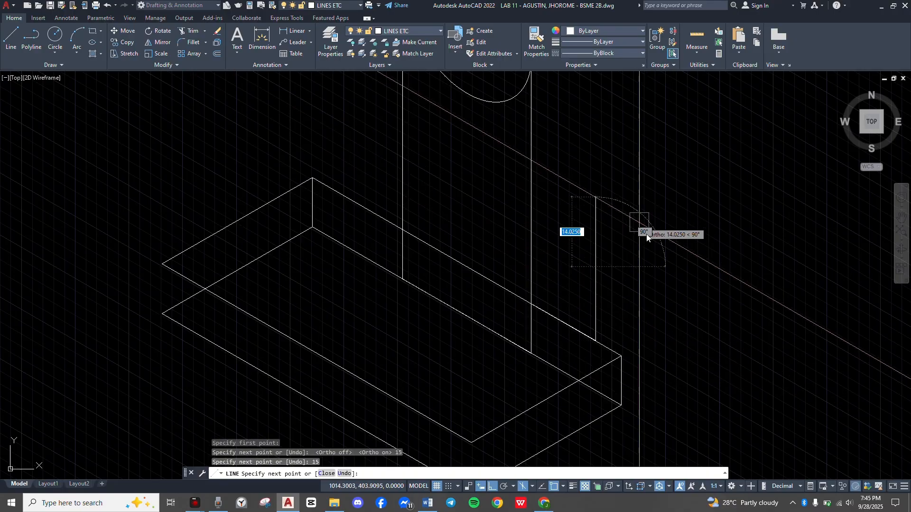
key("Escape")
Draw an isocircle of radius 15 centred on the upper end of the short vertical line beside the upright.
scroll(646, 234, "up", 3)
scroll(646, 235, "up", 2)
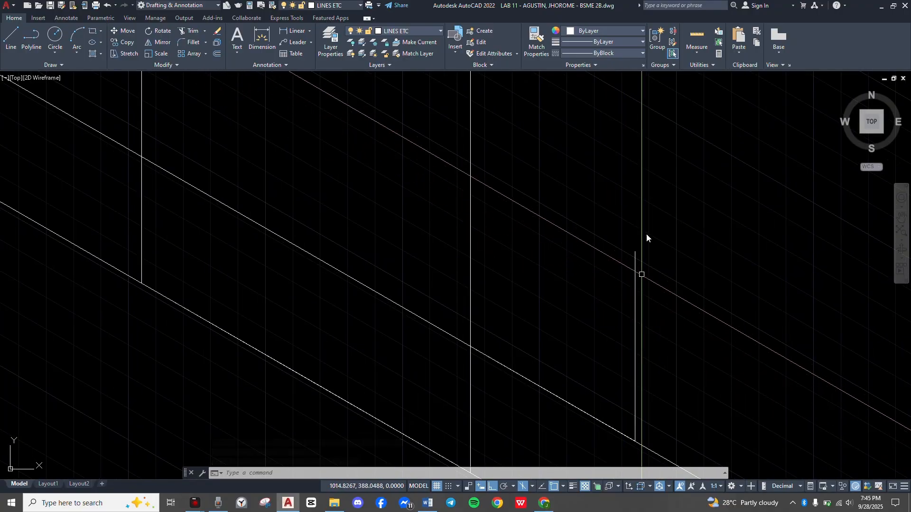
type("el")
key("Return")
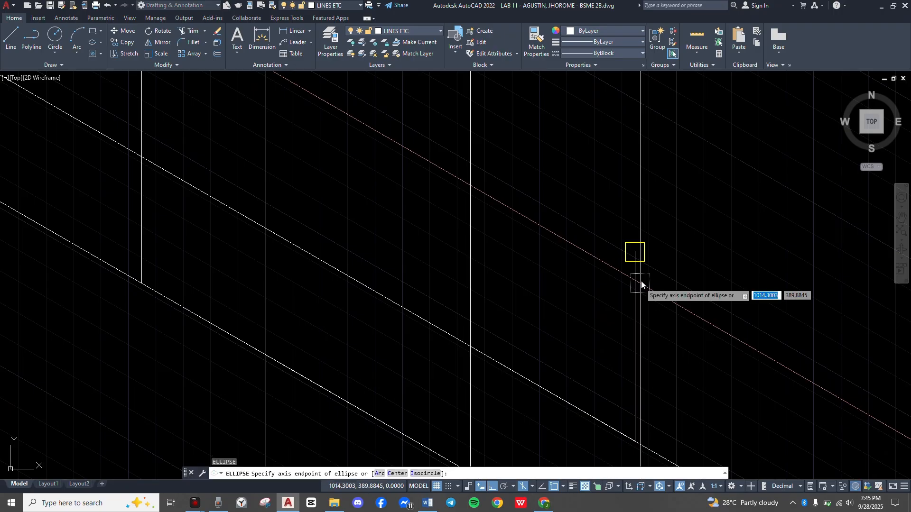
type("i")
key("Return")
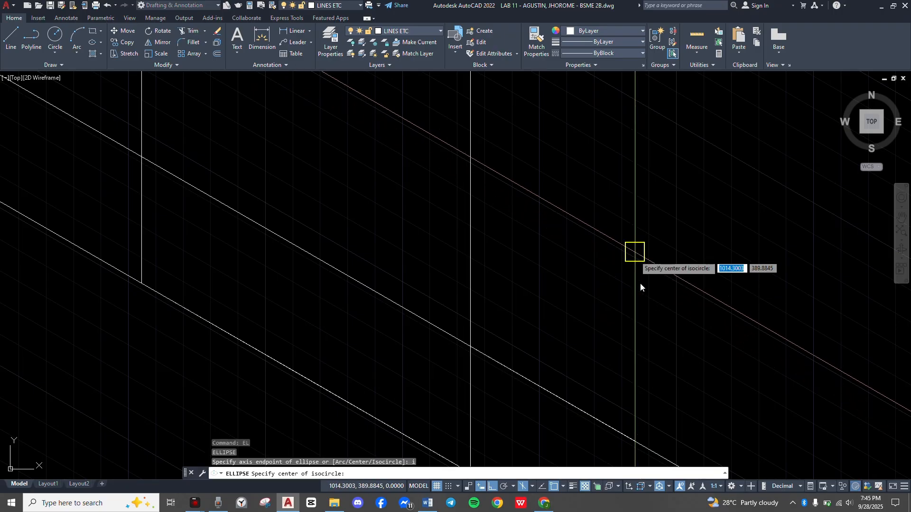
left_click(639, 283)
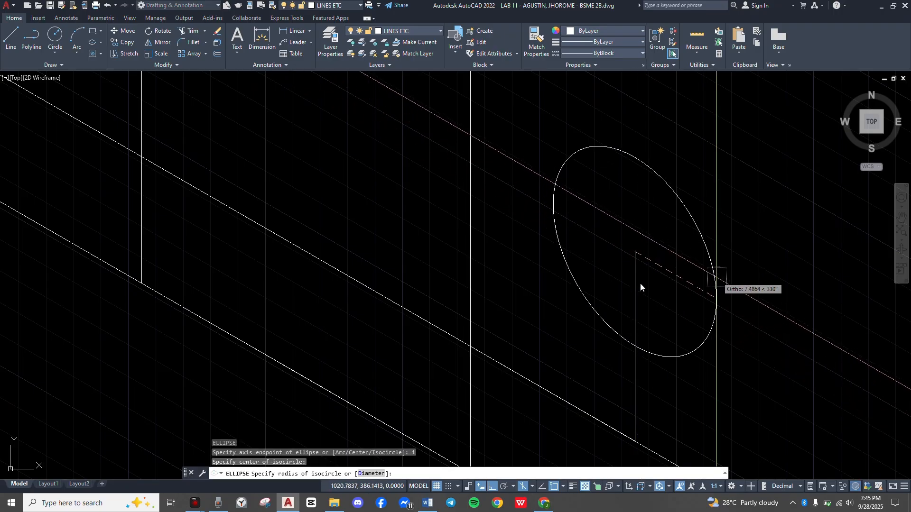
type("15")
key("Return")
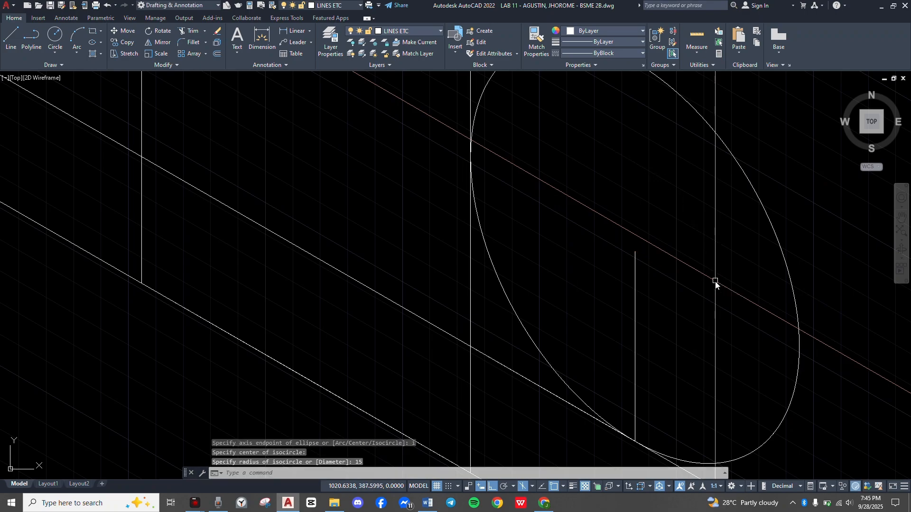
key("Escape")
Delete the short vertical construction line inside the radius-15 isocircle at the base's front-right end.
scroll(475, 169, "up", 2)
middle_click_drag(475, 169, 570, 279)
scroll(547, 252, "down", 2)
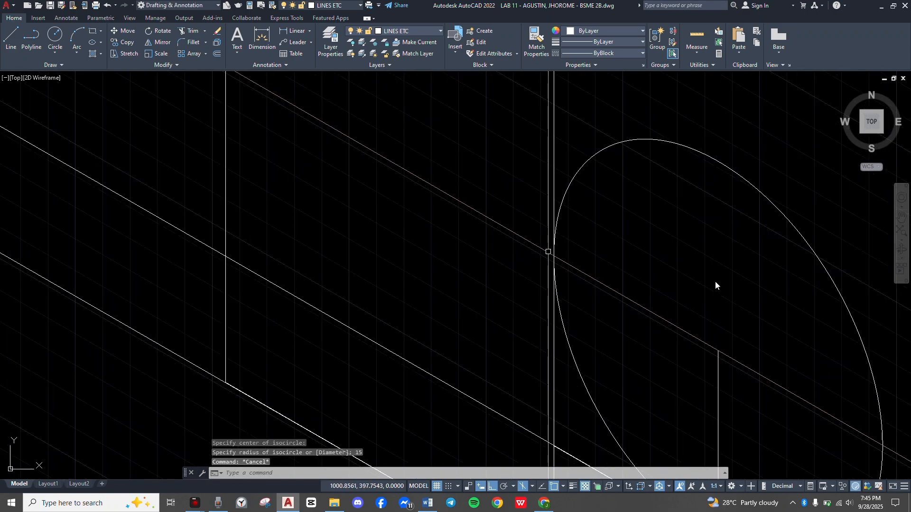
scroll(549, 252, "up", 6)
scroll(579, 285, "down", 8)
scroll(715, 281, "down", 5)
scroll(716, 281, "up", 4)
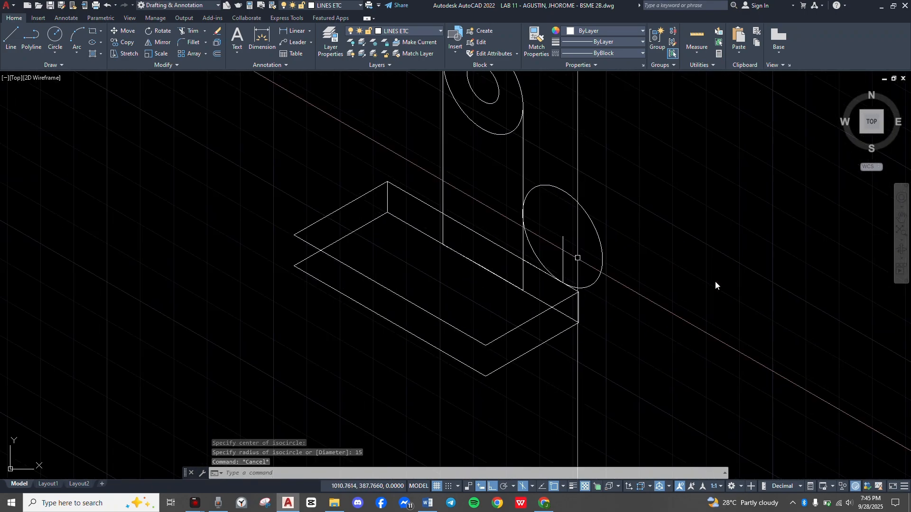
scroll(715, 281, "down", 1)
scroll(716, 280, "up", 3)
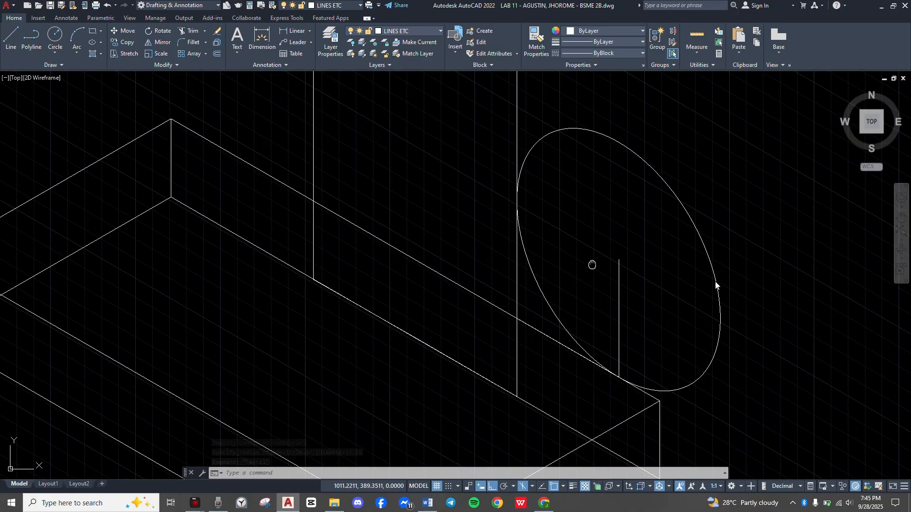
left_click(541, 308)
left_click(541, 307)
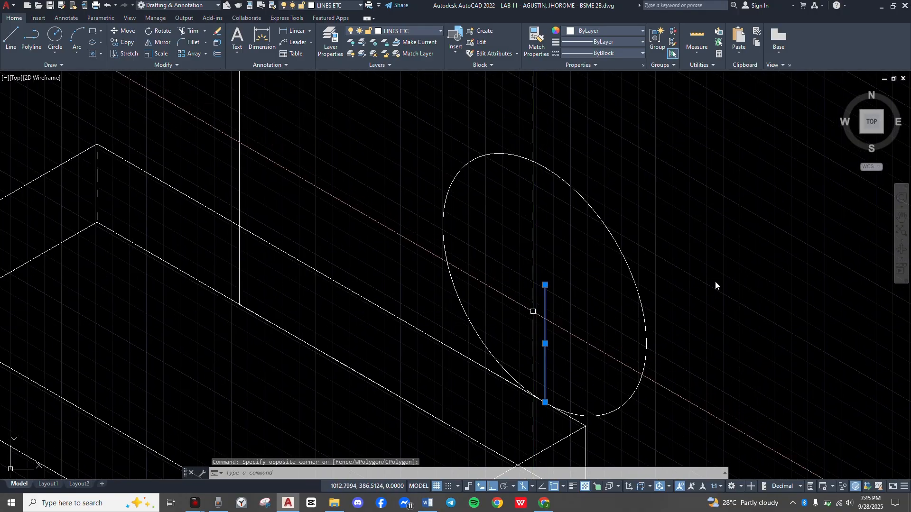
key("Delete")
Trim away the outer part of that isocircle, leaving the fillet arc between the upright's side and the base's upper edge.
left_click(541, 305)
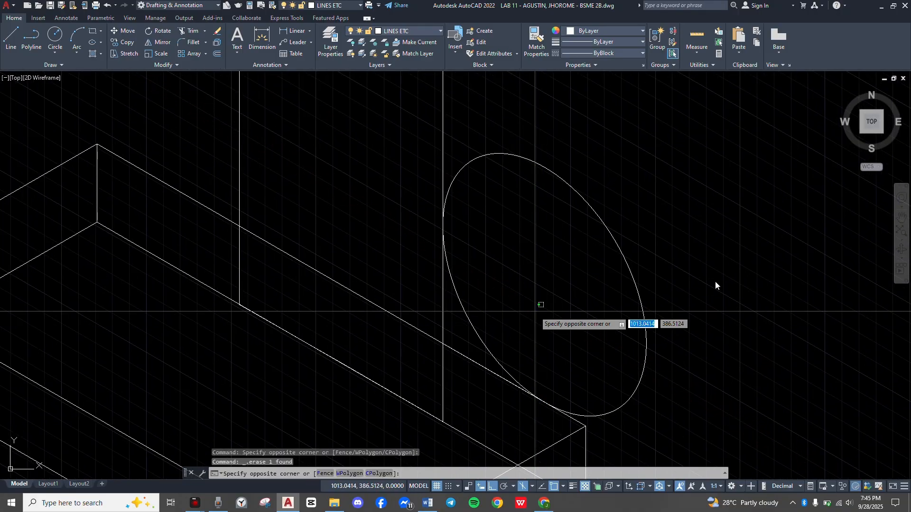
key("Escape")
type("tr")
key("Return")
left_click(546, 302)
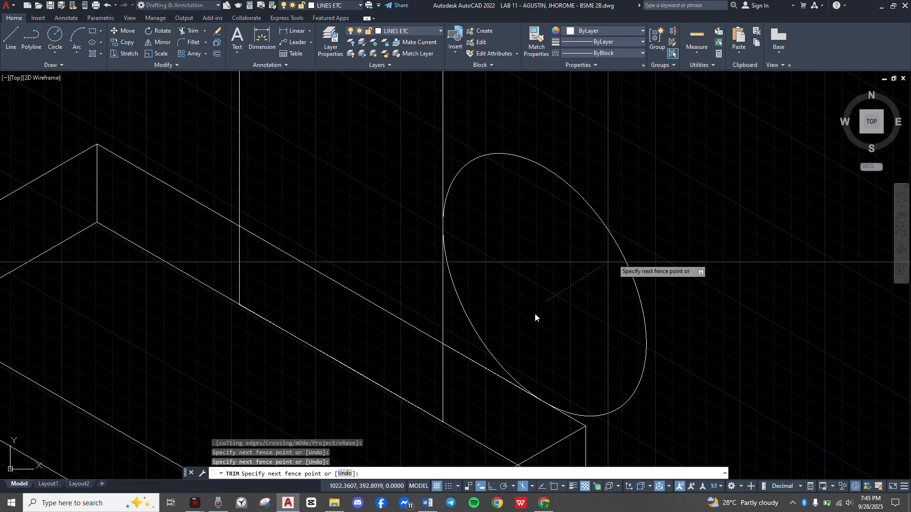
scroll(535, 316, "up", 3)
key("Return")
key("Escape")
Draw a 15-unit line from the upright's back-left side along the base's upper back edge, continuing 15 units vertically upward.
scroll(535, 317, "up", 4)
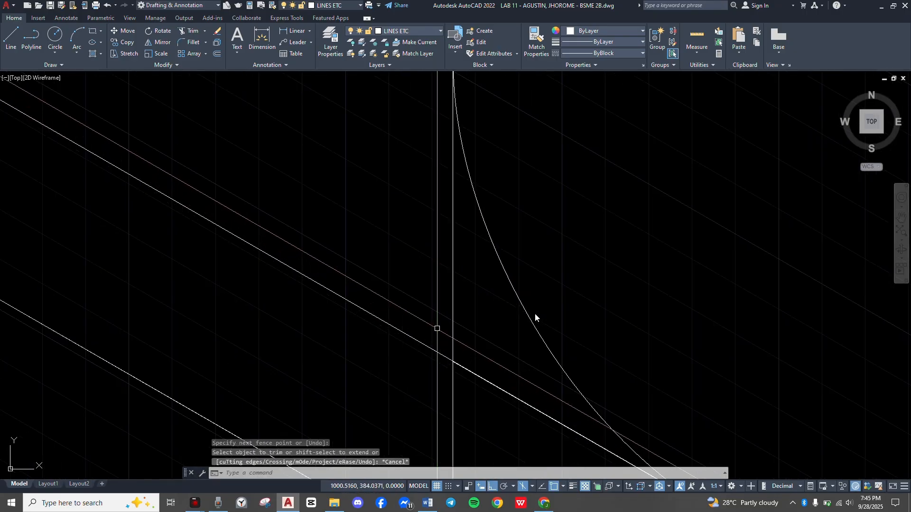
middle_click_drag(533, 221, 555, 294)
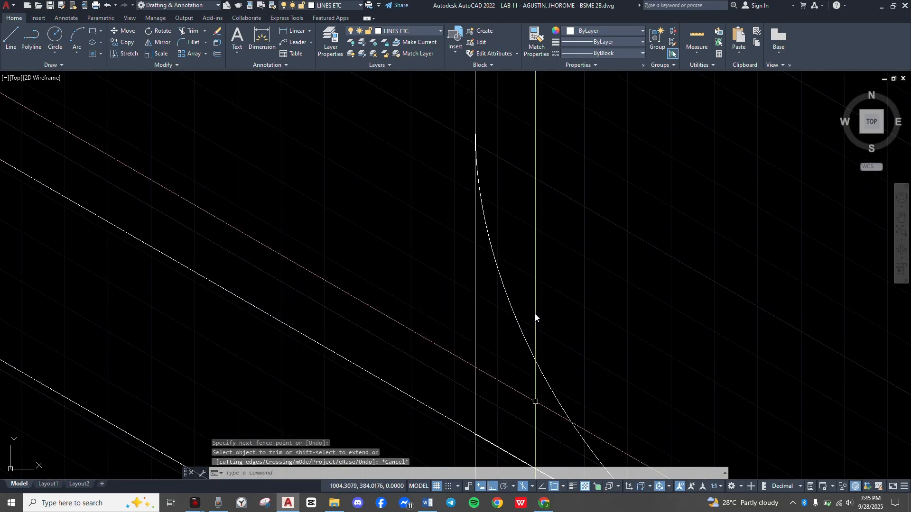
scroll(535, 316, "down", 5)
scroll(535, 317, "up", 7)
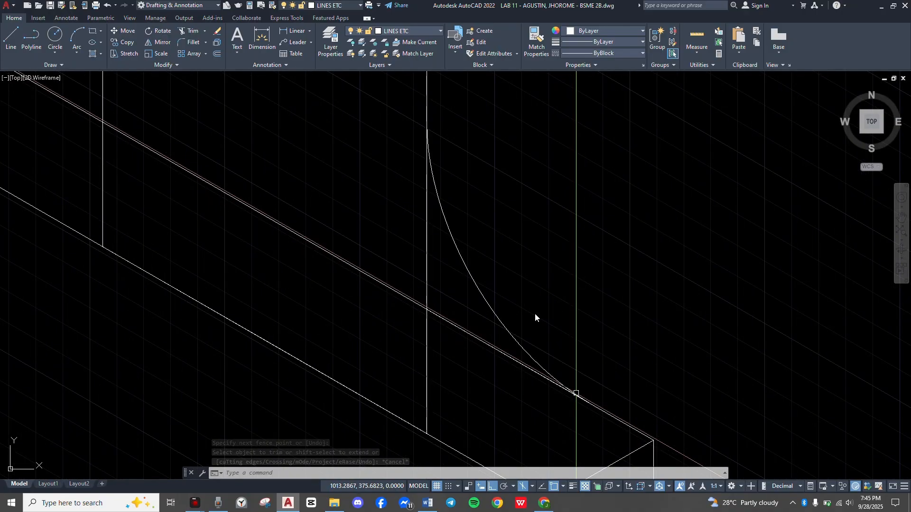
scroll(535, 316, "down", 3)
scroll(535, 317, "up", 4)
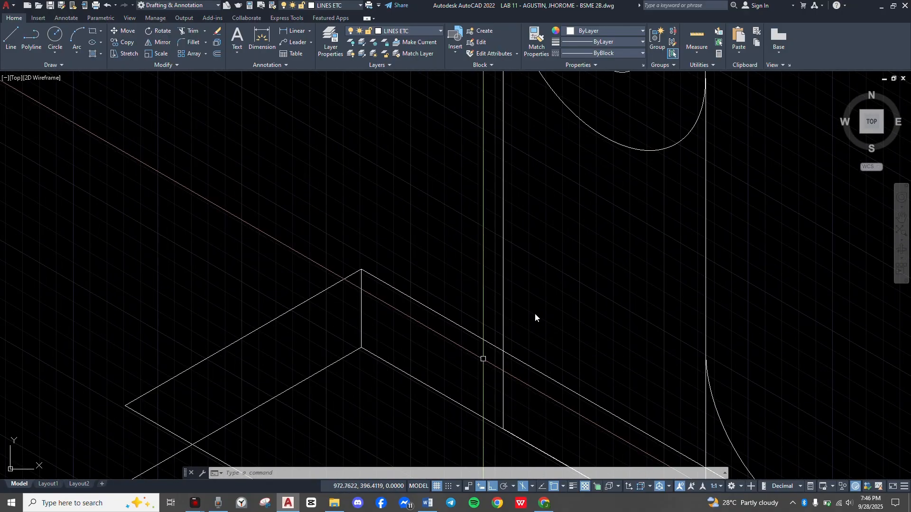
type("l")
key("Return")
left_click(502, 351)
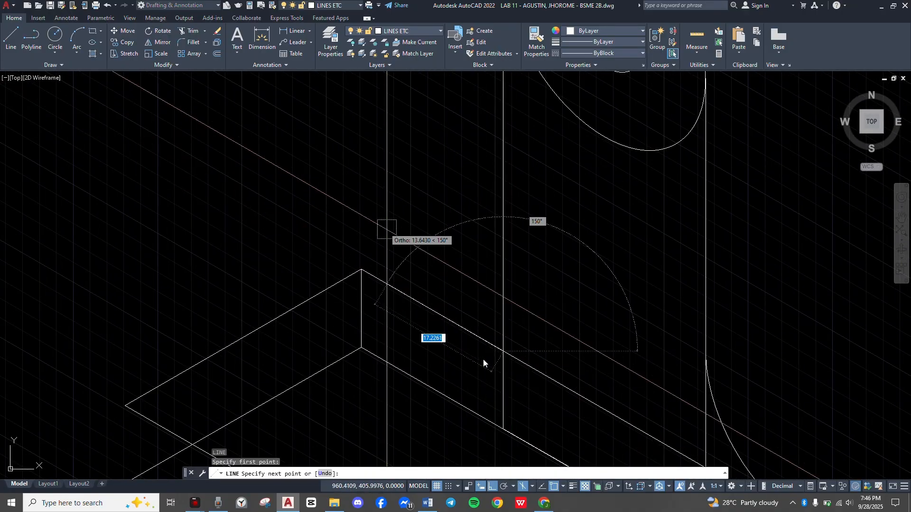
type("15")
key("Return")
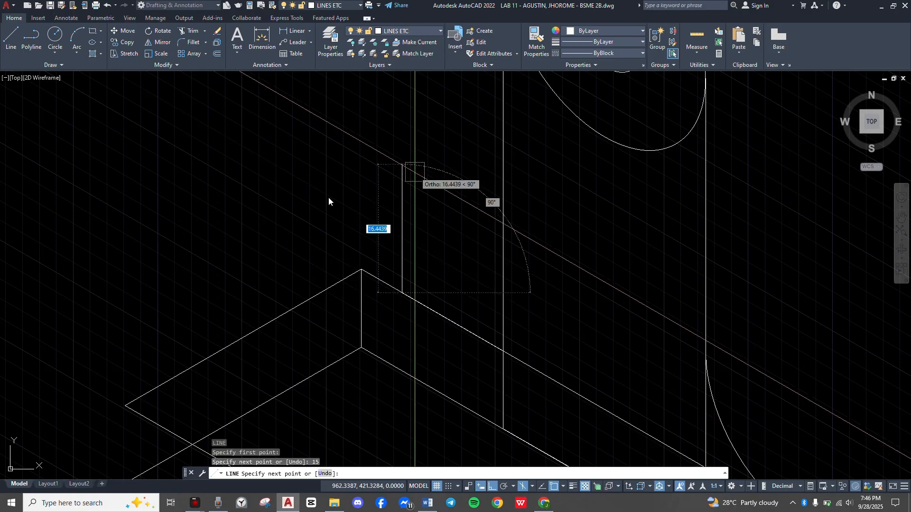
type("15")
key("Return")
key("Escape")
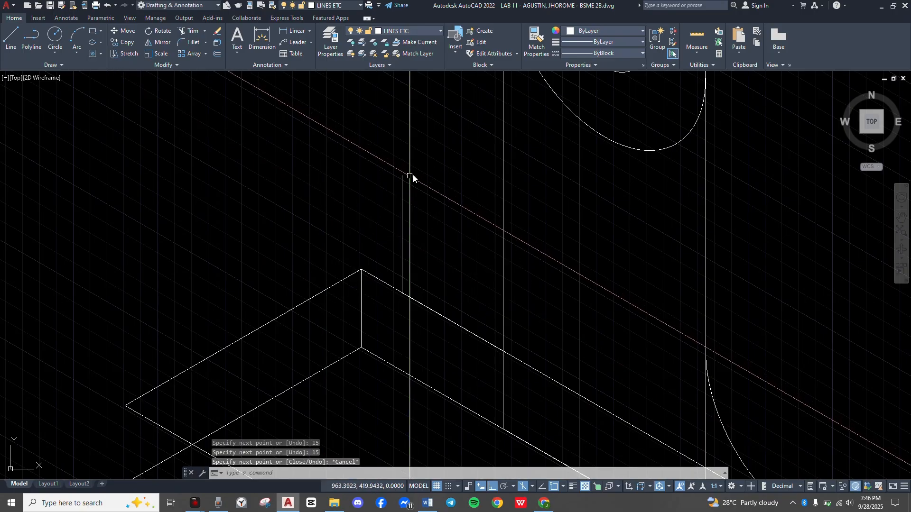
Draw an isocircle of radius 15 centred on the upper end of the vertical line near the base's back corner.
scroll(413, 178, "up", 2)
type("el")
key("Return")
type("i")
key("Return")
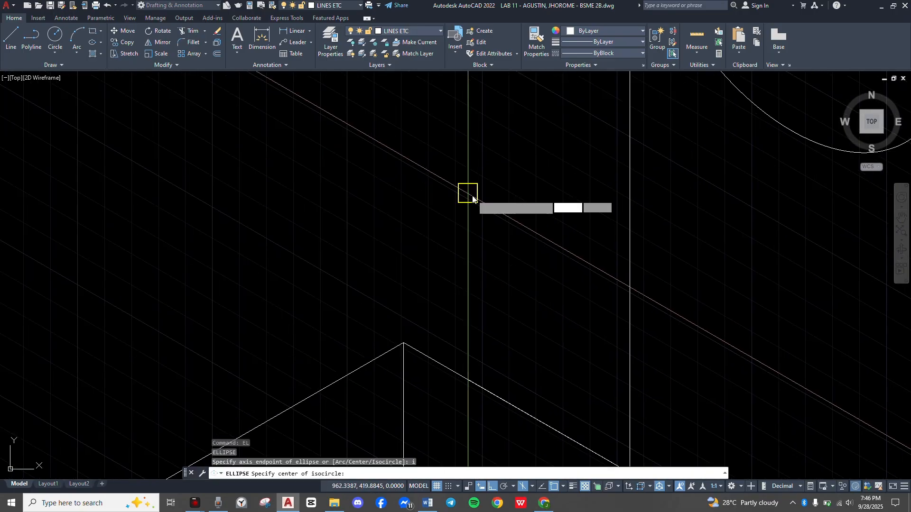
left_click(472, 198)
type("1")
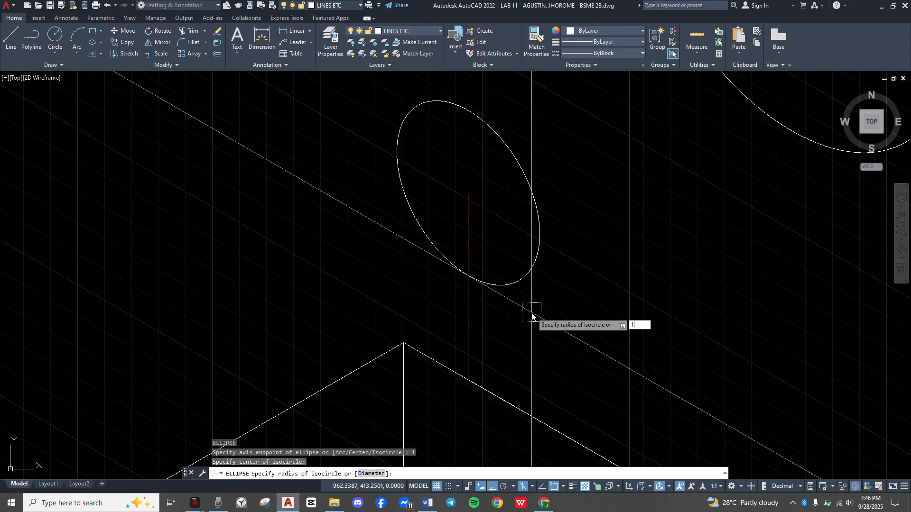
type("5")
key("Return")
key("Escape")
Delete the vertical construction line inside the isocircle near the base's back corner.
middle_click_drag(452, 202, 482, 229)
left_click(495, 258)
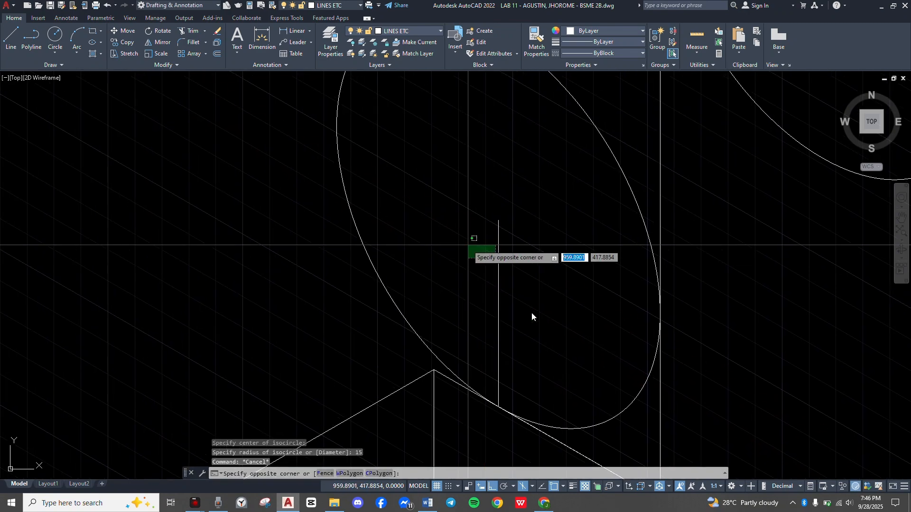
left_click(531, 313)
key("Delete")
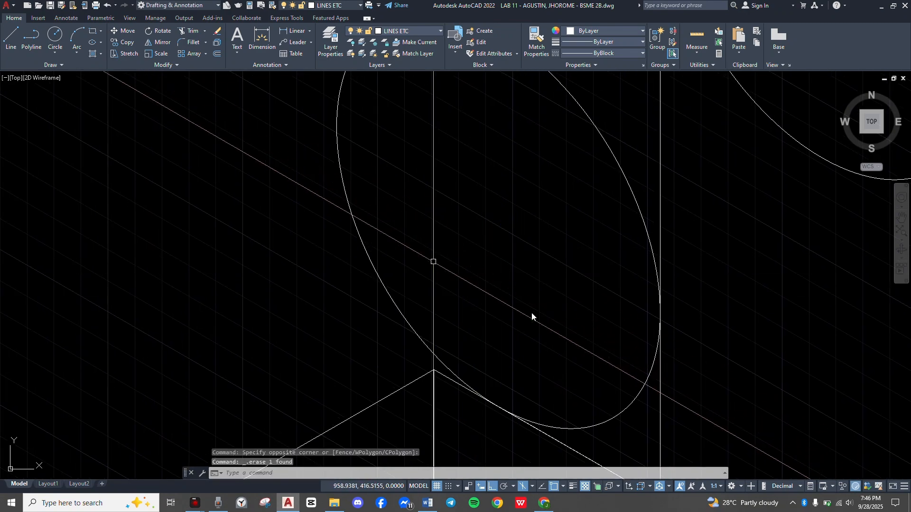
Trim away the outer part of the isocircle near the base's back corner, leaving the fillet arc that meets the upright's back-left side.
middle_click_drag(433, 261, 471, 292)
type("tr")
key("Return")
left_click(492, 263)
left_click(221, 235)
scroll(415, 247, "down", 2)
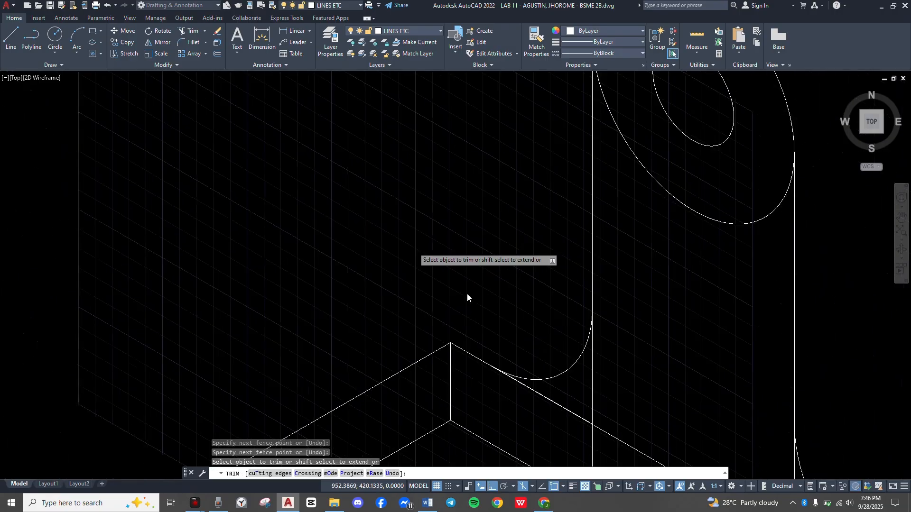
Leave trimming, switch to the Word document, and examine the bracket's top and front views with their dimensions.
key("Escape")
scroll(467, 295, "down", 4)
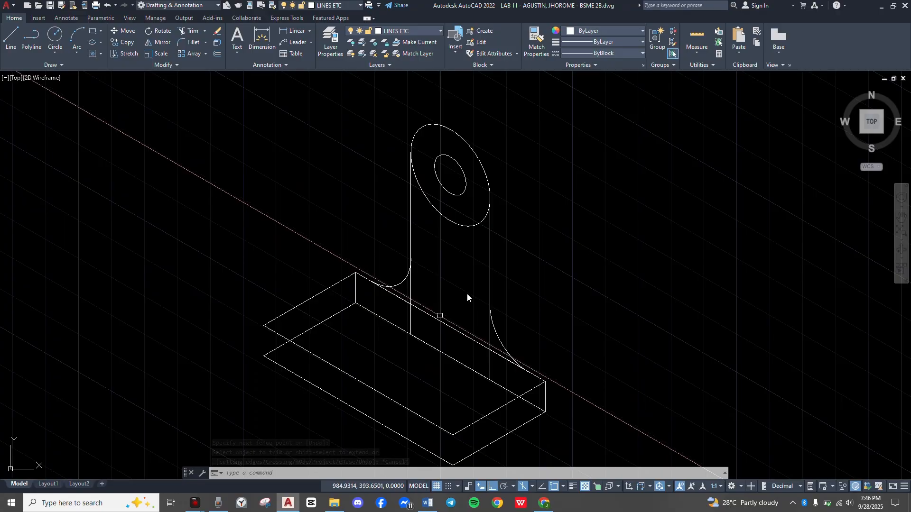
key("alt+Tab")
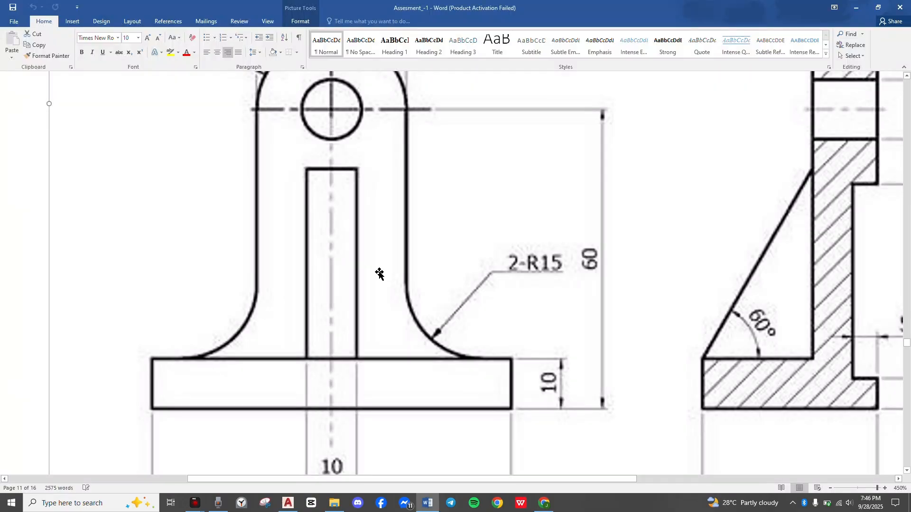
scroll(379, 273, "up", 2)
scroll(376, 271, "down", 3)
scroll(345, 268, "up", 15)
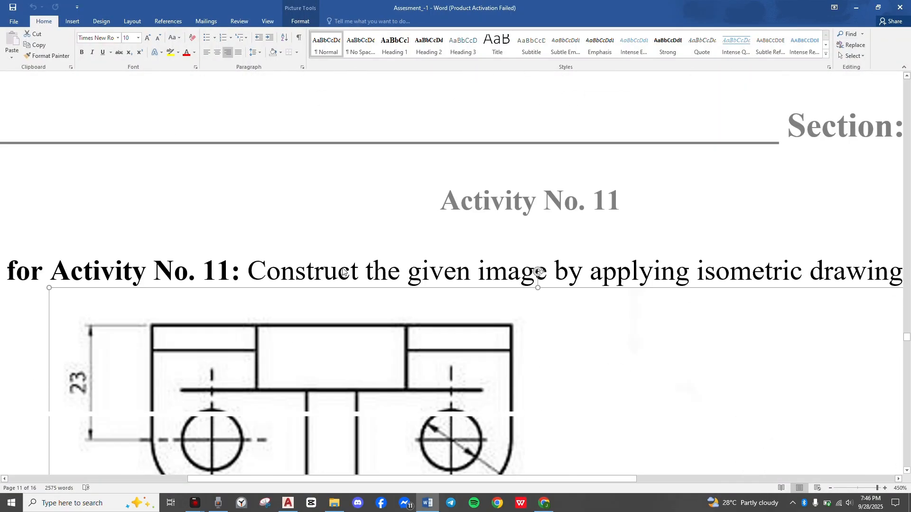
scroll(341, 273, "down", 10)
scroll(341, 273, "up", 5)
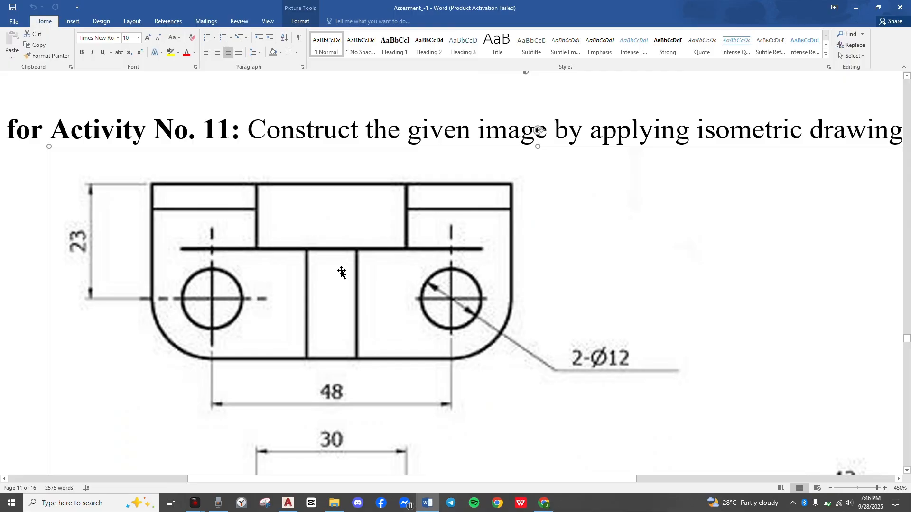
scroll(342, 272, "down", 13)
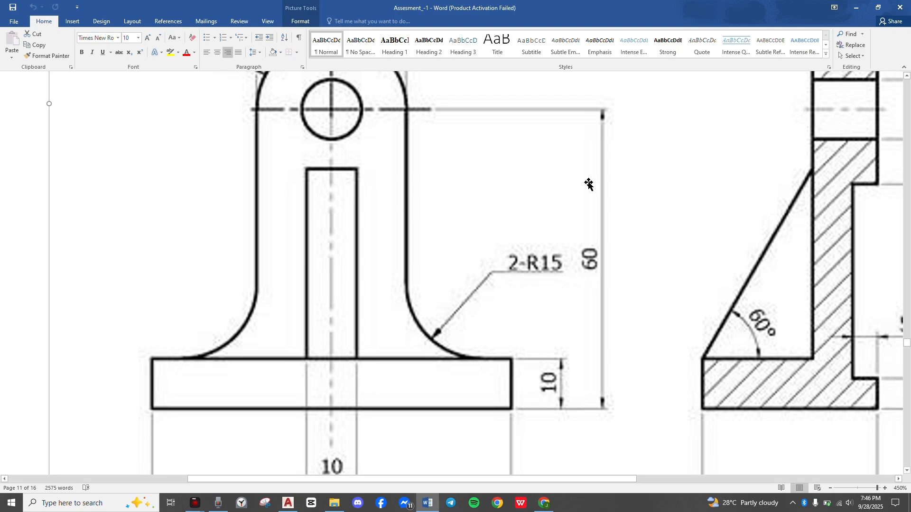
scroll(584, 183, "up", 10)
scroll(588, 184, "down", 10)
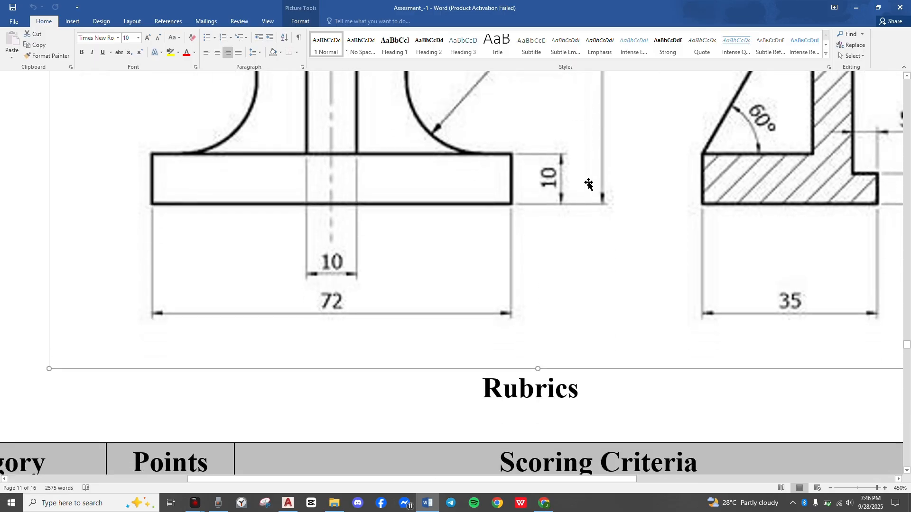
Examine the rib's width in the front view and its slope, height and position in the side section view.
scroll(324, 269, "up", 5, "ctrl")
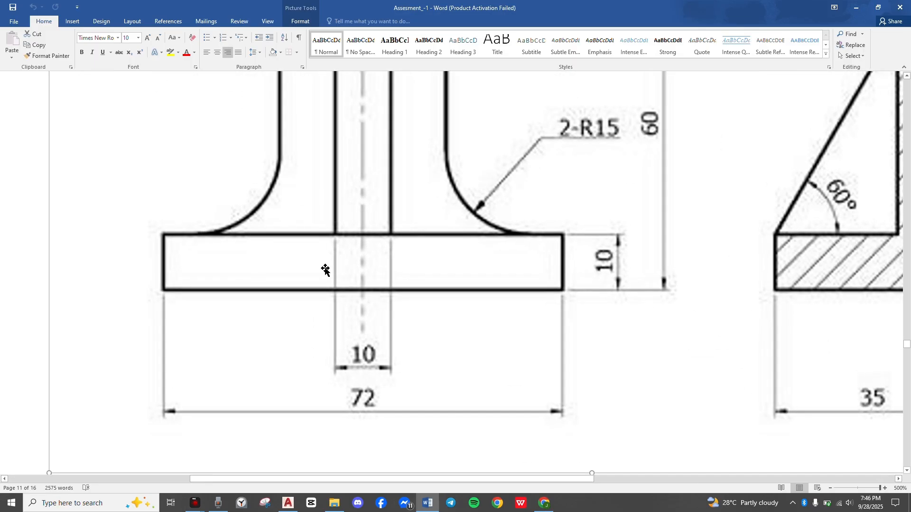
scroll(359, 363, "down", 3)
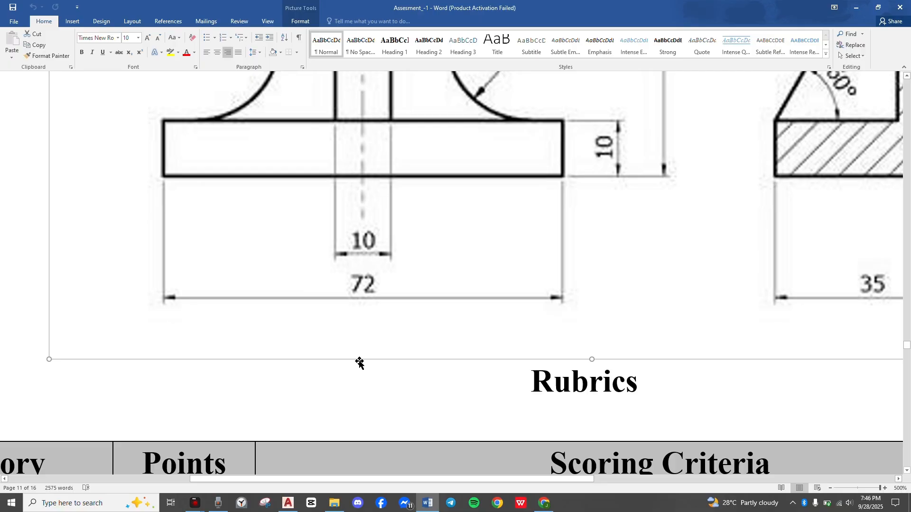
scroll(372, 240, "down", 3, "ctrl")
scroll(372, 240, "up", 12)
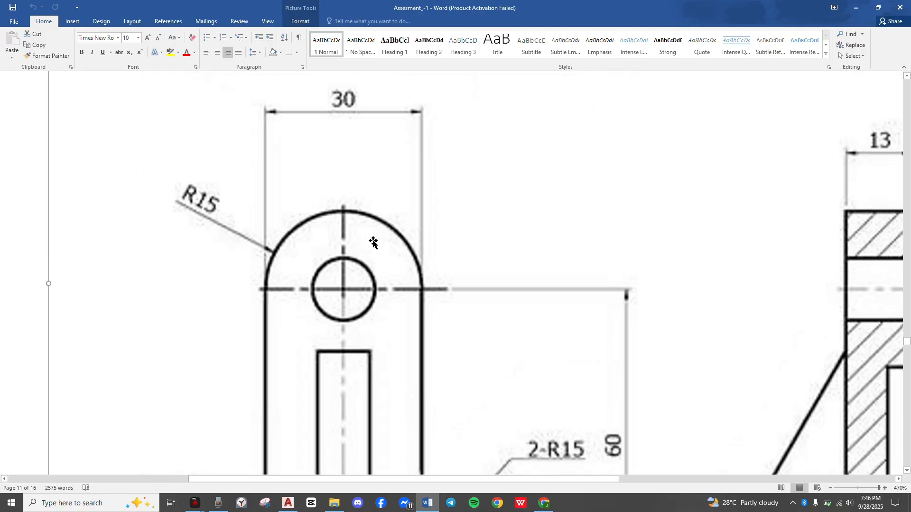
scroll(373, 242, "down", 7)
scroll(835, 302, "down", 6, "ctrl")
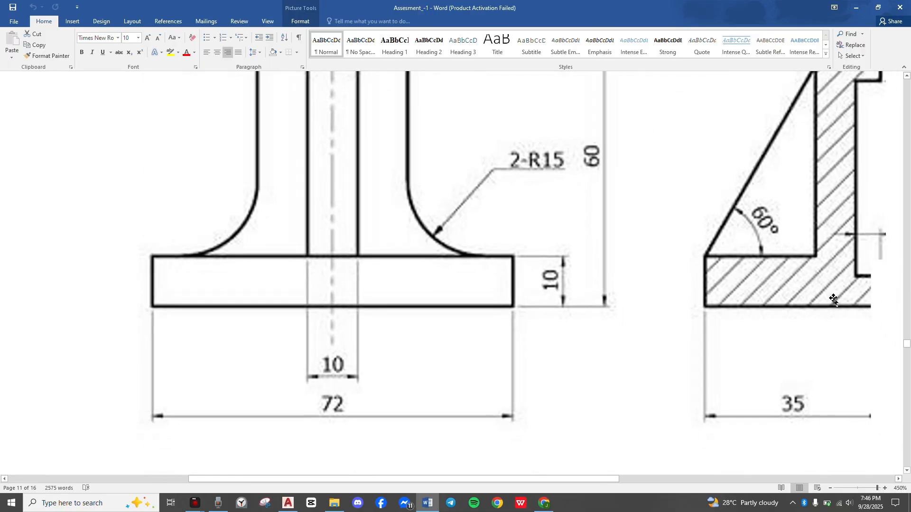
scroll(834, 300, "up", 7)
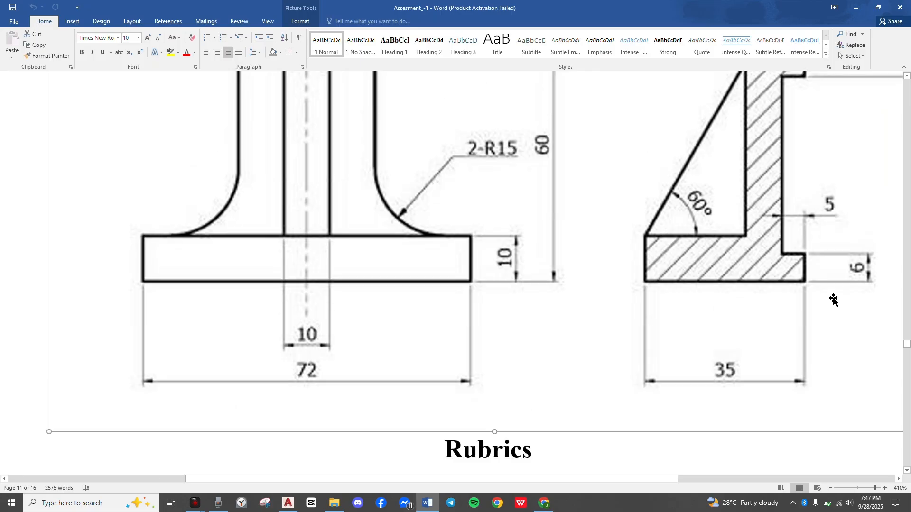
scroll(834, 300, "down", 7)
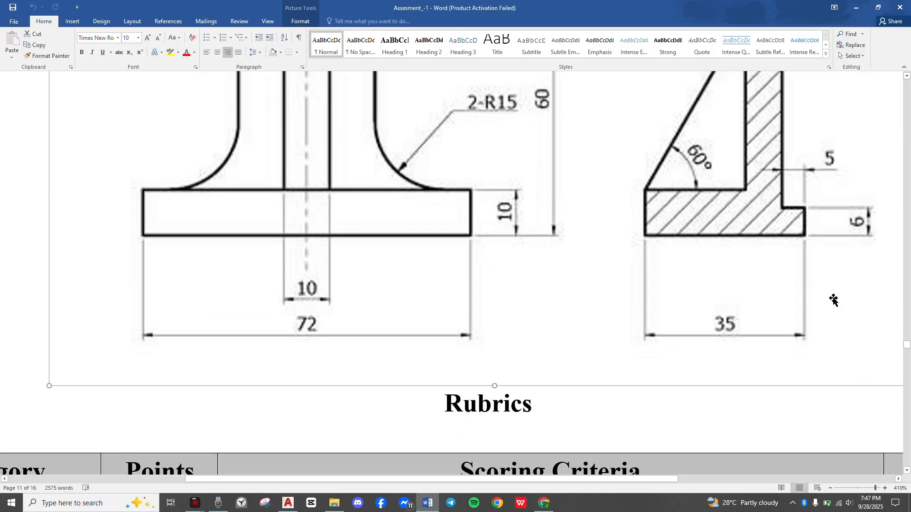
scroll(834, 300, "up", 7)
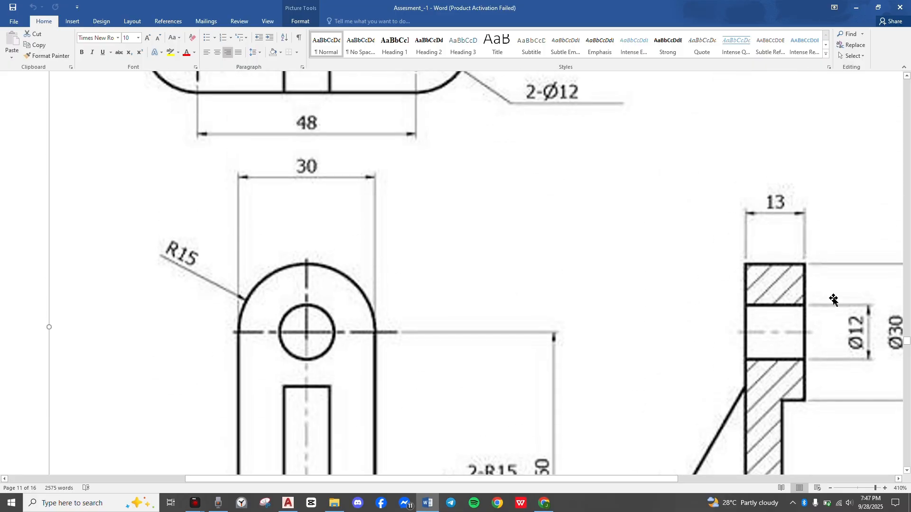
scroll(834, 300, "down", 7)
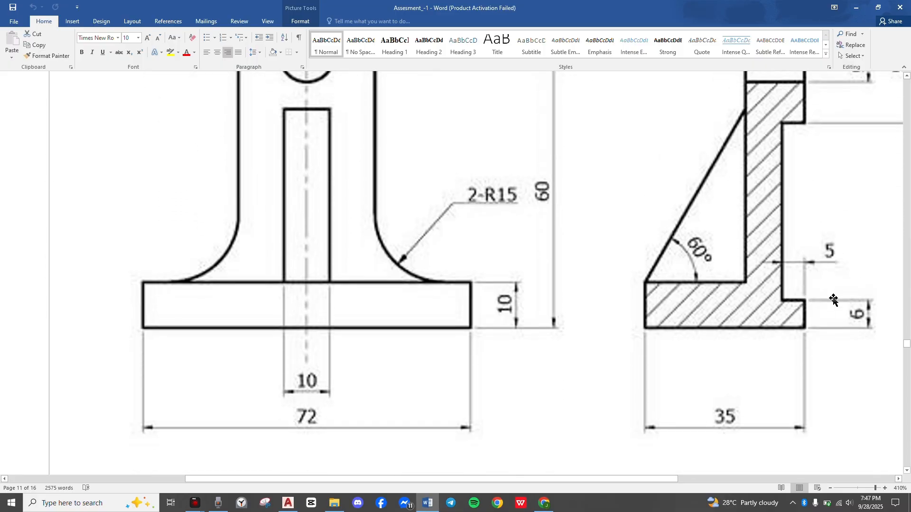
scroll(834, 300, "up", 2)
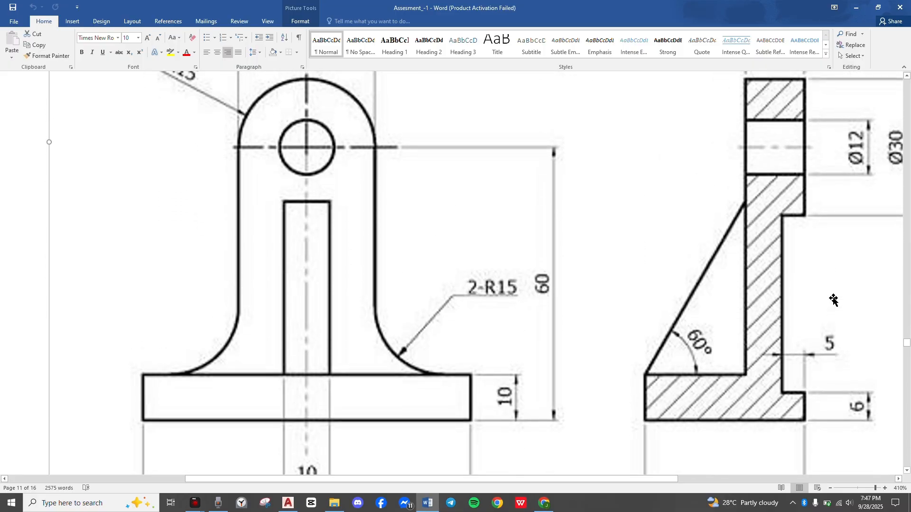
scroll(834, 300, "up", 7)
scroll(834, 300, "down", 2)
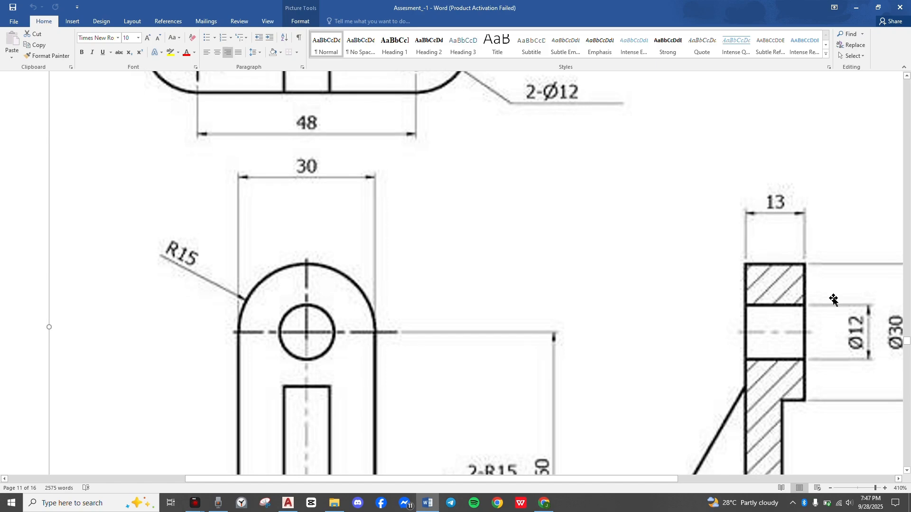
scroll(833, 300, "down", 9)
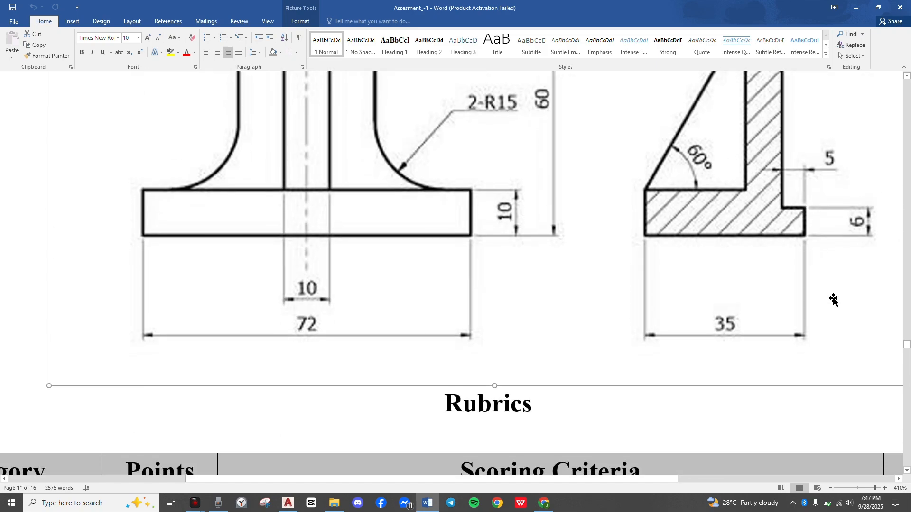
scroll(834, 300, "up", 9)
scroll(834, 300, "down", 7)
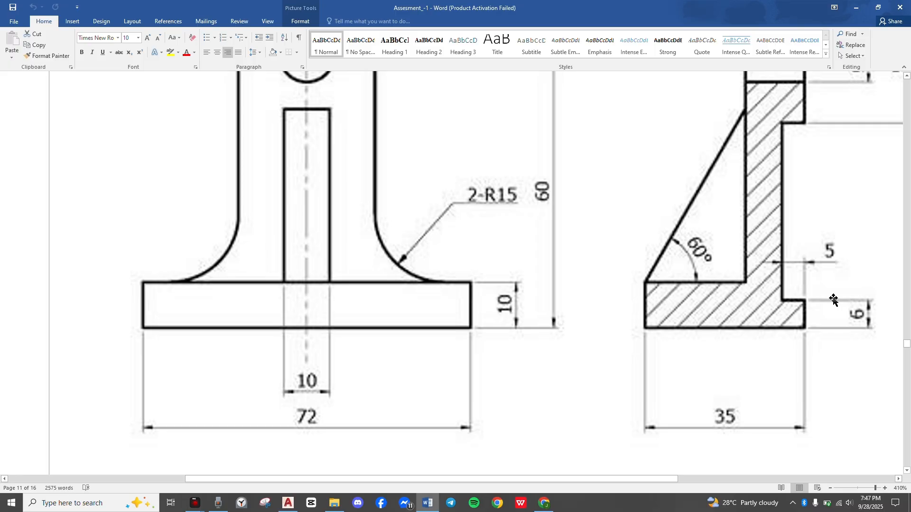
scroll(834, 300, "up", 3)
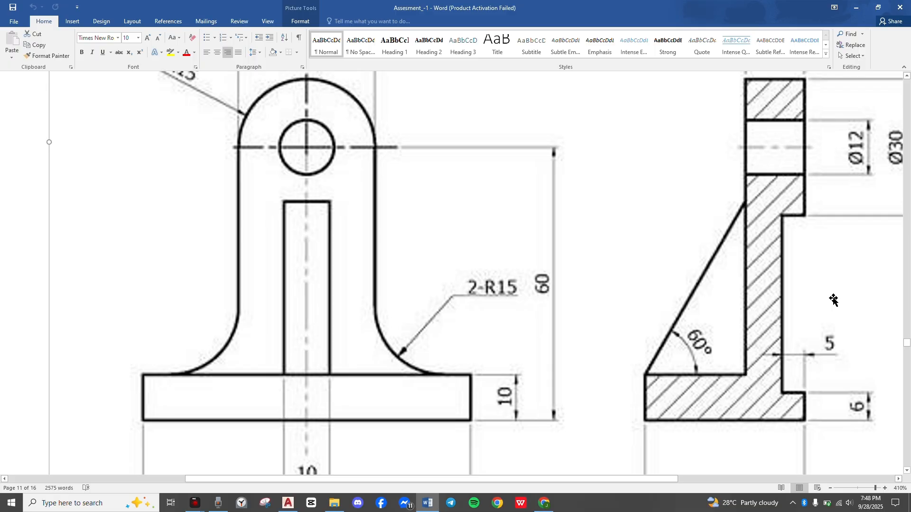
Return to AutoCAD to start a line at the upright's base, rechecking the rib's width in the Word front view.
key("alt+Tab")
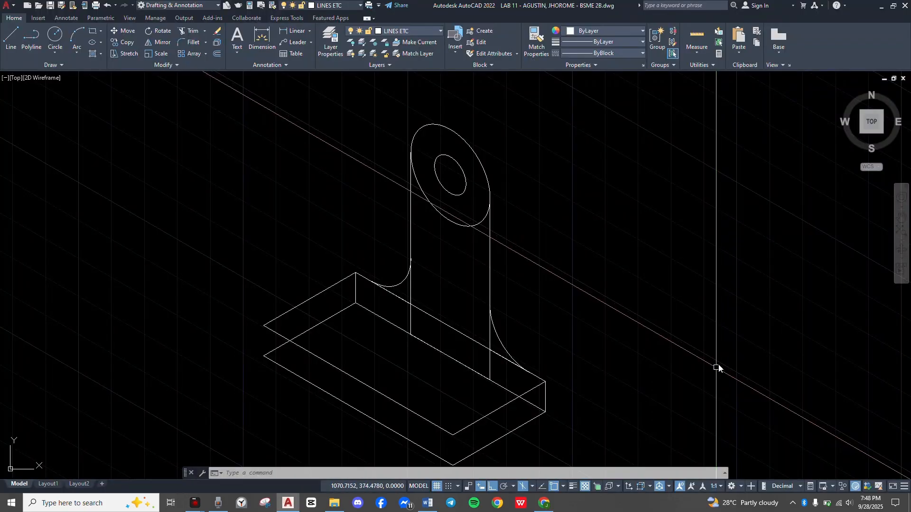
scroll(395, 359, "up", 3)
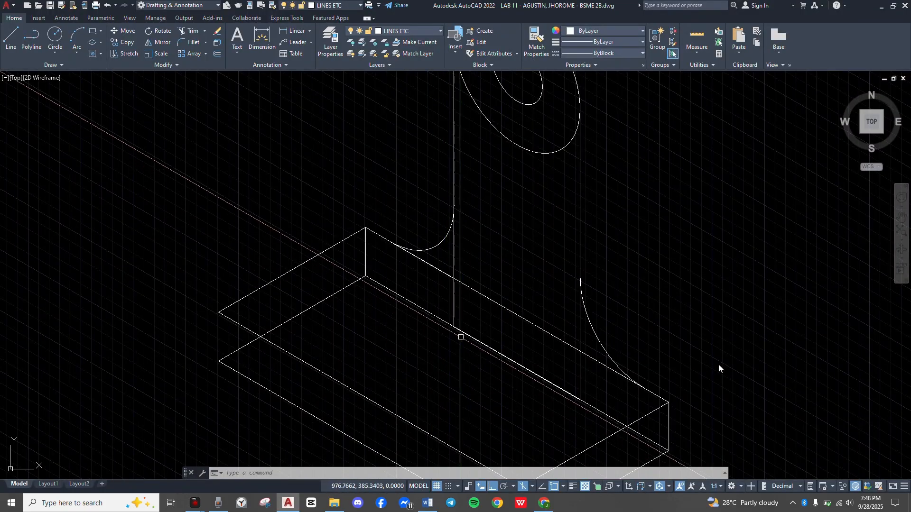
key("alt")
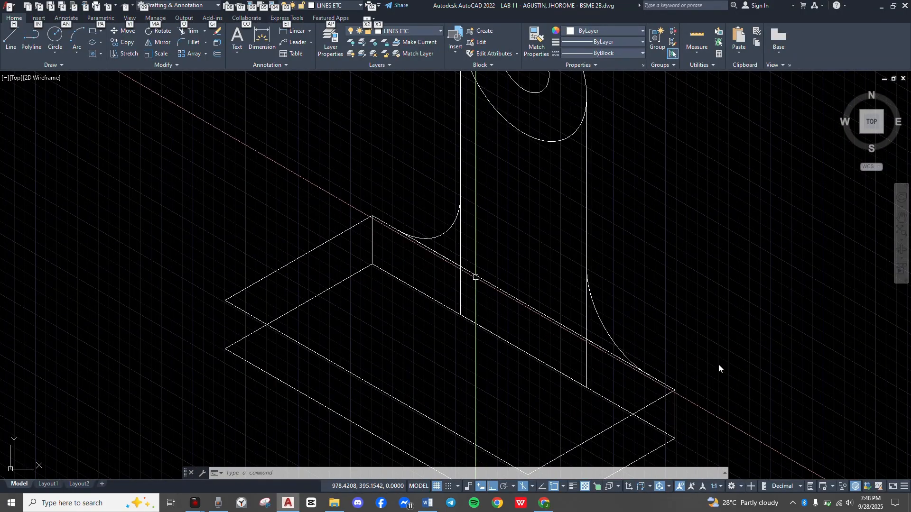
scroll(501, 311, "up", 2)
middle_click_drag(503, 312, 469, 334)
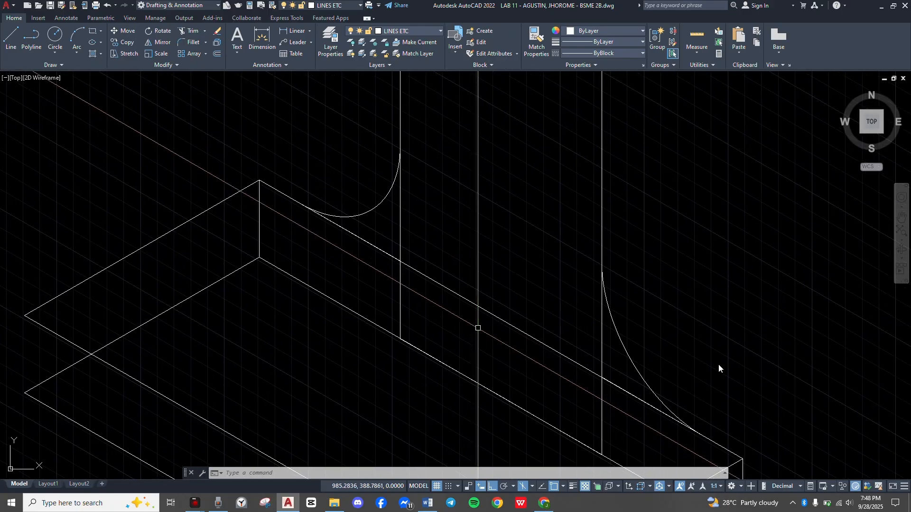
type("l")
key("Return")
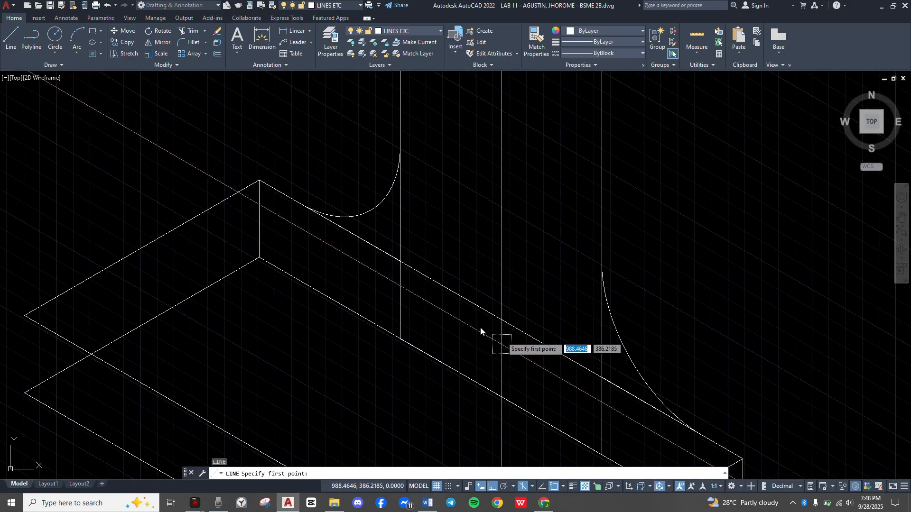
key("alt+Tab")
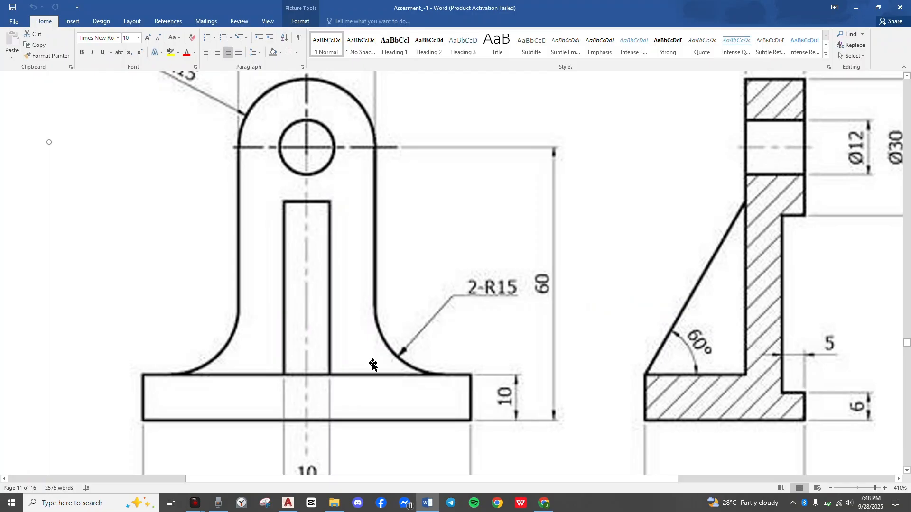
scroll(293, 350, "down", 3)
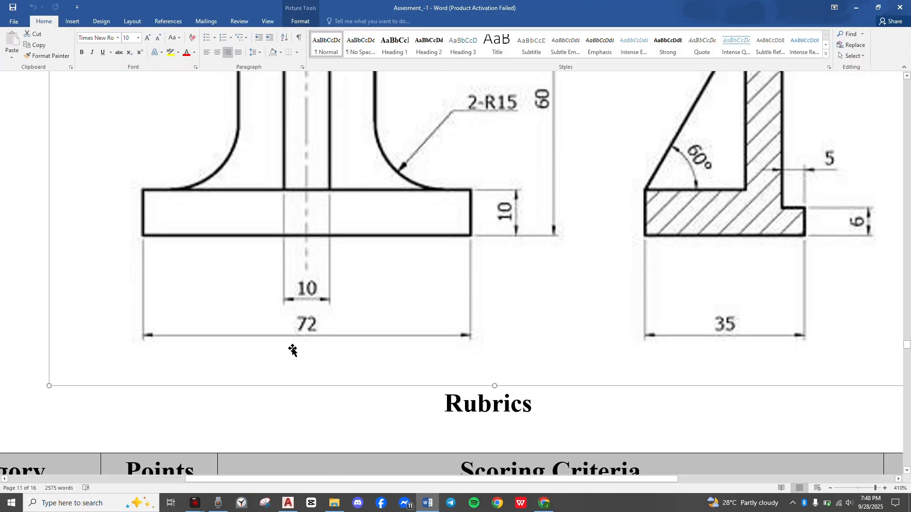
scroll(292, 350, "up", 2)
key("alt+Tab")
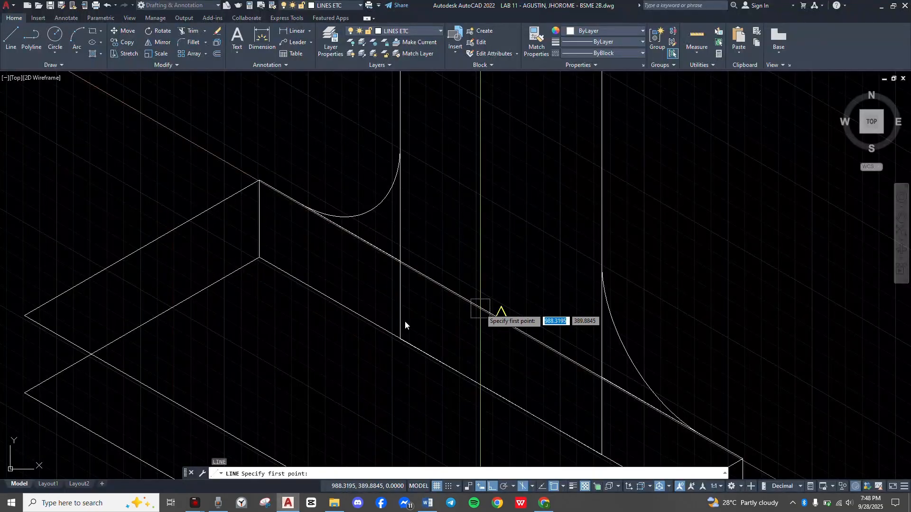
Draw a 5-unit line along the base's upper back edge from its midpoint toward the upright's back-right side.
scroll(405, 321, "up", 2)
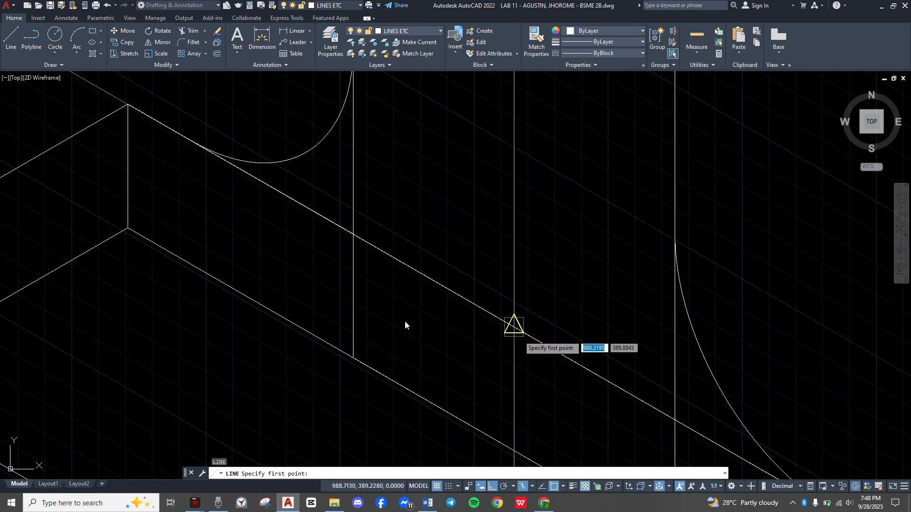
type("l")
key("Return")
key("Escape")
key("Return")
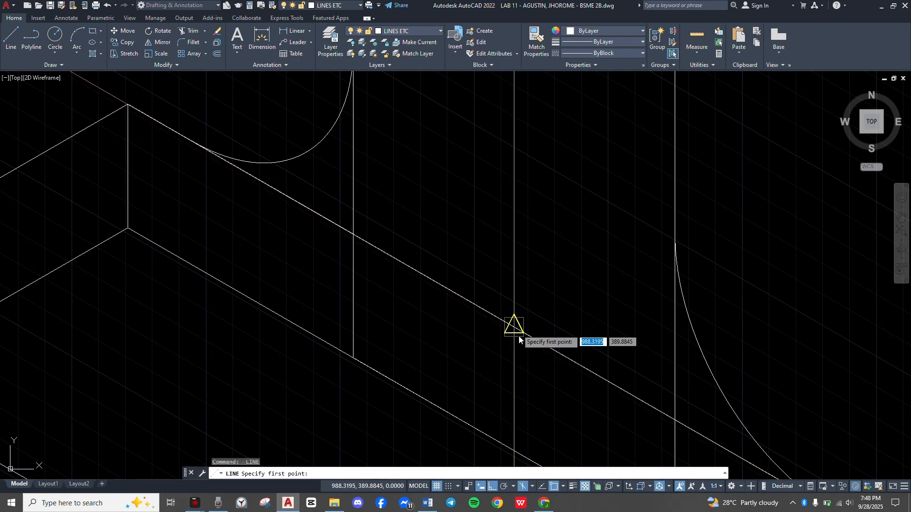
left_click(519, 336)
scroll(631, 376, "down", 2)
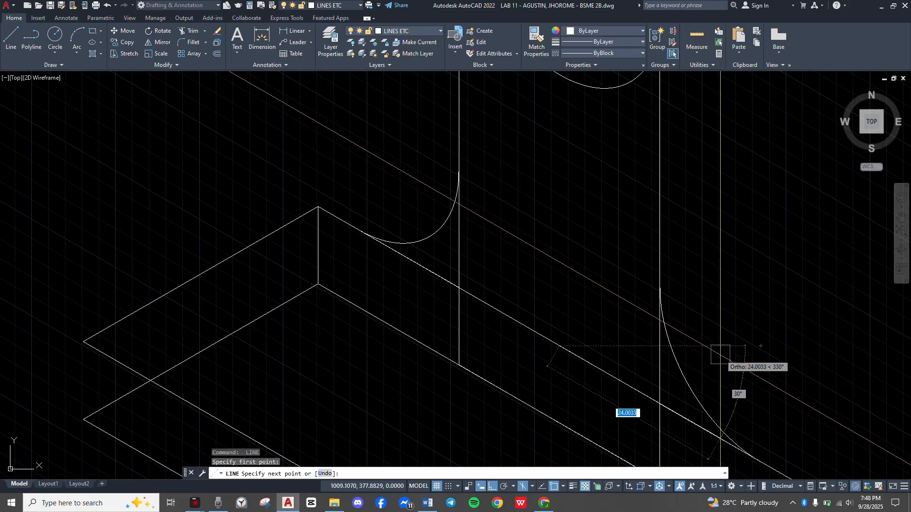
type("5")
key("Return")
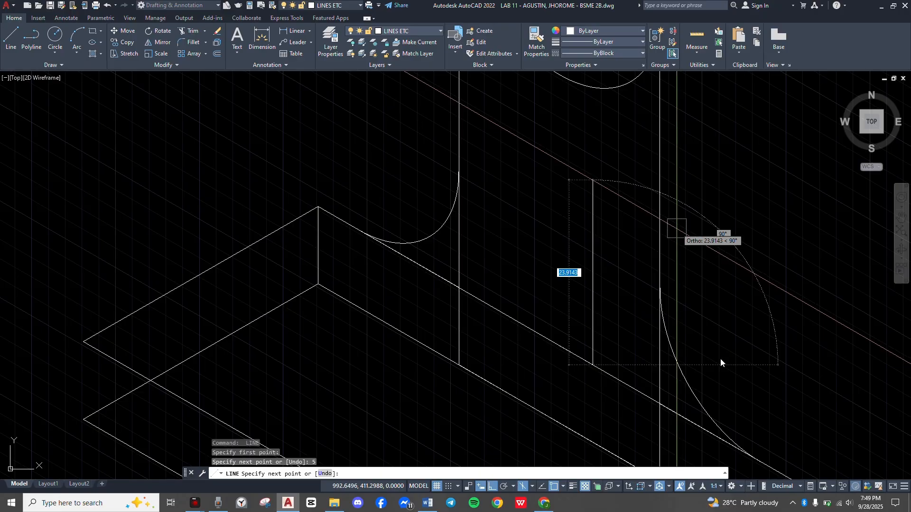
Continue the rib outline 38.1051 units vertically upward, followed by 10 units parallel to the base's back edge toward the upright's back-left side.
type("38.1051")
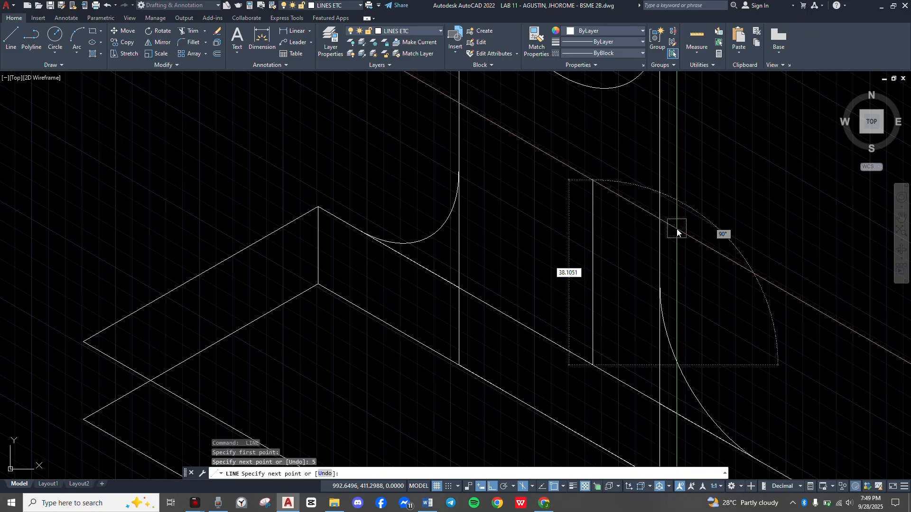
key("Return")
middle_click_drag(479, 193, 476, 262)
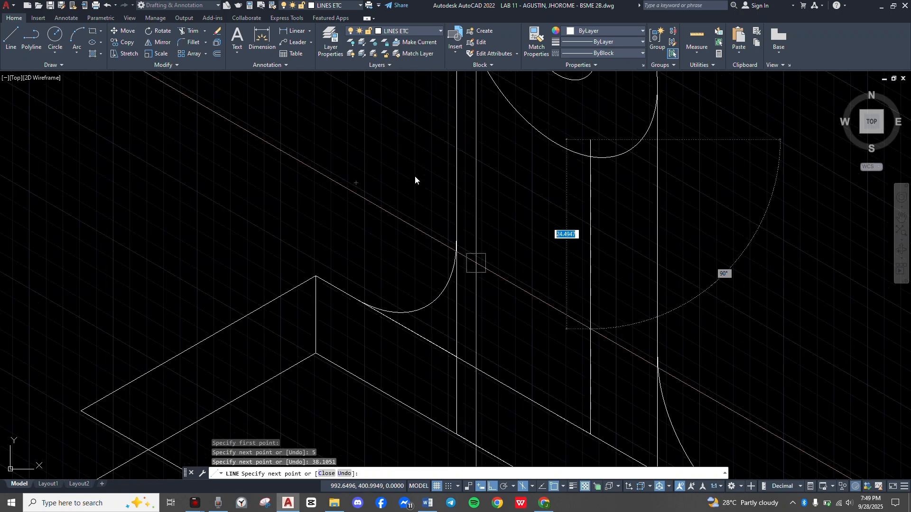
scroll(475, 263, "down", 5)
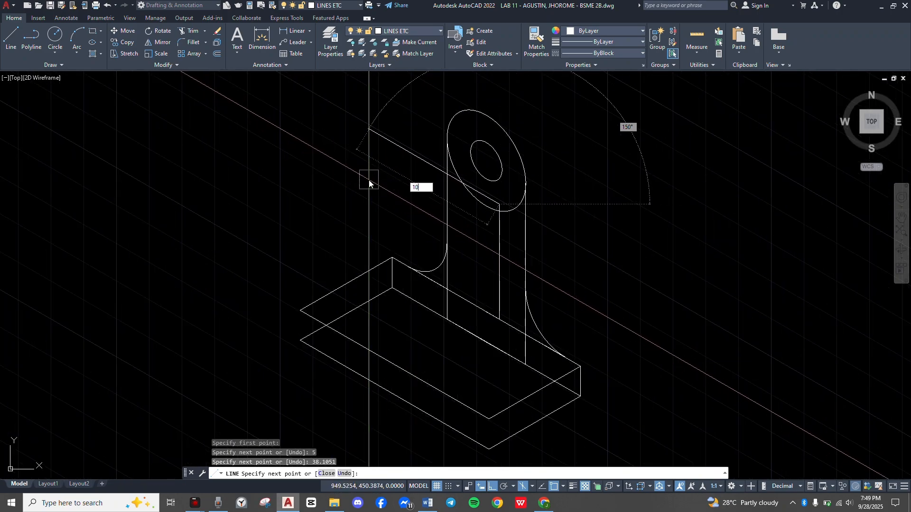
type("10")
key("Return")
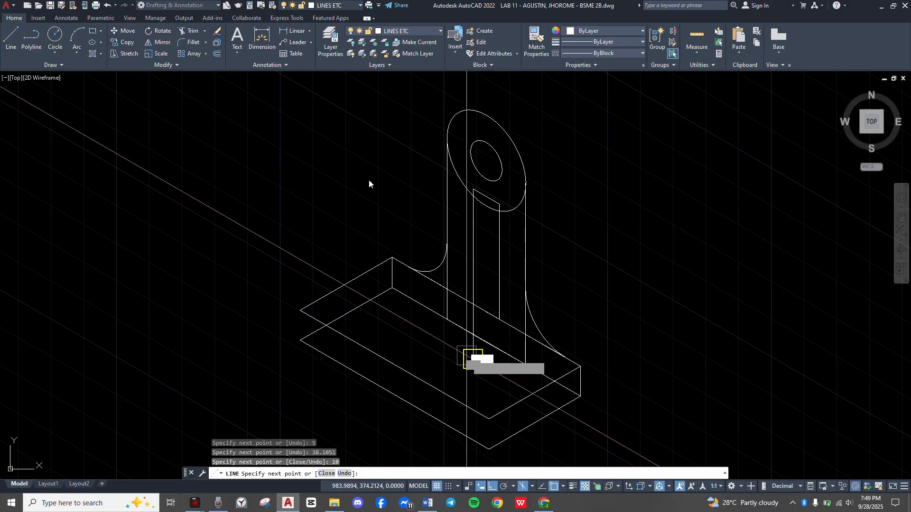
Finish the rib outline and trim its overhanging side line below the base's upper back edge.
scroll(432, 342, "up", 4)
key("Escape")
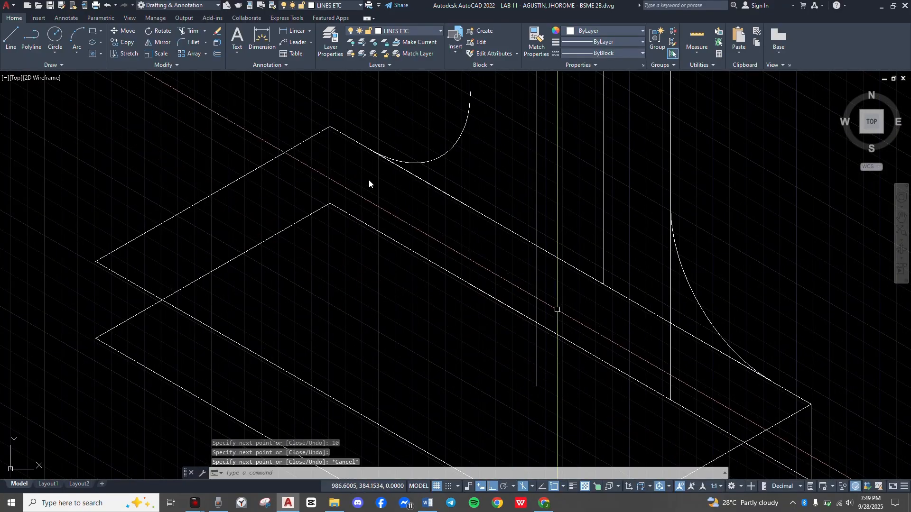
type("tr")
key("Return")
left_click(510, 289)
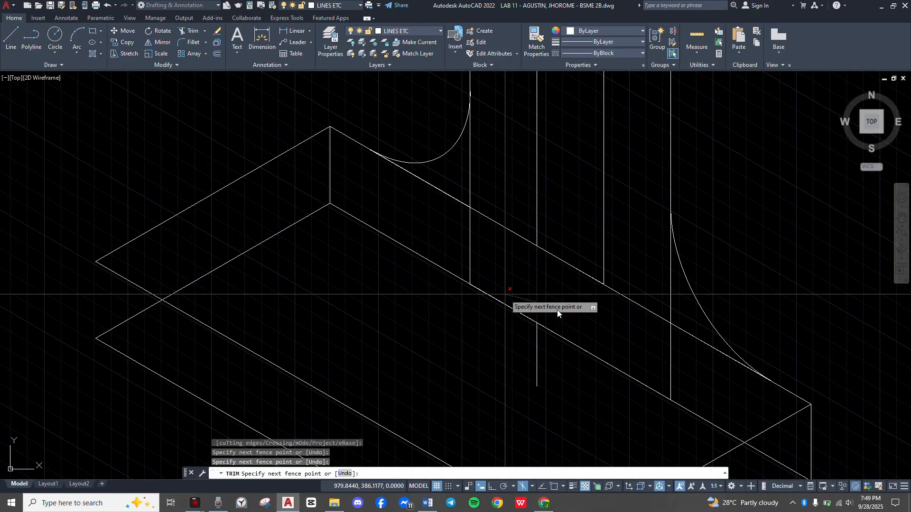
key("Return")
key("Escape")
scroll(556, 374, "down", 4)
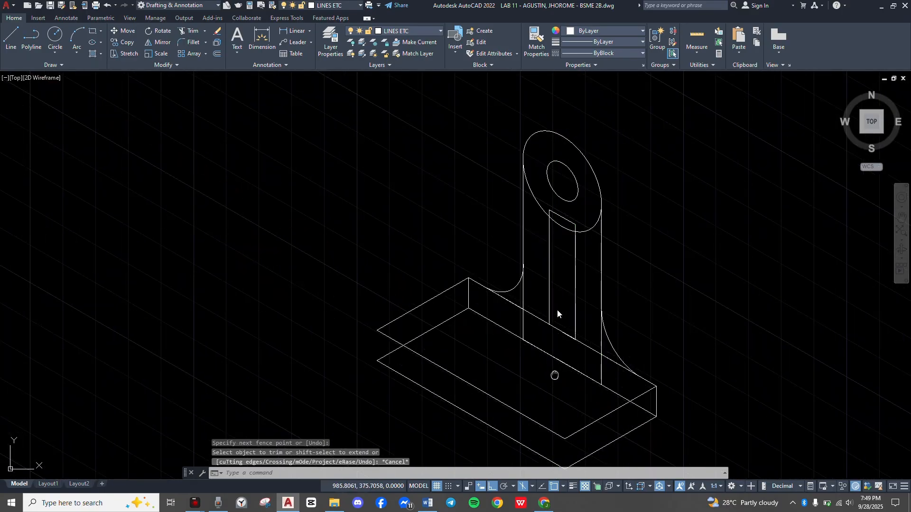
middle_click_drag(555, 375, 561, 376)
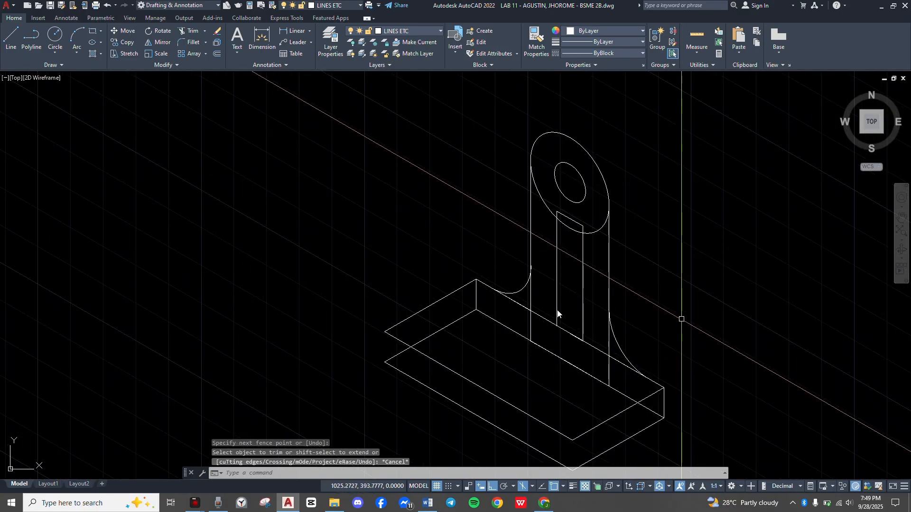
Switch to the Word document and examine the upright's thickness and the rib in the front and side section views.
key("alt+Tab")
scroll(490, 299, "down", 3)
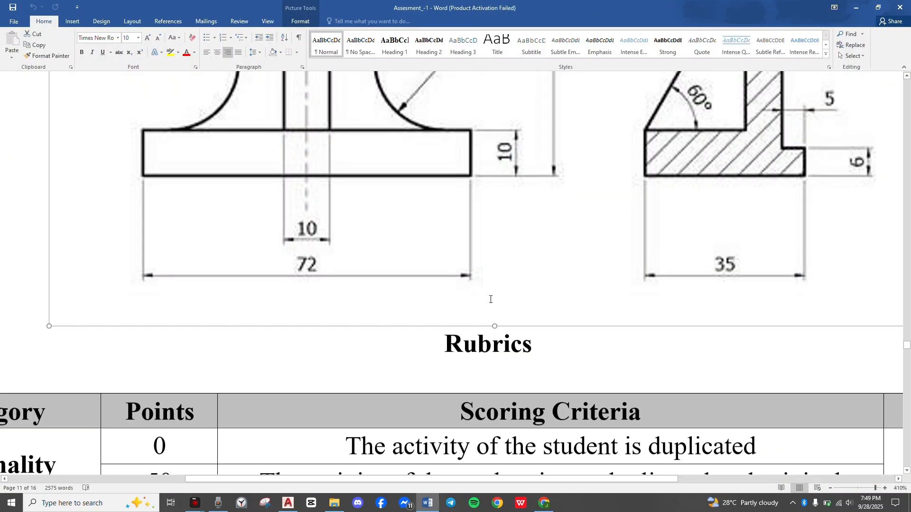
scroll(491, 299, "up", 8)
scroll(494, 299, "down", 9, "ctrl")
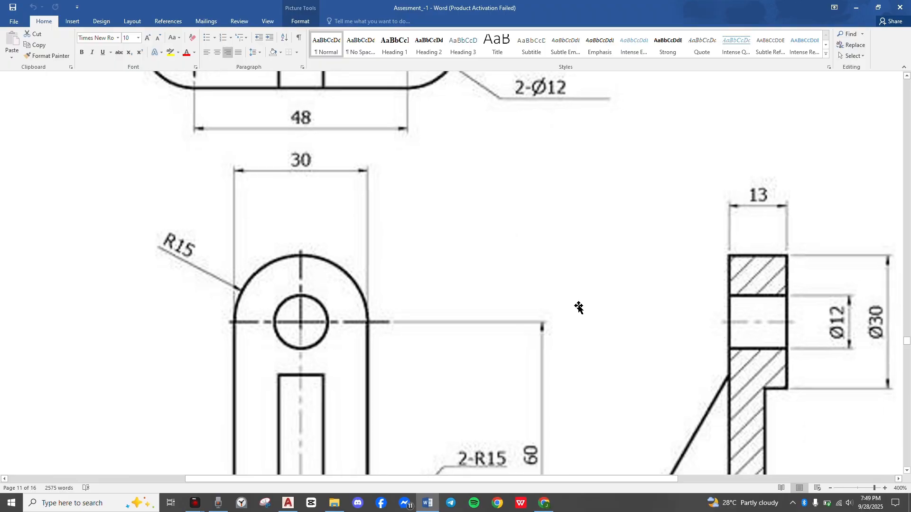
left_click(715, 323)
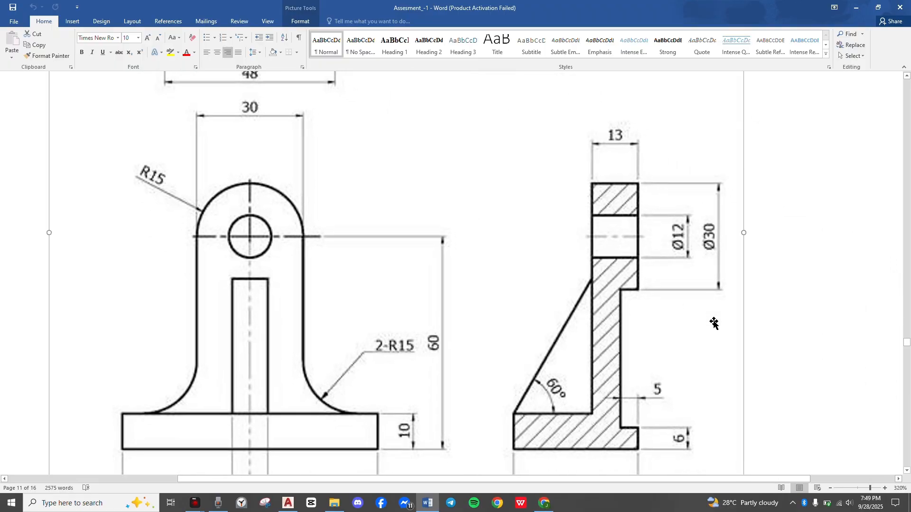
scroll(713, 321, "down", 3)
scroll(714, 321, "left", 5)
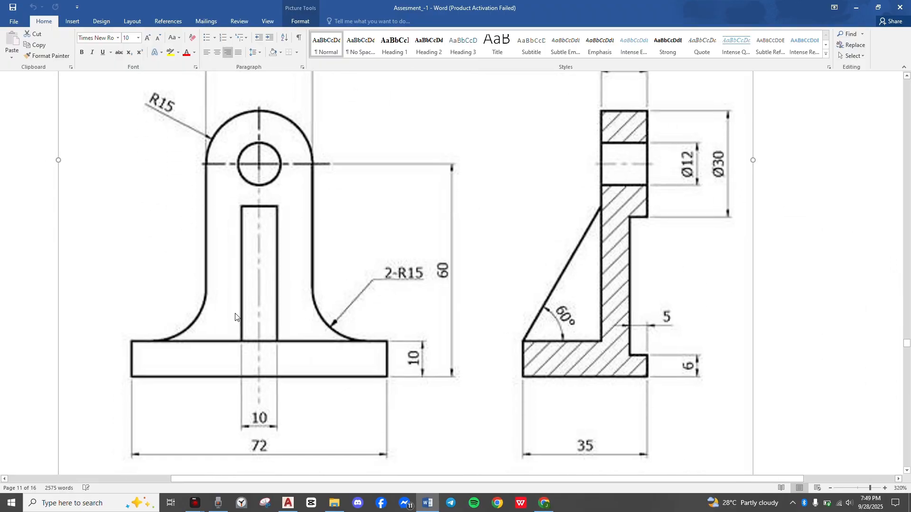
scroll(242, 122, "right", 6)
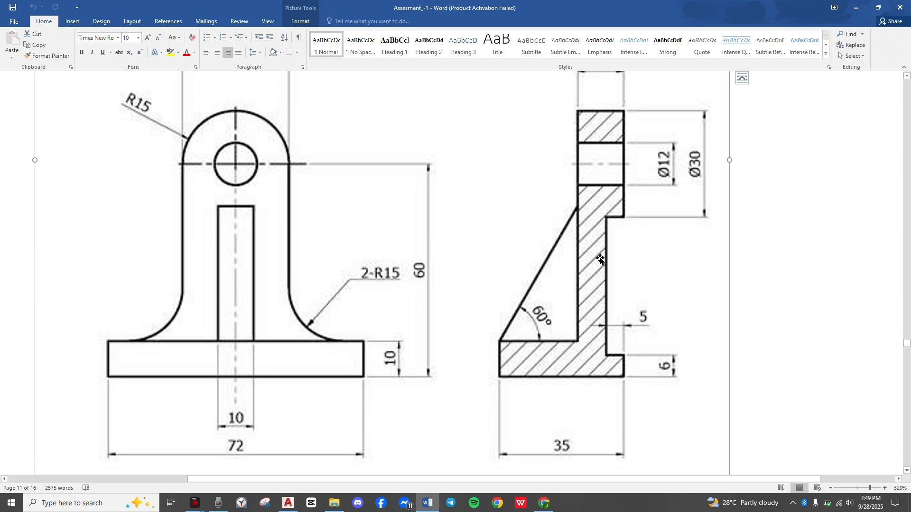
scroll(600, 259, "up", 3)
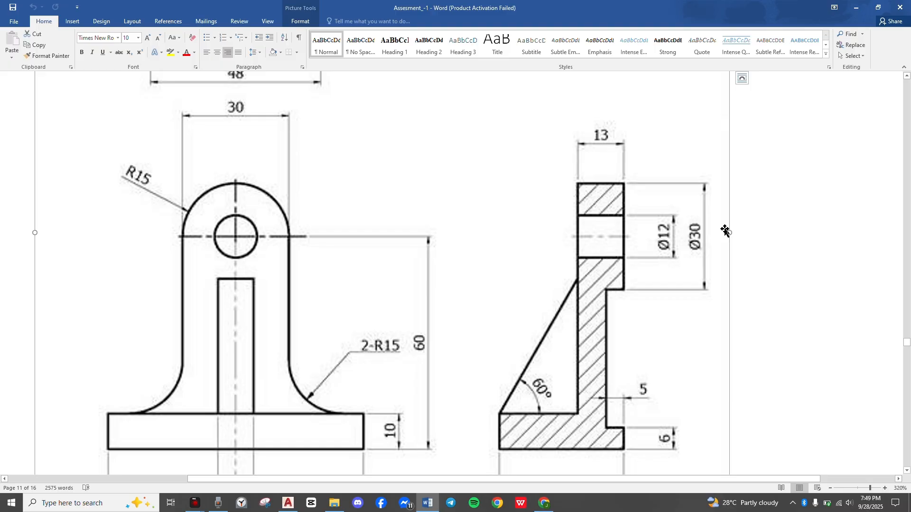
scroll(725, 231, "down", 2)
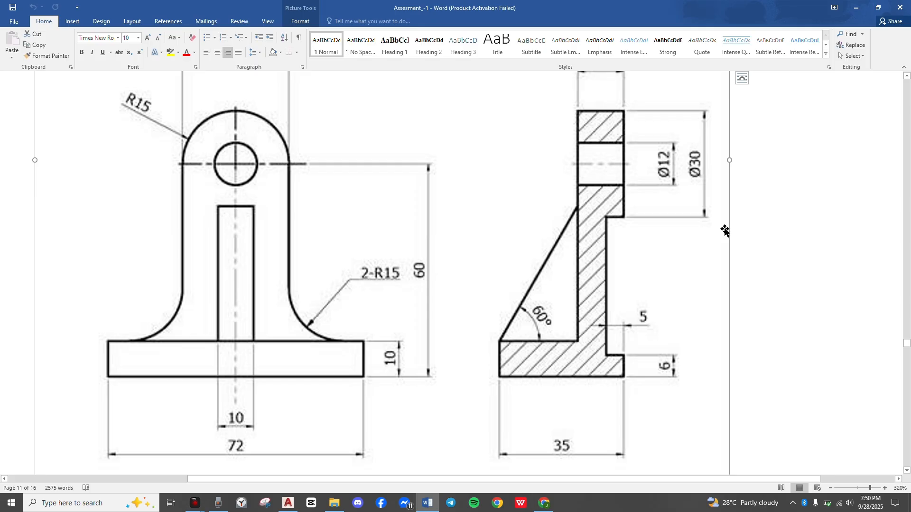
scroll(724, 231, "up", 2)
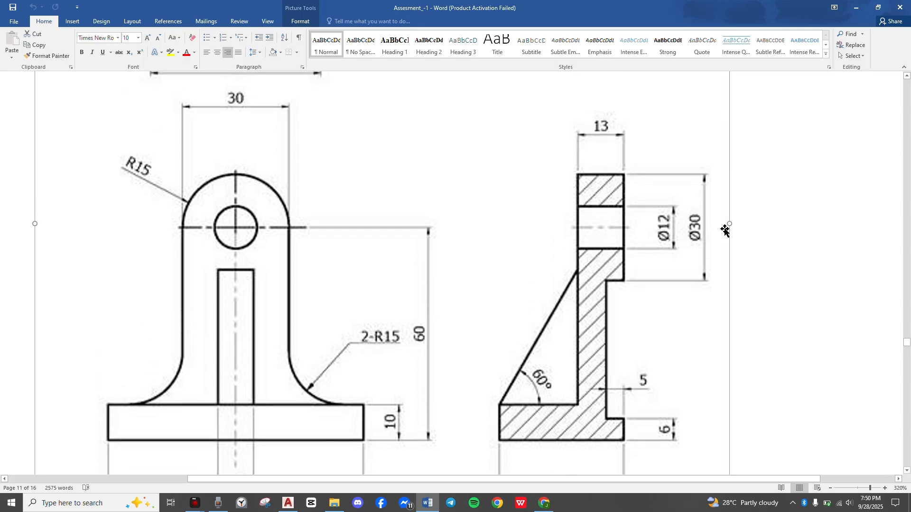
In AutoCAD, copy the upright's circles, sides and fillet arcs, the rib outline and the base's upper back edge 13 units toward the base's front.
key("alt+Tab")
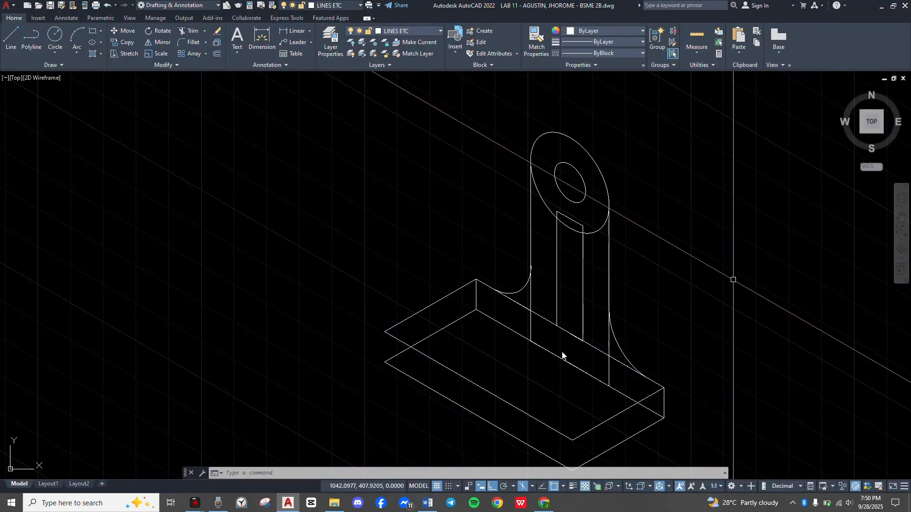
left_click(730, 271)
left_click(469, 127)
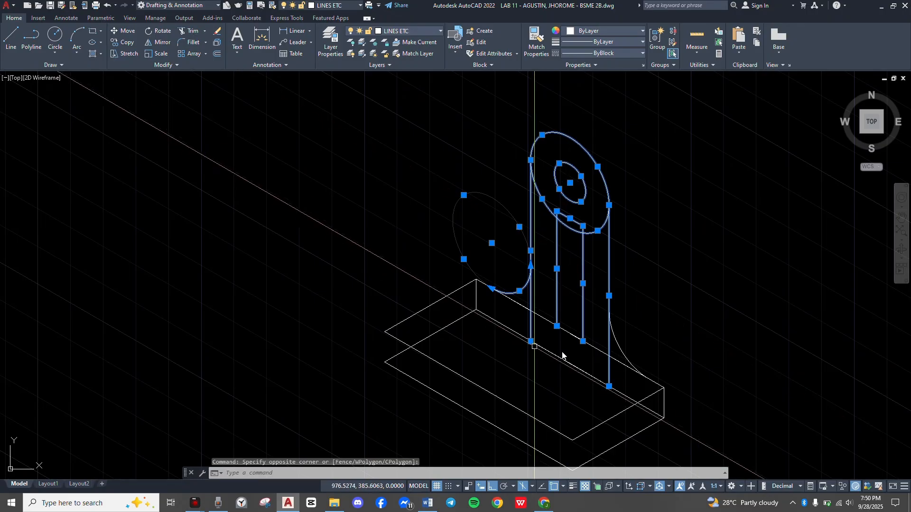
scroll(561, 352, "up", 5)
scroll(561, 352, "down", 2)
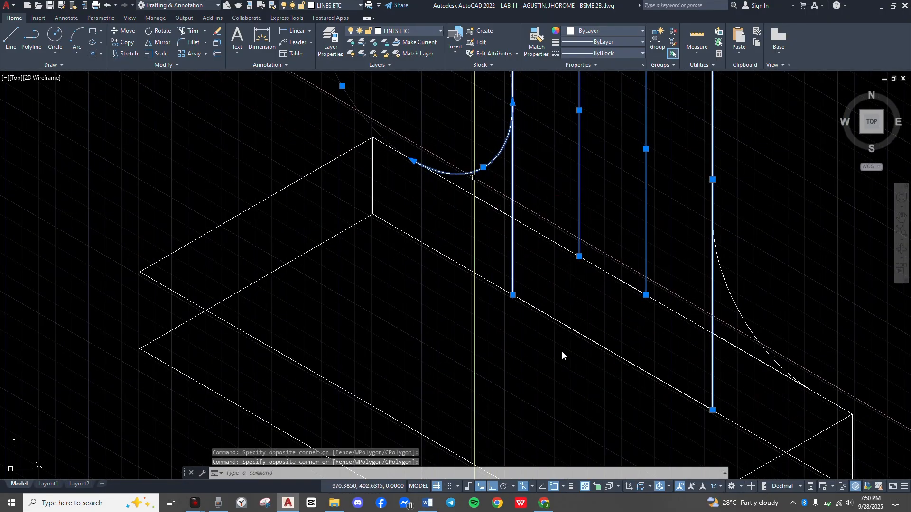
left_click(478, 185)
left_click(454, 204)
scroll(710, 288, "down", 2)
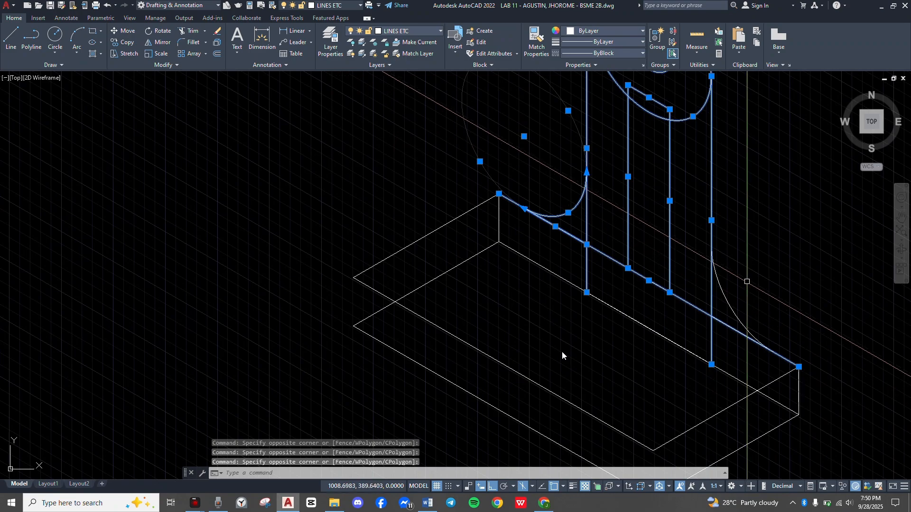
left_click(712, 288)
scroll(803, 289, "down", 2)
scroll(562, 352, "up", 2)
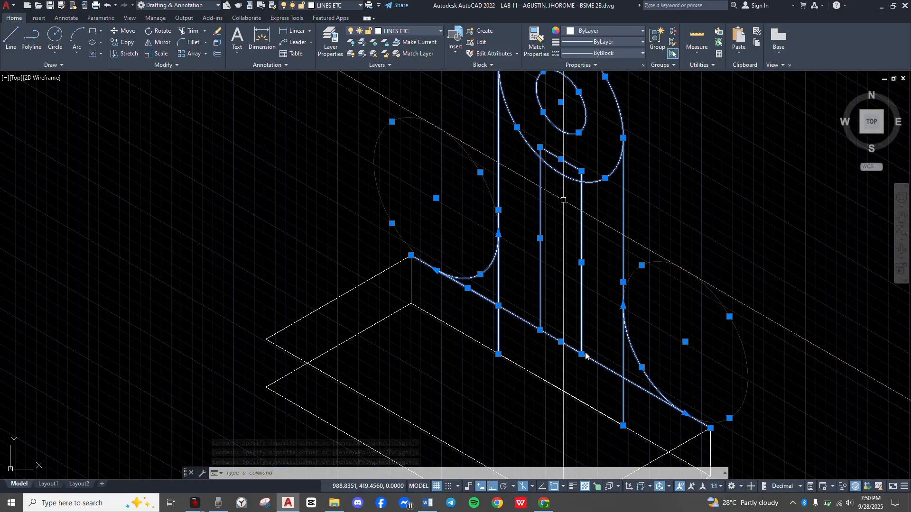
left_click(563, 201)
left_click(495, 273)
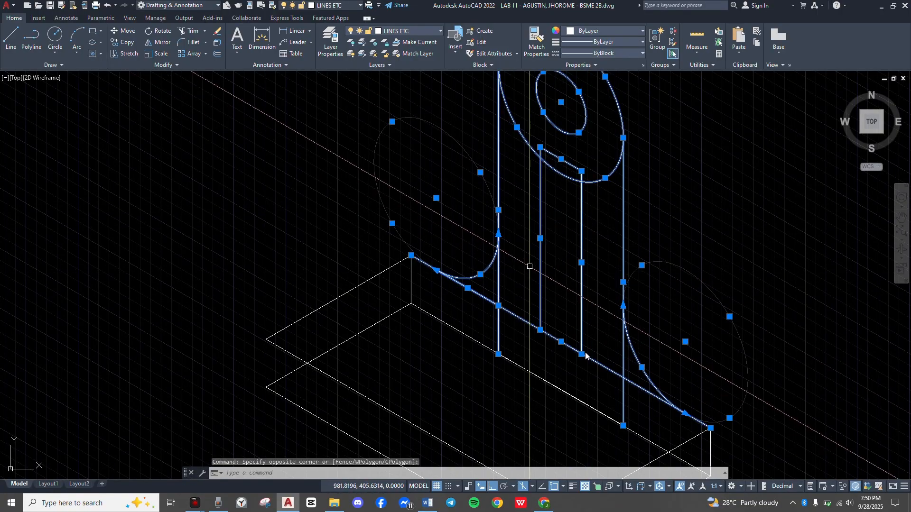
type("co")
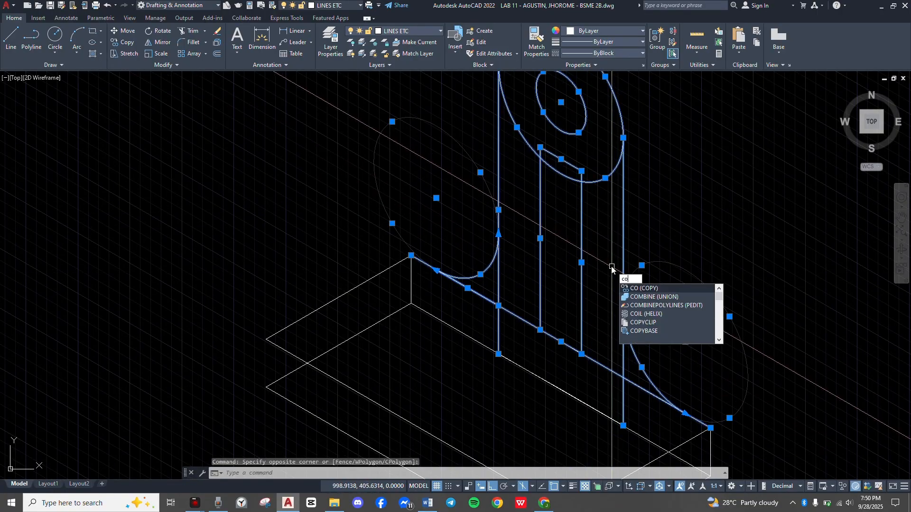
key("Return")
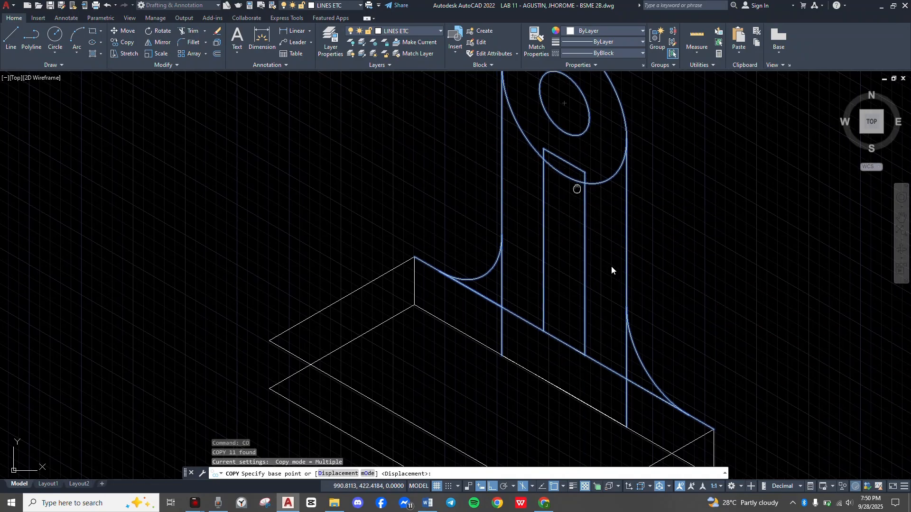
left_click(574, 138)
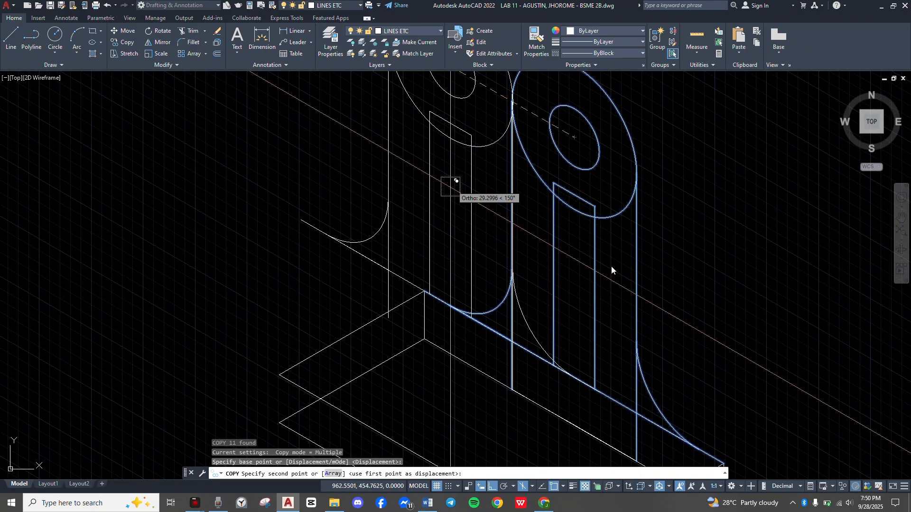
key("F5")
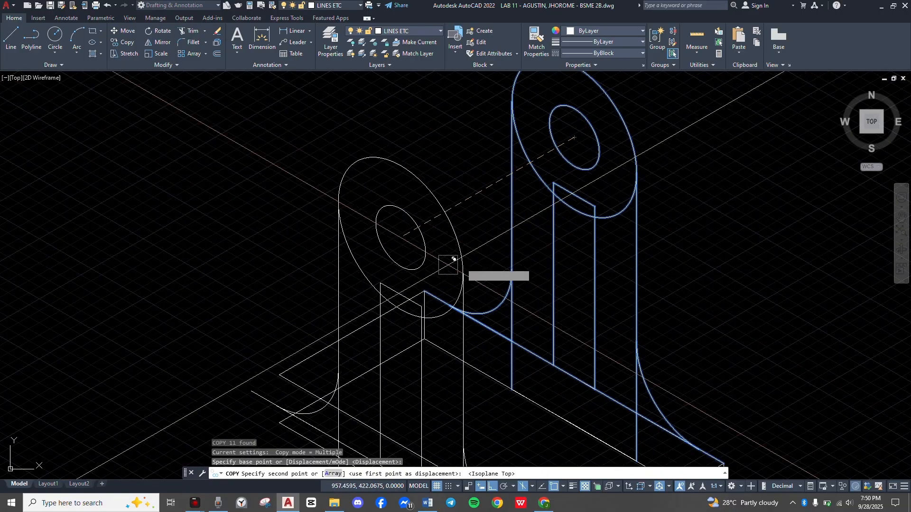
scroll(512, 229, "down", 5)
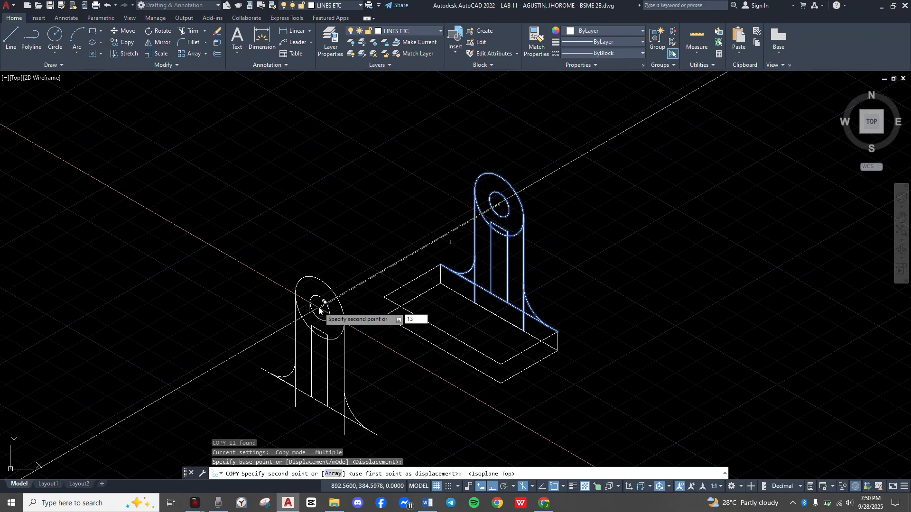
key("Return")
key("Escape")
scroll(319, 310, "up", 2)
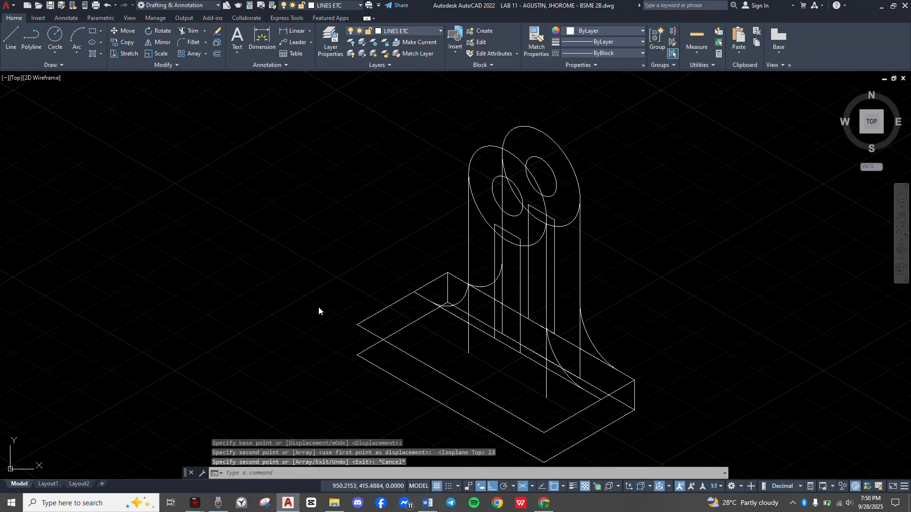
After rechecking the side section in Word, trim the front circle's lower-left arc and the back upright's vertical edge below the front hole.
key("alt+Tab")
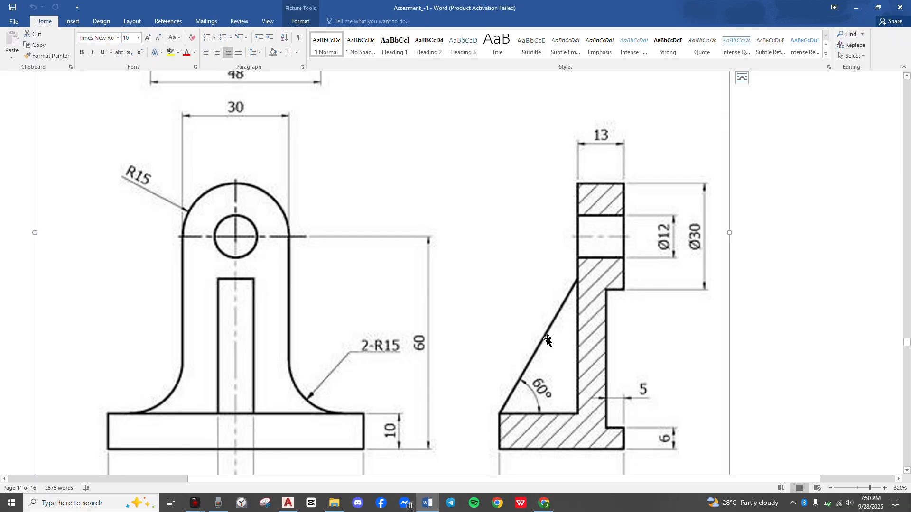
key("alt+Tab")
scroll(614, 179, "up", 3)
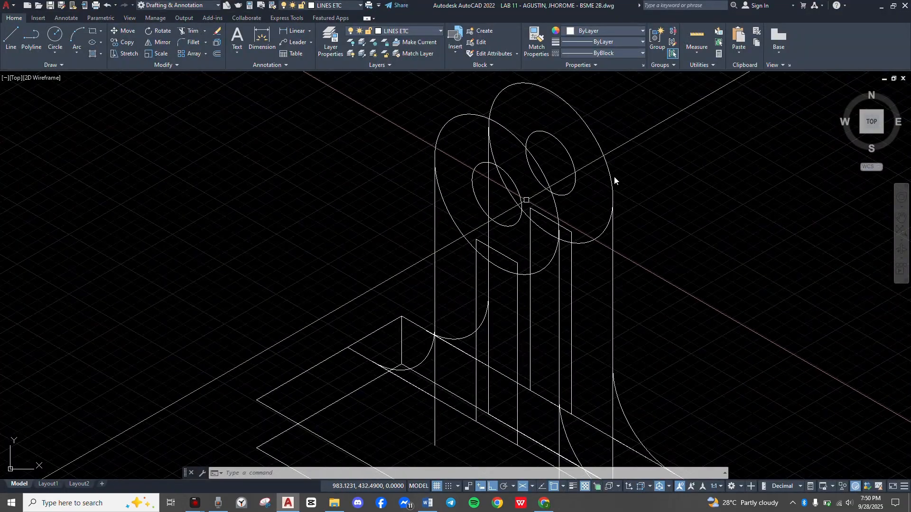
scroll(615, 179, "down", 3)
scroll(614, 178, "up", 6)
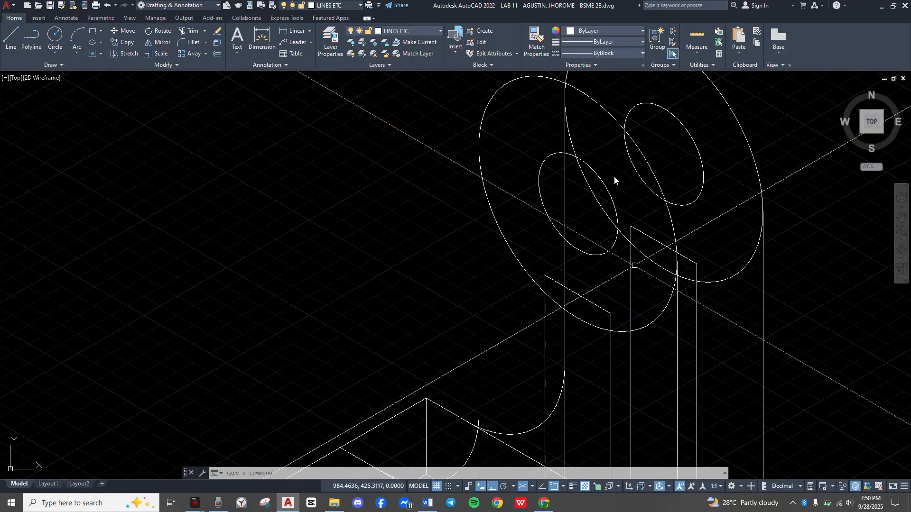
middle_click_drag(621, 273, 691, 287)
middle_click_drag(602, 292, 624, 308)
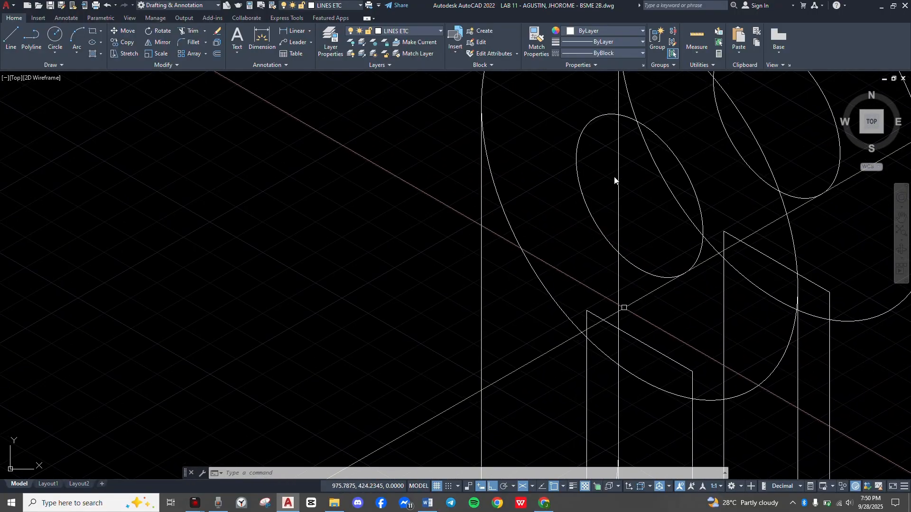
type("tr")
key("space")
left_click_drag(561, 243, 503, 316)
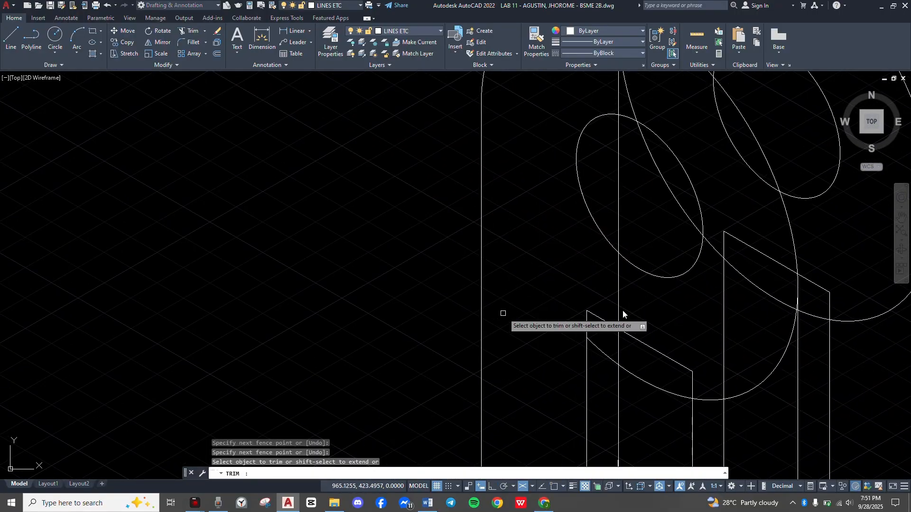
left_click_drag(563, 272, 676, 344)
Trim the back profile's circle, side and rib lines that cross the front hole and the upright's front face.
middle_click_drag(718, 318, 677, 367)
mouse_move(672, 365)
left_mouse_down()
mouse_move(712, 283)
mouse_move(662, 315)
left_mouse_up()
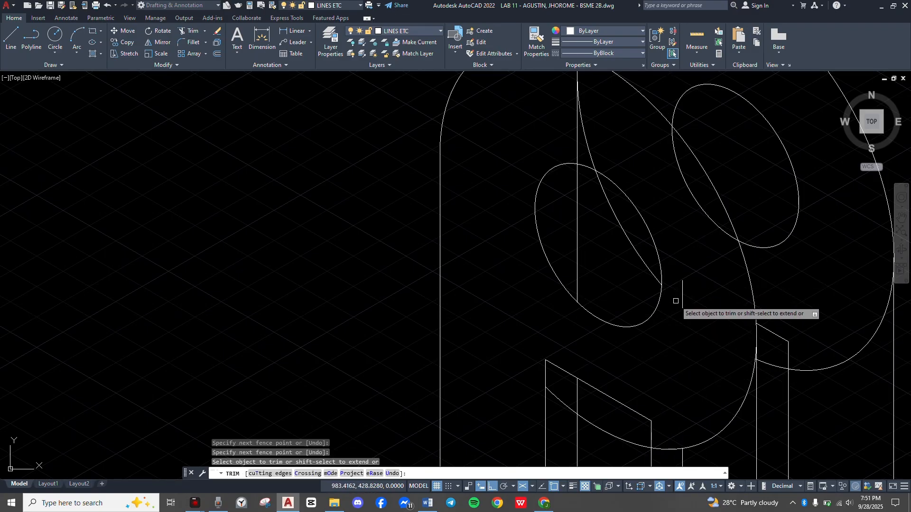
left_click_drag(573, 266, 637, 232)
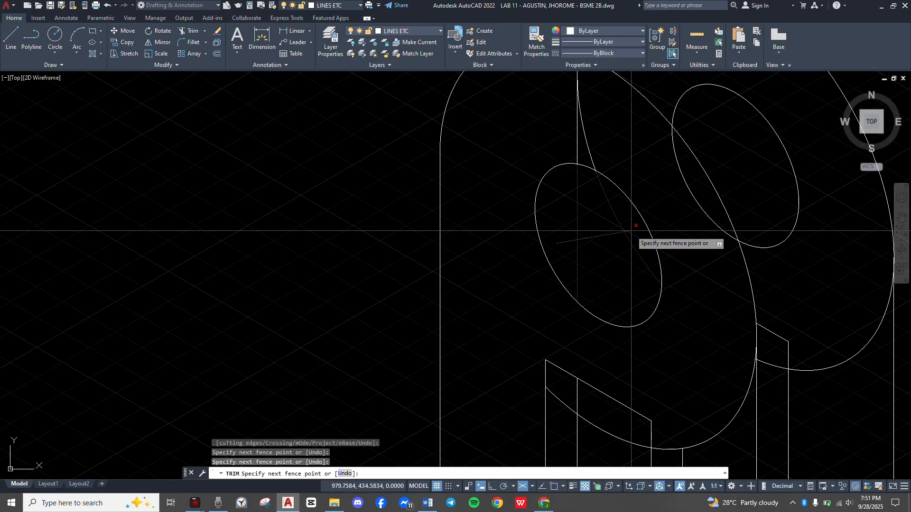
scroll(644, 229, "up", 2)
middle_click_drag(612, 226, 617, 349)
scroll(597, 240, "down", 5)
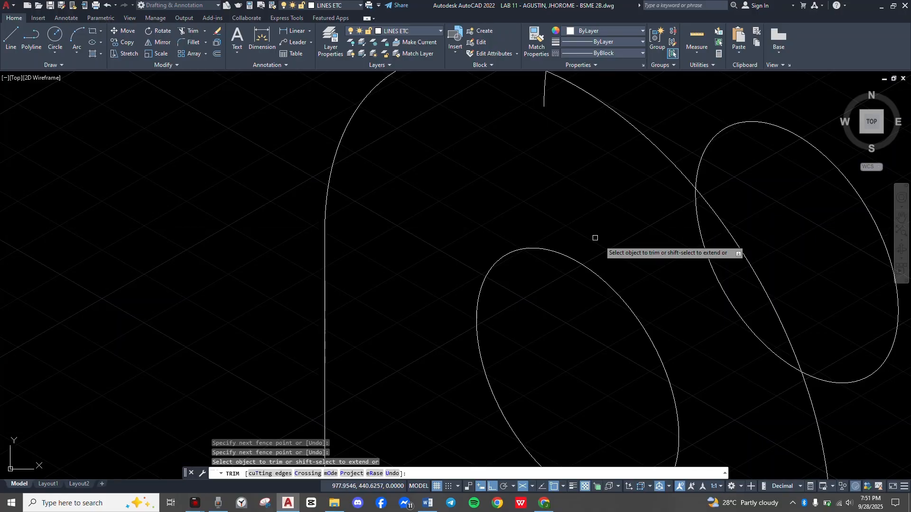
Trim the base's back and copied edge lines between the rib's two sides, ending the Trim command.
scroll(612, 417, "down", 2)
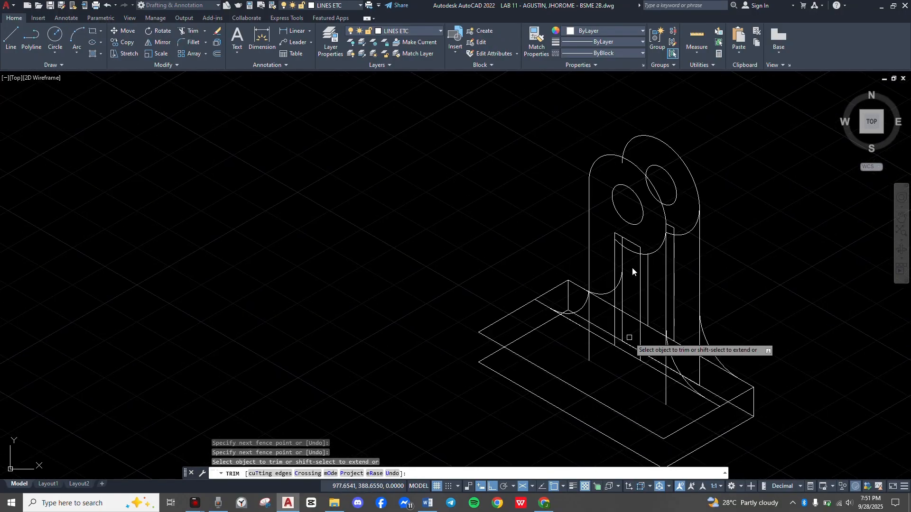
scroll(634, 337, "up", 4)
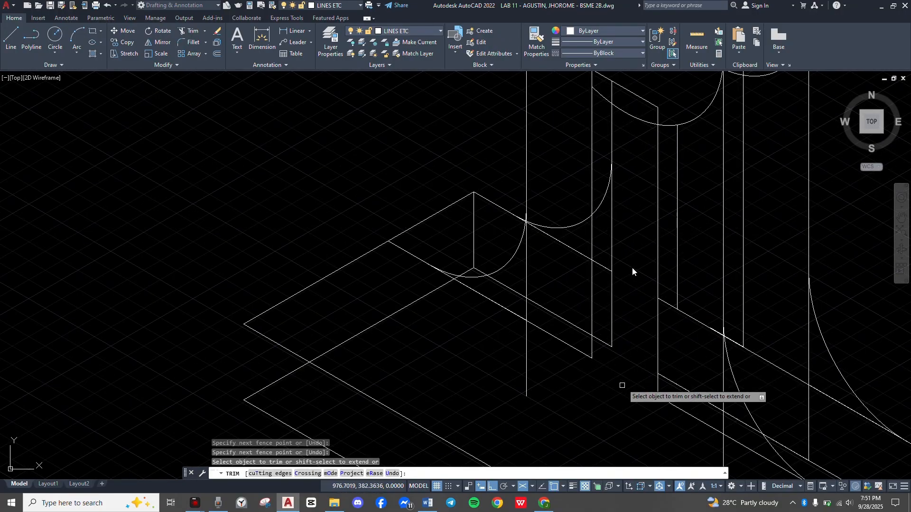
scroll(603, 370, "down", 3)
key("Escape")
middle_click_drag(582, 361, 561, 325)
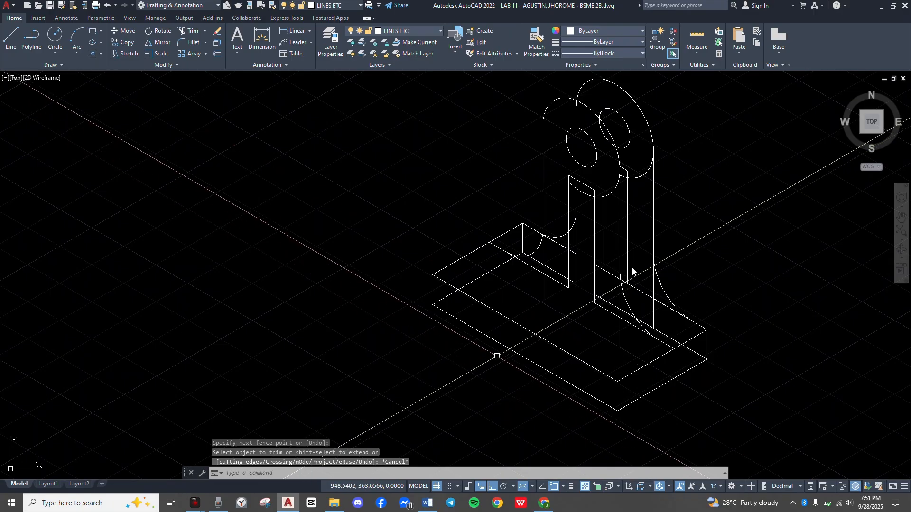
Check the rib width and base dimensions in the Word document's front and side views, returning to the AutoCAD drawing.
key("alt+Tab")
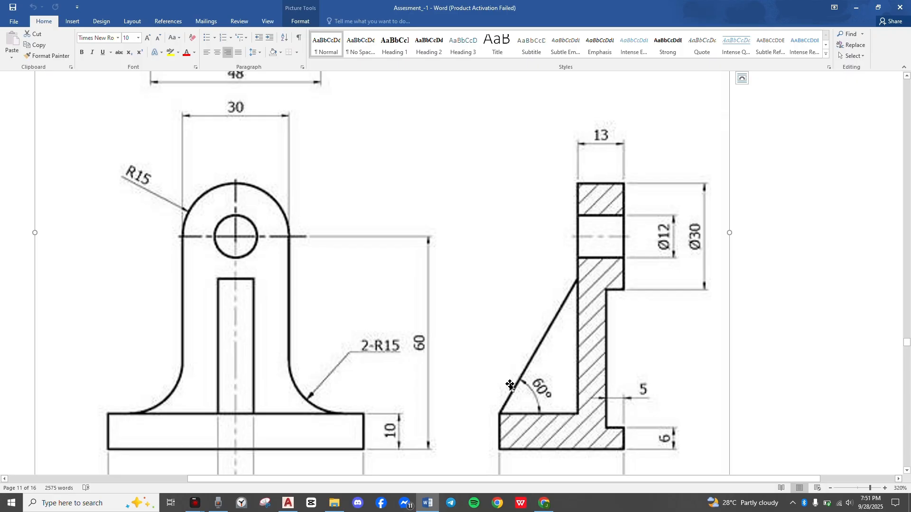
scroll(511, 385, "down", 5)
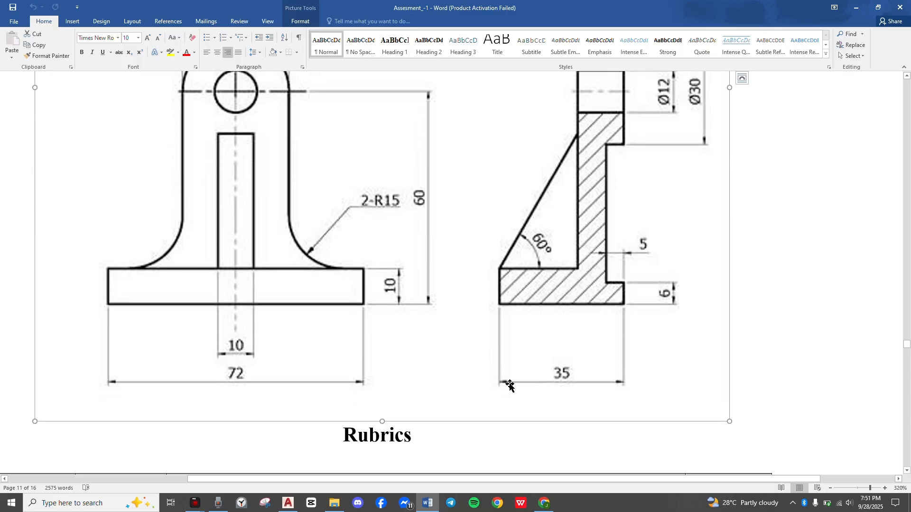
key("alt+Tab")
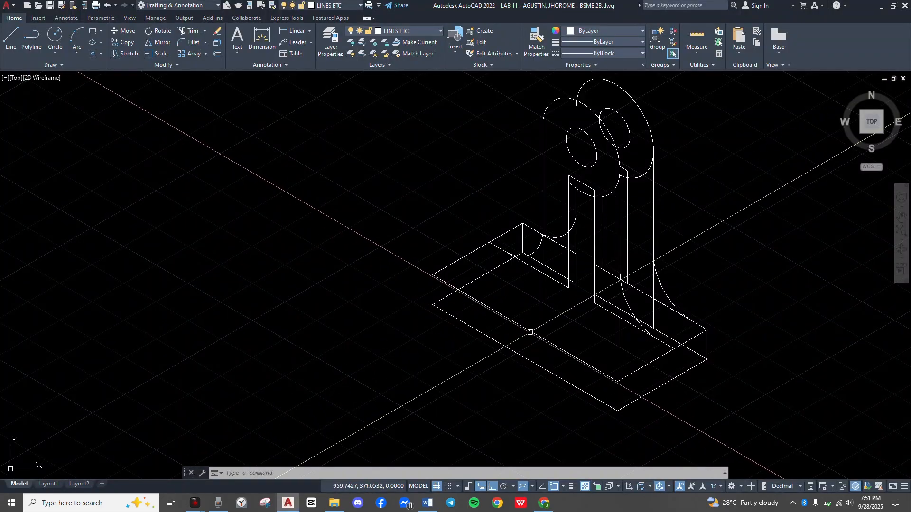
Try to draw the rib's sloping edge from 5 units beyond the midpoint of the base's front upper edge to the rib's top corners.
scroll(531, 334, "up", 4)
type("l")
key("Return")
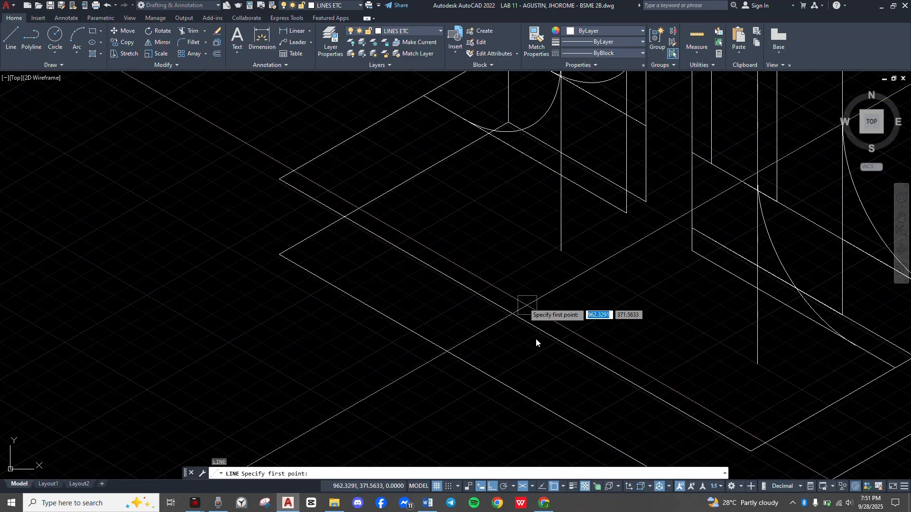
left_click(536, 340)
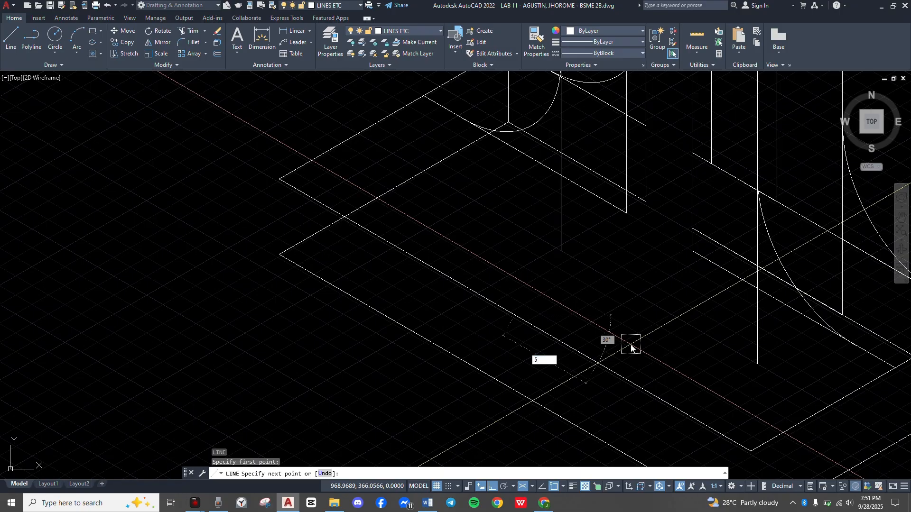
type("5")
key("Return")
scroll(631, 349, "down", 1)
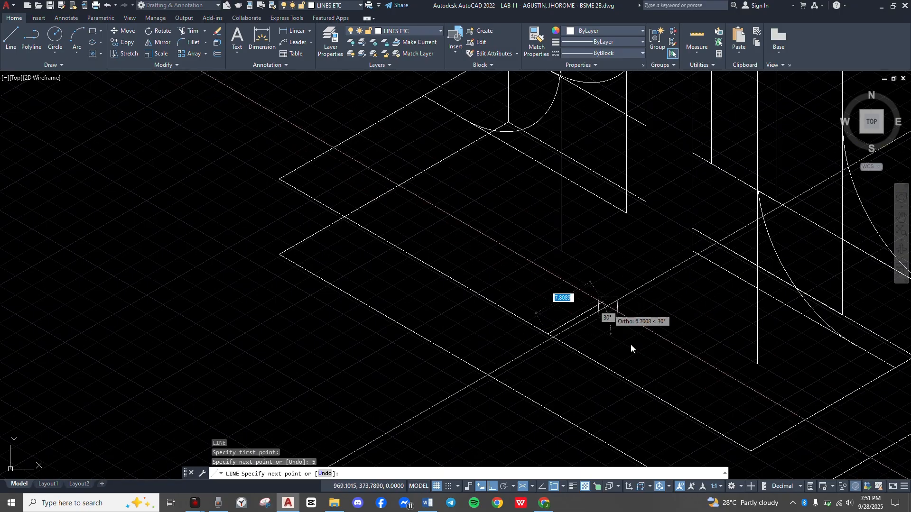
scroll(630, 349, "down", 4)
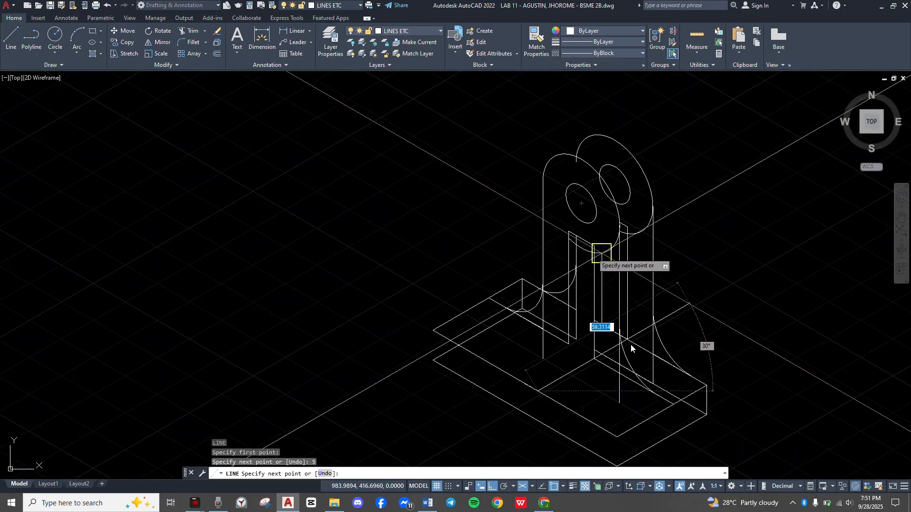
left_click(593, 246)
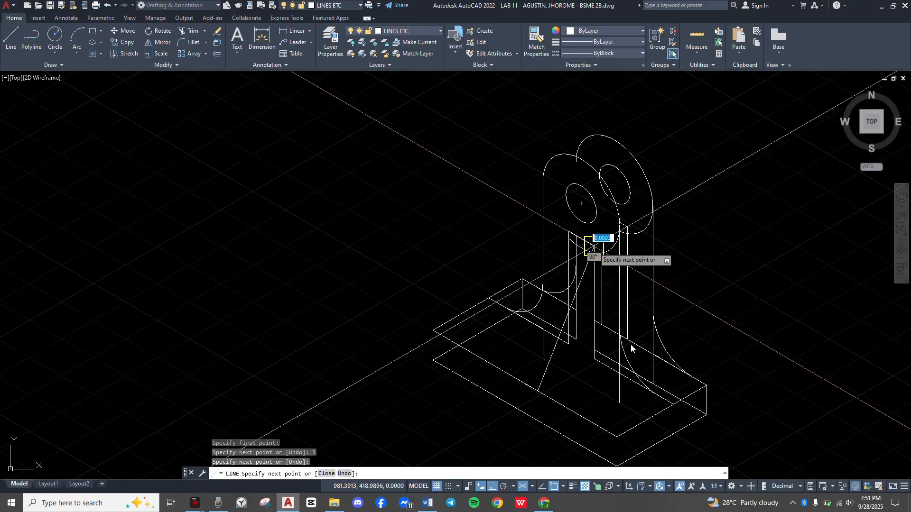
left_click(569, 231)
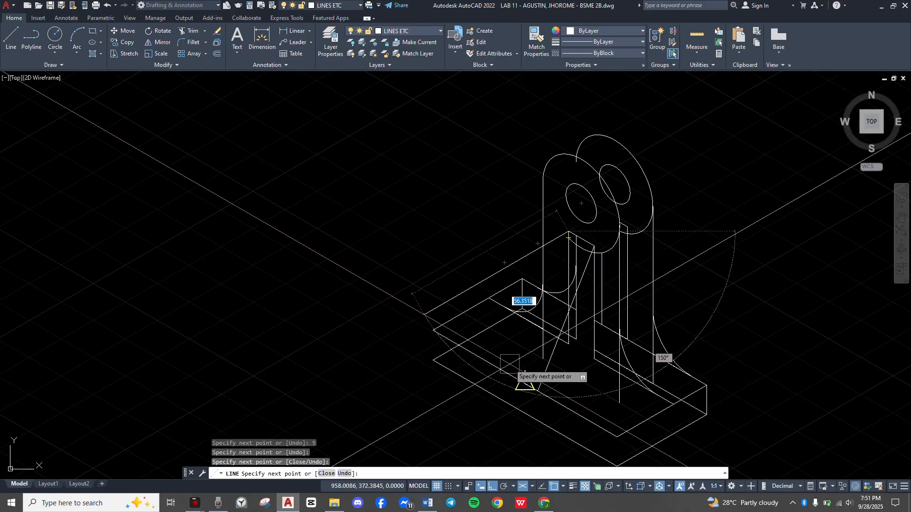
key("Escape")
scroll(567, 296, "up", 3)
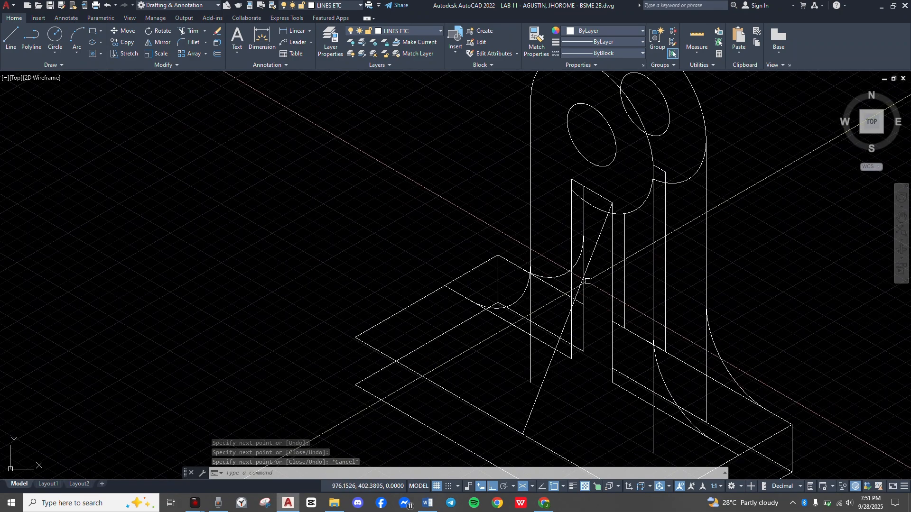
key("ctrl+z")
key("ctrl+z")
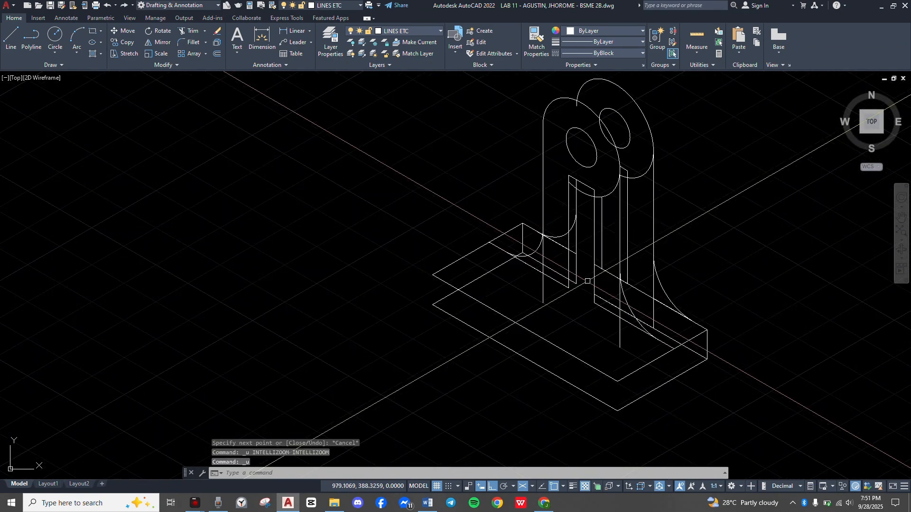
Undo the last trimming of the upright, rib and base edges.
scroll(587, 256, "up", 5)
middle_click_drag(586, 255, 607, 255)
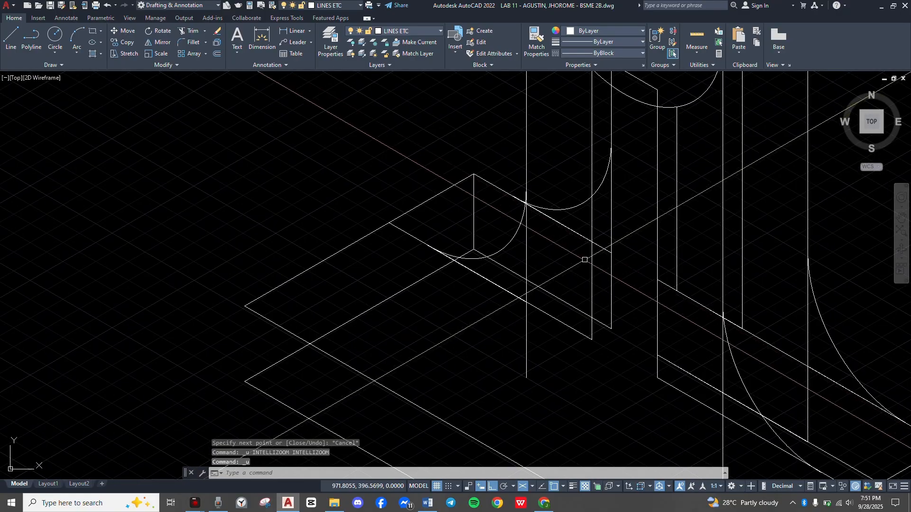
key("ctrl+z")
type("z")
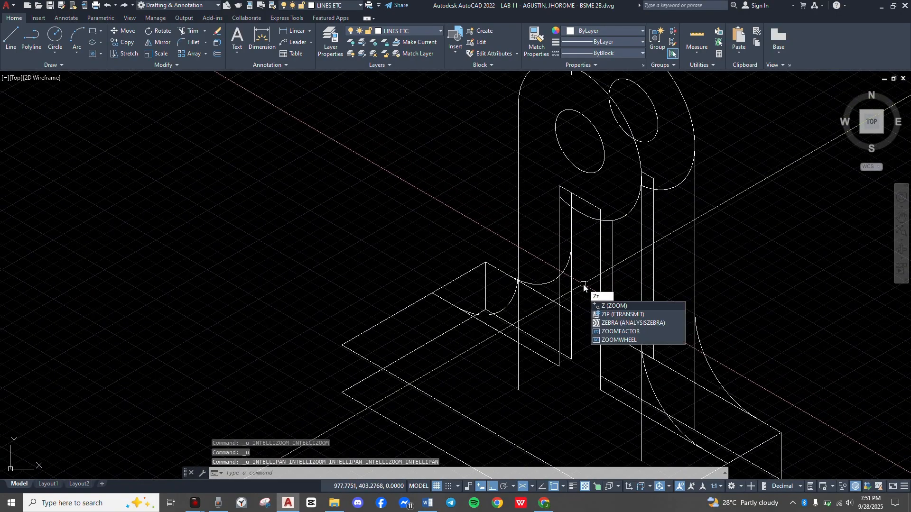
key("Escape")
key("Escape")
key("Escape")
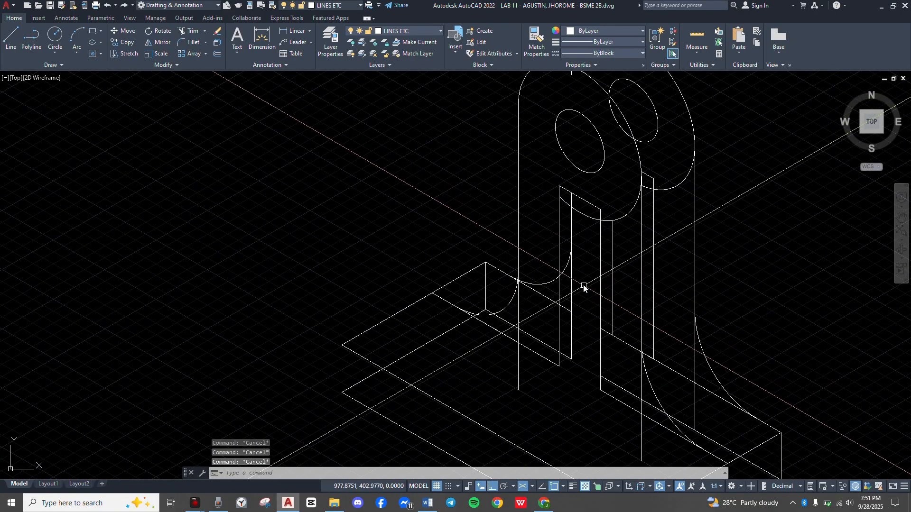
key("ctrl+z")
key("ctrl+z")
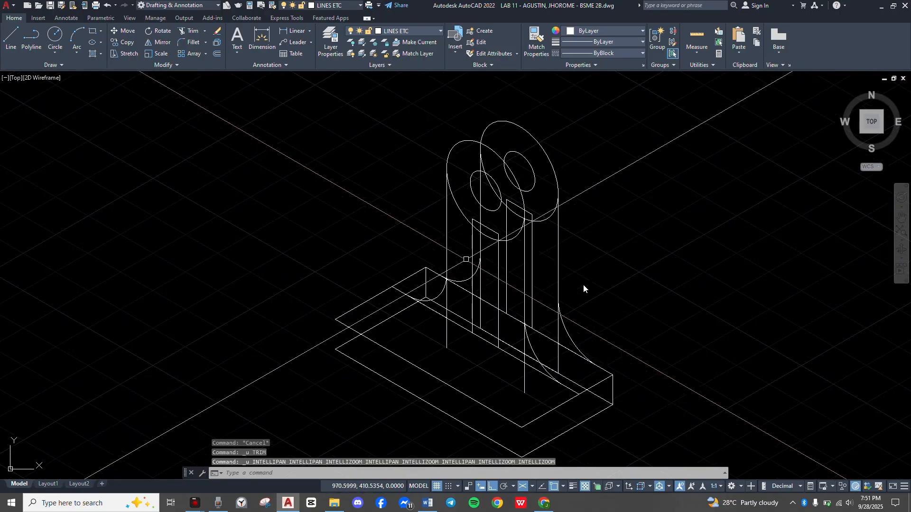
scroll(472, 263, "up", 4)
middle_click_drag(474, 265, 570, 244)
scroll(569, 243, "down", 2)
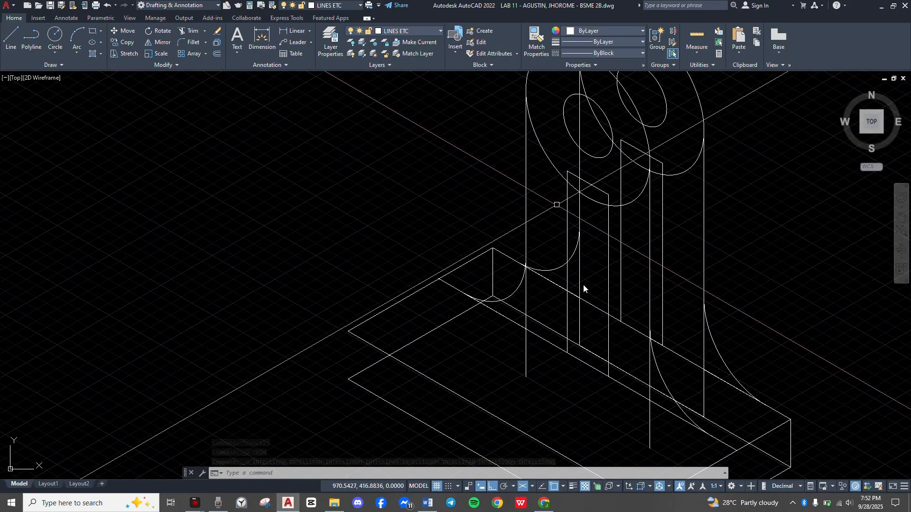
scroll(557, 205, "down", 2)
middle_click_drag(559, 207, 552, 267)
scroll(552, 268, "up", 2)
scroll(532, 334, "up", 2)
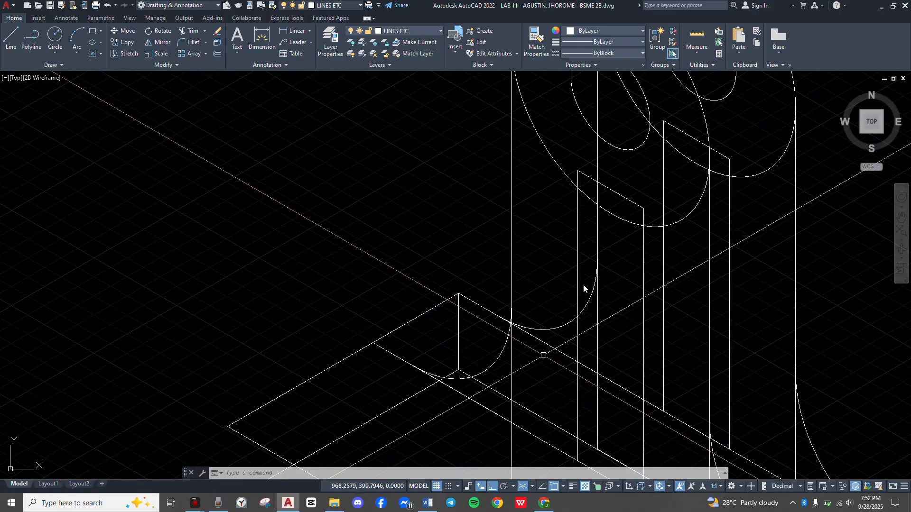
middle_click_drag(543, 355, 526, 297)
middle_click_drag(541, 261, 528, 298)
scroll(526, 285, "down", 2)
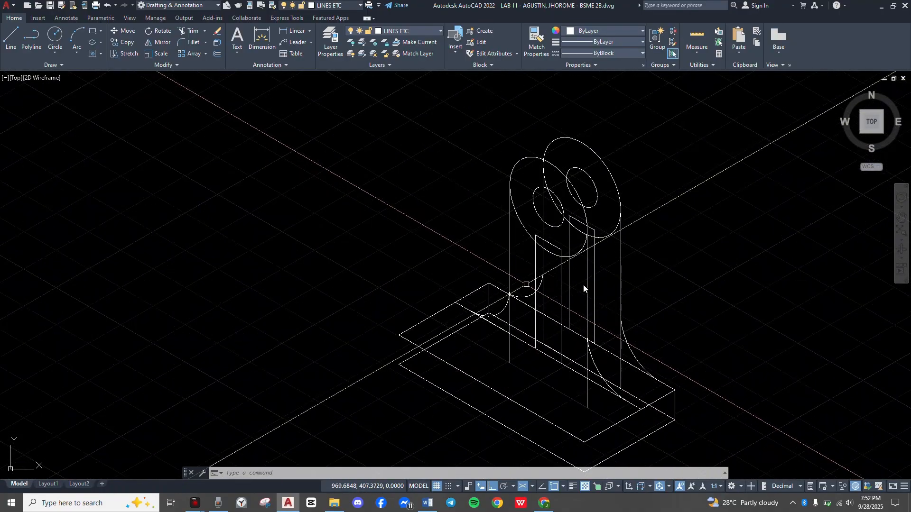
right_click(521, 285)
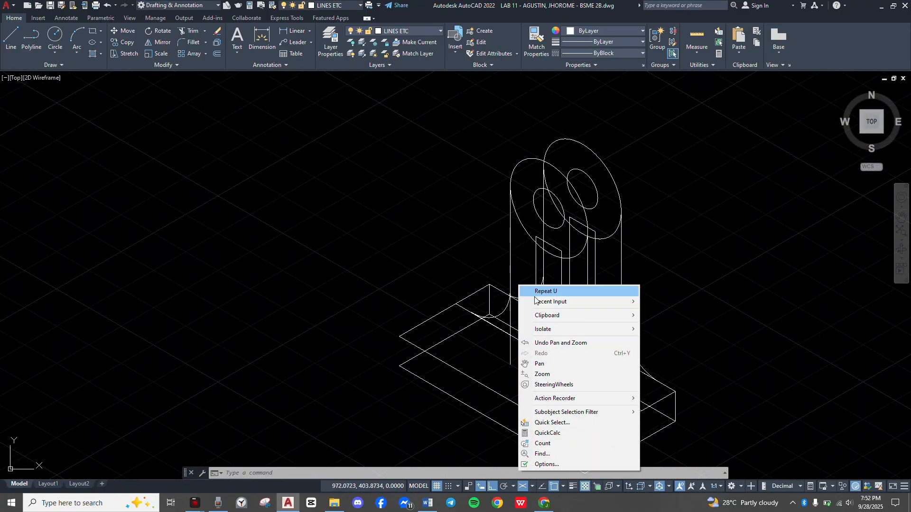
right_click(524, 261)
left_click(522, 283)
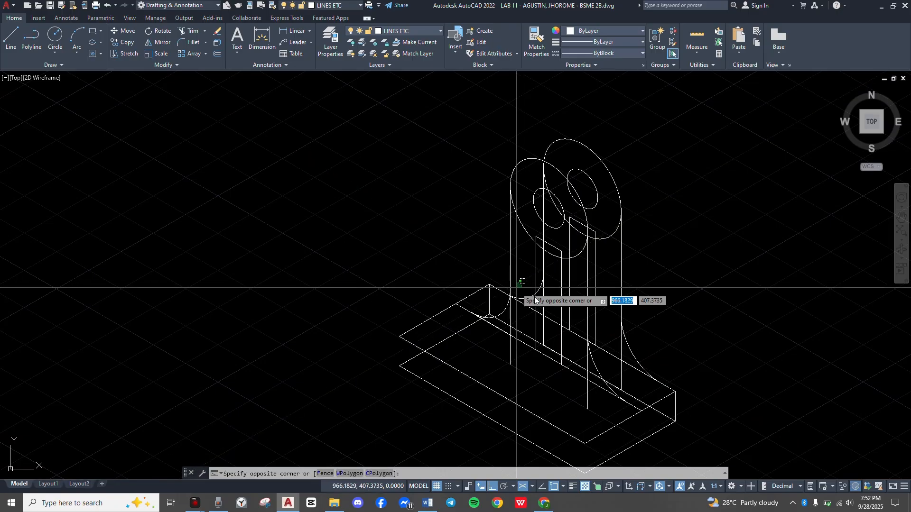
left_click(534, 299)
scroll(534, 300, "up", 5)
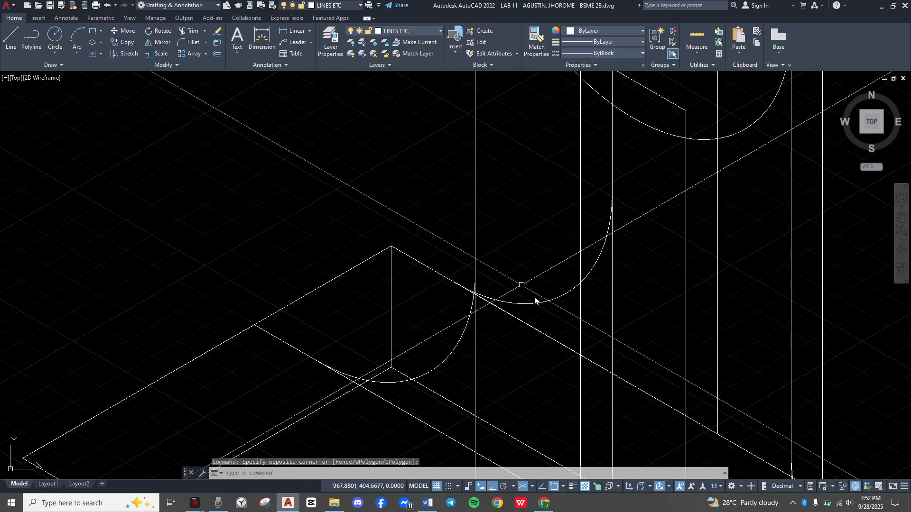
scroll(535, 298, "down", 3)
scroll(535, 298, "down", 3)
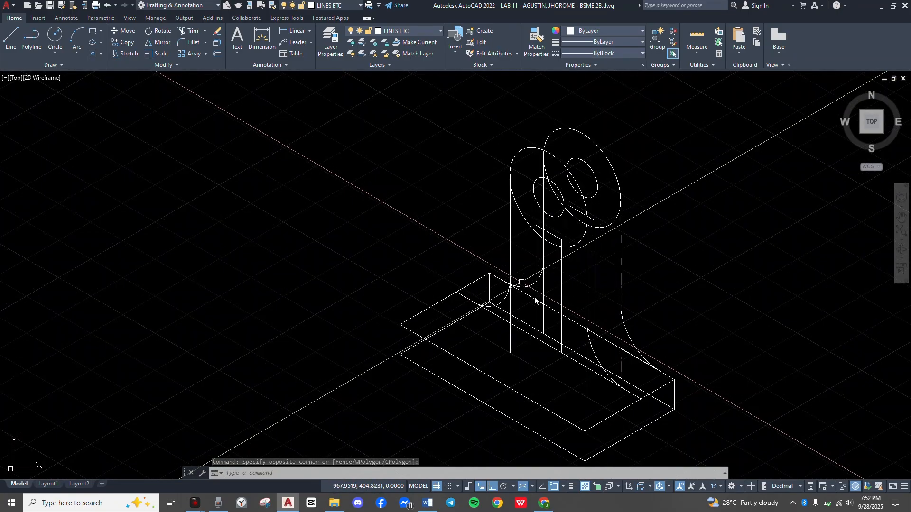
scroll(534, 298, "up", 2)
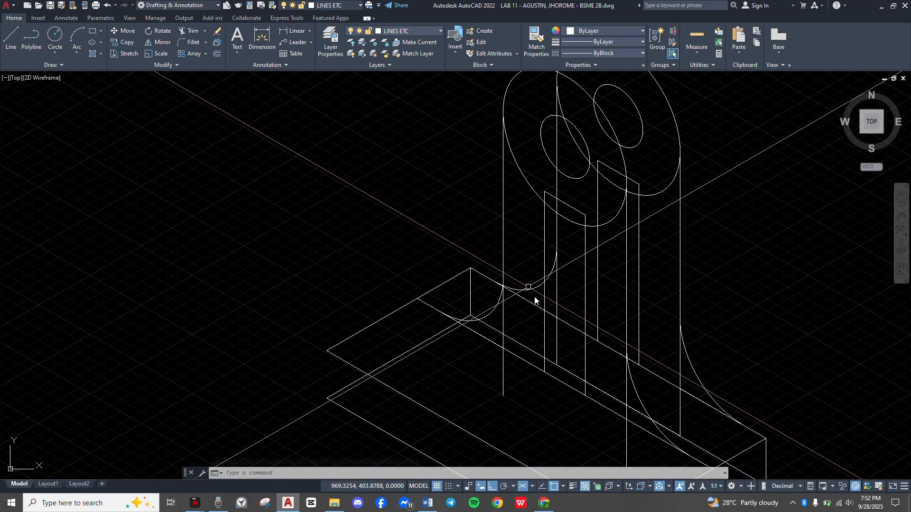
Trim the back fillet arc and the base's upper back edge between the upright's front left side and the rib.
scroll(535, 299, "up", 2)
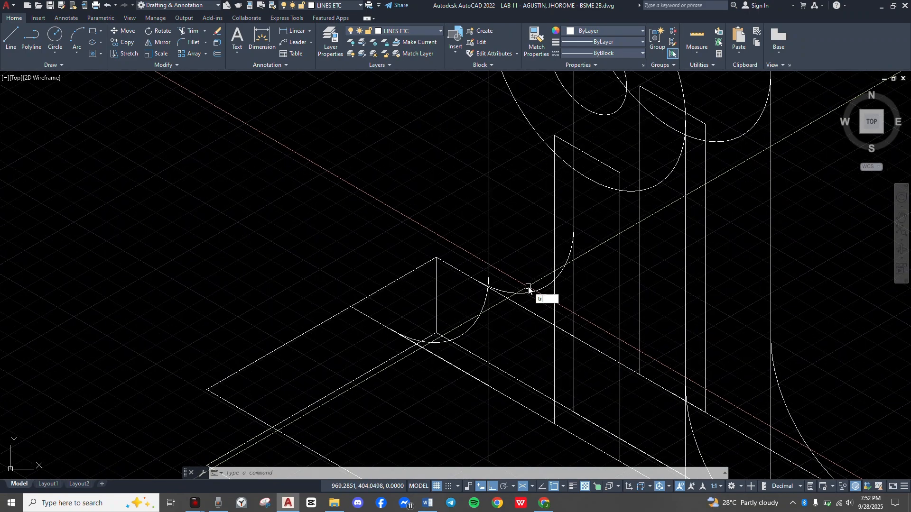
key("Return")
left_click_drag(526, 271, 524, 326)
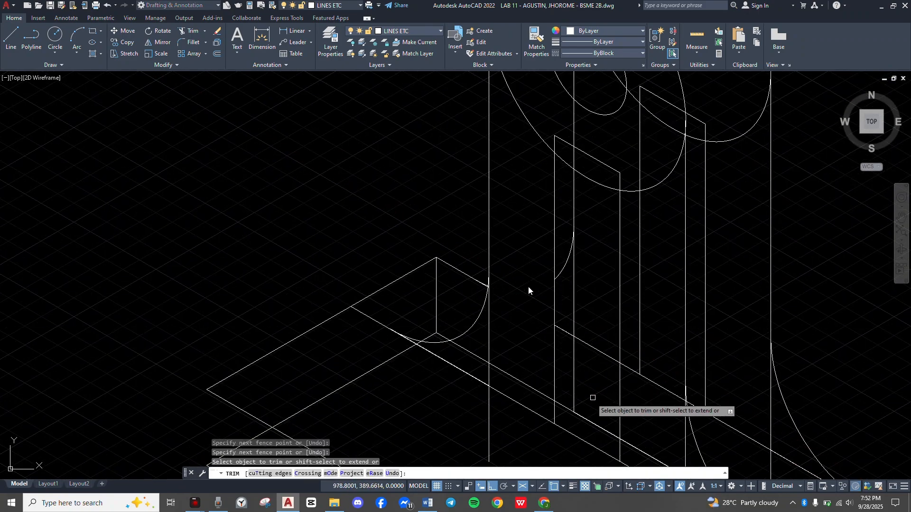
scroll(528, 288, "up", 2)
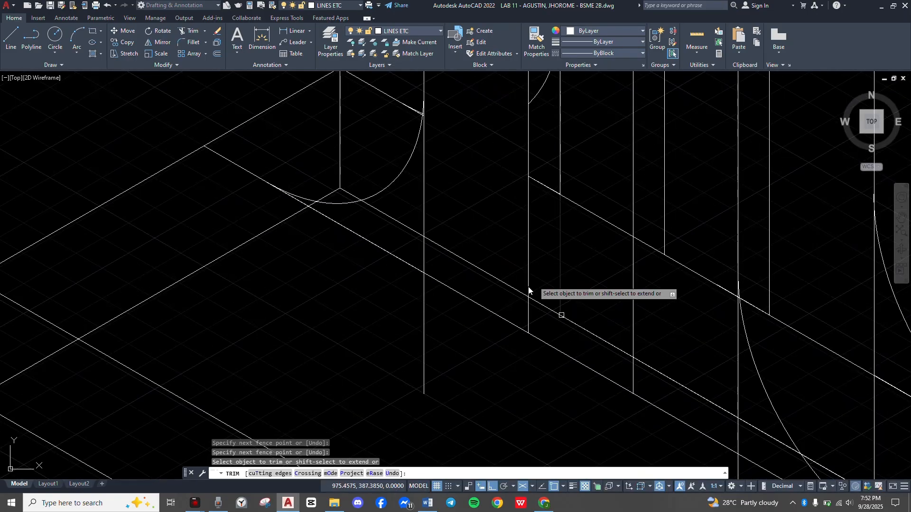
scroll(528, 288, "down", 3)
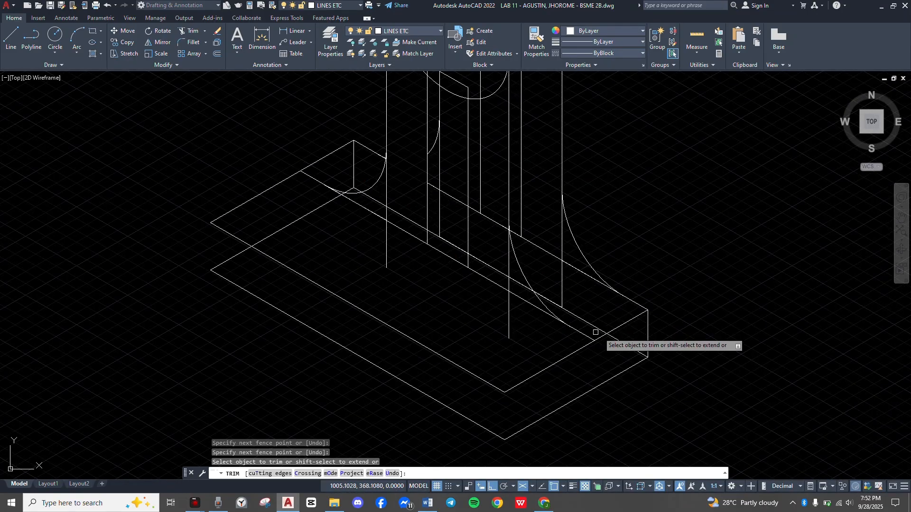
Trim the base's upper and lower back edges where they run between the rib's two sides.
scroll(453, 249, "up", 4)
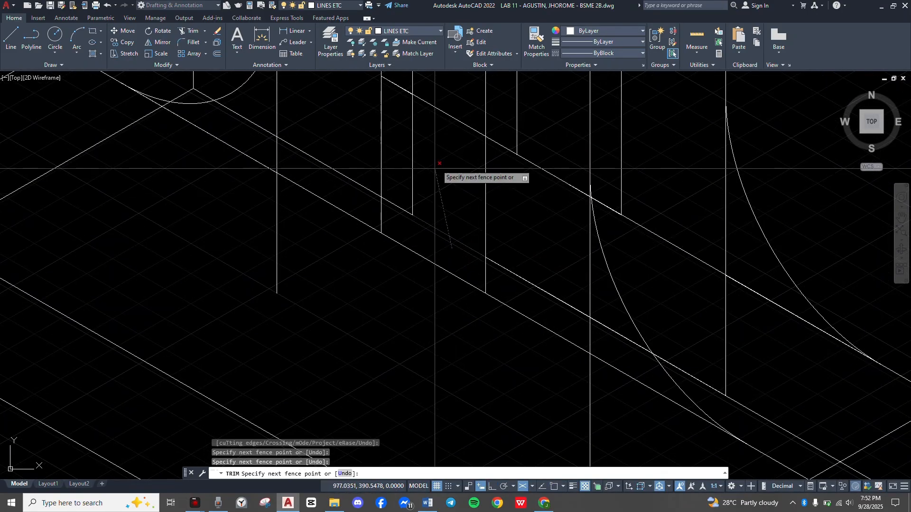
middle_click_drag(433, 153, 519, 215)
scroll(519, 227, "up", 1)
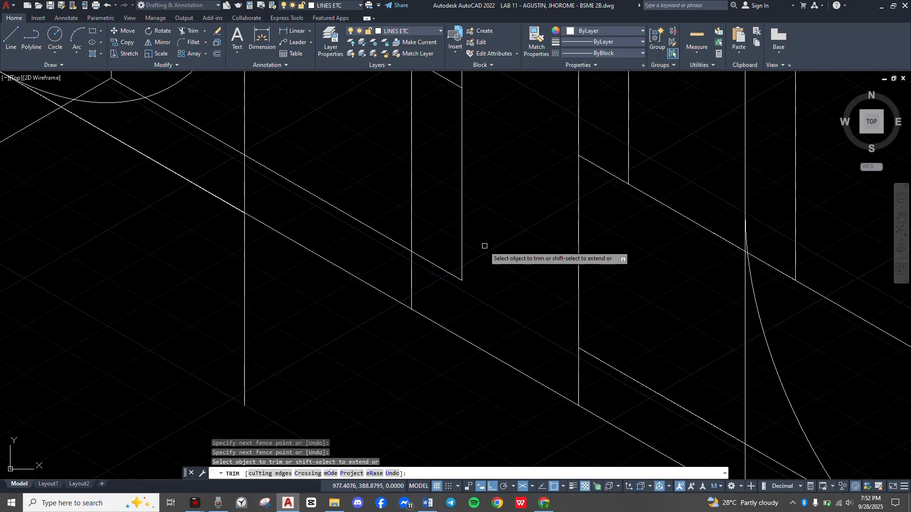
left_click(483, 245)
left_click(436, 276)
scroll(450, 247, "down", 3)
middle_click_drag(450, 247, 457, 320)
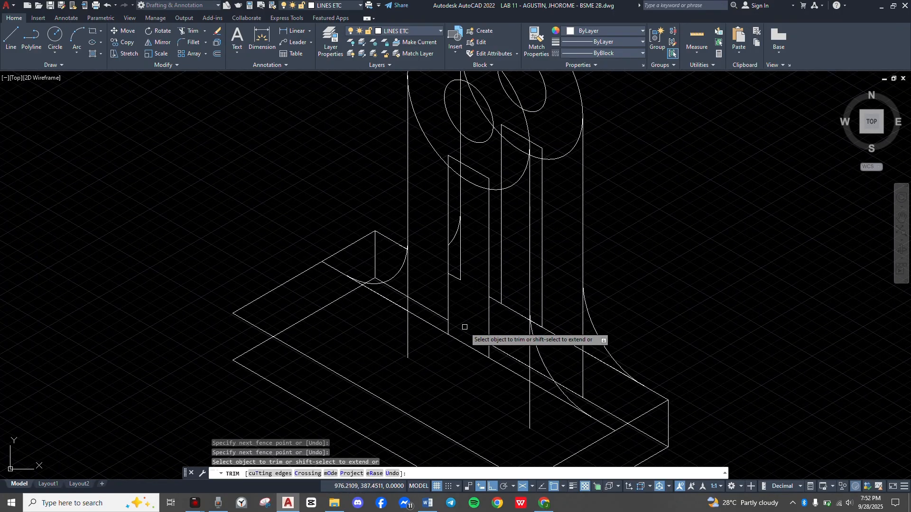
Trim the base's copied edge between the rib's sides, the lower back edge beside the rib, and the hidden back edge and rib lines.
scroll(460, 294, "up", 4)
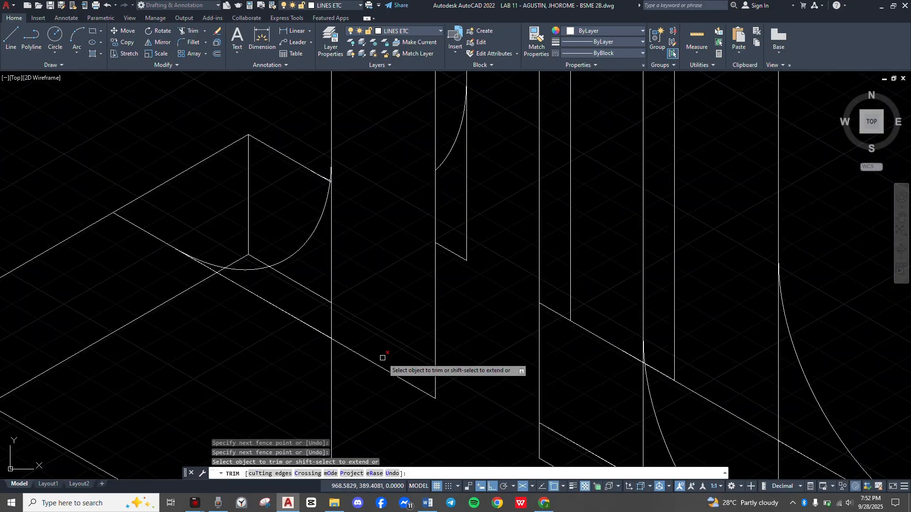
left_click(382, 358)
left_click_drag(453, 272, 489, 180)
mouse_move(568, 364)
left_mouse_down()
mouse_move(570, 266)
mouse_move(578, 374)
left_mouse_up()
scroll(578, 375, "down", 3)
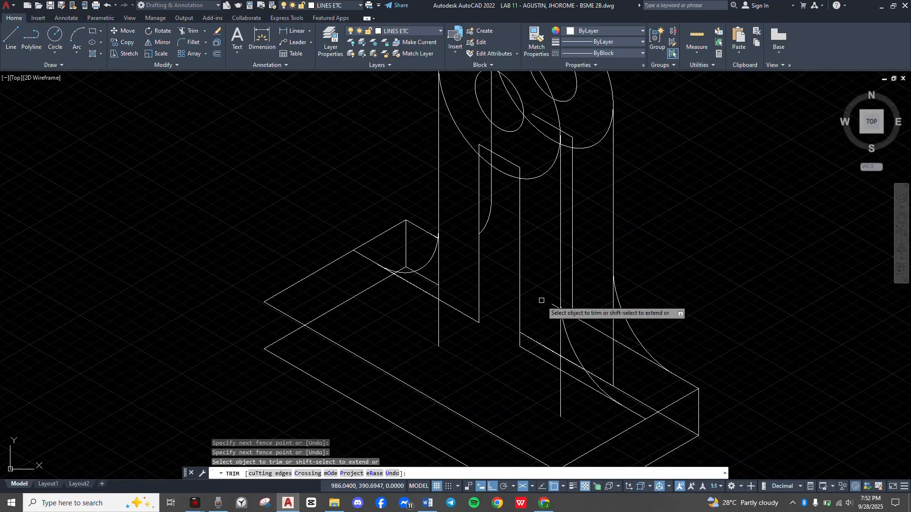
Trim the leftover back fillet arc, the back side line behind the rib, and the front circle's lower arc across the rib, ending Trim.
left_click_drag(492, 218, 488, 198)
scroll(488, 198, "up", 2)
middle_click_drag(488, 199, 525, 385)
mouse_move(523, 360)
left_mouse_down()
mouse_move(541, 374)
mouse_move(533, 341)
left_mouse_up()
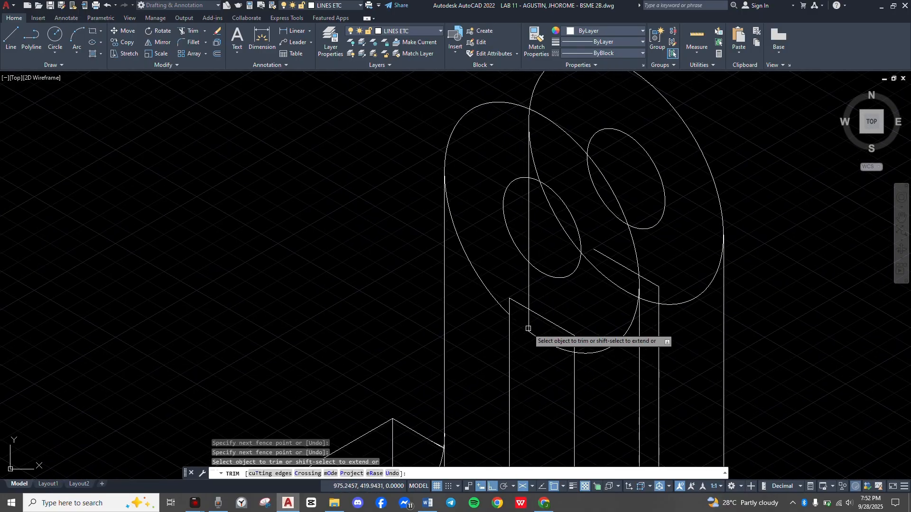
scroll(529, 313, "down", 4)
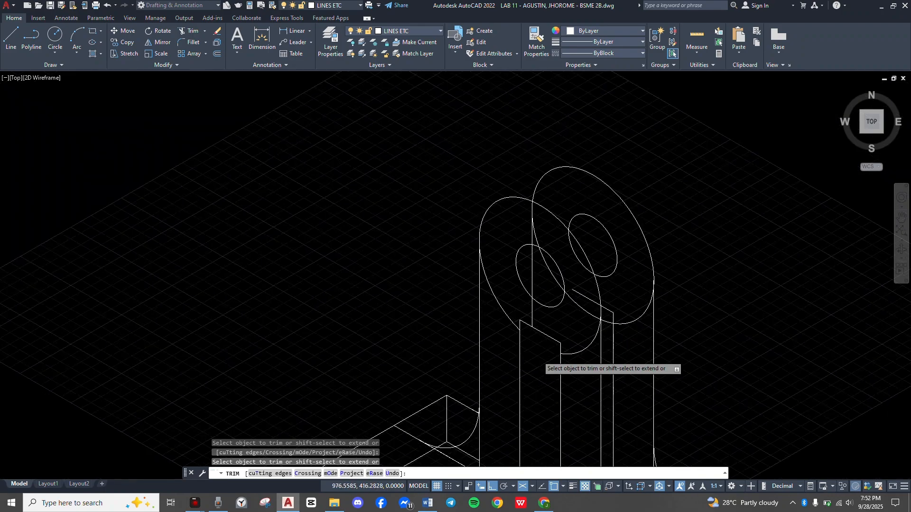
scroll(529, 341, "up", 4)
left_click_drag(528, 340, 463, 304)
left_click_drag(530, 346, 622, 403)
scroll(540, 363, "down", 4)
middle_click_drag(542, 362, 561, 337)
key("Escape")
scroll(545, 361, "up", 8)
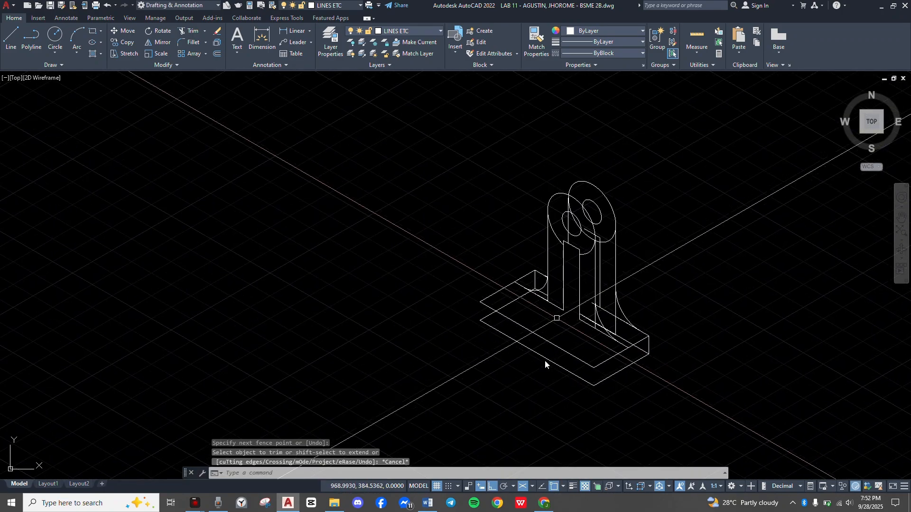
Trim the upright's front left side below the fillet arc and the base's lower back edge between that arc and the side line.
middle_click_drag(484, 290, 442, 308)
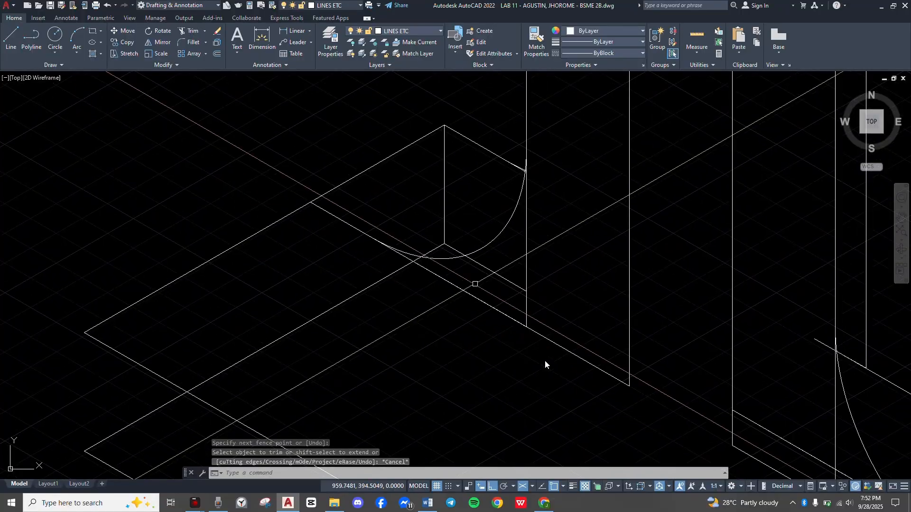
key("Escape")
type("t")
key("Return")
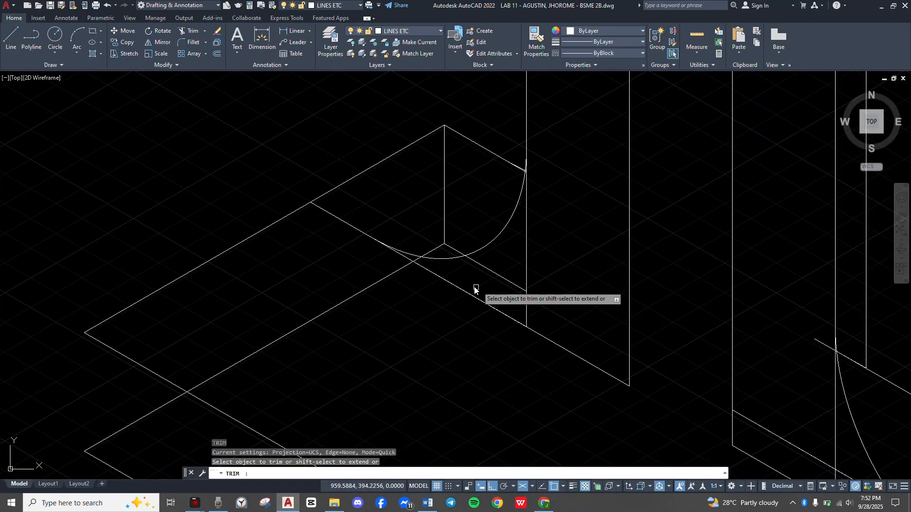
left_click(488, 287)
left_click(539, 272)
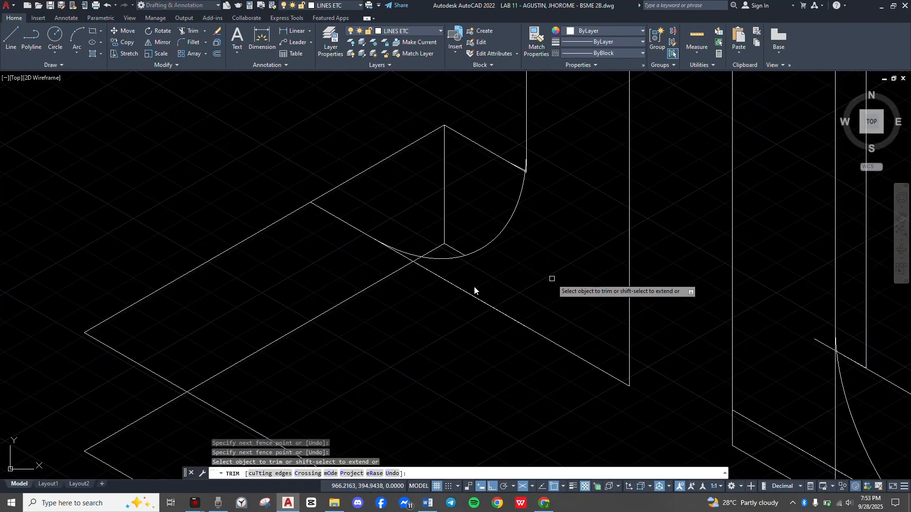
Trim the upright's front right side line inside the fillet and the base's lower back edge between the rib and the right fillet arc.
scroll(551, 279, "down", 4)
scroll(676, 357, "up", 3)
left_click(653, 388)
left_click(589, 261)
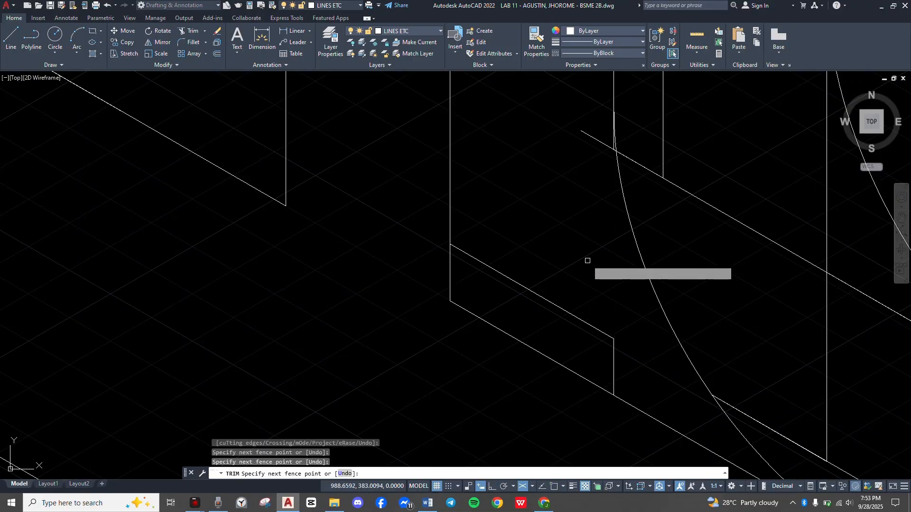
left_click(562, 258)
left_click(606, 377)
left_click(567, 345)
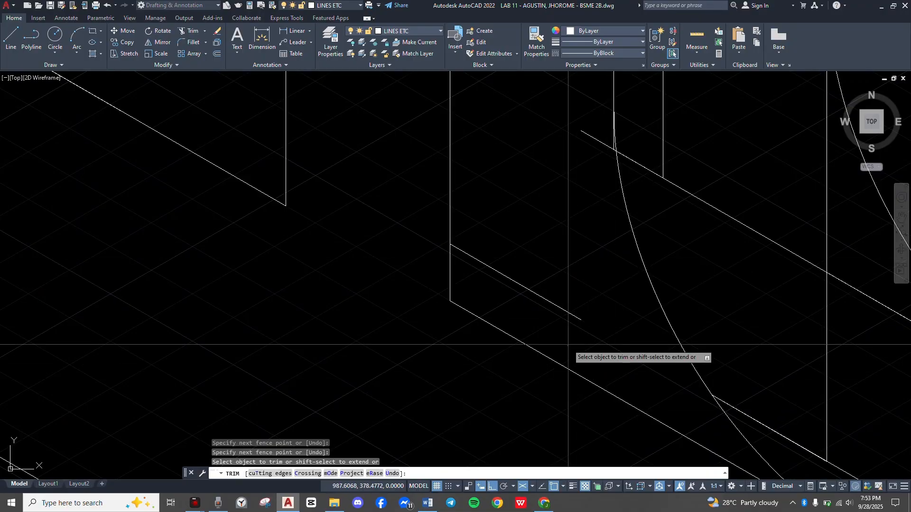
left_click(543, 268)
Trim the stub of the base's upper back edge that sticks out past the upright's front right side line.
scroll(536, 286, "down", 2)
middle_click_drag(537, 286, 564, 330)
left_click(587, 222)
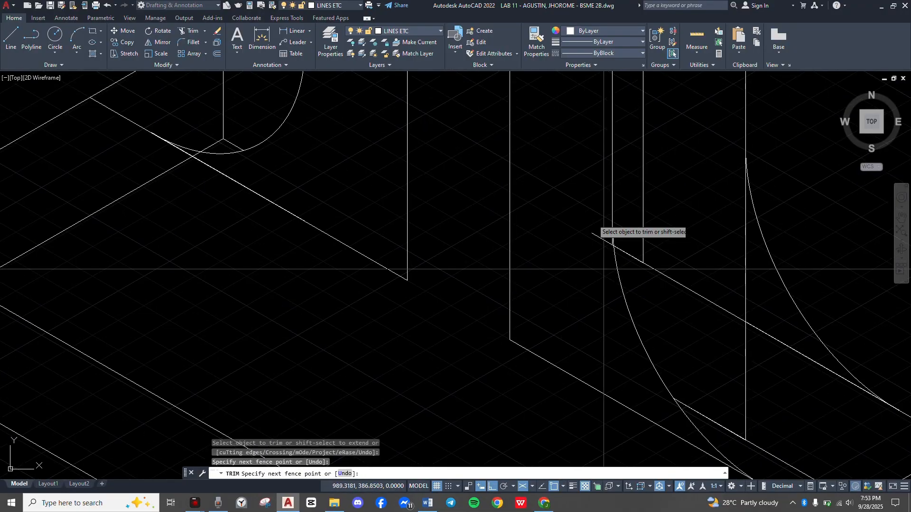
left_click(603, 270)
Trim the tiny overhangs where the left fillet arc meets the base's upper back edge and the upright's side, ending Trim.
scroll(582, 320, "down", 5)
scroll(502, 283, "up", 6)
scroll(560, 196, "up", 6)
middle_click_drag(560, 196, 531, 436)
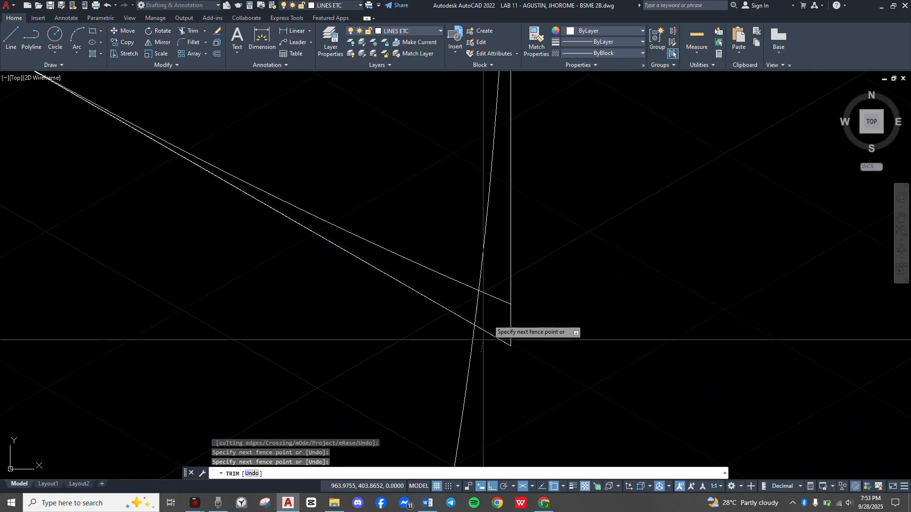
scroll(553, 191, "down", 2)
scroll(568, 256, "down", 6)
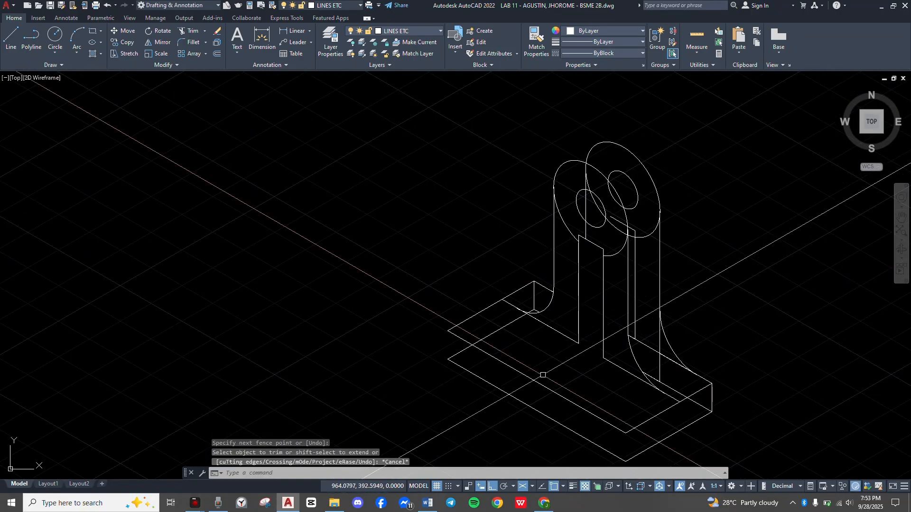
key("Escape")
Draw a line from the midpoint of the base's front upper edge, 5 units along it, and up to the rib's right upper corner.
middle_click_drag(589, 362, 555, 329)
type("l")
key("Return")
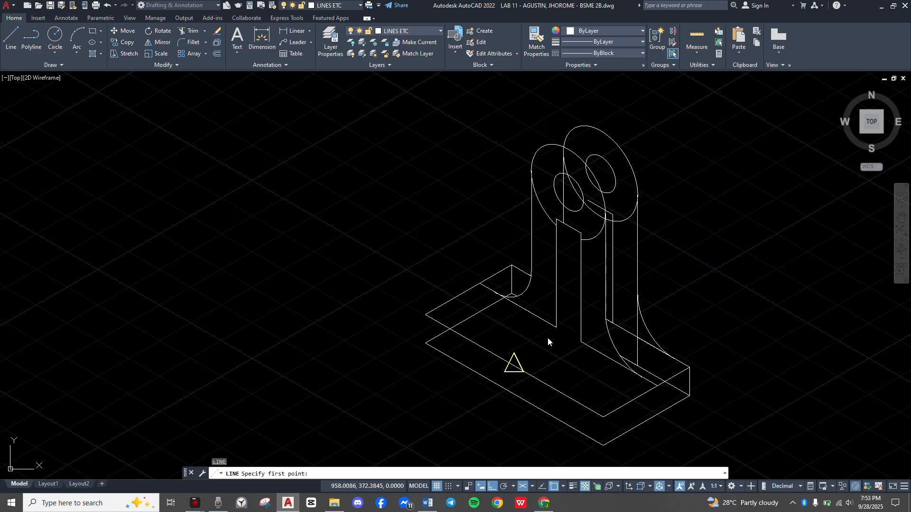
left_click(548, 337)
type("5")
key("Return")
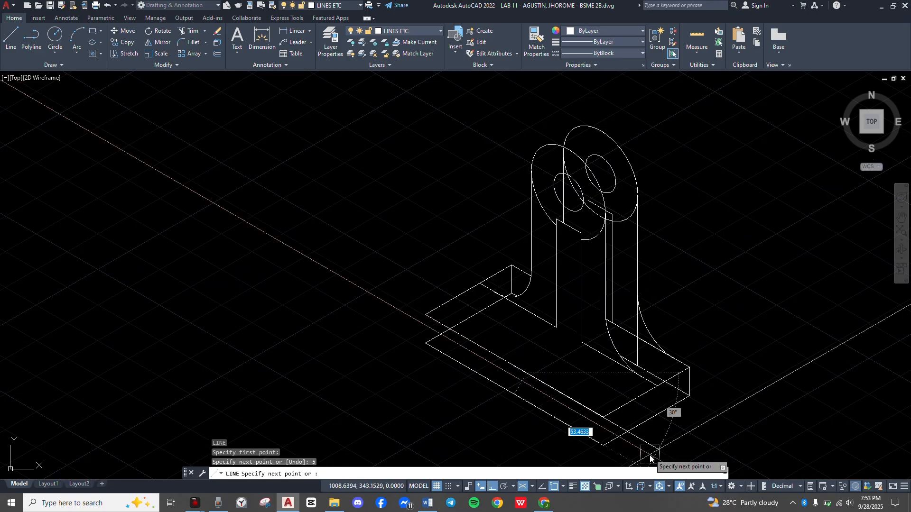
left_click(582, 235)
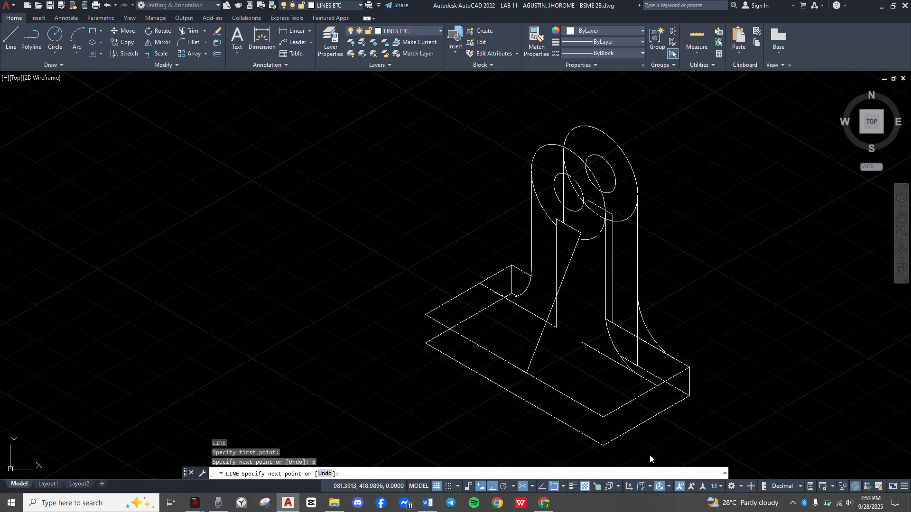
key("Escape")
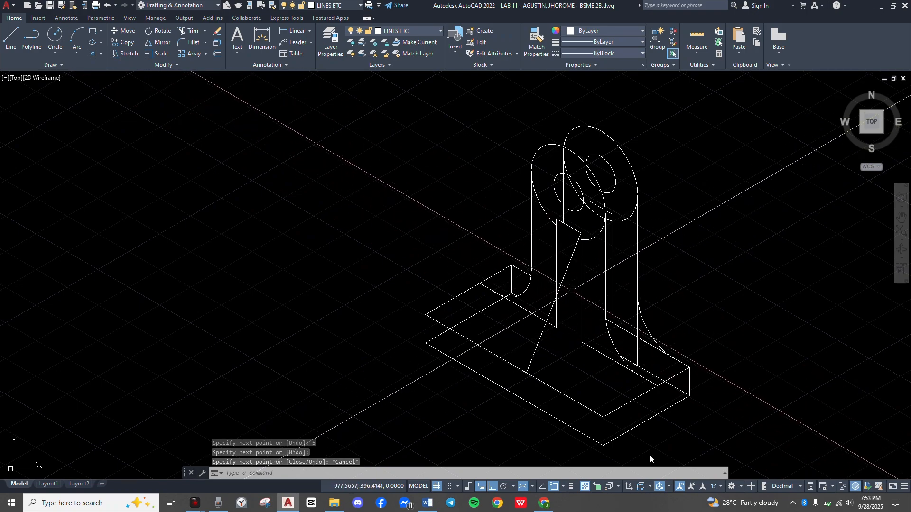
Try drawing the rib's left sloping edge from a point 5 units back along the base's front upper edge, and delete that sloping line.
scroll(522, 368, "up", 6)
middle_click_drag(522, 370, 629, 354)
type("l")
key("Return")
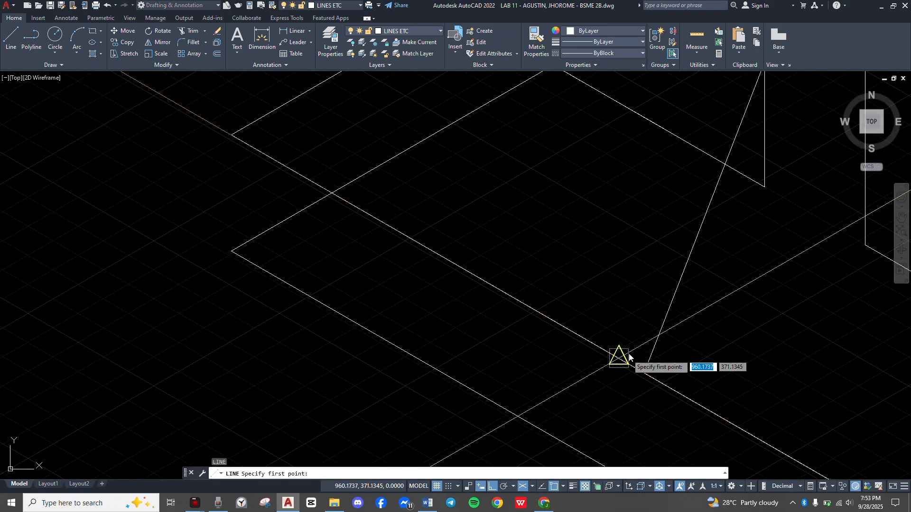
left_click(629, 357)
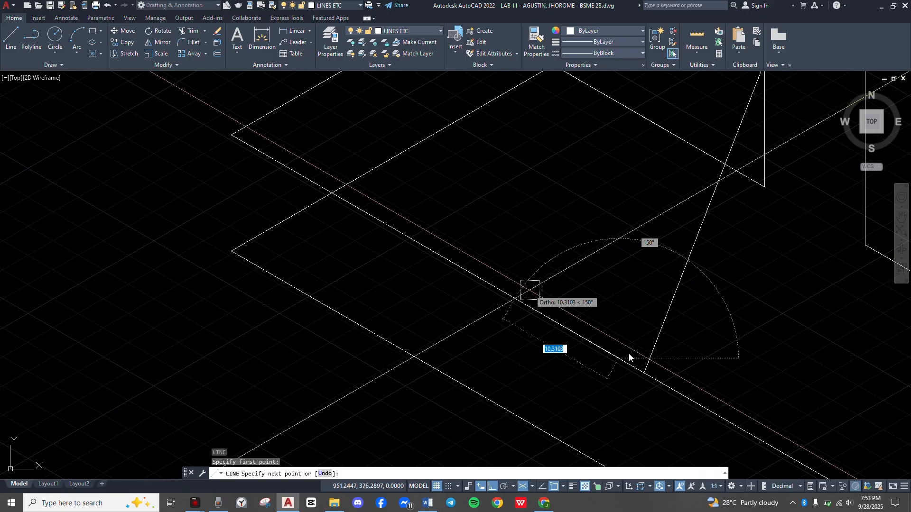
type("5")
key("Return")
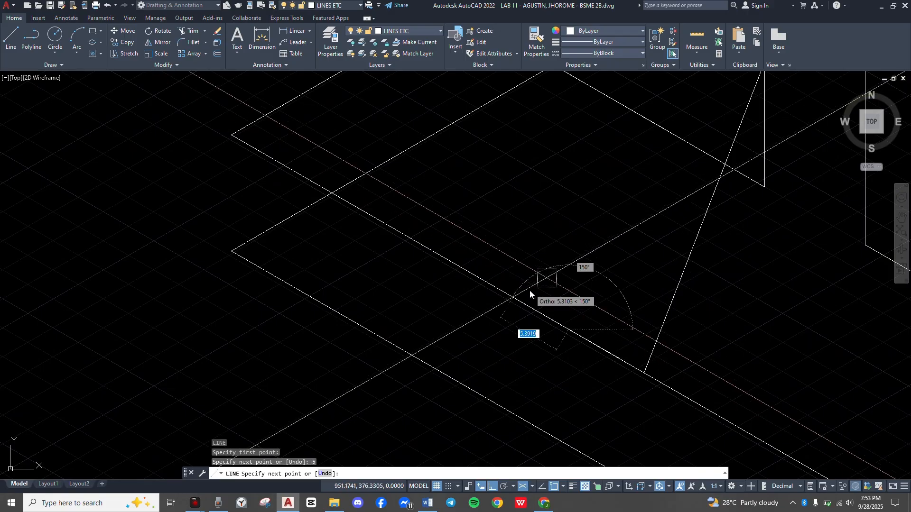
middle_click_drag(648, 93, 479, 403)
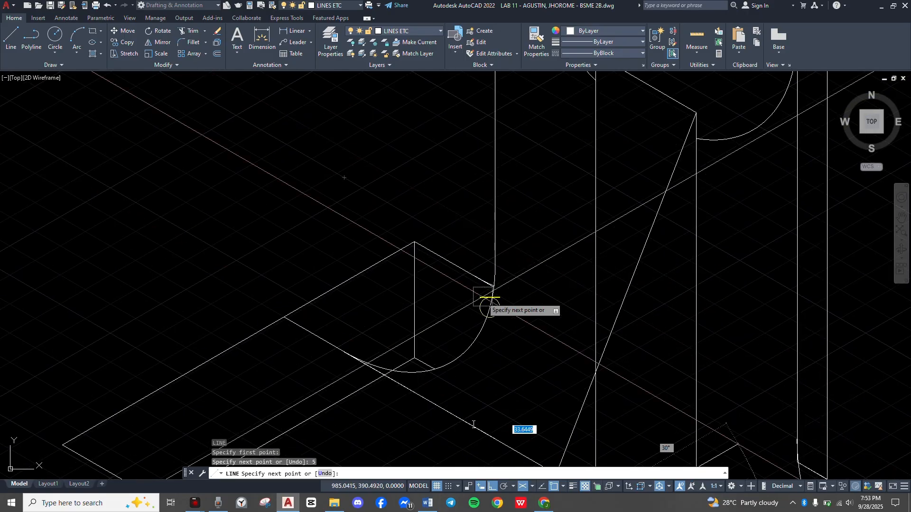
scroll(477, 368, "down", 4)
left_click(525, 247)
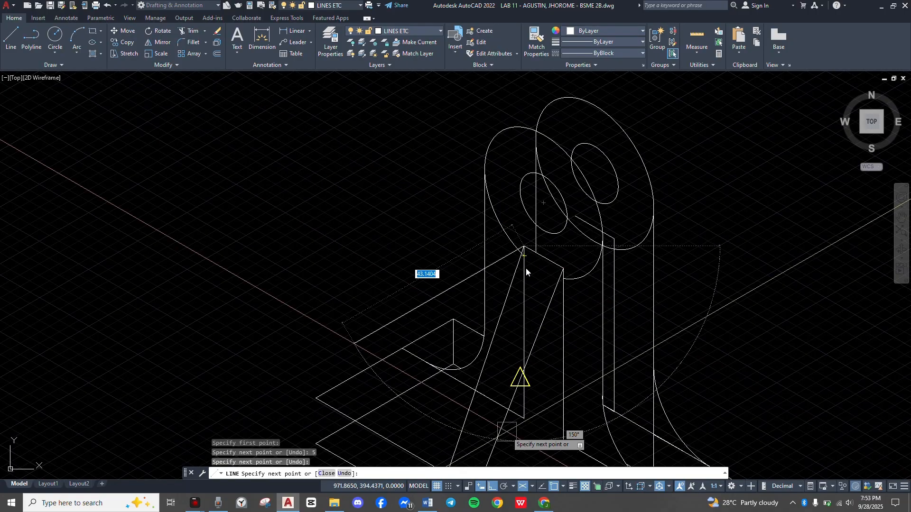
key("Escape")
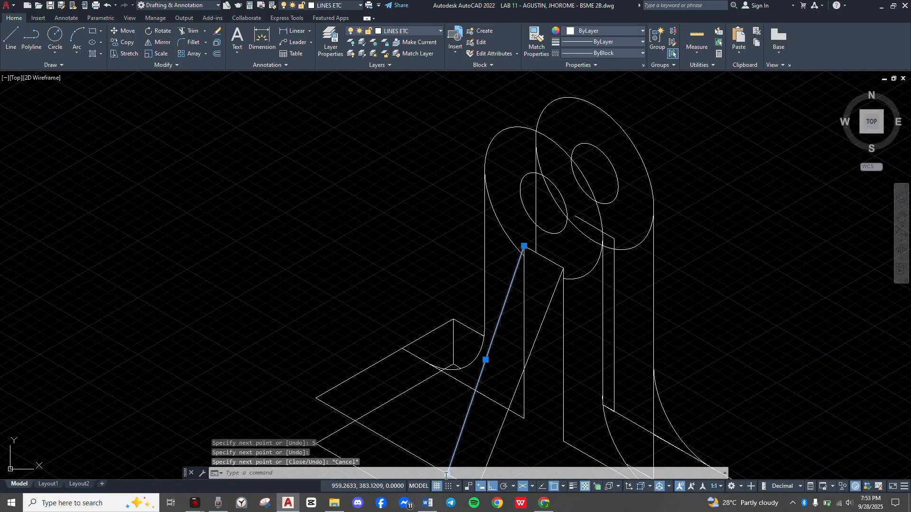
key("Delete")
Draw a line from the right slope's foot, 10 units back along the base's front upper edge, and up to the rib's left upper corner.
scroll(462, 451, "down", 2)
middle_click_drag(478, 438, 578, 282)
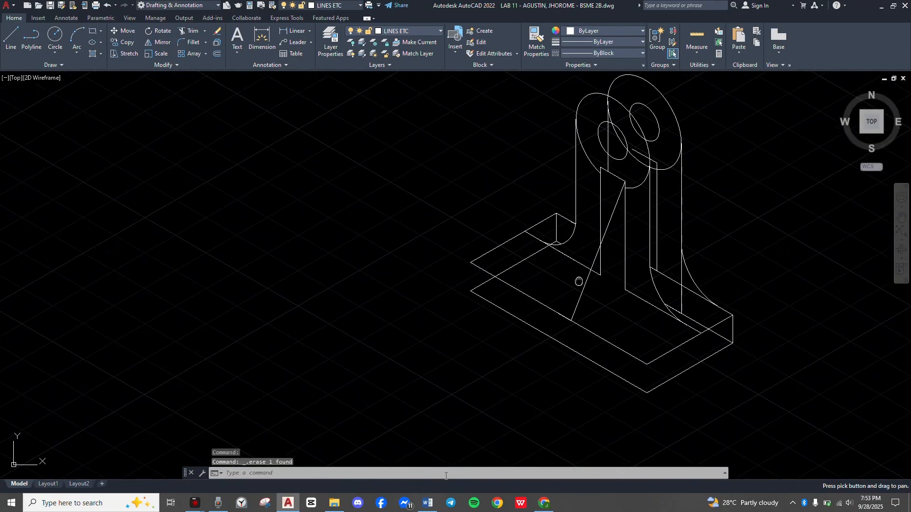
scroll(579, 283, "up", 2)
type("l")
key("Return")
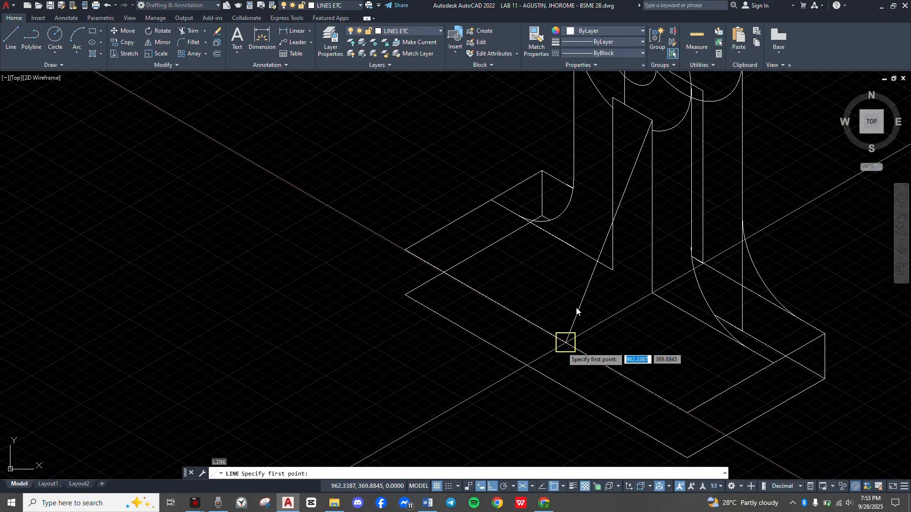
left_click(566, 341)
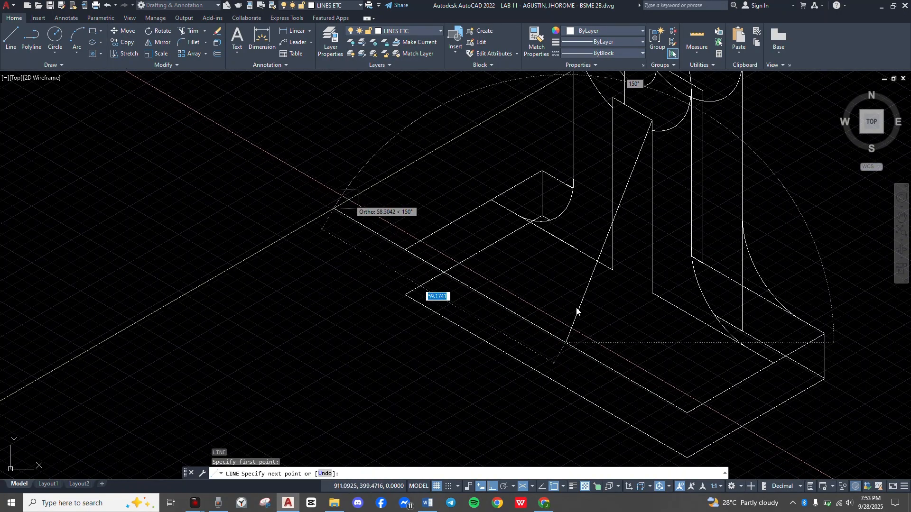
type("10")
key("Return")
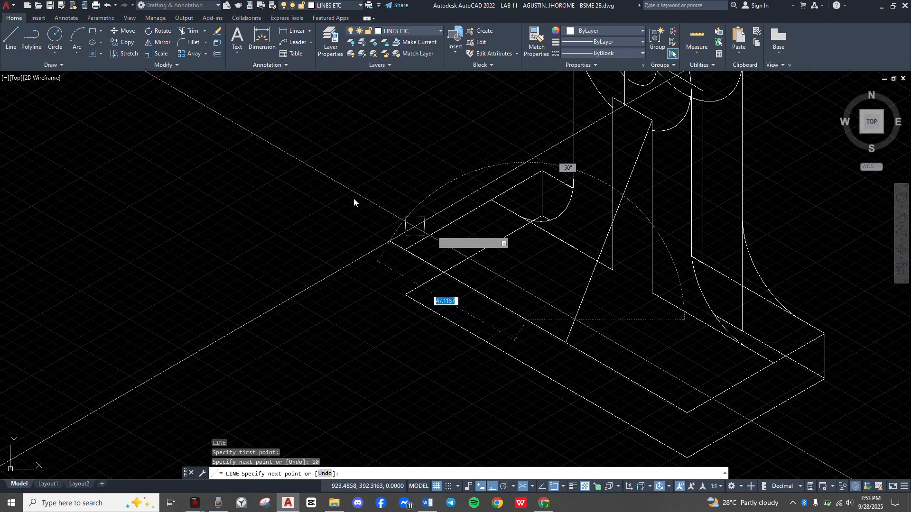
middle_click_drag(610, 220, 604, 295)
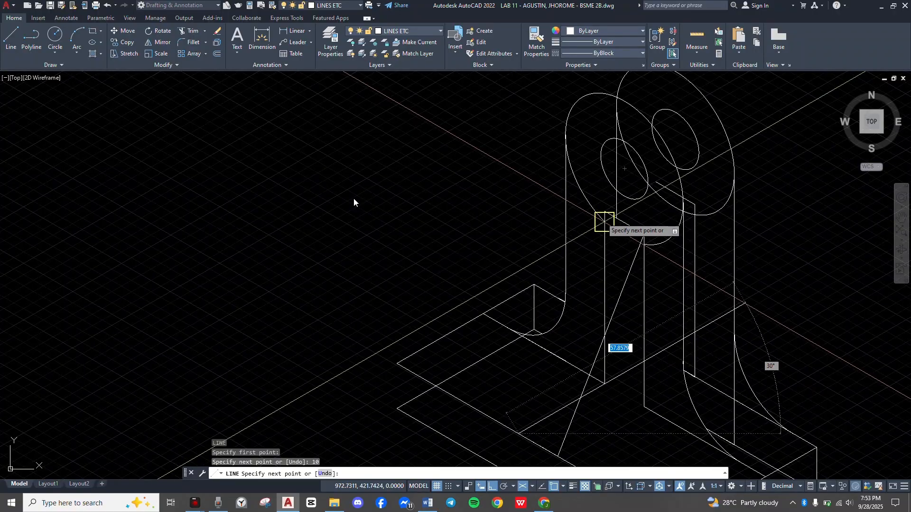
left_click(604, 219)
key("Escape")
Trim the upper part of the rib's left vertical edge and the upright's front bottom edge between the two sloping rib edges.
scroll(609, 404, "up", 4)
scroll(609, 404, "down", 4)
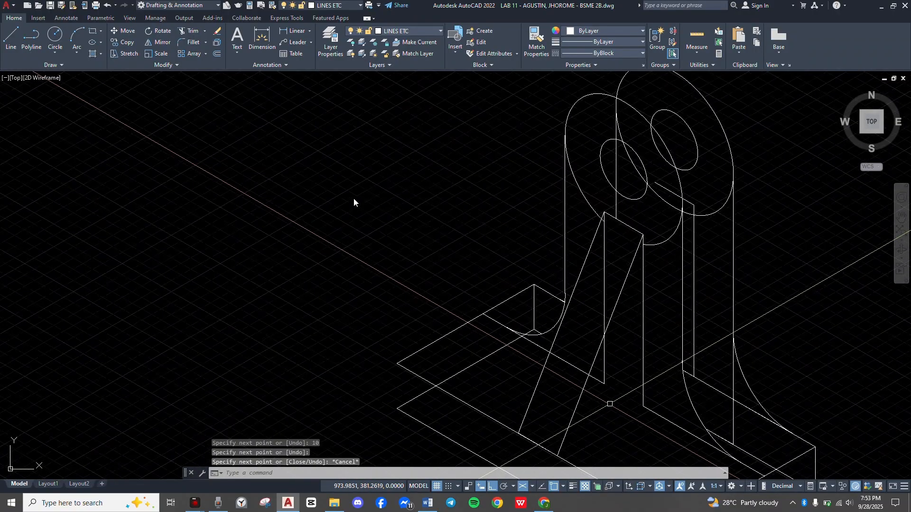
scroll(590, 384, "down", 2)
scroll(590, 383, "up", 6)
middle_click_drag(589, 311, 636, 321)
type("tr")
key("Return")
left_click(576, 353)
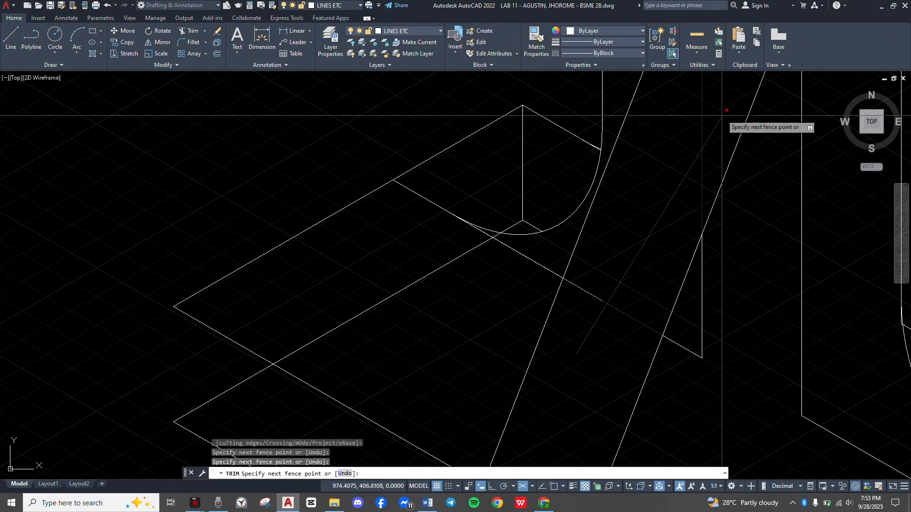
left_click(722, 116)
key("Return")
Trim the remaining lower piece of the rib's left vertical and the bottom edge stubs beside the sloping edges, ending Trim.
left_click(680, 387)
left_click(727, 297)
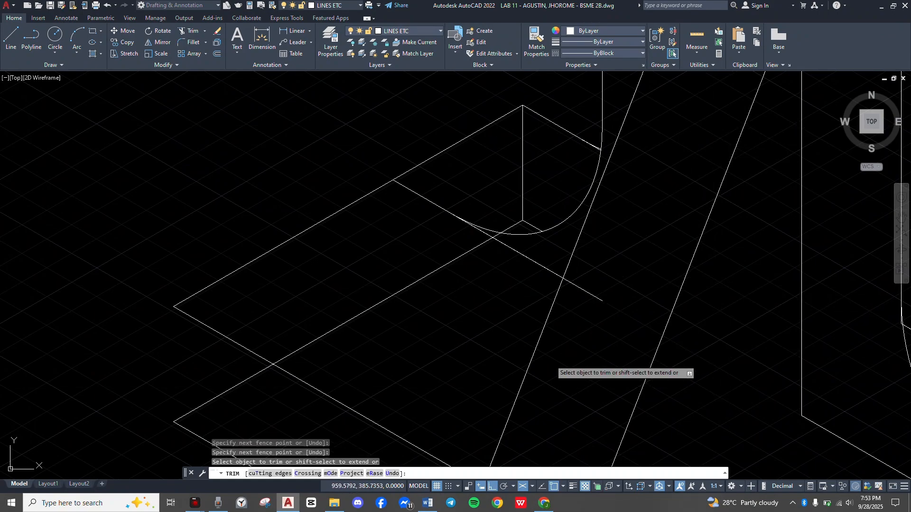
left_click(551, 359)
left_click(596, 278)
scroll(634, 313, "down", 4)
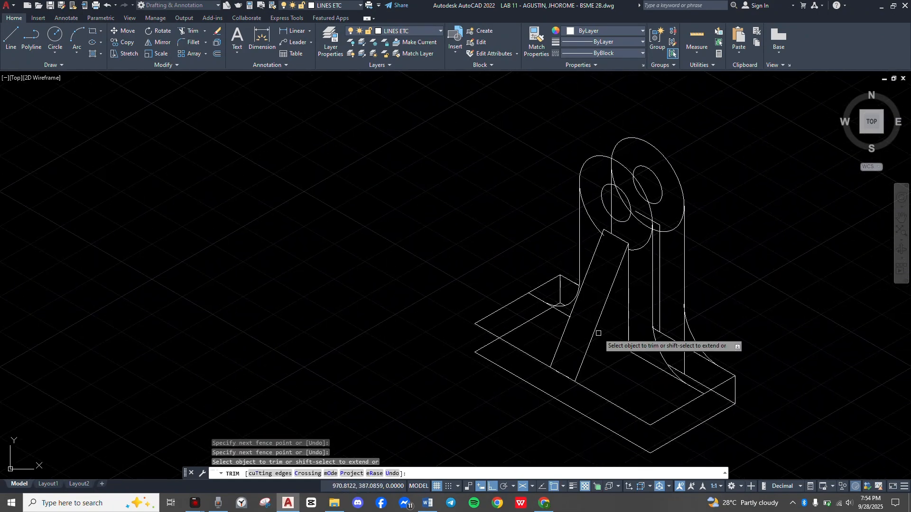
mouse_move(598, 334)
middle_mouse_down()
mouse_move(581, 327)
mouse_move(588, 307)
middle_mouse_up()
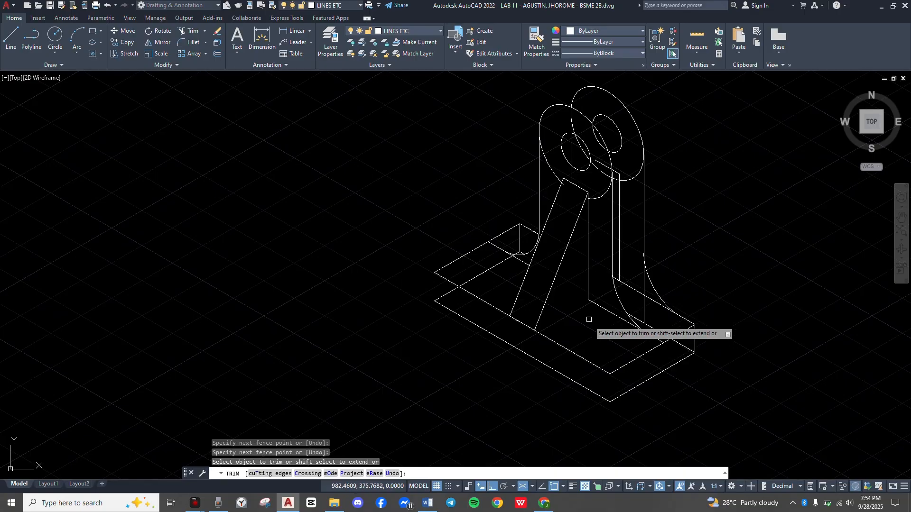
scroll(582, 319, "up", 4)
scroll(638, 327, "down", 2)
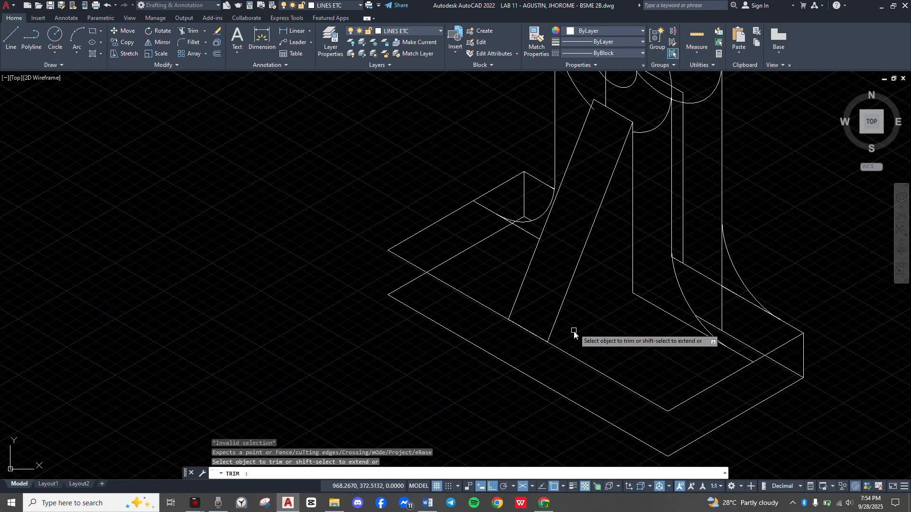
key("Escape")
Draw the rib's bottom edge from the foot of its right vertical edge to the foot of the right sloping edge.
type("l")
key("Return")
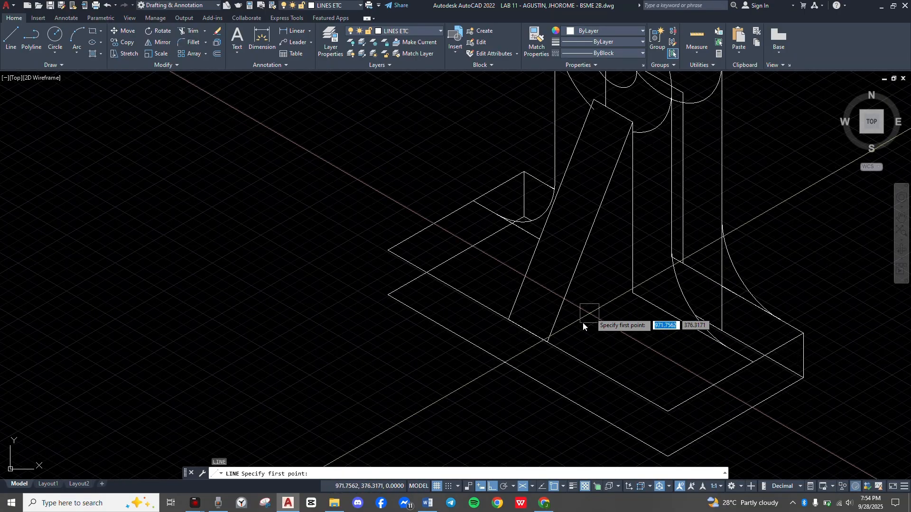
scroll(583, 327, "up", 3)
left_click(583, 326)
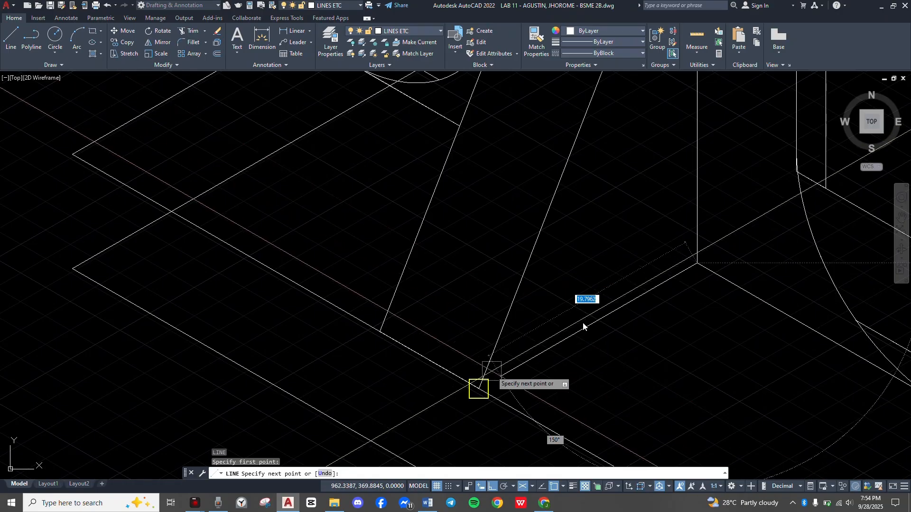
scroll(583, 326, "down", 5)
key("Escape")
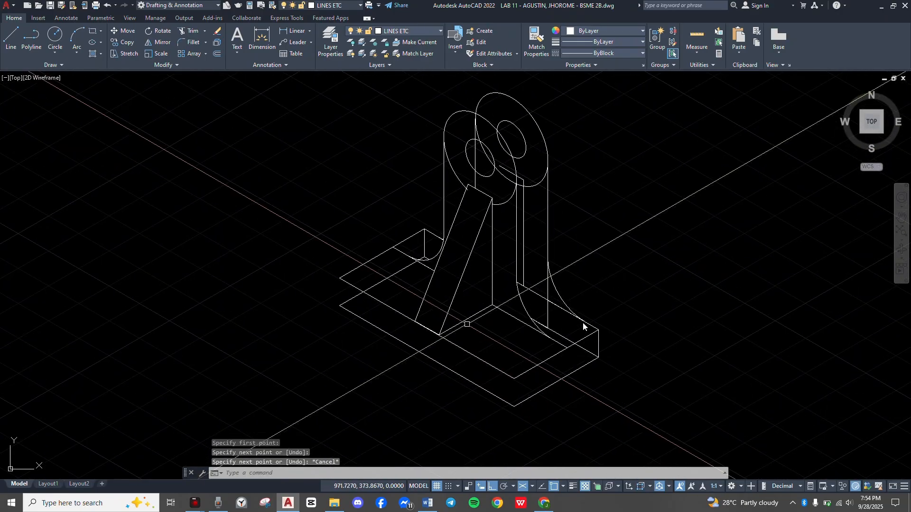
Draw the vertical edges joining the base's upper and lower outlines at its front and left corners.
scroll(583, 323, "up", 5)
key("Return")
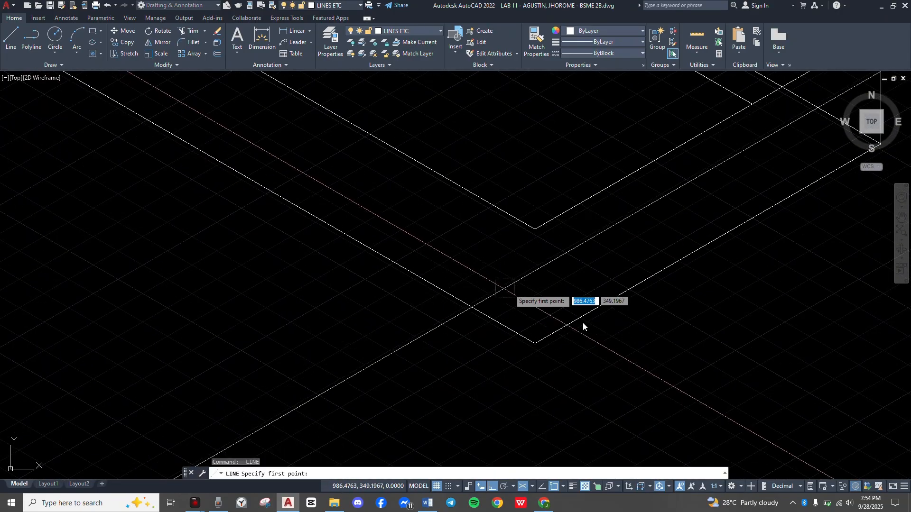
left_click(535, 229)
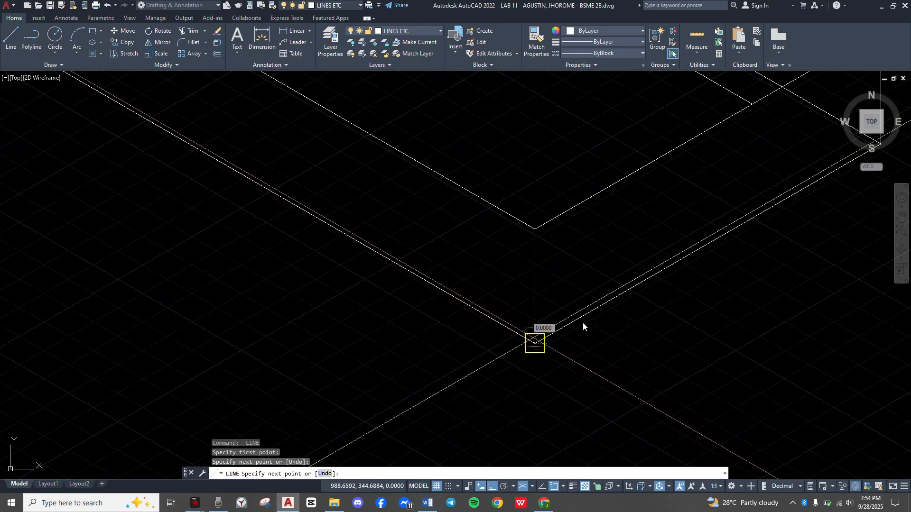
scroll(582, 323, "down", 4)
scroll(582, 322, "up", 3)
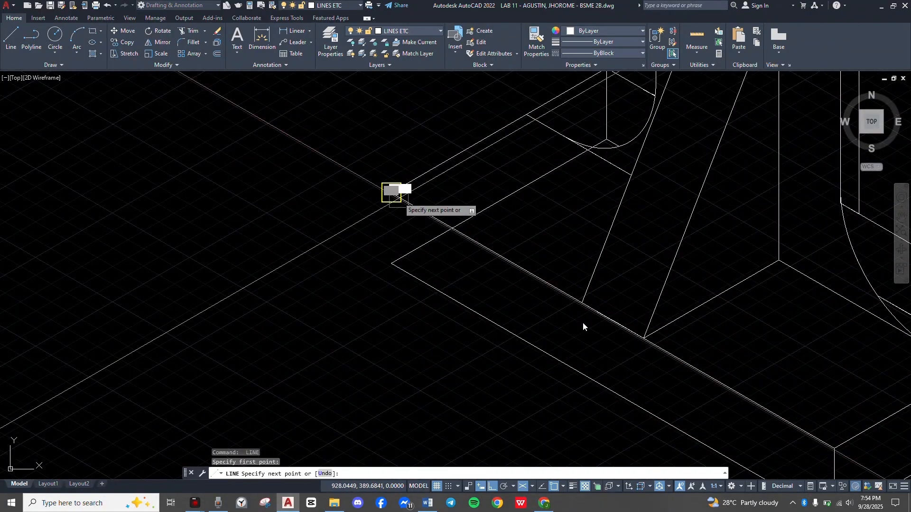
scroll(582, 322, "down", 6)
key("Escape")
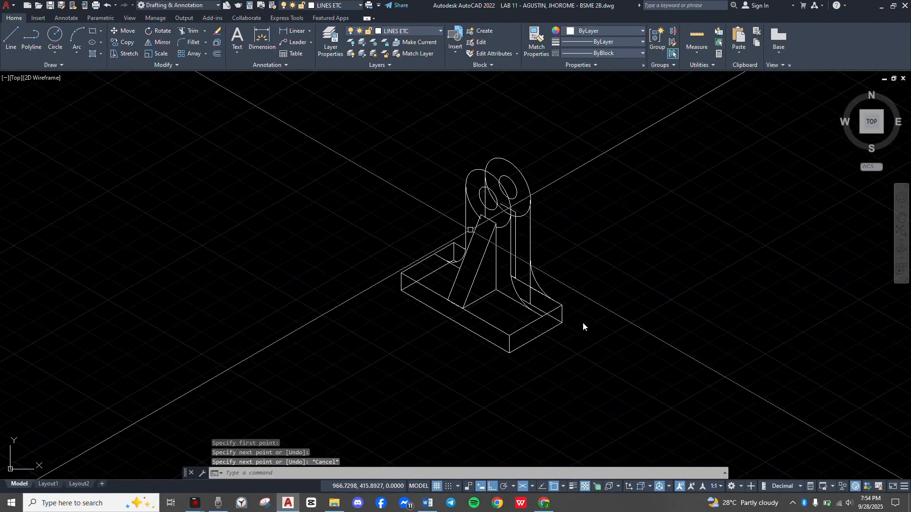
Switch to the Word document and examine the Activity No. 11 views, especially the side view's rear step dimensions.
scroll(583, 323, "up", 3)
key("alt+Tab")
scroll(498, 242, "up", 4, "ctrl")
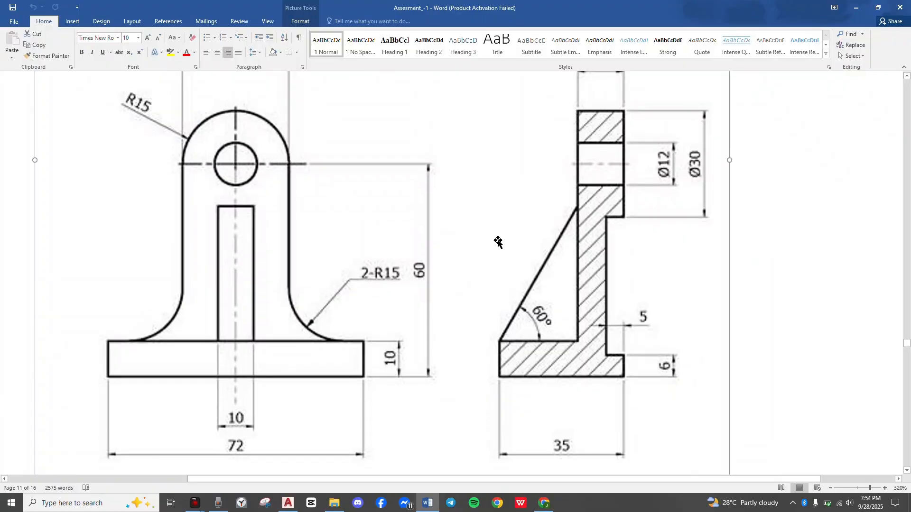
scroll(498, 243, "up", 2)
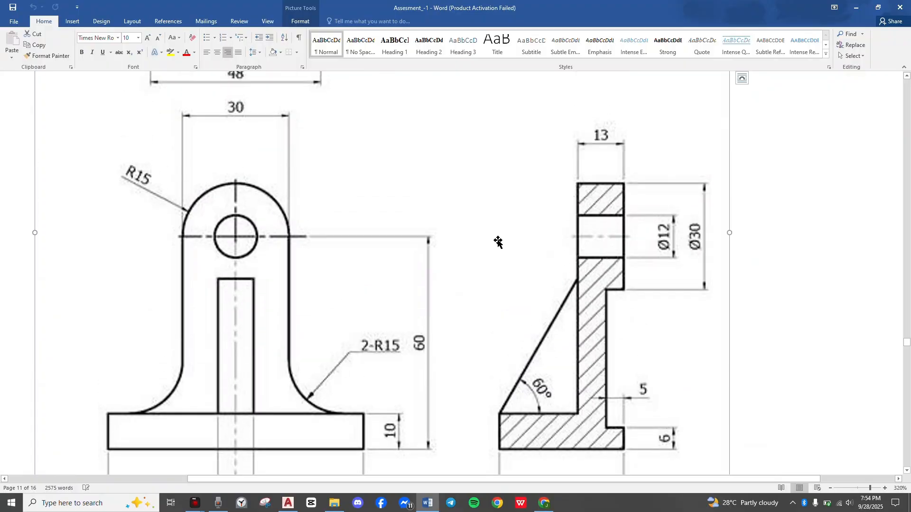
scroll(498, 243, "up", 10)
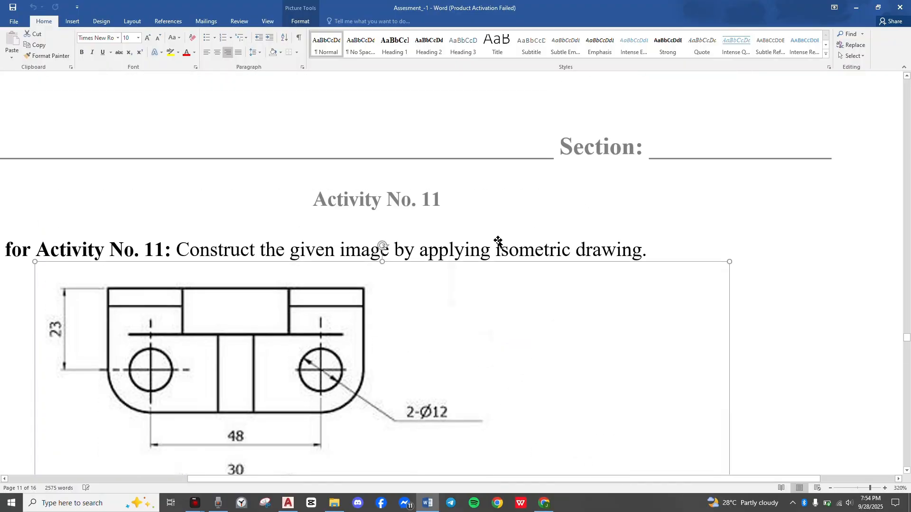
scroll(498, 243, "down", 12)
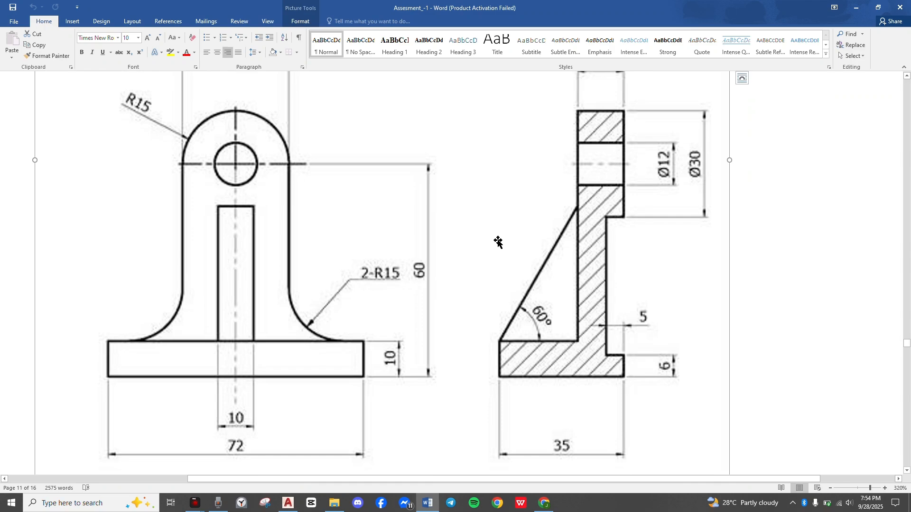
scroll(498, 243, "up", 7, "ctrl")
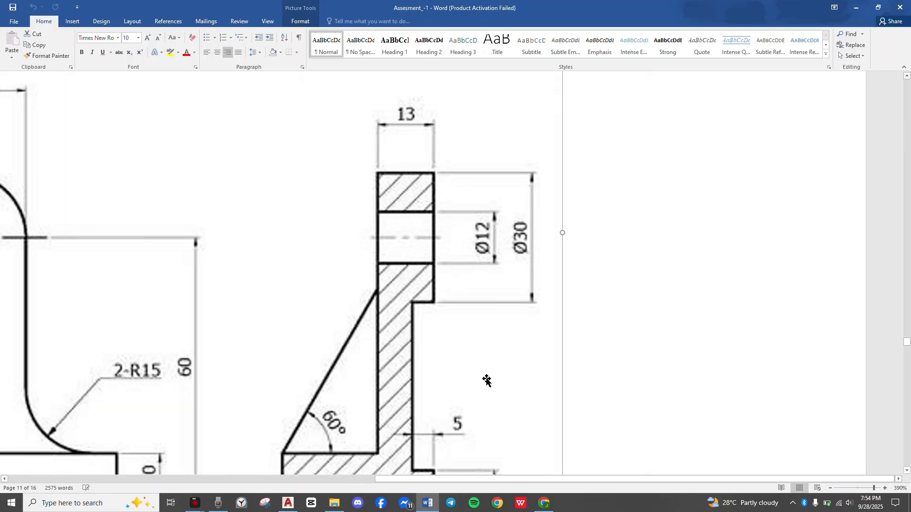
scroll(487, 381, "down", 3)
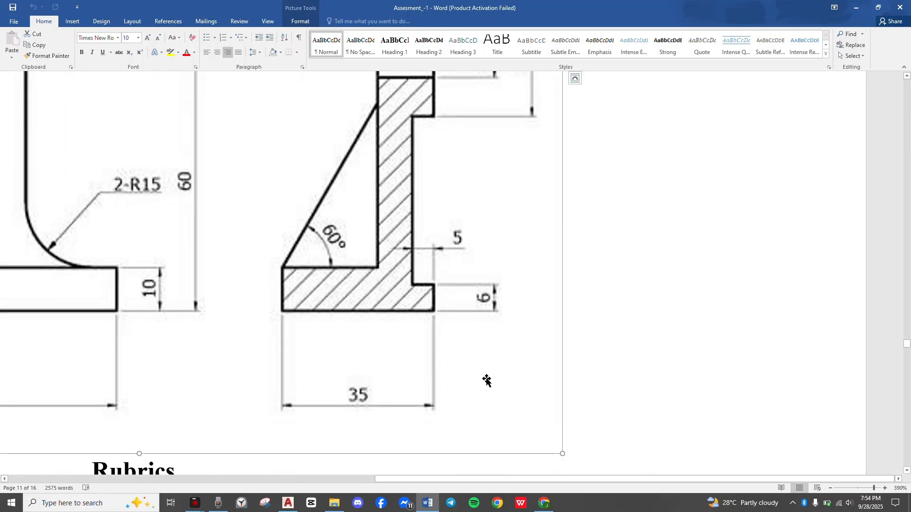
Switch back to AutoCAD and examine the bracket's base around its rear right corner.
key("alt+Tab")
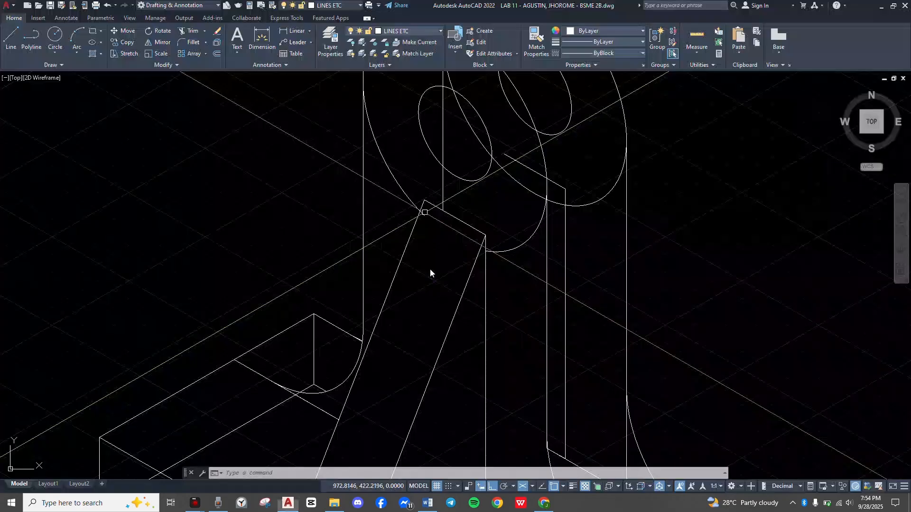
scroll(430, 269, "down", 5)
scroll(430, 269, "up", 7)
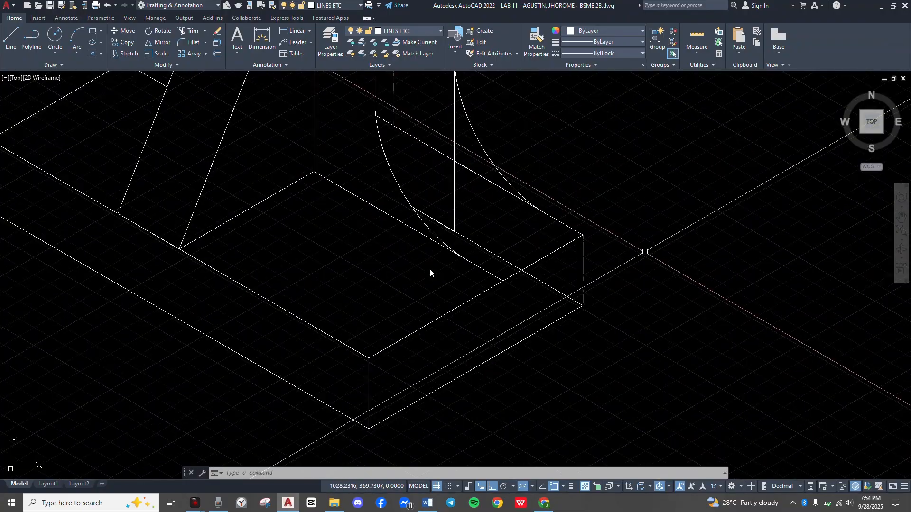
scroll(430, 268, "up", 4)
scroll(430, 268, "down", 2)
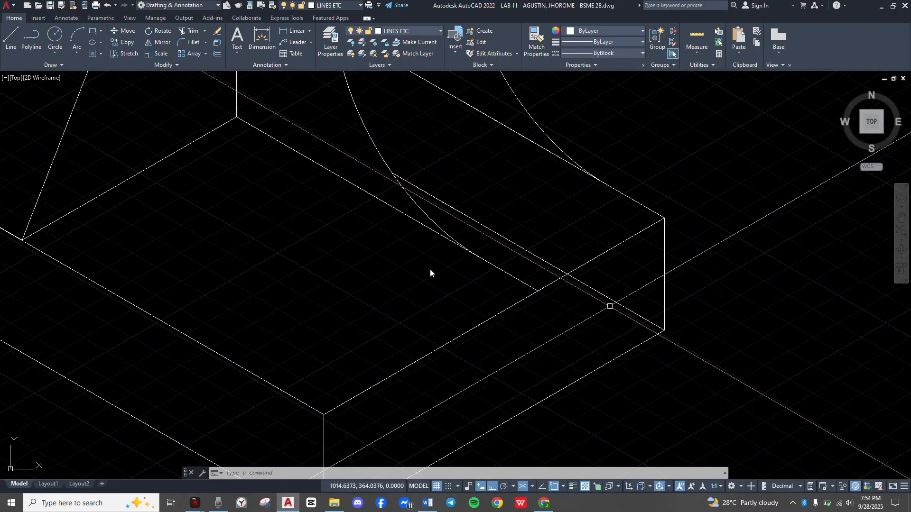
key("alt")
scroll(429, 268, "down", 5)
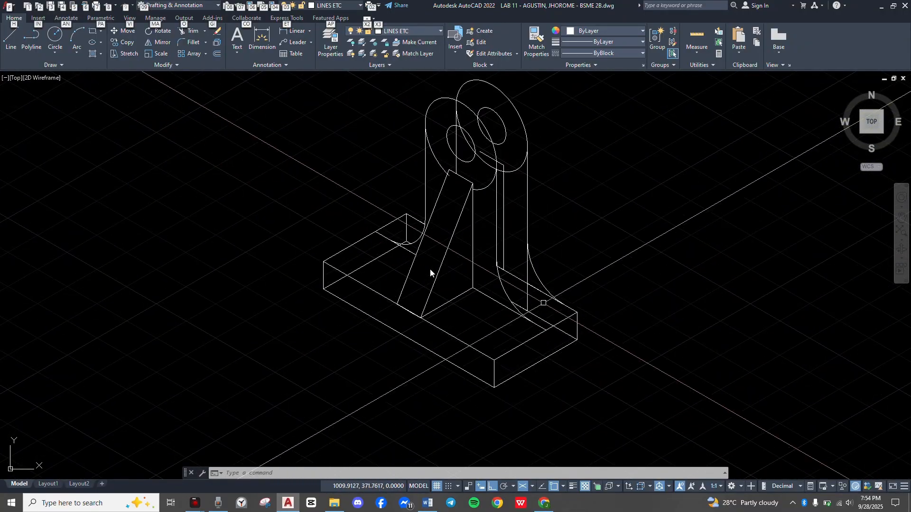
scroll(431, 270, "up", 6)
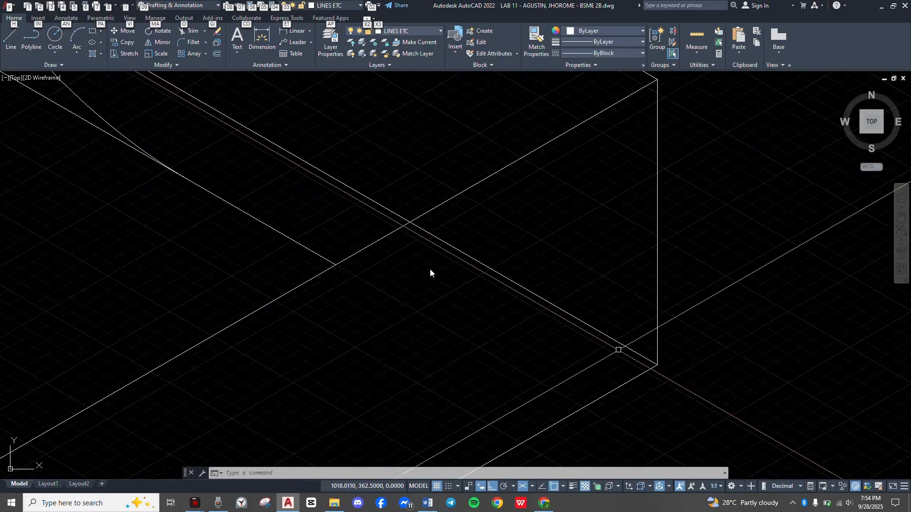
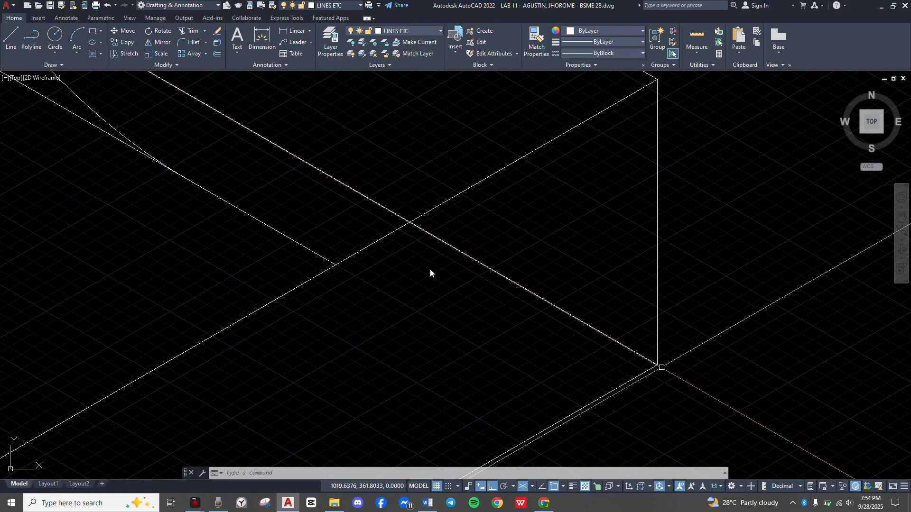
Try to draw the rear step from the base's bottom rear right corner, 6 units up, 5 units inward and up to the top edge.
key("l")
key("Return")
left_click(662, 368)
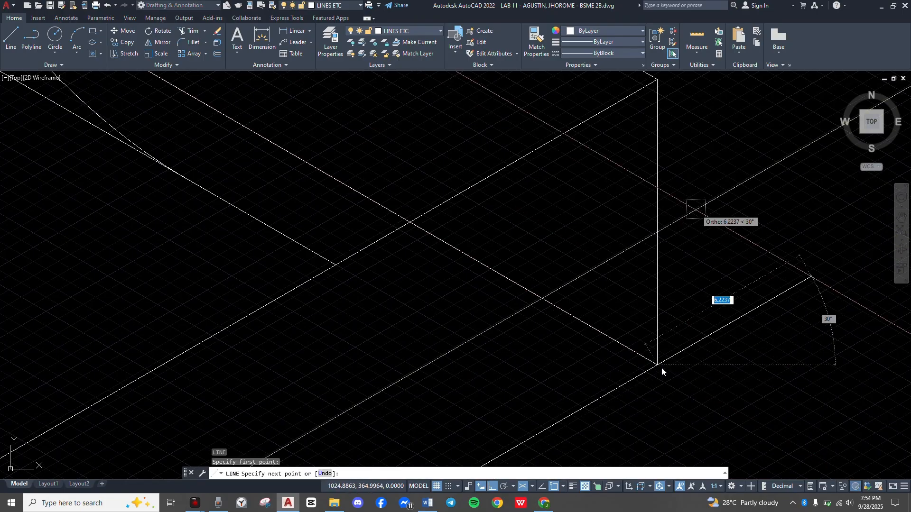
key("F5")
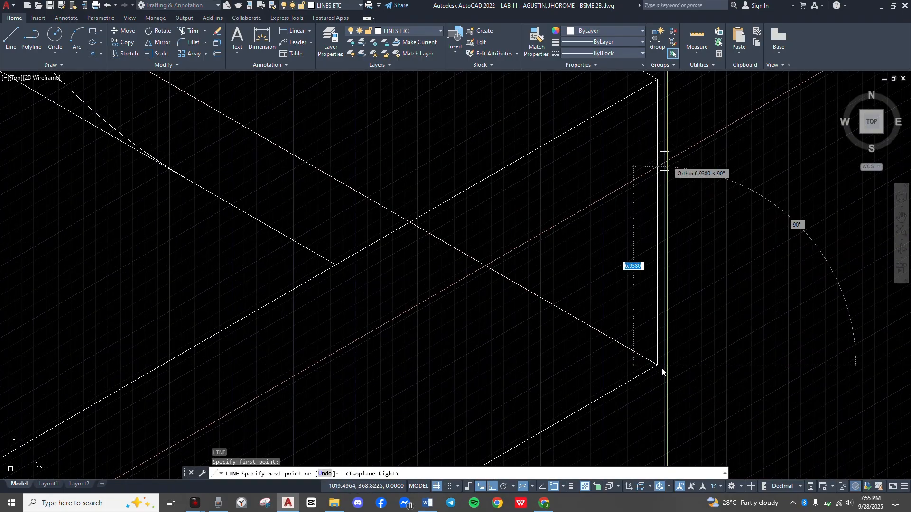
type("6")
key("Return")
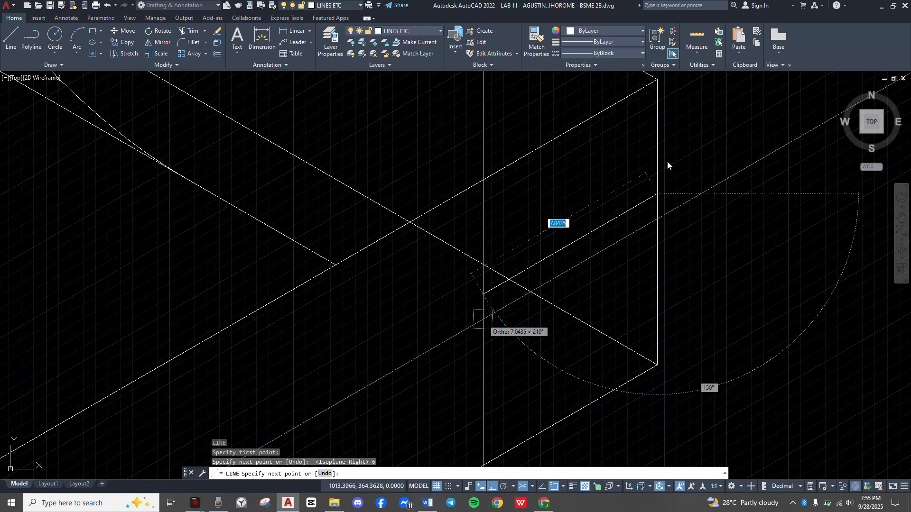
scroll(483, 319, "down", 4)
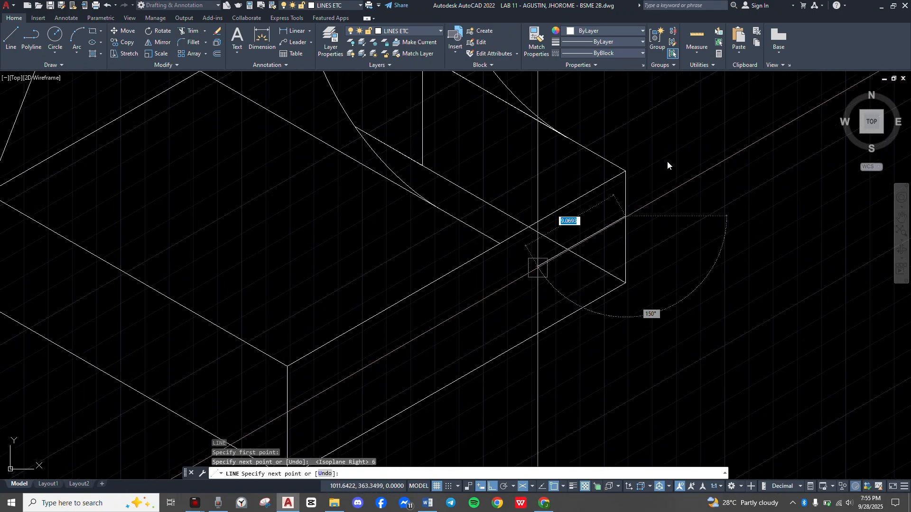
type("5")
key("Return")
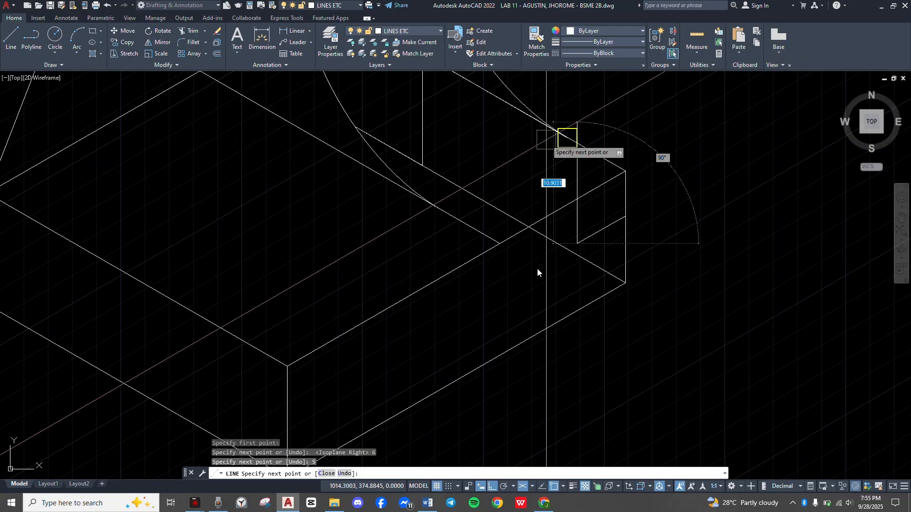
key("Escape")
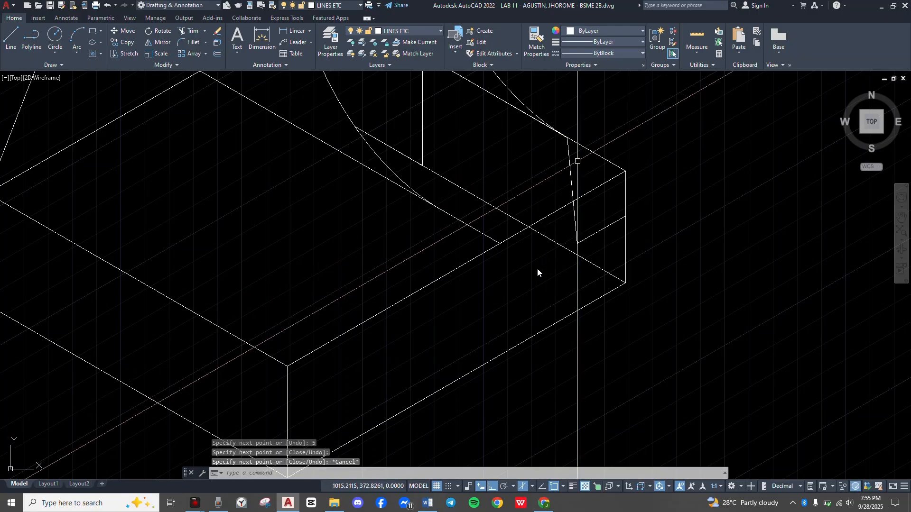
scroll(537, 268, "up", 5)
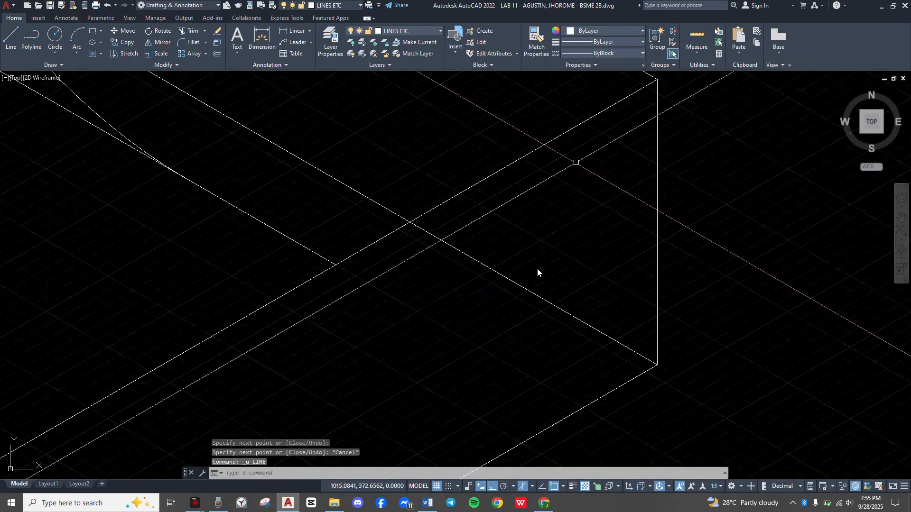
Draw the rear step profile from the base's bottom rear right corner: 6 units up, 5 units inward, and vertically up past the top edge.
key("Return")
left_click(633, 344)
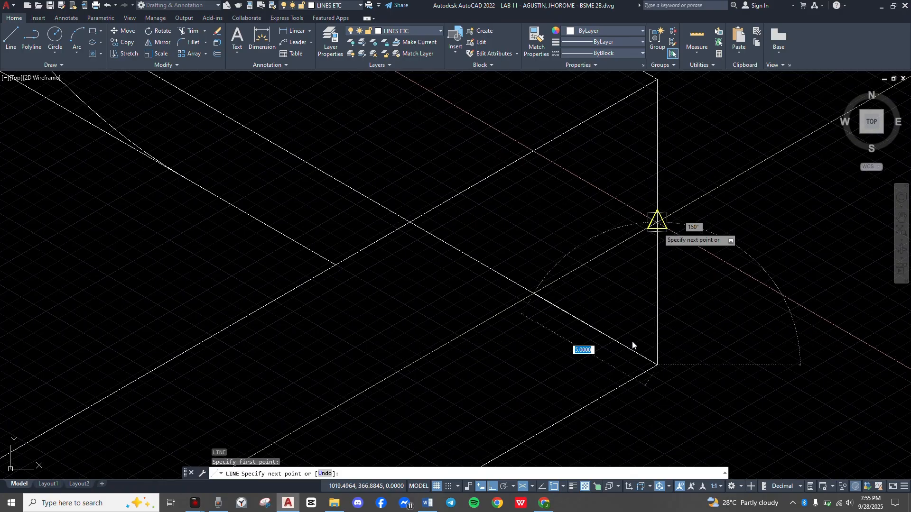
key("F5")
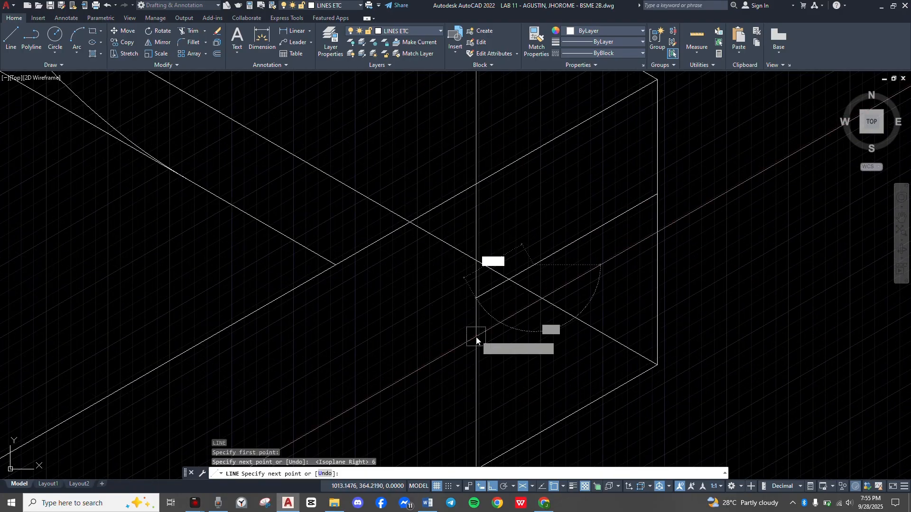
left_click(525, 109)
key("Escape")
Trim the step's overshooting vertical line and the base's end-face corner edges above and behind the step.
scroll(547, 163, "up", 3)
middle_click_drag(565, 192, 570, 199)
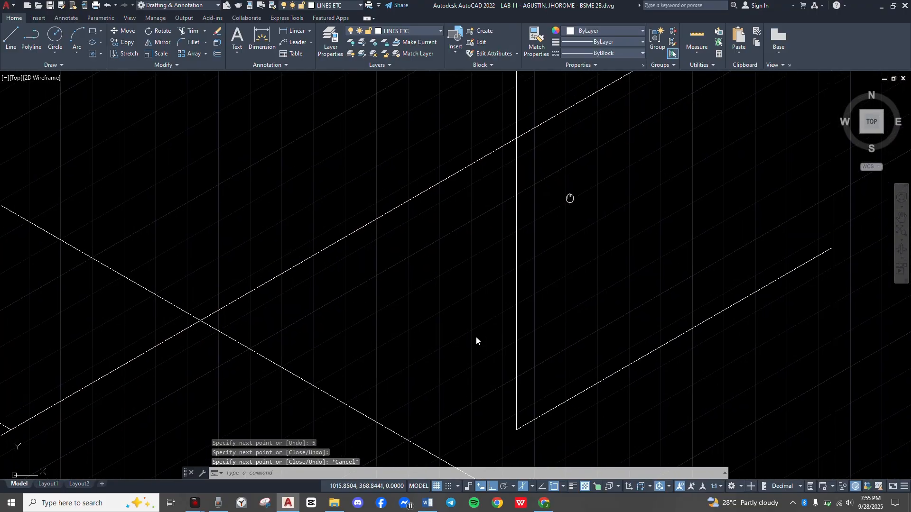
scroll(570, 198, "down", 2)
type("tr")
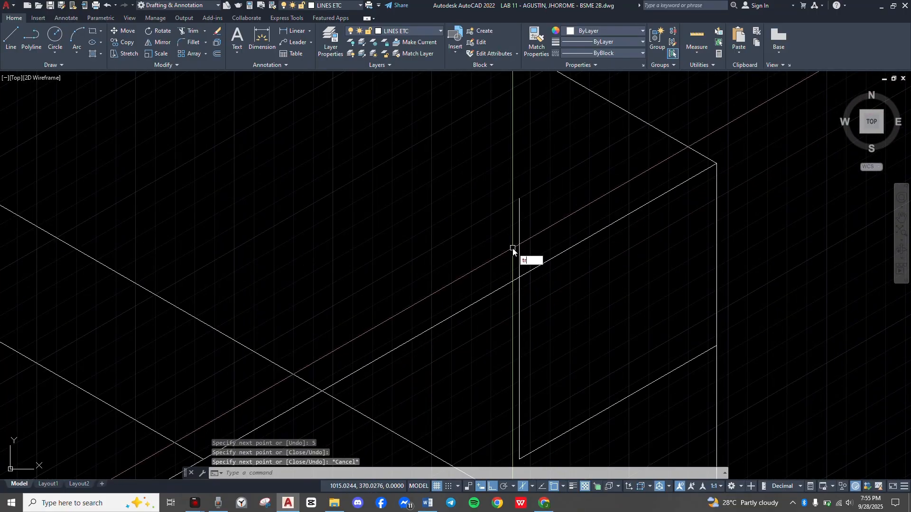
key("Return")
left_click(447, 219)
left_click(881, 275)
scroll(544, 336, "down", 6)
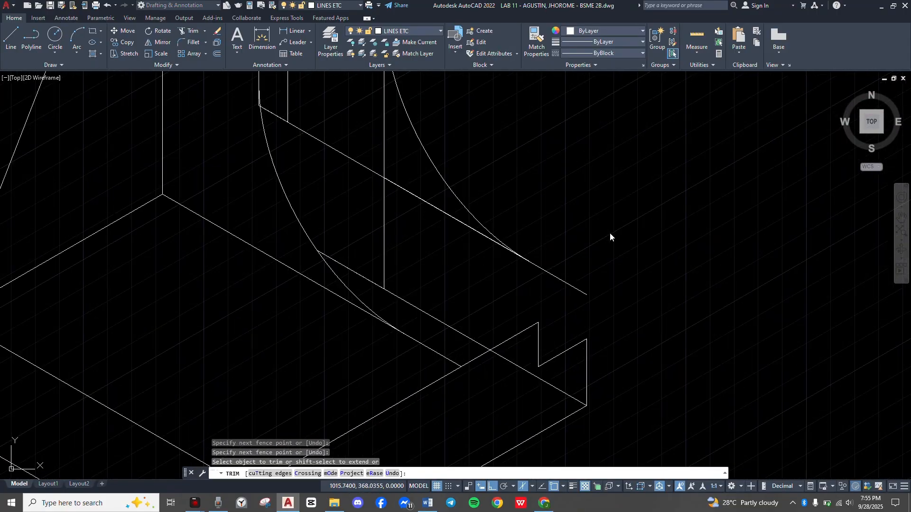
middle_click_drag(564, 326, 787, 232)
key("Escape")
Draw a line about 89 units long from the step's upper corner, parallel to the base's long edges, past its left end.
scroll(747, 208, "down", 2)
middle_click_drag(742, 210, 635, 340)
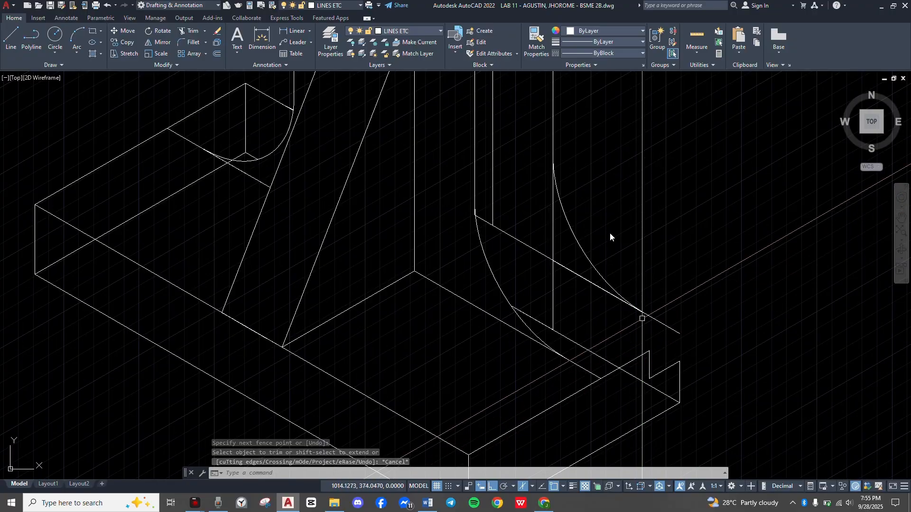
middle_click_drag(603, 302, 640, 322)
scroll(640, 323, "down", 2)
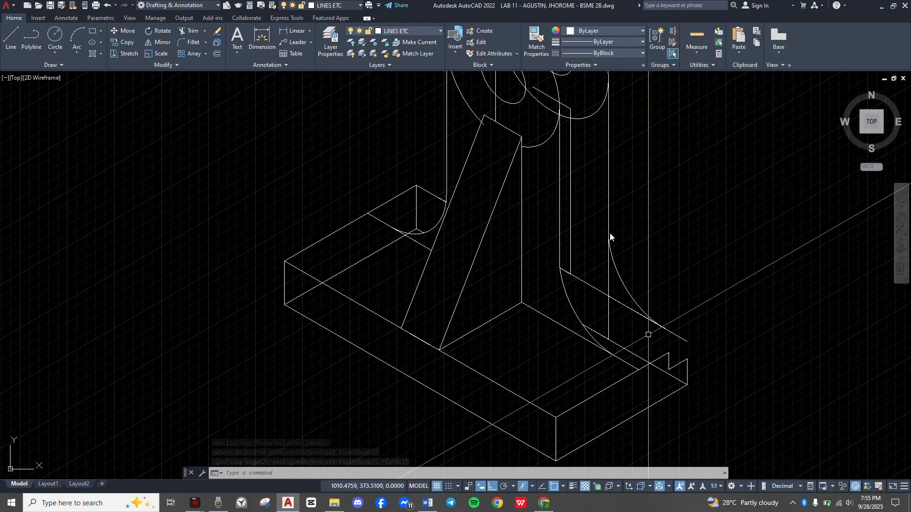
scroll(645, 327, "up", 4)
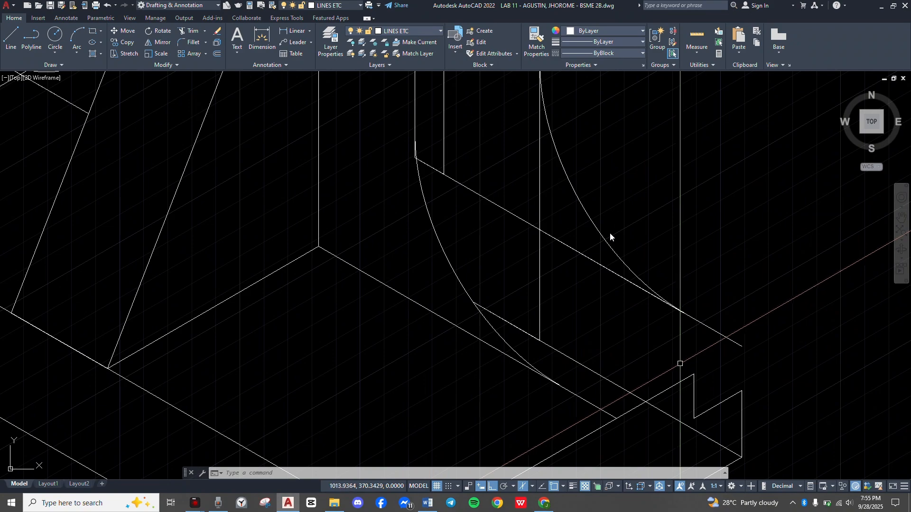
type("l")
key("Return")
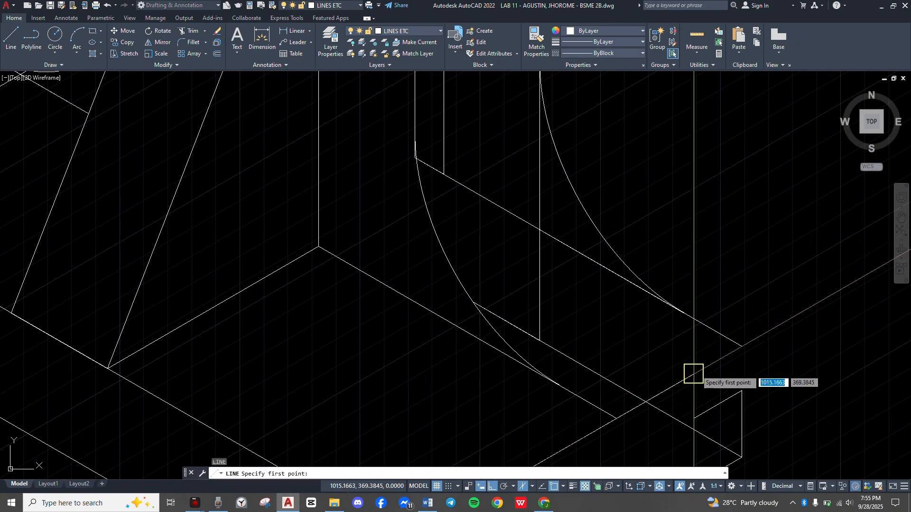
left_click(693, 374)
key("F5")
scroll(548, 256, "down", 6)
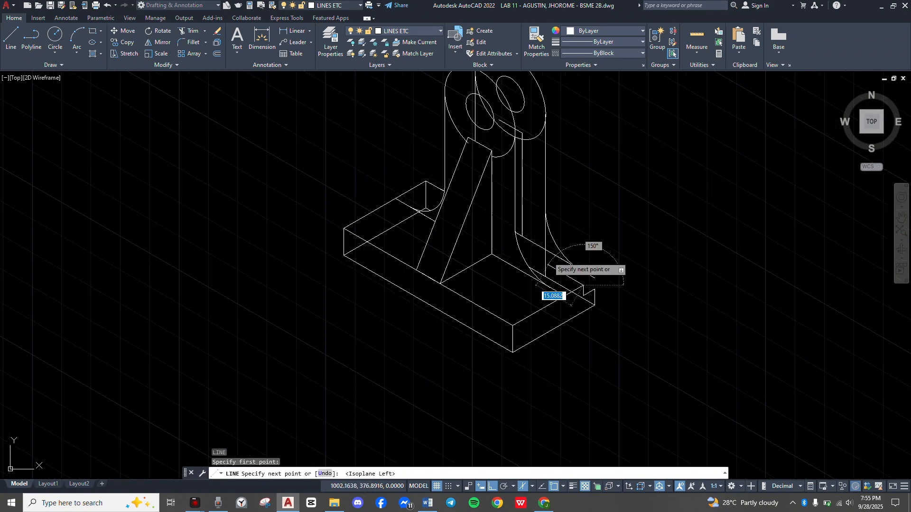
middle_click_drag(559, 263, 648, 407)
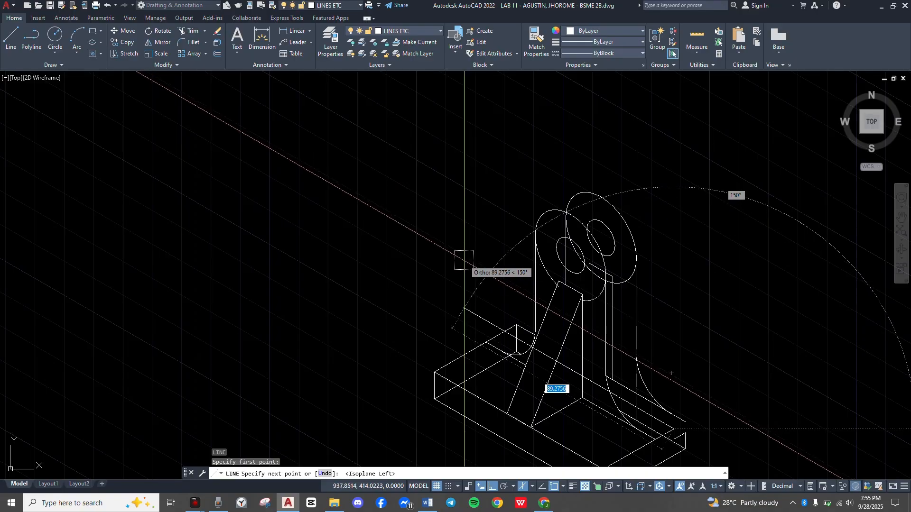
key("Escape")
scroll(511, 328, "up", 5)
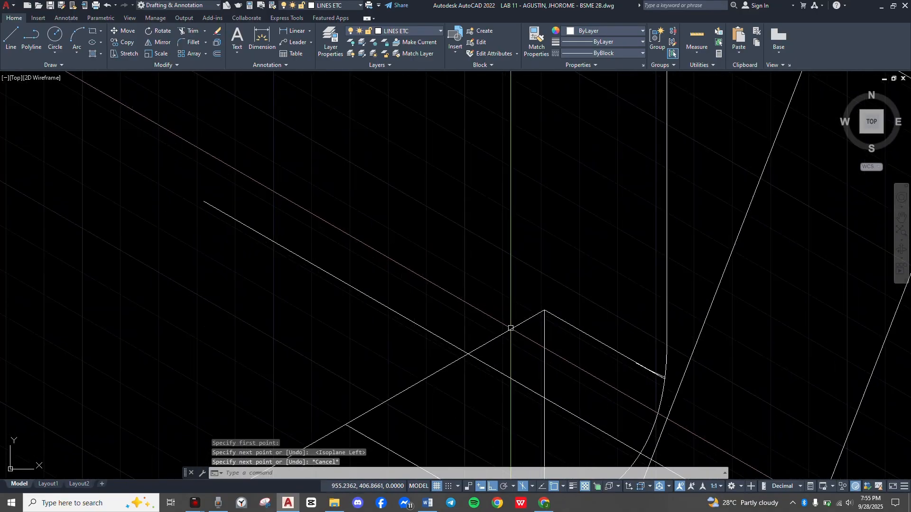
Trim the overshooting end of the step's long inner line beyond the base's left end edge.
type("tr")
key("space")
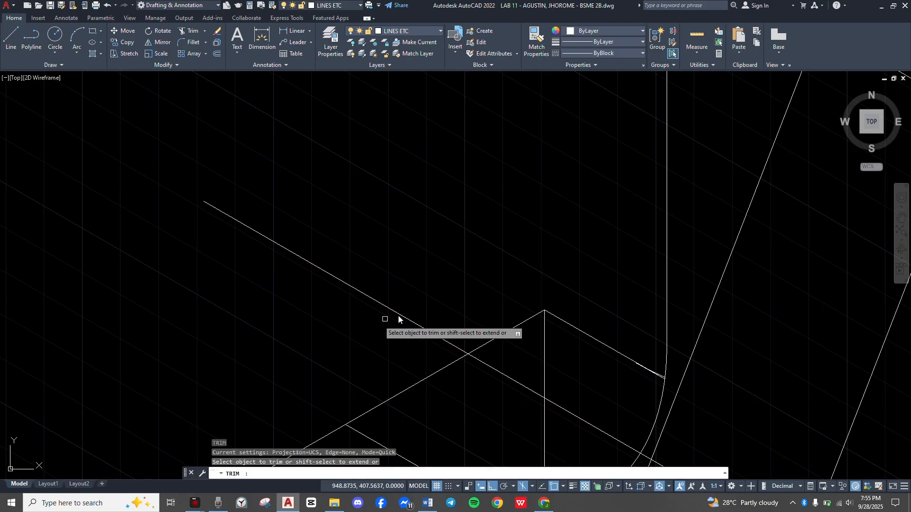
left_click_drag(269, 336, 567, 256)
scroll(566, 258, "down", 6)
middle_click_drag(565, 260, 565, 219)
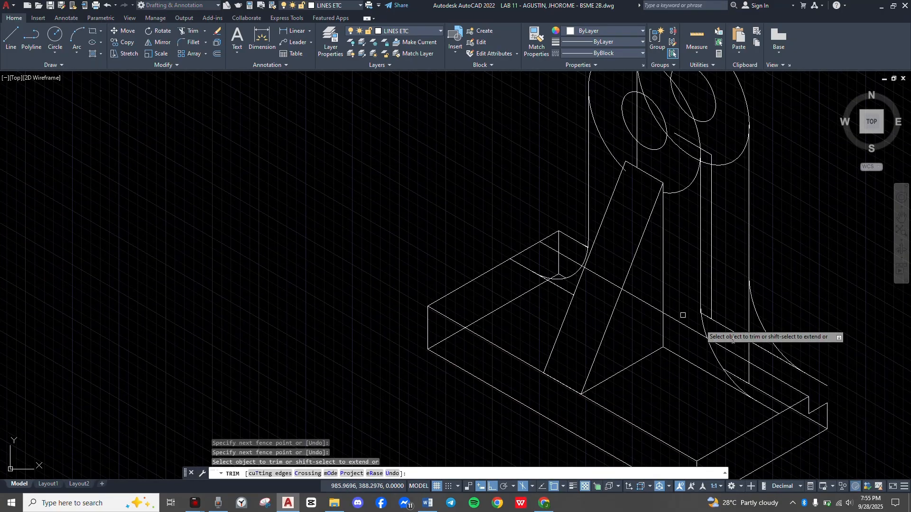
scroll(750, 359, "down", 2)
middle_click_drag(753, 356, 684, 294)
key("Escape")
Draw a line from the step's upper outer corner, parallel to the base's long edges, past the base's left end.
scroll(765, 327, "up", 4)
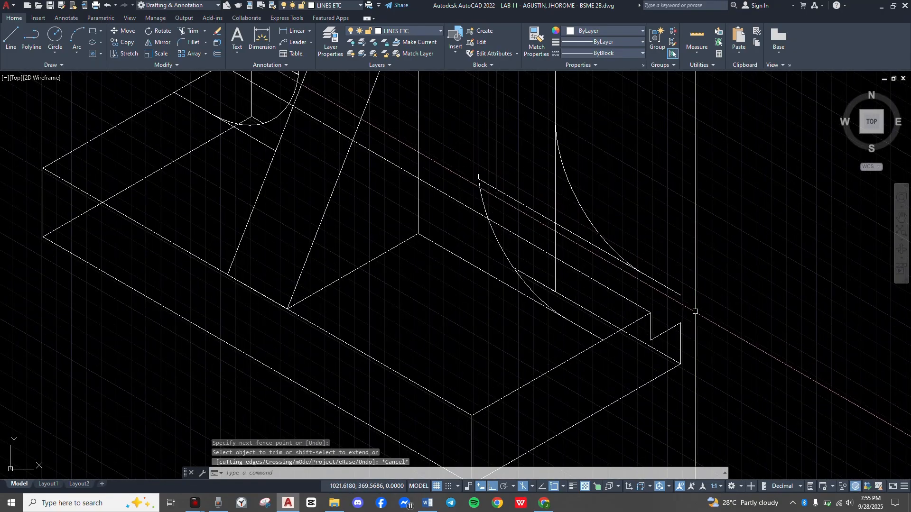
key("space")
left_click(680, 323)
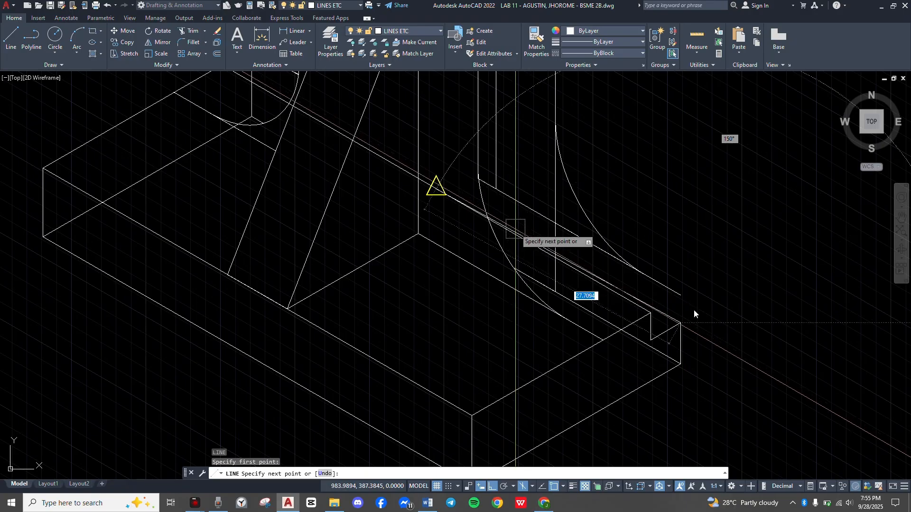
scroll(503, 217, "down", 2)
middle_click_drag(503, 217, 756, 419)
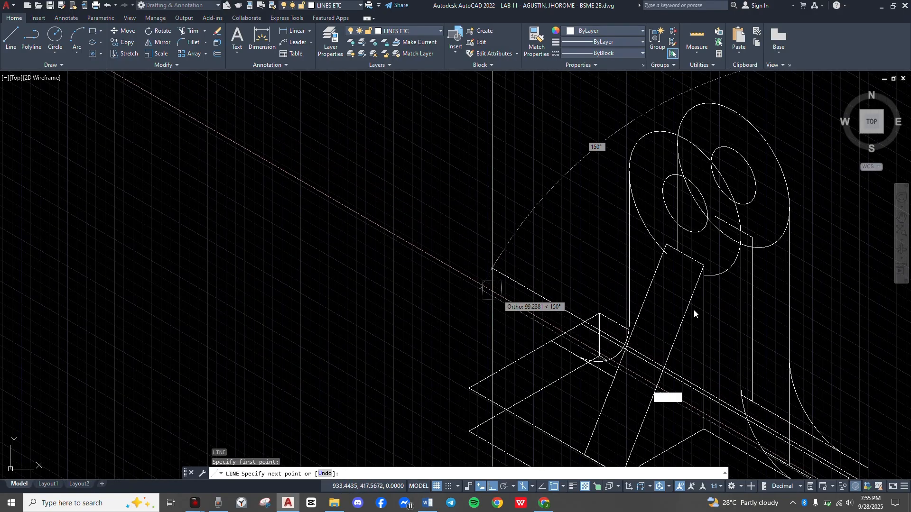
left_click(464, 277)
Trim the overshooting end of the step's outer long line beyond the base's left end edge.
scroll(518, 305, "up", 4)
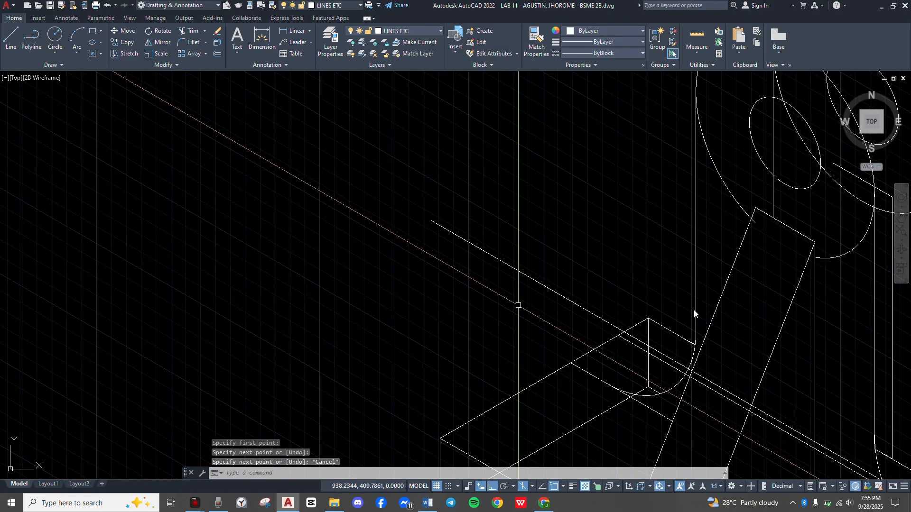
type("R")
key("Escape")
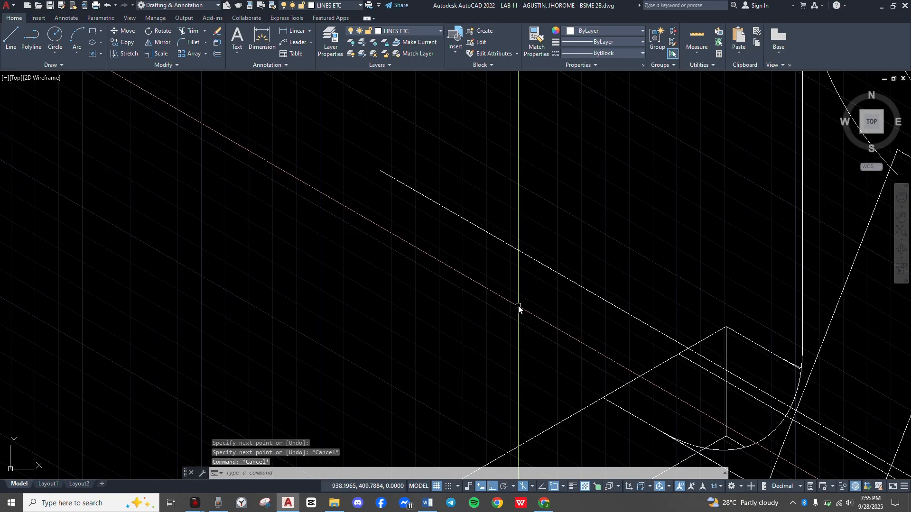
key("Escape")
key("Escape")
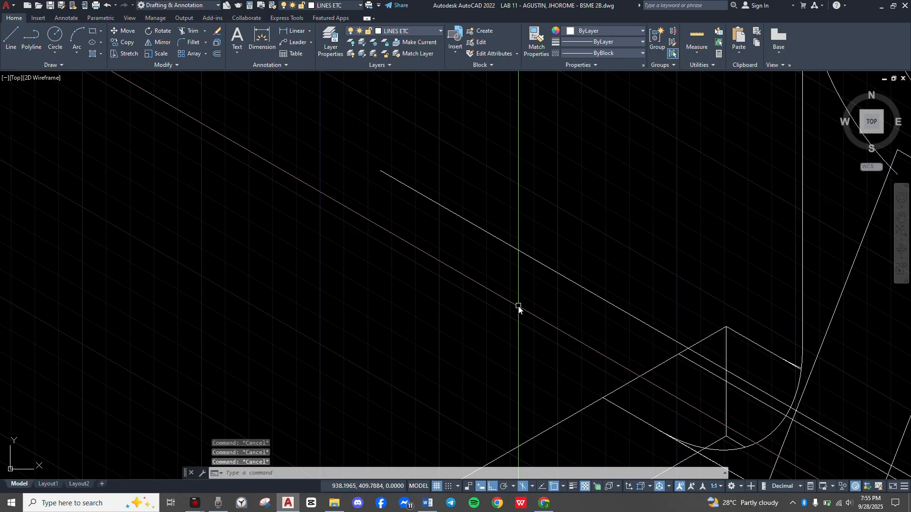
key("Return")
left_click(518, 305)
left_click(592, 261)
key("Escape")
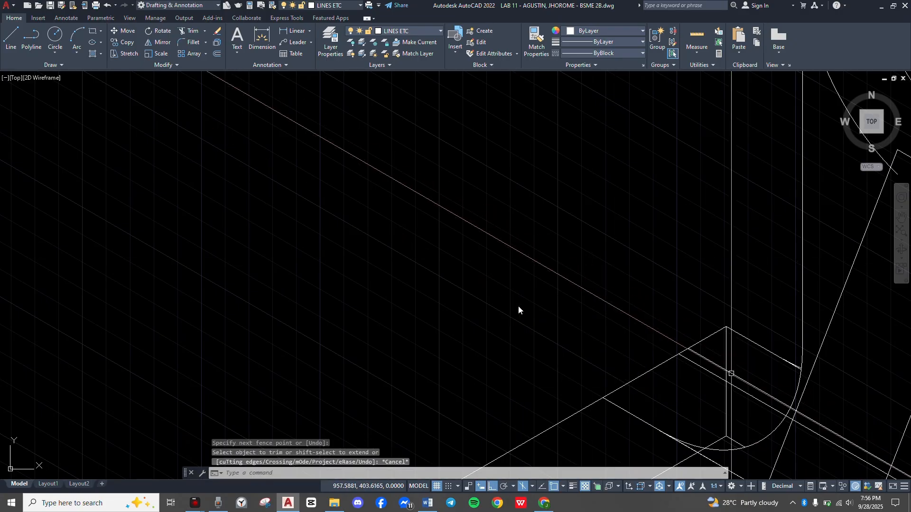
Draw a short line inward from where the outer step line meets the base's rear left vertical edge, crossing the inner step line.
scroll(730, 373, "up", 7)
scroll(518, 306, "up", 1)
type("l")
key("Return")
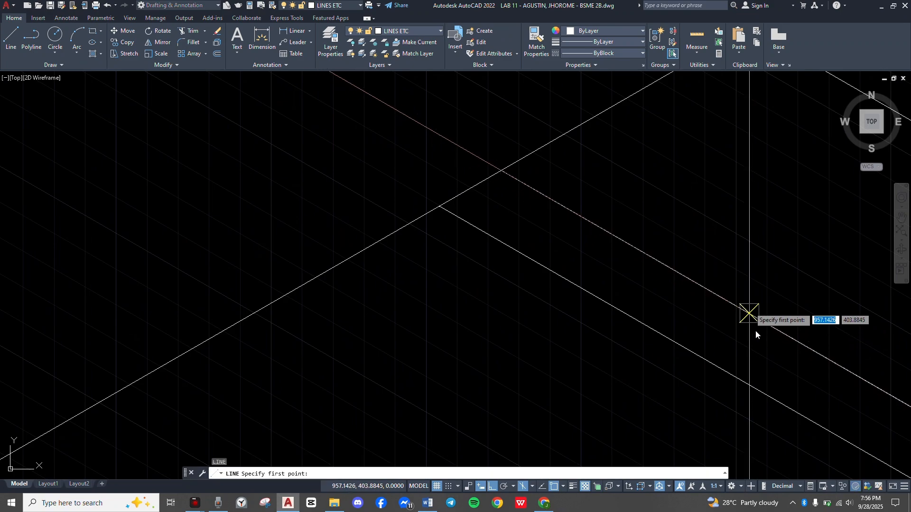
left_click(749, 313)
key("F5")
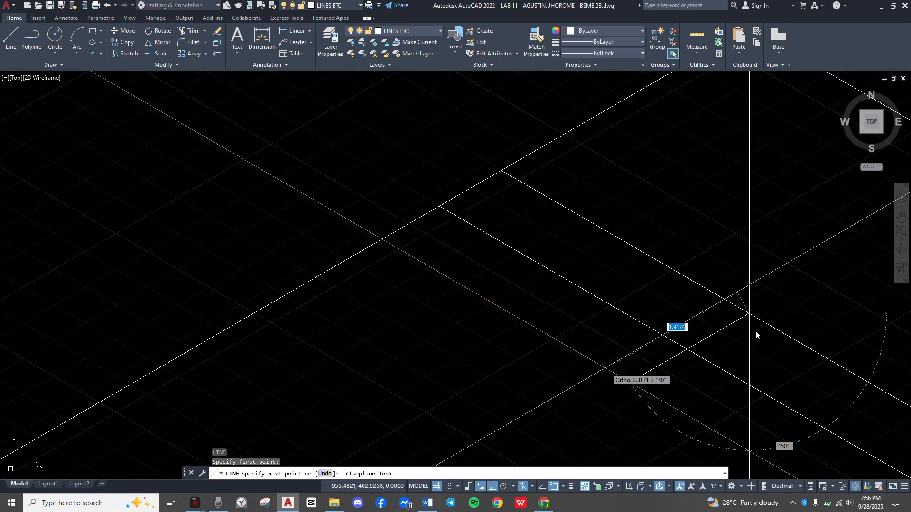
key("F1")
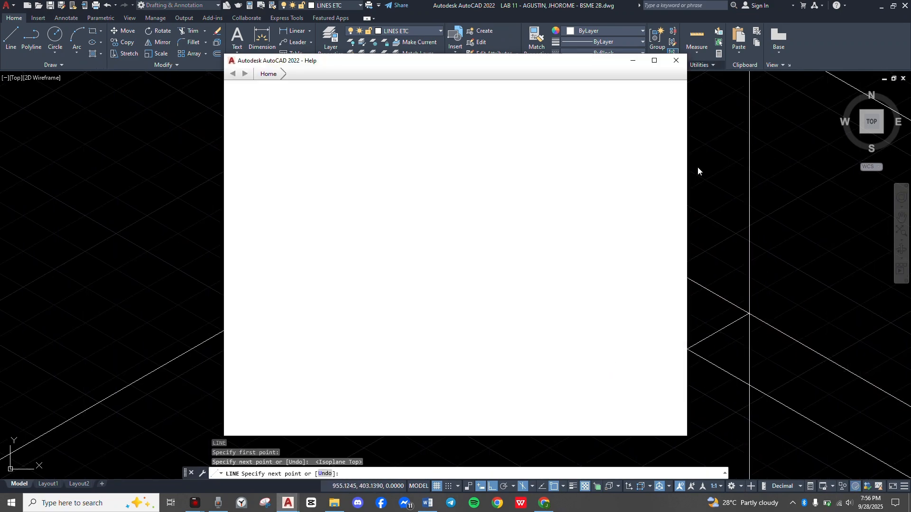
left_click(676, 60)
key("Escape")
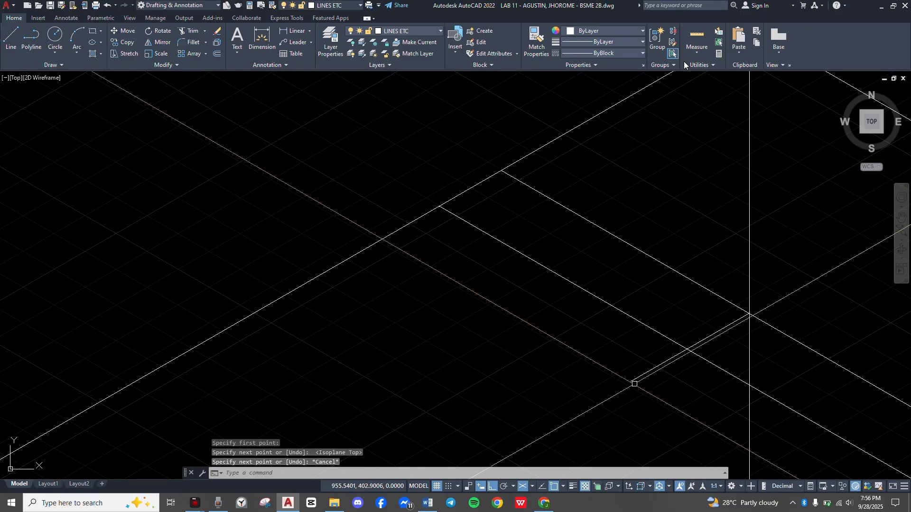
Trim the short line's overshoot, the outer step line beyond the rear vertical edge, and the base's top edges behind the step.
type("tr")
key("Return")
left_click_drag(647, 341, 691, 407)
mouse_move(658, 304)
left_mouse_down()
mouse_move(662, 275)
mouse_move(791, 251)
left_mouse_up()
scroll(725, 239, "down", 1)
middle_click_drag(725, 239, 539, 344)
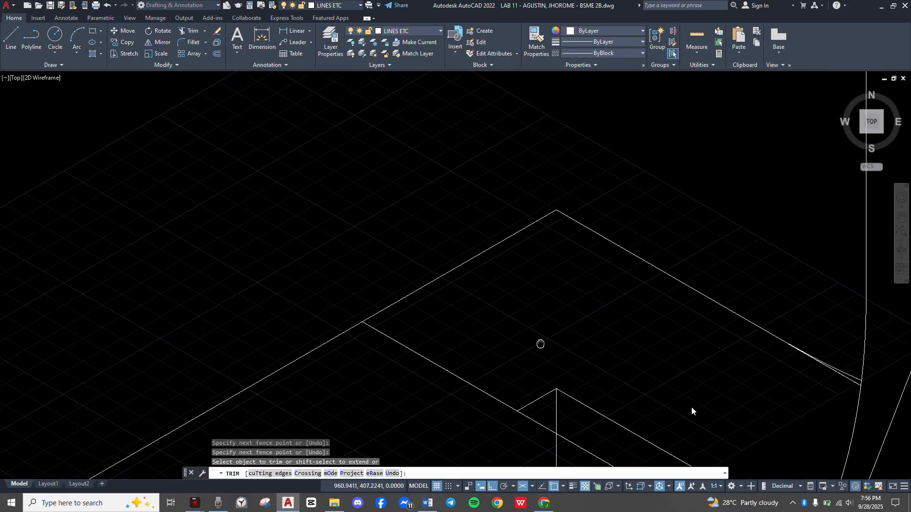
scroll(540, 344, "down", 1)
mouse_move(549, 319)
left_mouse_down()
mouse_move(505, 248)
mouse_move(675, 276)
mouse_move(731, 255)
left_mouse_up()
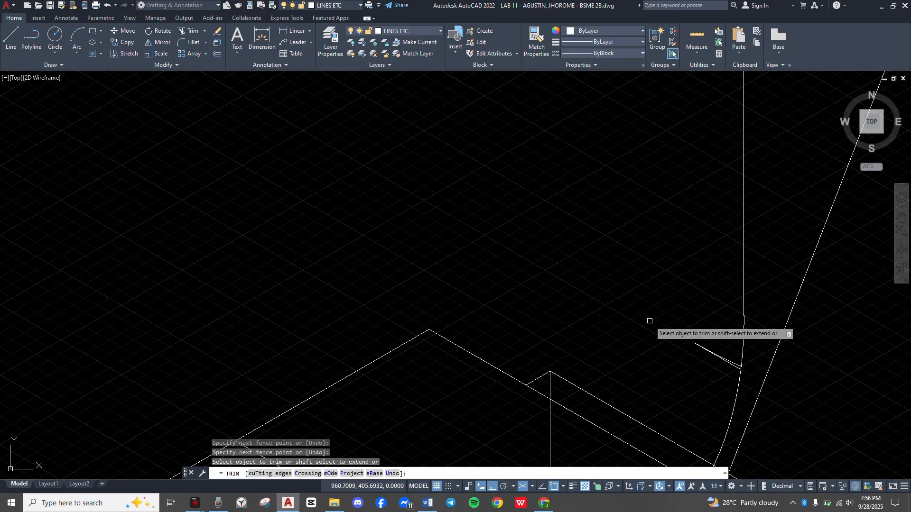
Trim the leftover slivers beside the left fillet arc and the base's rear left vertical edge below the inner step line.
scroll(650, 318, "down", 4)
scroll(660, 327, "up", 1)
scroll(664, 332, "up", 5)
scroll(665, 330, "up", 1)
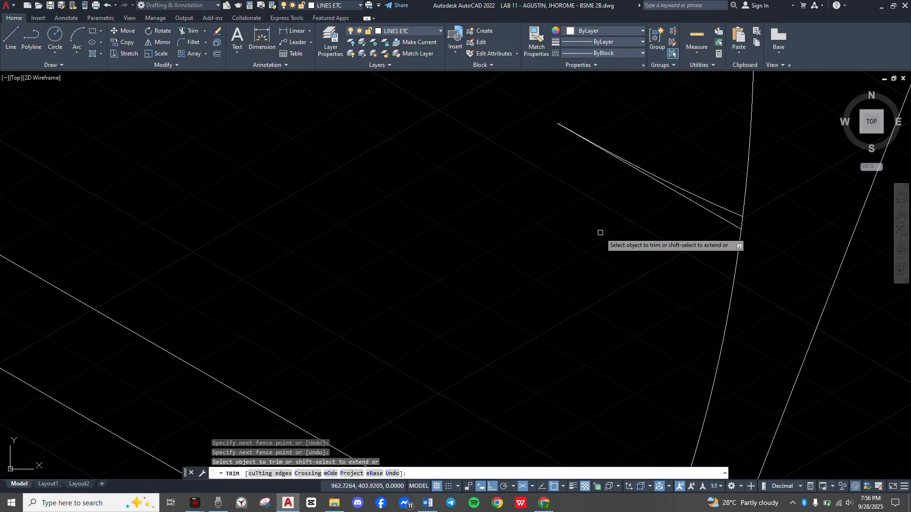
left_click_drag(601, 231, 694, 99)
scroll(596, 229, "down", 4)
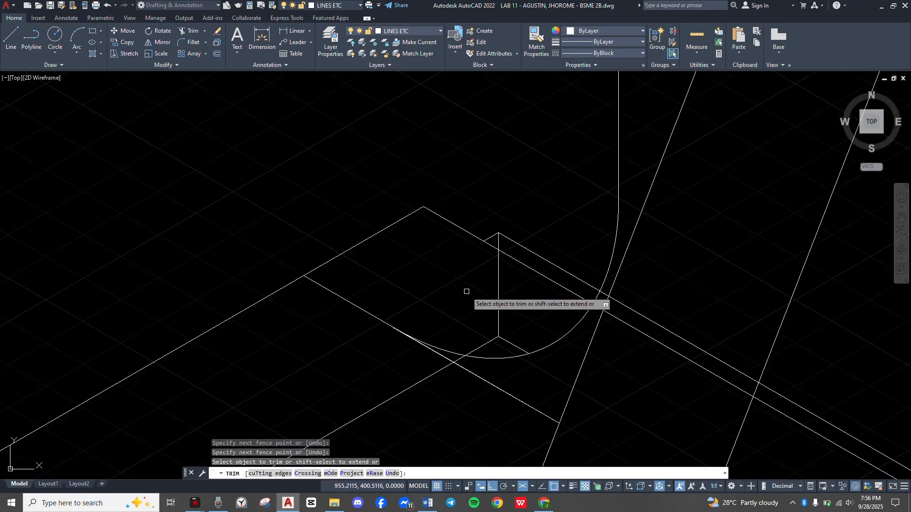
mouse_move(474, 284)
left_mouse_down()
mouse_move(528, 314)
mouse_move(512, 313)
left_mouse_up()
scroll(512, 312, "down", 5)
middle_click_drag(514, 301, 548, 241)
key("Escape")
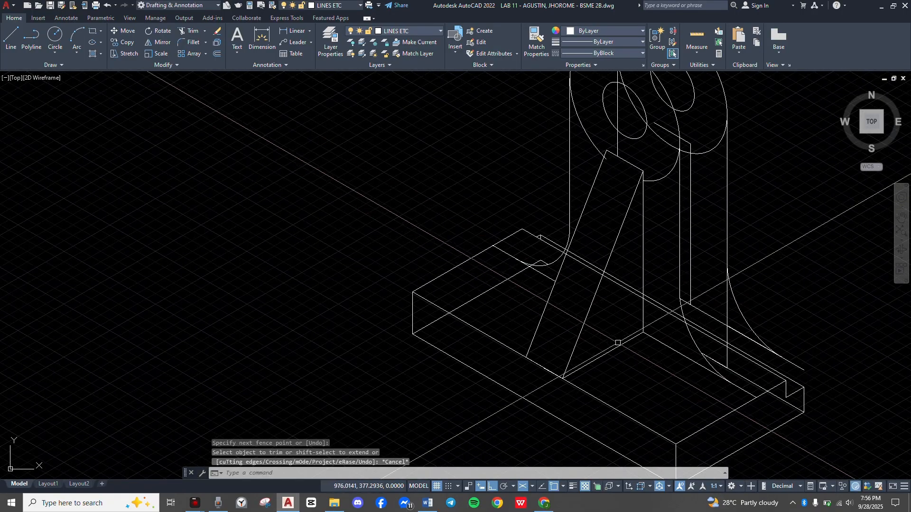
Select the rear outer ellipse at the top of the upright.
scroll(761, 316, "up", 2)
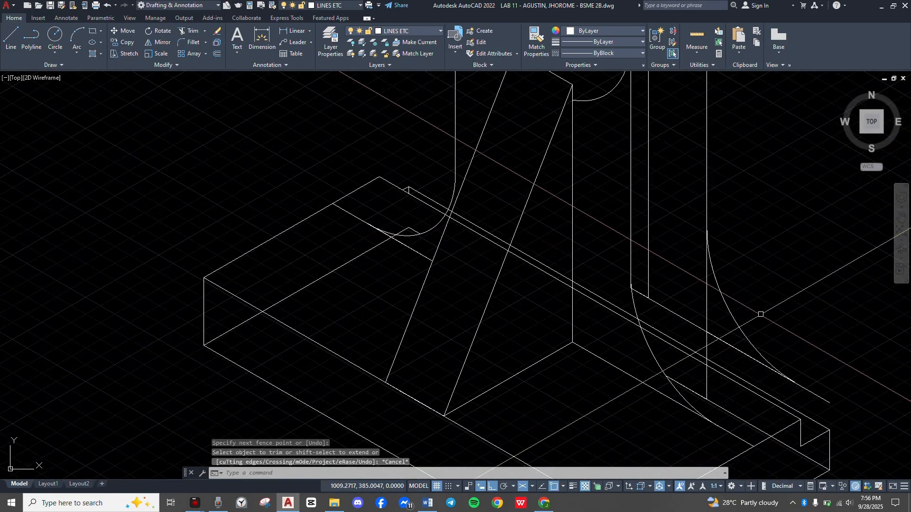
scroll(732, 286, "down", 2)
scroll(740, 212, "down", 2)
scroll(746, 311, "up", 5)
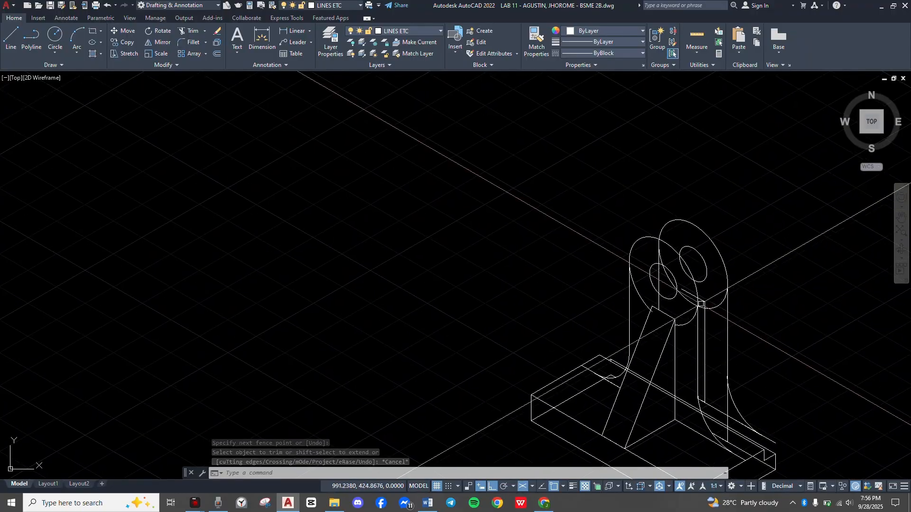
left_click(751, 343)
left_click(754, 281)
scroll(768, 323, "down", 3)
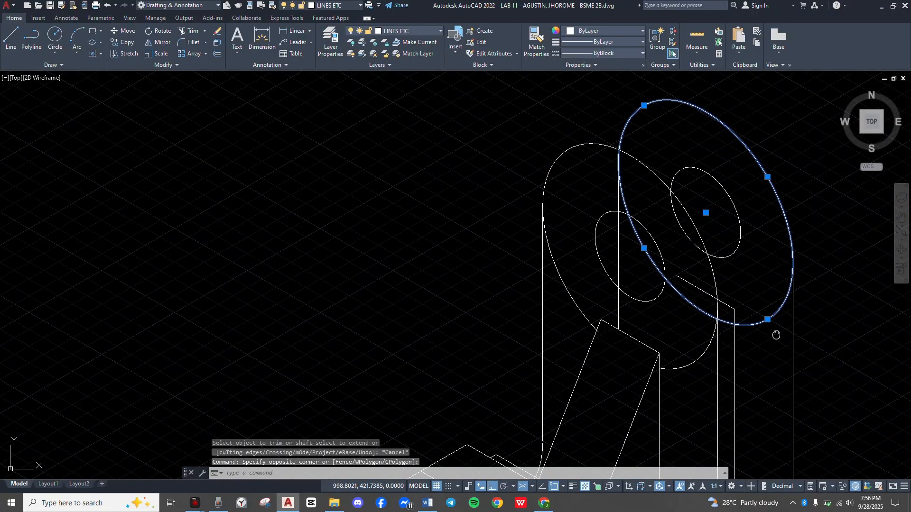
Switch to the Word document, examine the boss thickness and rear recess depth in the front and side views, and return to AutoCAD.
key("alt+Tab")
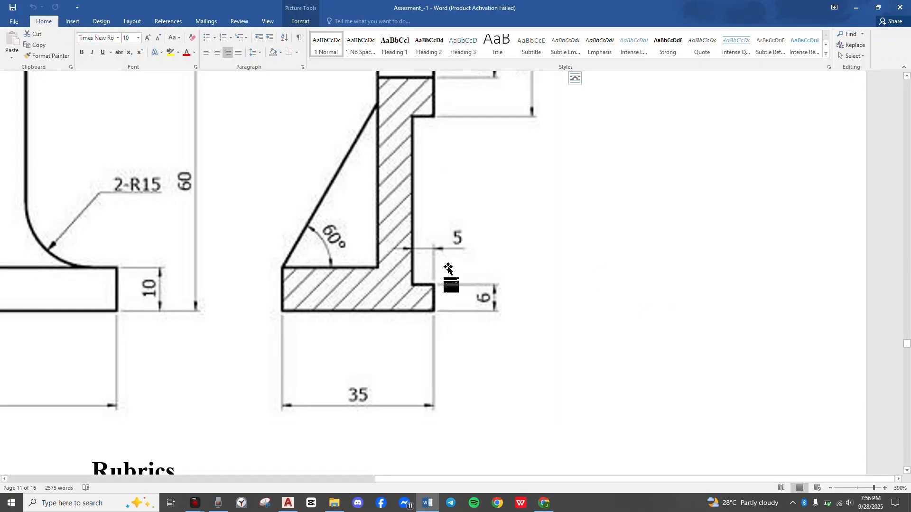
scroll(448, 269, "up", 4)
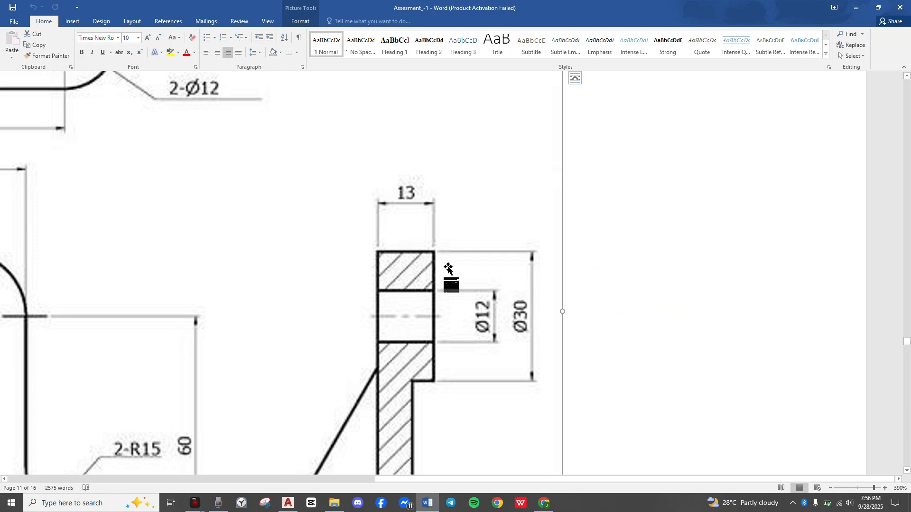
scroll(449, 269, "left", 10)
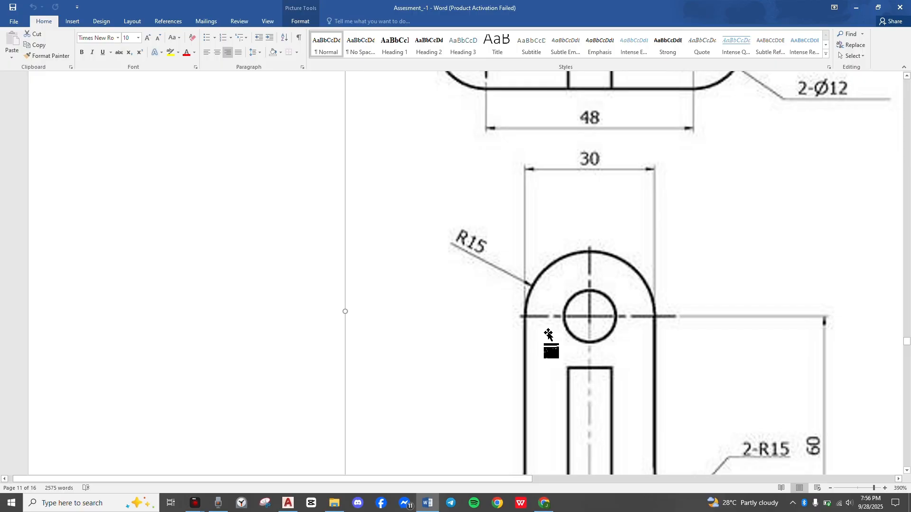
scroll(520, 271, "right", 10)
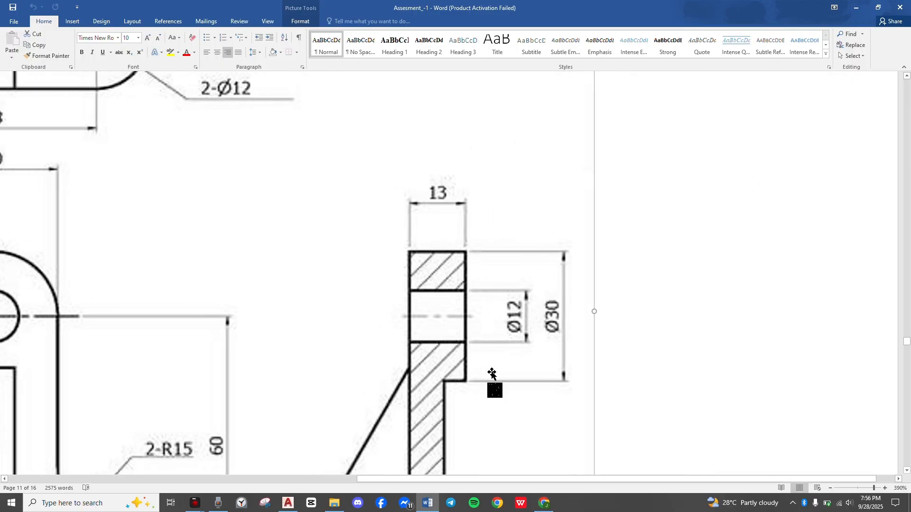
scroll(491, 375, "down", 6)
scroll(474, 379, "up", 3)
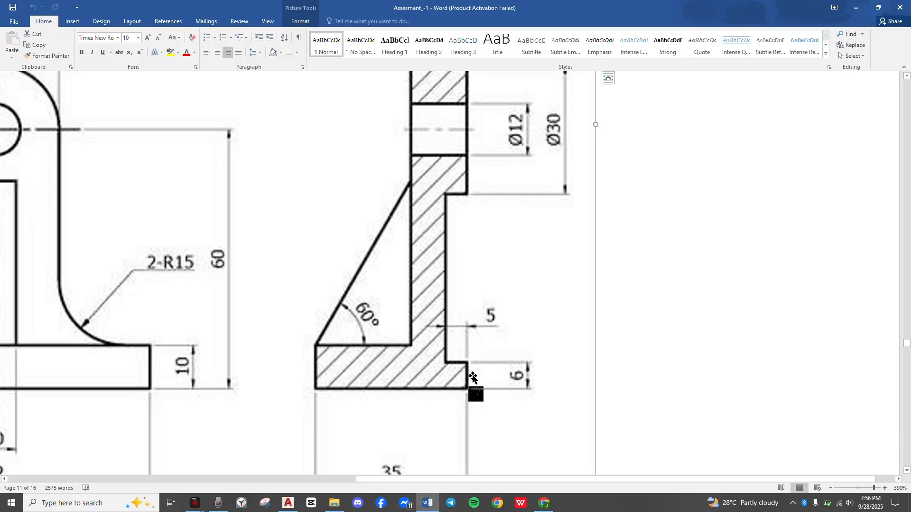
scroll(473, 377, "up", 2)
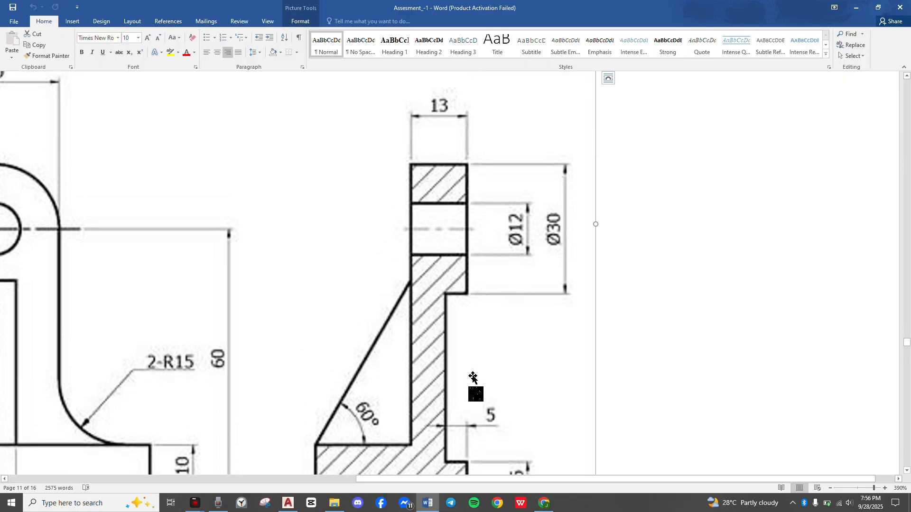
key("alt+Tab")
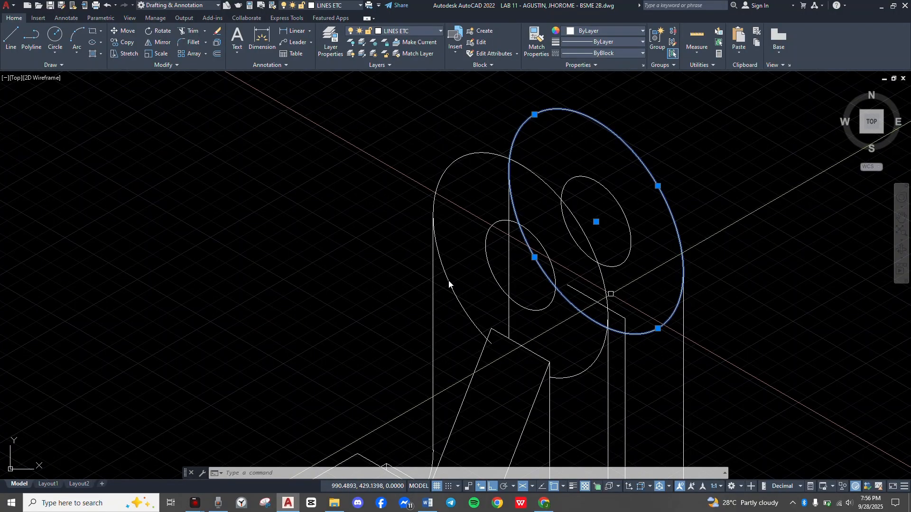
Copy the selected rear outer ellipse from its center 5 units toward the front of the upright.
type("co")
key("space")
left_click(596, 221)
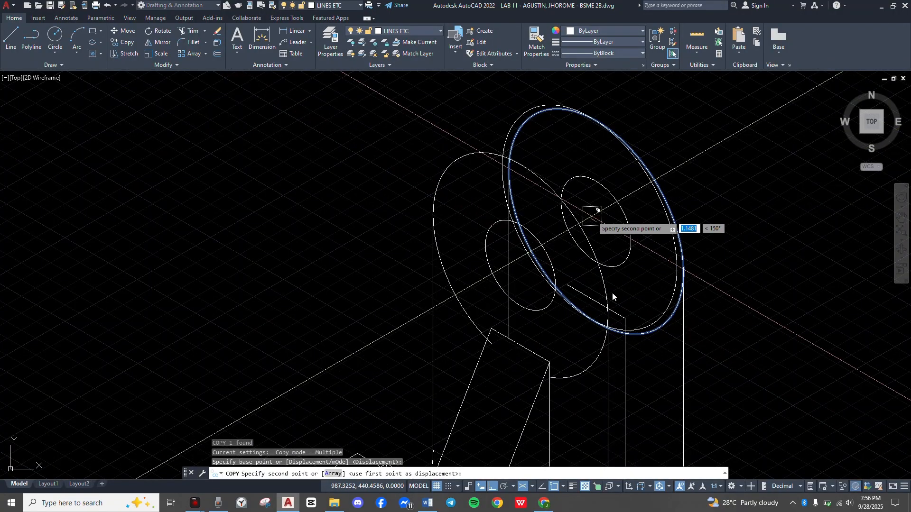
type("5")
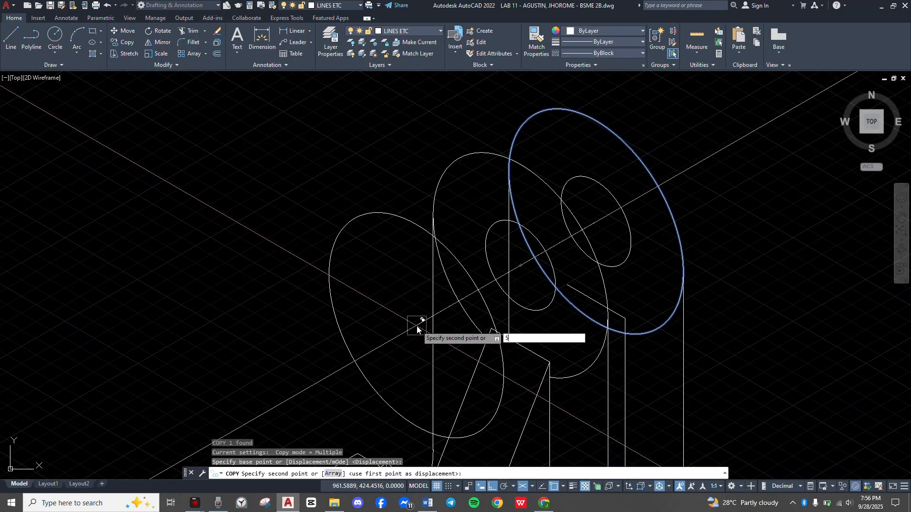
key("Return")
key("Escape")
scroll(603, 377, "up", 6)
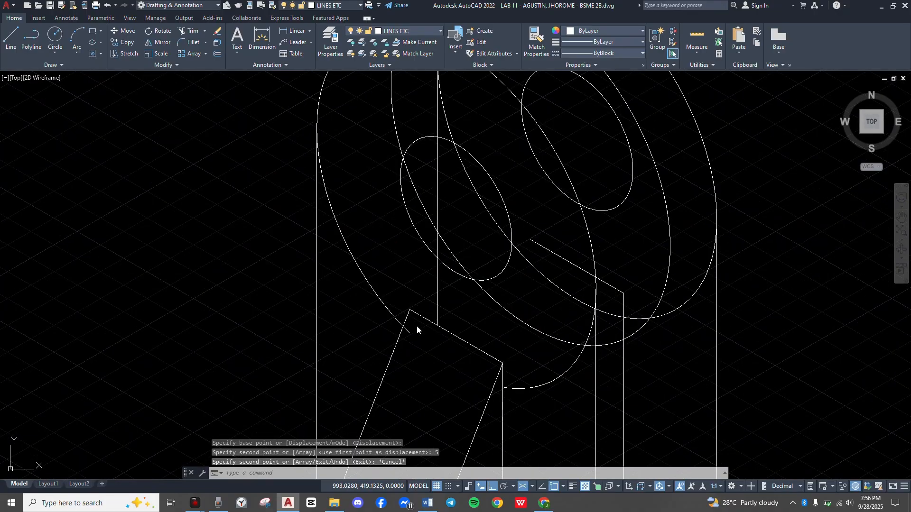
left_click(600, 359)
left_click(554, 365)
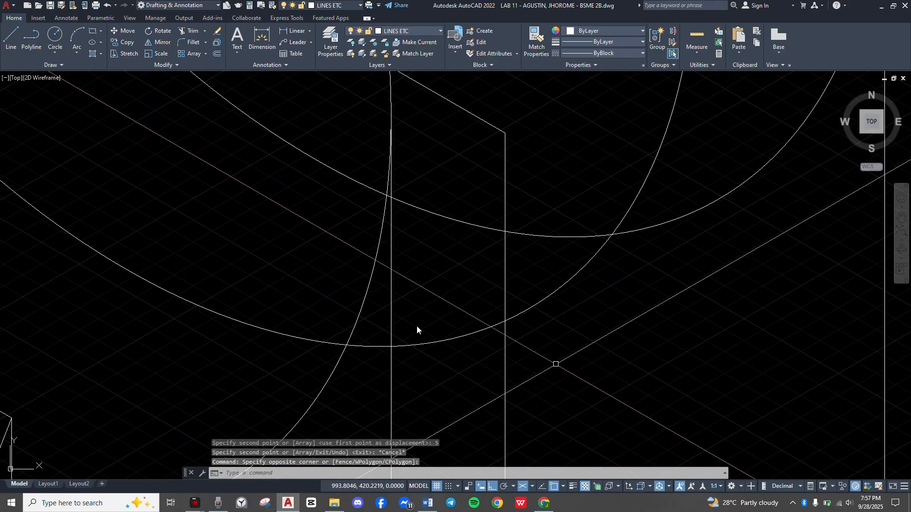
scroll(555, 363, "down", 4)
middle_click_drag(555, 364, 674, 258)
scroll(686, 283, "down", 4)
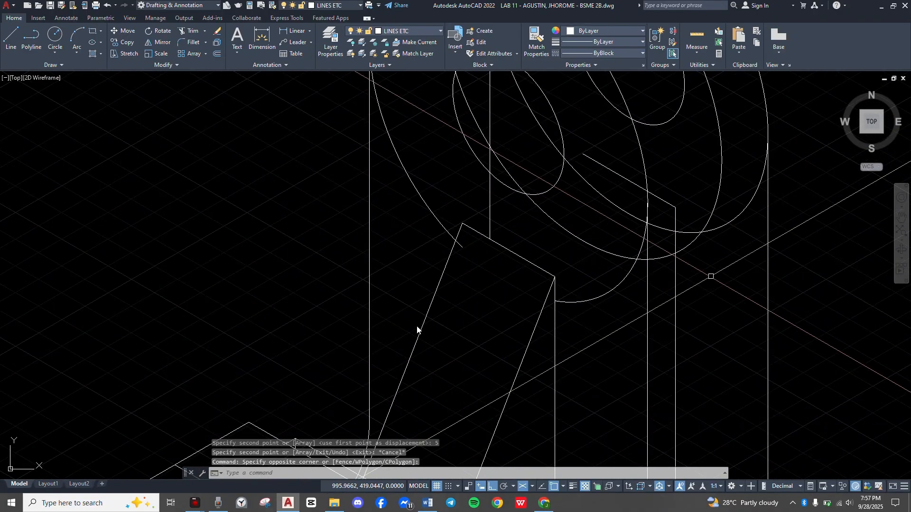
scroll(719, 280, "down", 2)
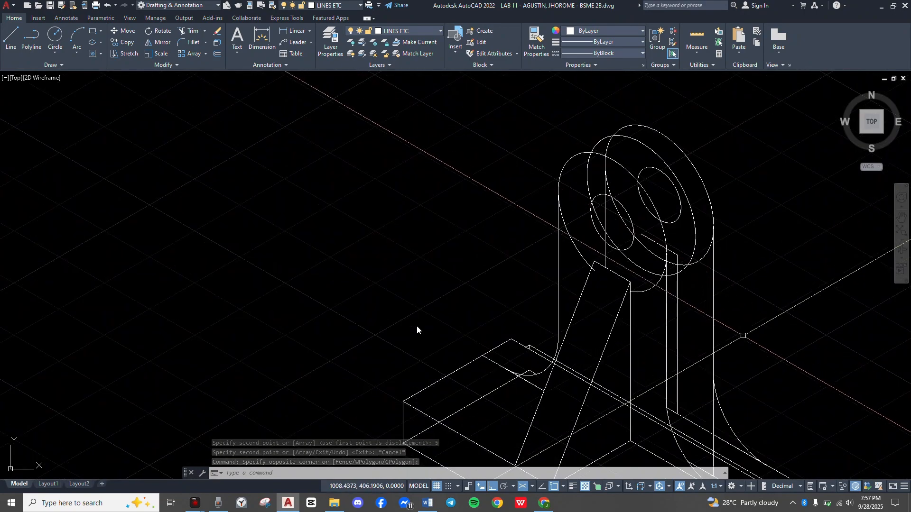
scroll(743, 337, "up", 4)
middle_click_drag(742, 339, 741, 237)
scroll(741, 237, "down", 2)
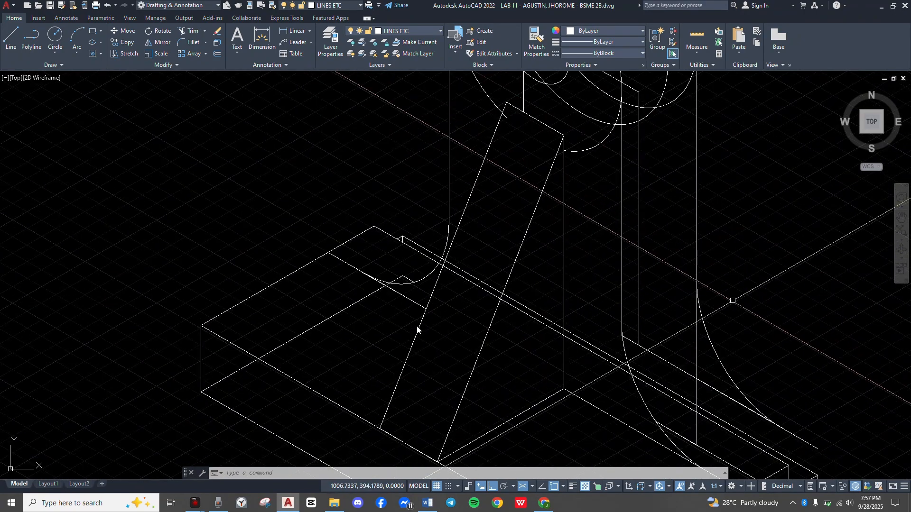
left_click(733, 310)
left_click(708, 213)
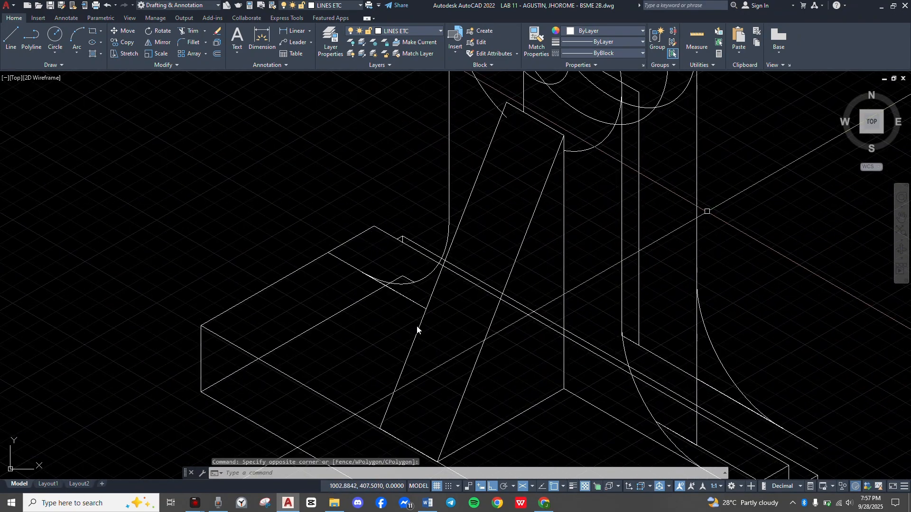
Copy the upright's outer right vertical edge and its fillet arc 5 units toward the front along the isometric axis.
left_click(707, 210)
left_click(694, 203)
left_click(727, 324)
left_click(704, 338)
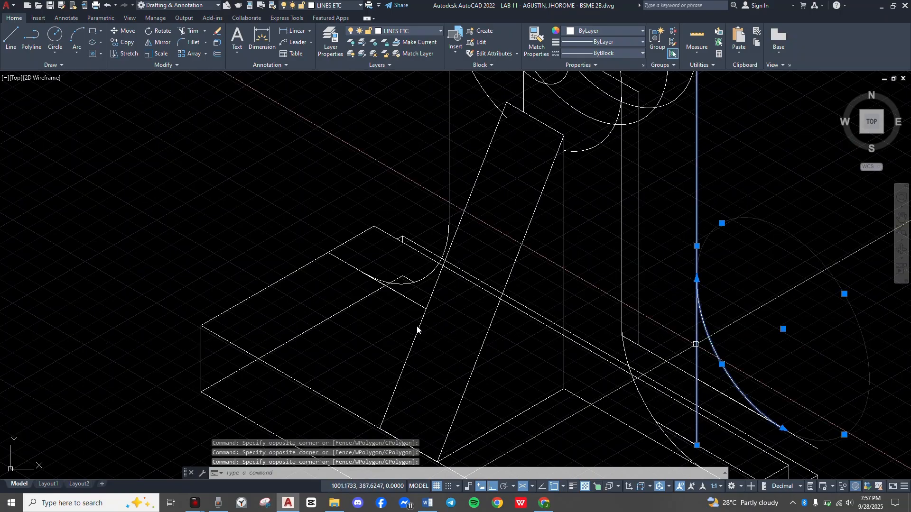
scroll(417, 327, "down", 3)
scroll(417, 328, "up", 4)
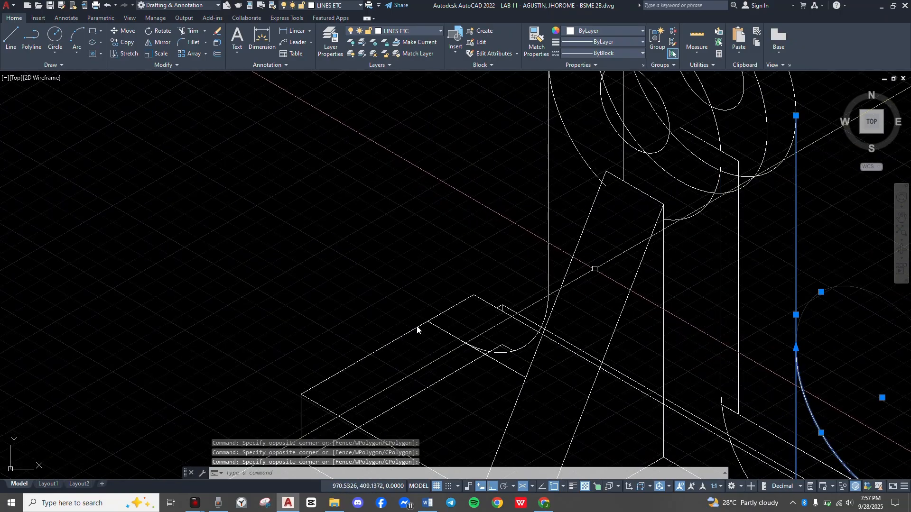
scroll(417, 327, "down", 3)
scroll(417, 327, "up", 5)
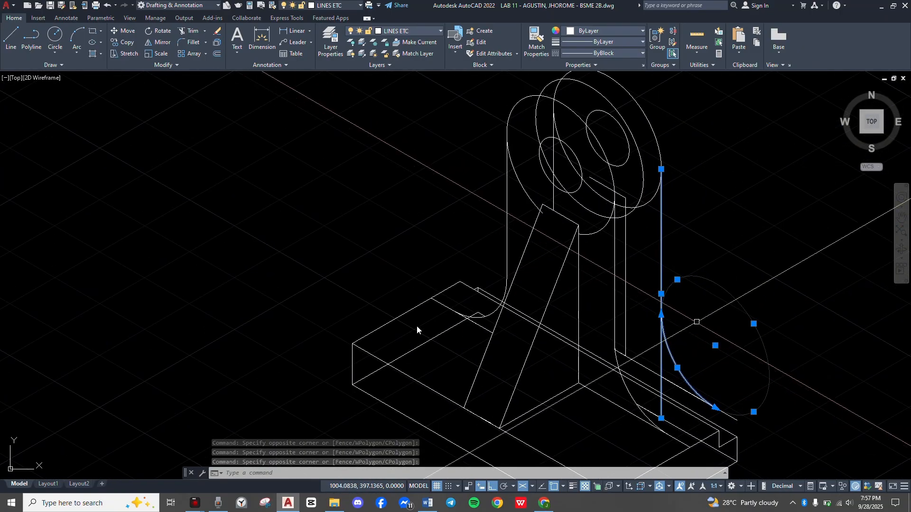
type("co")
key("Return")
left_click(636, 354)
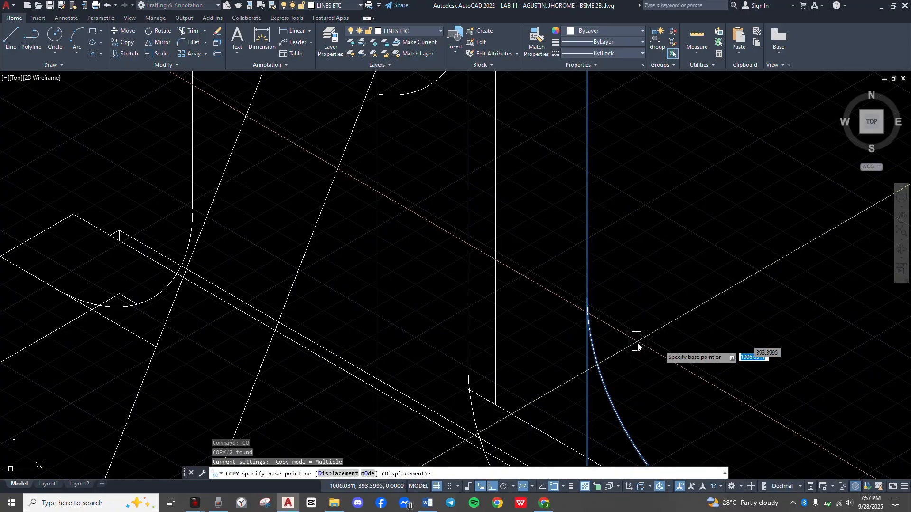
type("5")
key("Return")
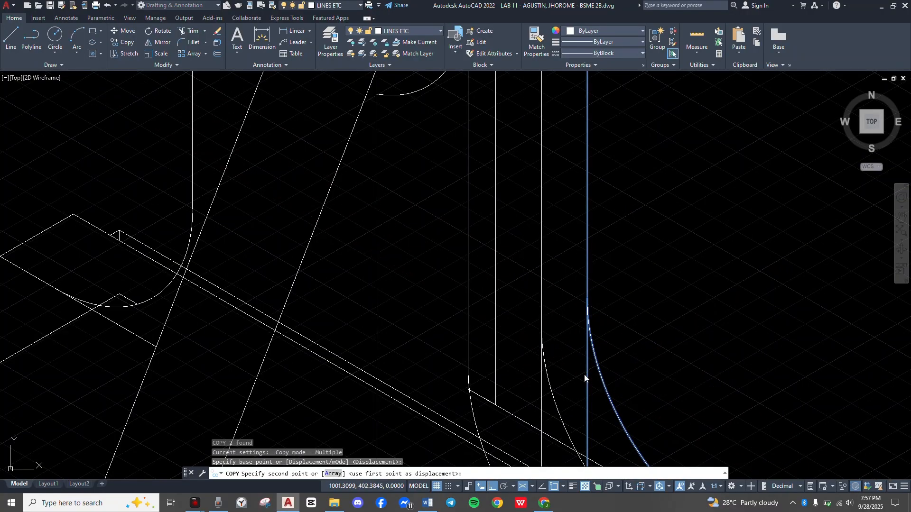
key("Escape")
Delete the original outer right vertical edge and fillet arc, keeping the copied pair.
scroll(605, 364, "down", 2)
left_click(630, 358)
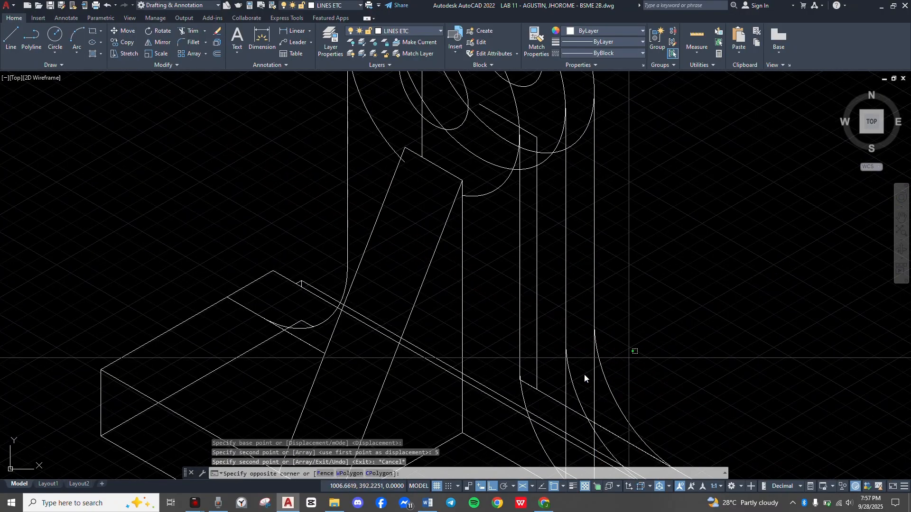
left_click(592, 333)
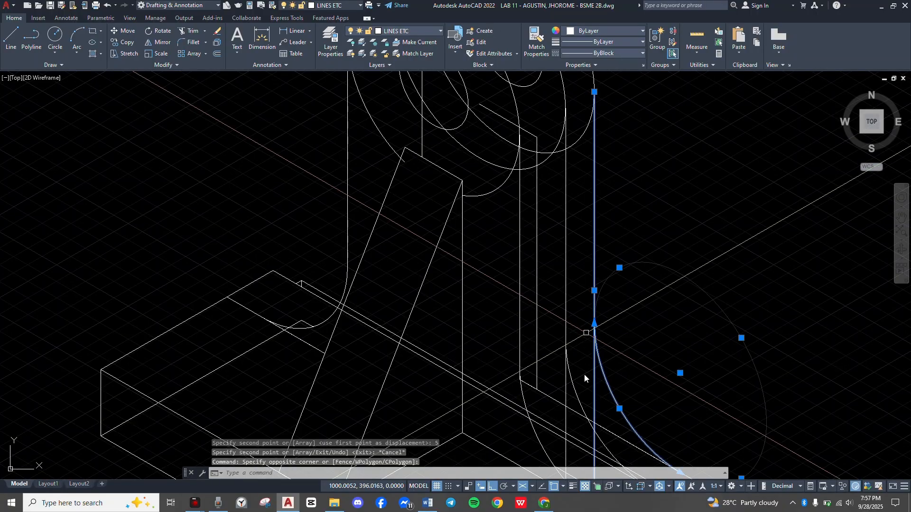
scroll(707, 349, "down", 2)
middle_click_drag(678, 374, 712, 338)
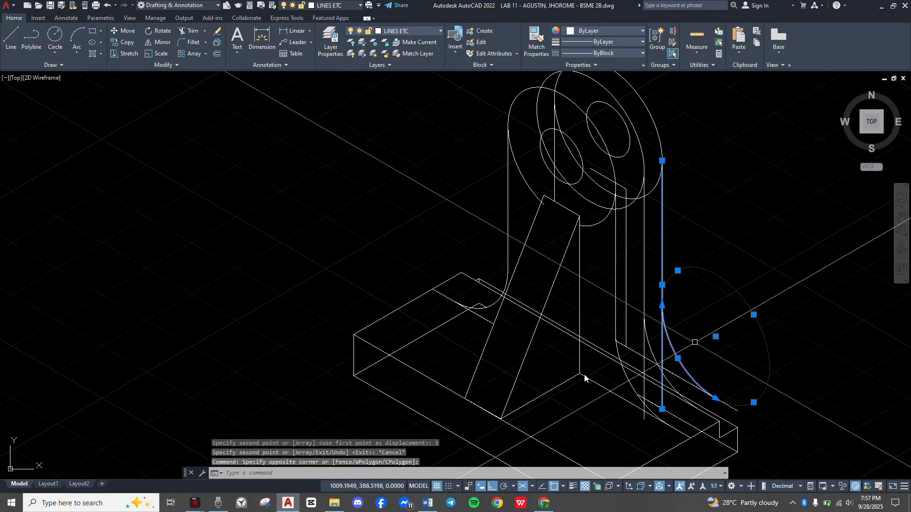
key("Delete")
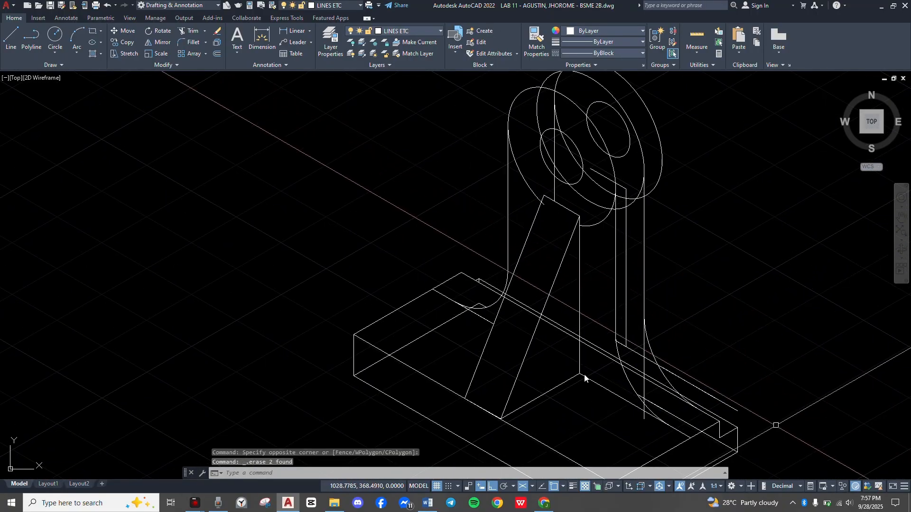
Delete the long isometric construction line running from the foot of the upright toward the right end of the base.
left_click(739, 416)
left_click(727, 407)
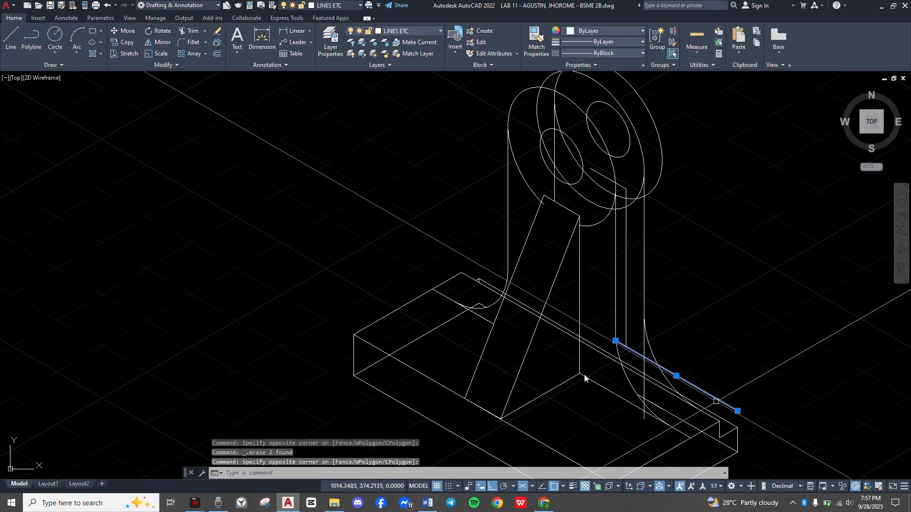
scroll(716, 402, "up", 8)
scroll(716, 401, "down", 6)
middle_click_drag(716, 401, 705, 348)
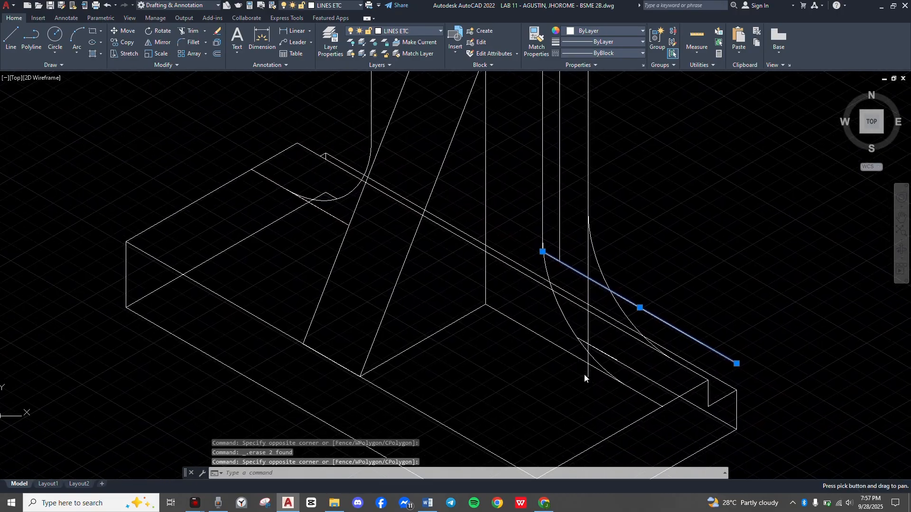
key("Delete")
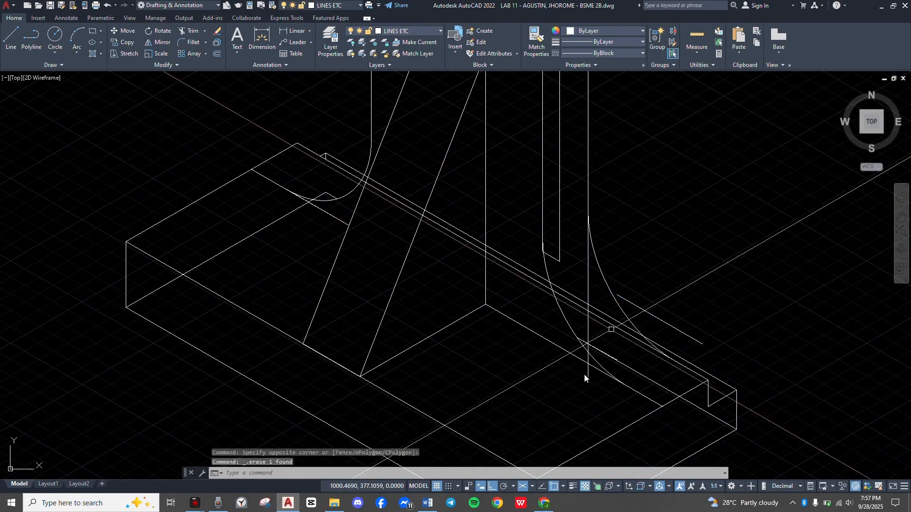
Trim the lower end of the copied vertical edge and the short base line crossing the front right fillet arc.
scroll(584, 374, "up", 5)
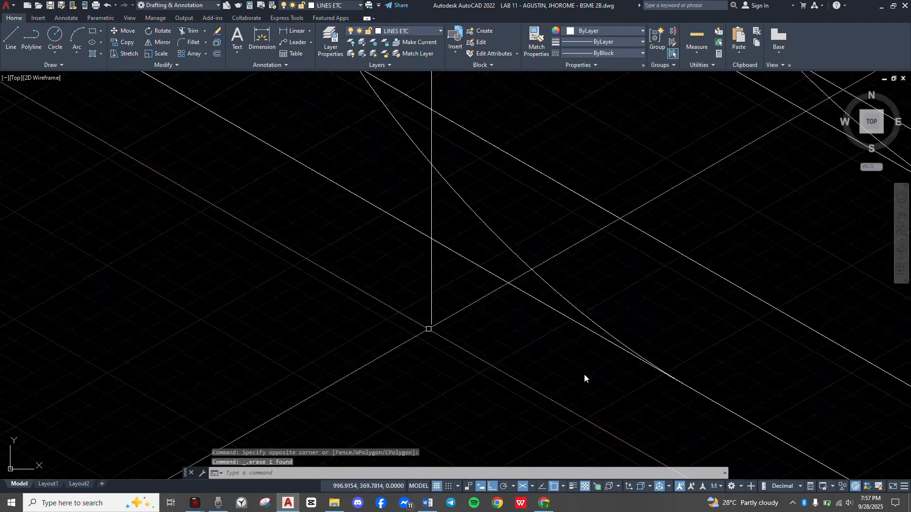
type("tr")
key("Return")
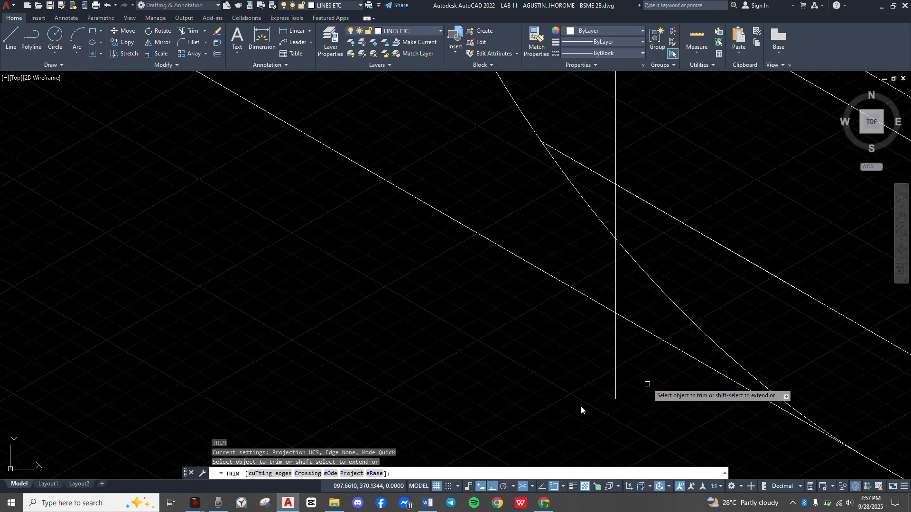
left_click(647, 384)
left_click(559, 337)
scroll(565, 360, "down", 4)
middle_click_drag(568, 361, 592, 396)
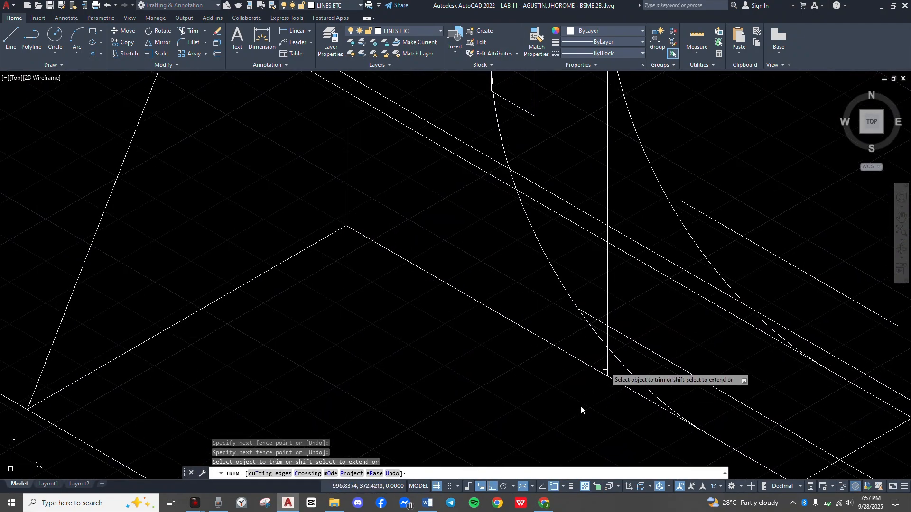
left_click(606, 368)
left_click(633, 351)
left_click(592, 318)
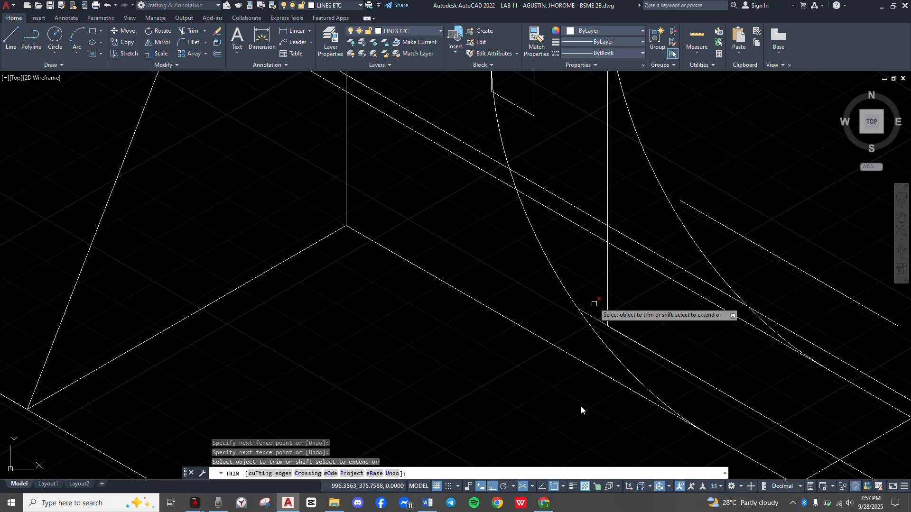
left_click(593, 299)
left_click(645, 357)
Trim the copied vertical edge below its fillet tangent and the base's rear edges between the two right fillet arcs.
scroll(643, 341, "down", 4)
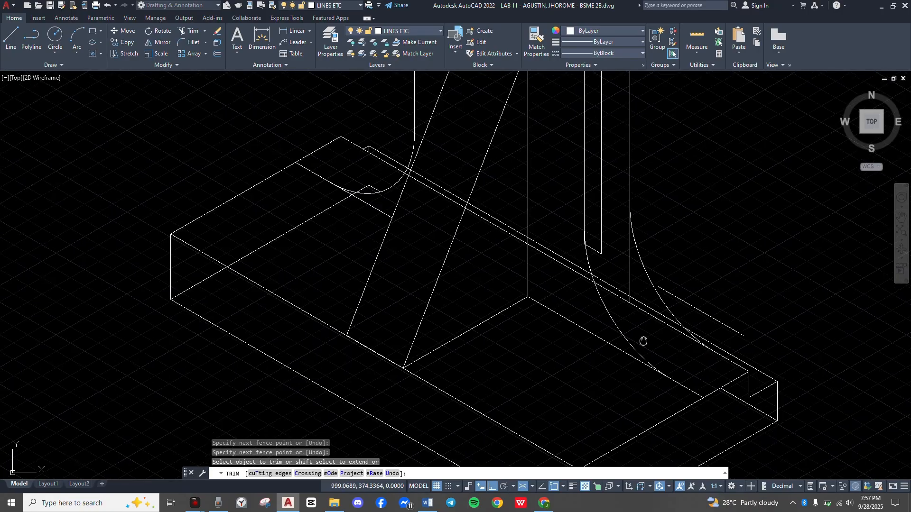
middle_click_drag(643, 341, 644, 417)
scroll(642, 413, "up", 7)
left_click(638, 311)
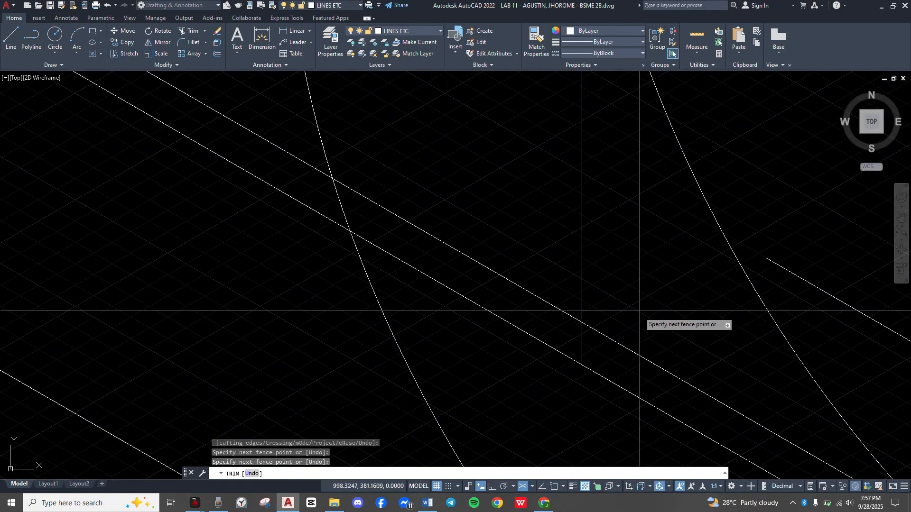
left_click(628, 378)
left_click(514, 362)
left_click(631, 239)
key("Return")
scroll(599, 308, "down", 3)
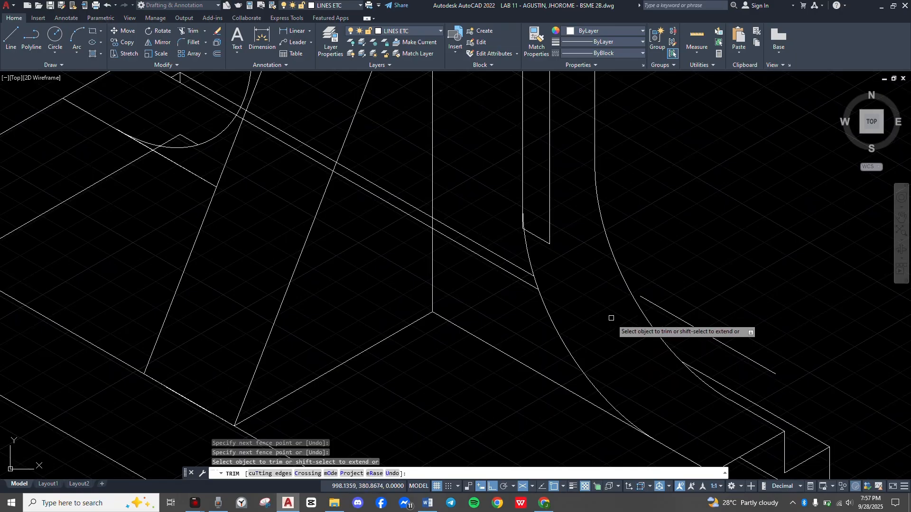
Trim the base's rear edges back to the rib's vertical edge and clear the leftover inner line beside the front right fillet.
scroll(611, 318, "down", 2)
left_click(542, 306)
left_click(554, 209)
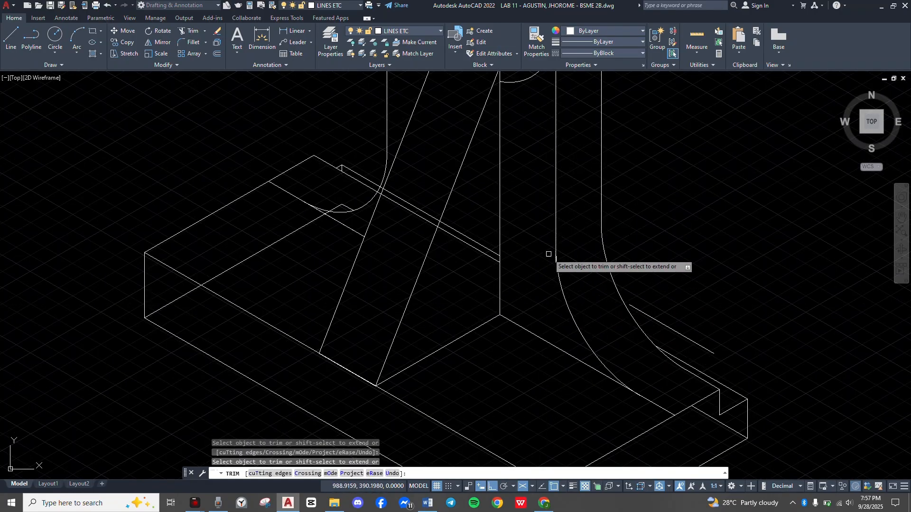
scroll(549, 255, "up", 5)
left_click(578, 318)
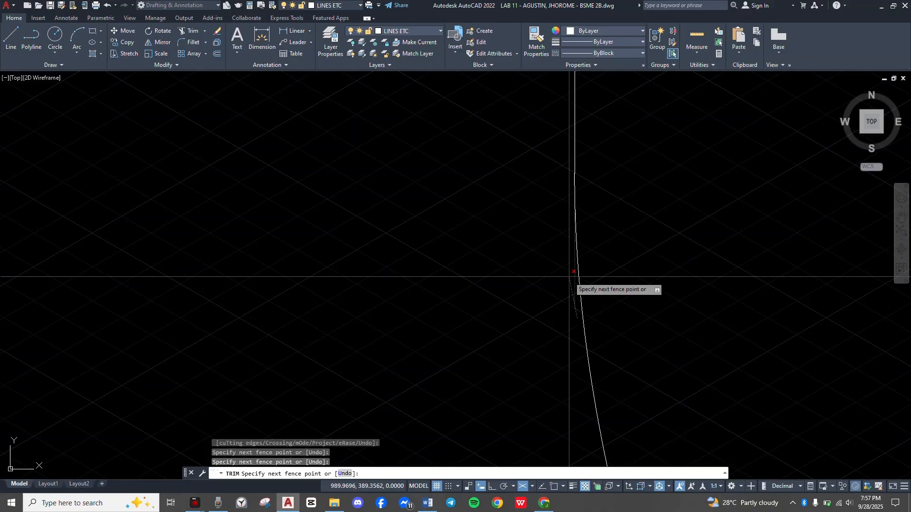
left_click(567, 279)
scroll(508, 321, "down", 5)
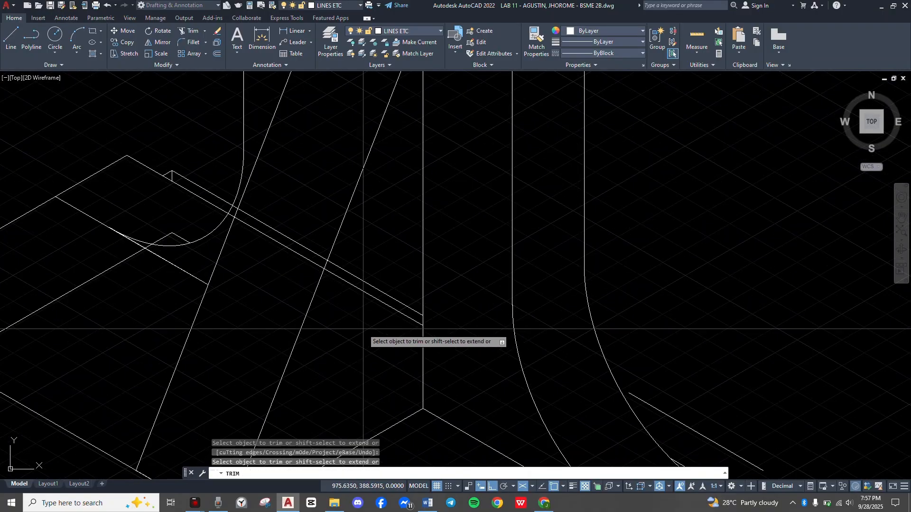
Trim the base's rear edges where they pass behind the inclined rib.
left_click(239, 294)
left_click(318, 169)
scroll(472, 242, "down", 5)
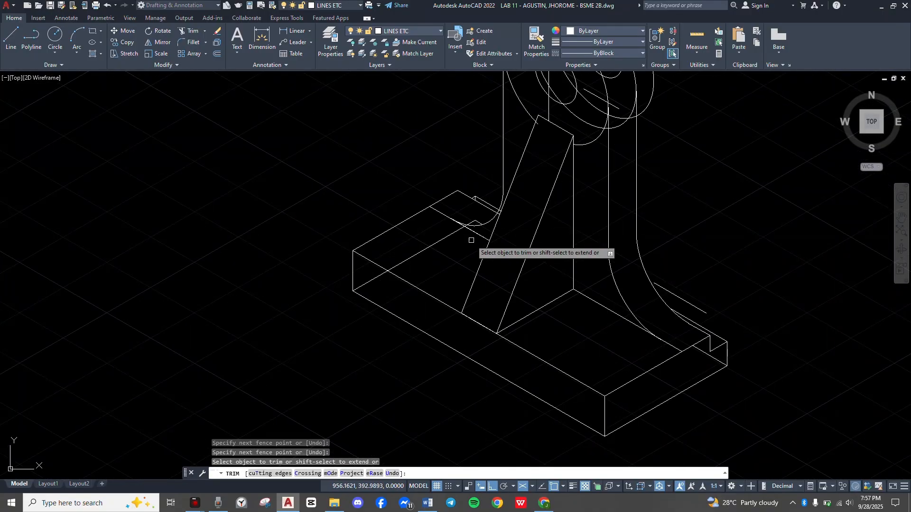
scroll(447, 356, "up", 5)
key("Escape")
Copy the left vertical edge and its fillet arc rearward along the 30° axis, checking the thickness dimensions in the Word reference drawing.
scroll(478, 378, "up", 3)
left_click(485, 360)
left_click(454, 305)
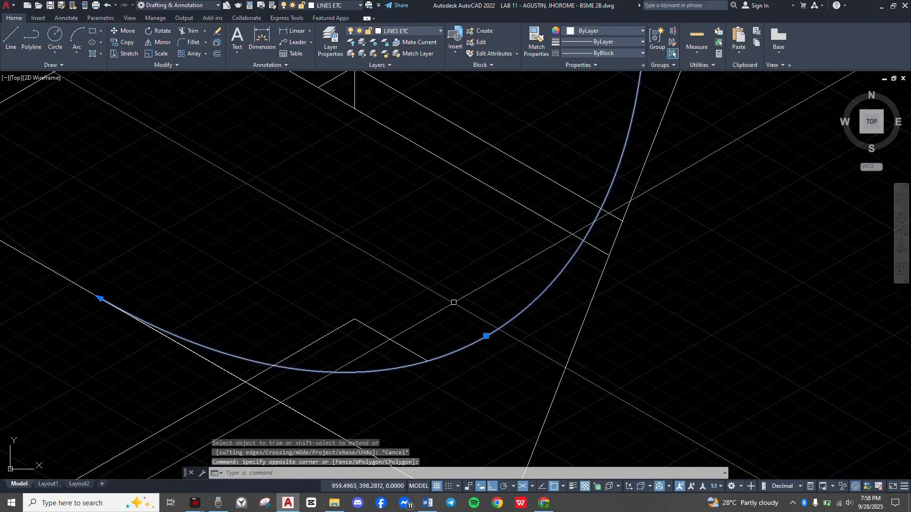
scroll(454, 303, "down", 6)
left_click(521, 300)
left_click(488, 268)
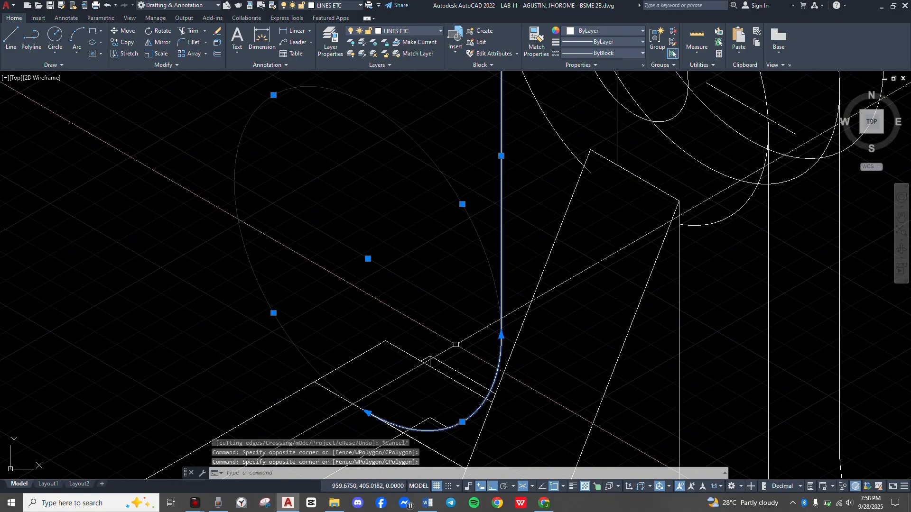
scroll(581, 353, "down", 5)
scroll(580, 353, "up", 4)
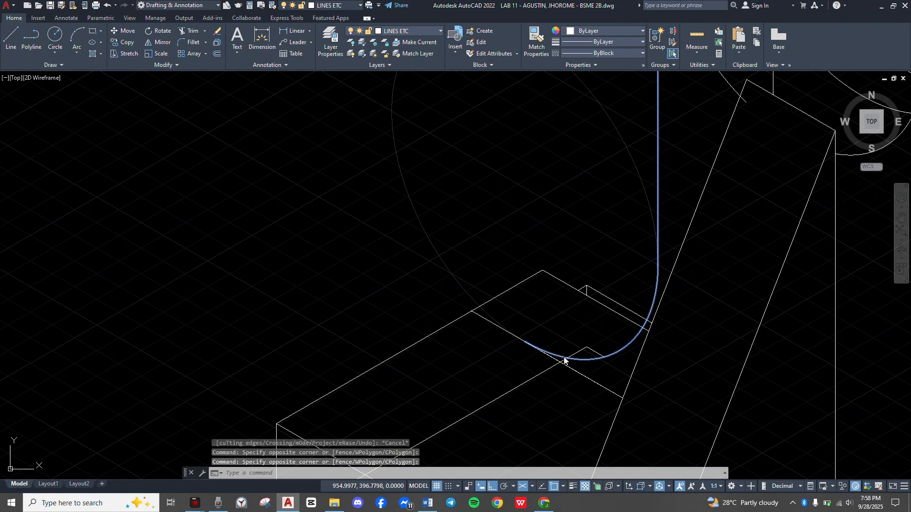
type("co")
key("Return")
left_click(543, 257)
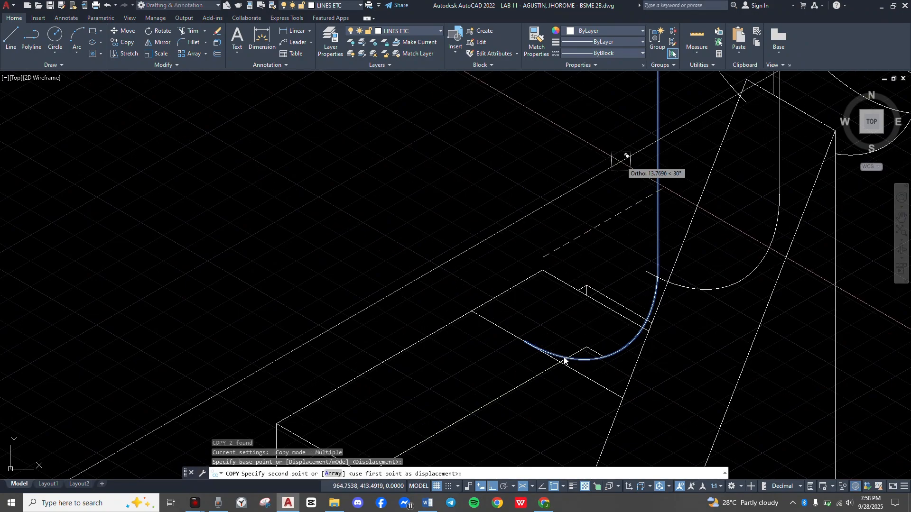
scroll(565, 359, "down", 3)
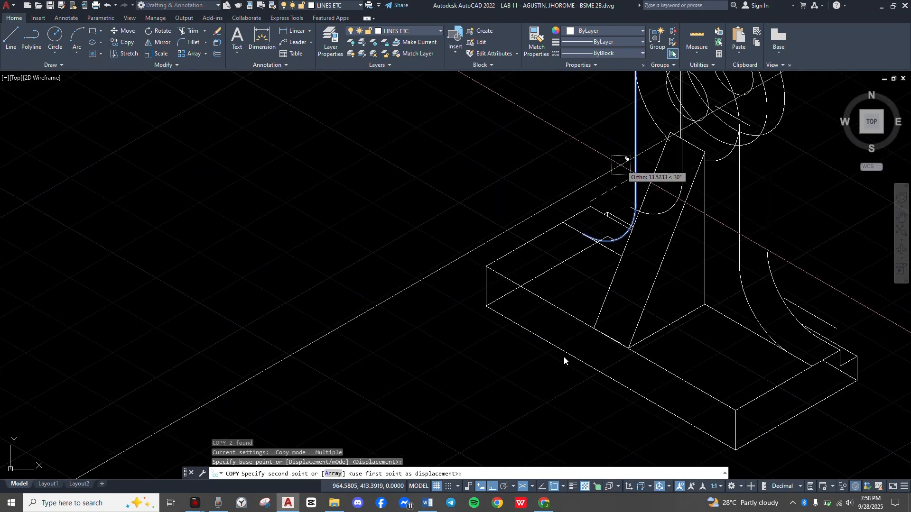
middle_click_drag(627, 159, 577, 200)
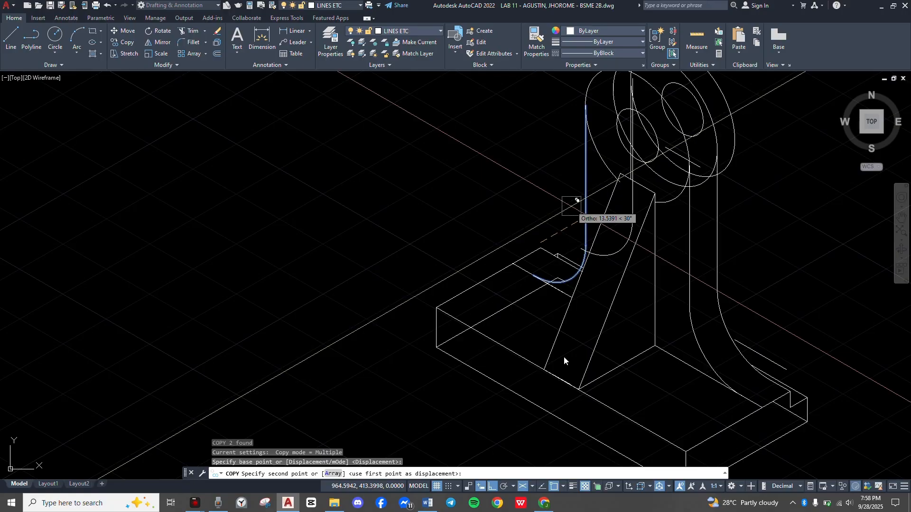
key("alt+Tab")
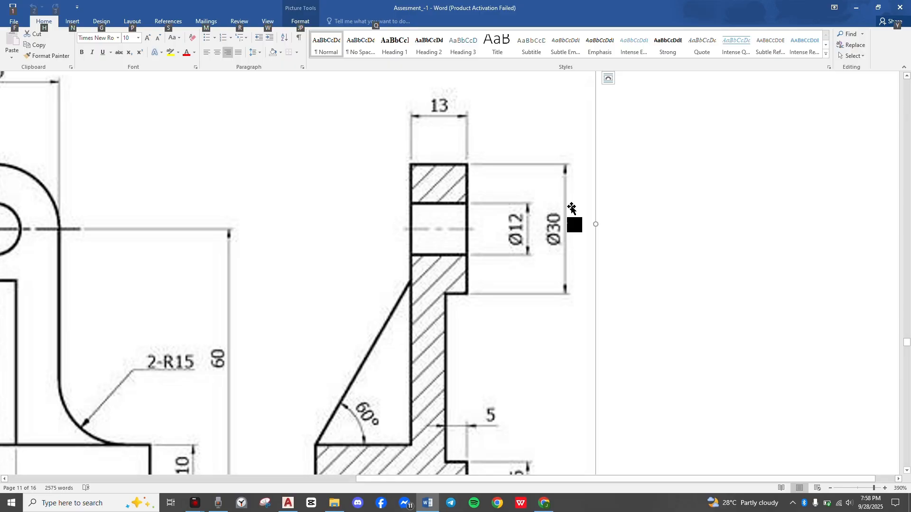
key("alt+Tab")
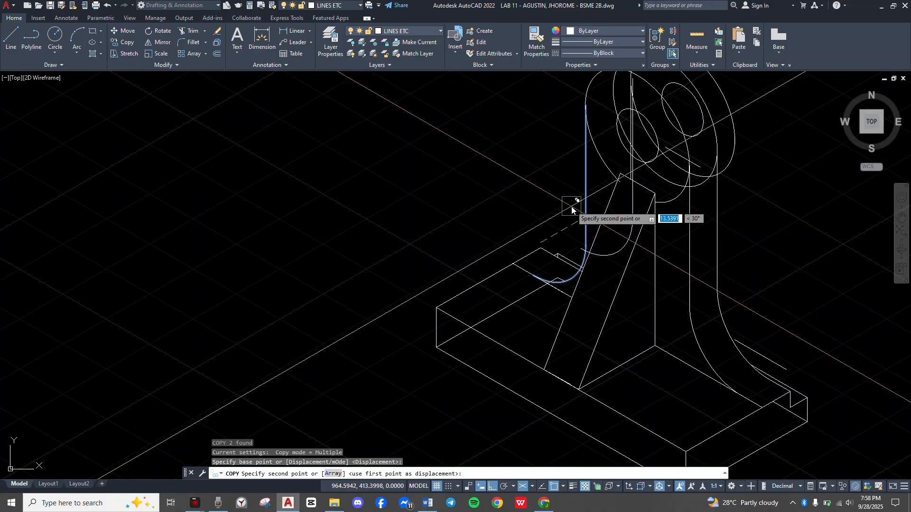
key("Escape")
scroll(572, 208, "up", 6)
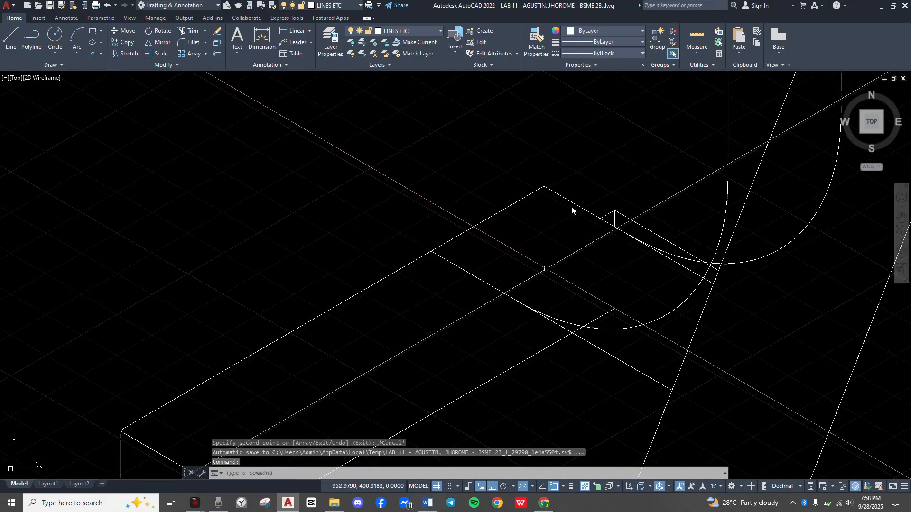
scroll(571, 206, "down", 4)
scroll(571, 206, "up", 4)
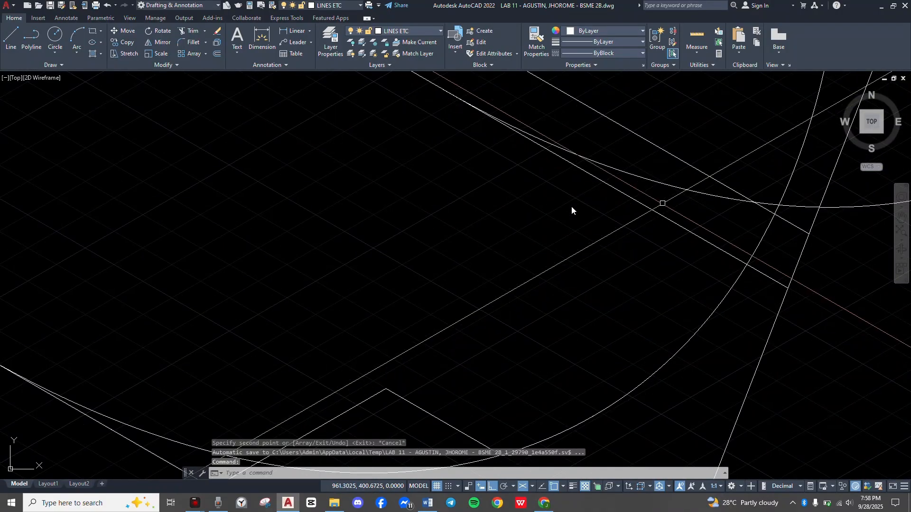
scroll(571, 205, "down", 2)
scroll(571, 206, "up", 2)
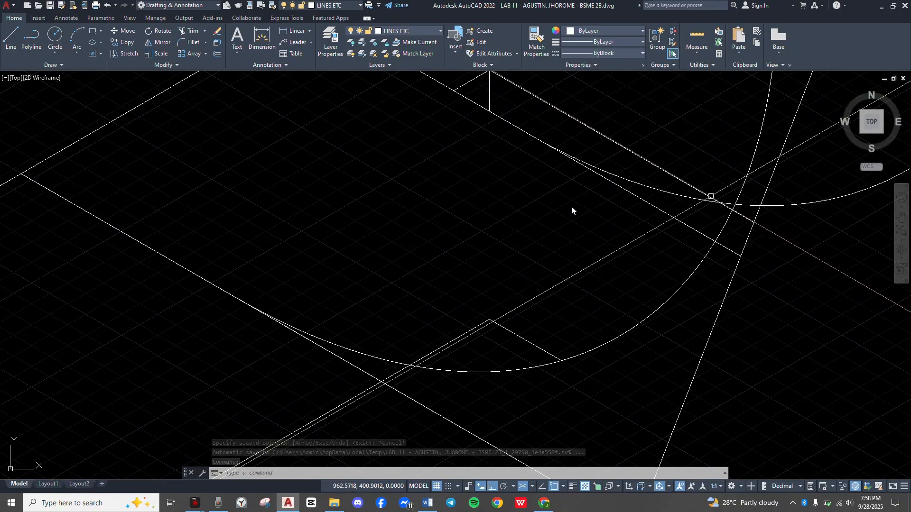
scroll(571, 205, "up", 3)
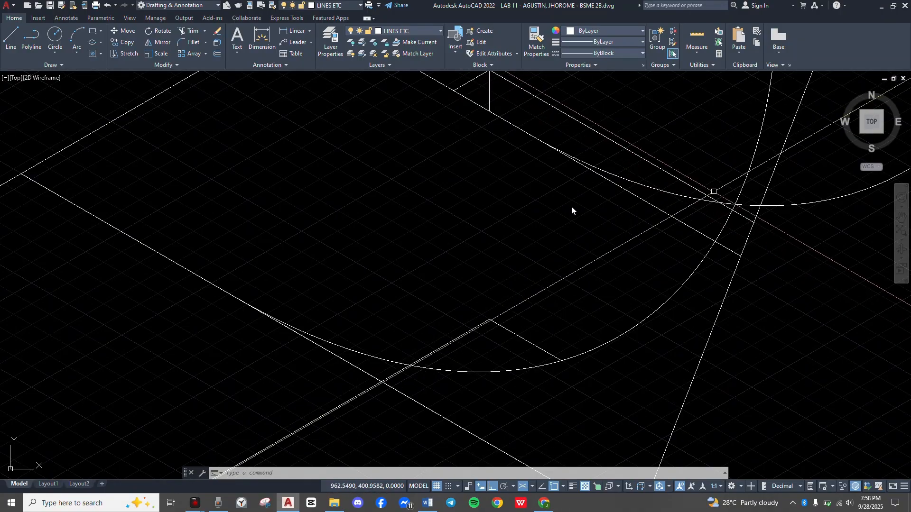
scroll(571, 205, "down", 2)
left_click(571, 206)
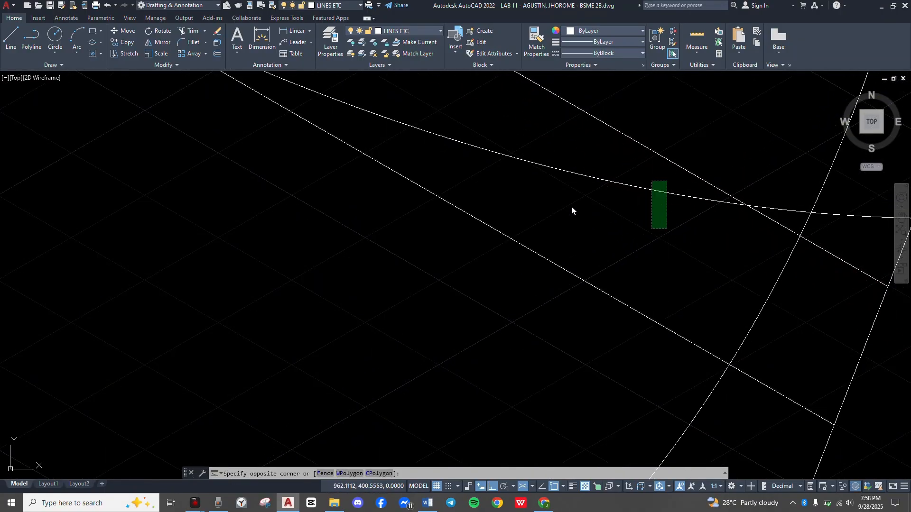
left_click(571, 205)
scroll(571, 206, "up", 5)
key("Escape")
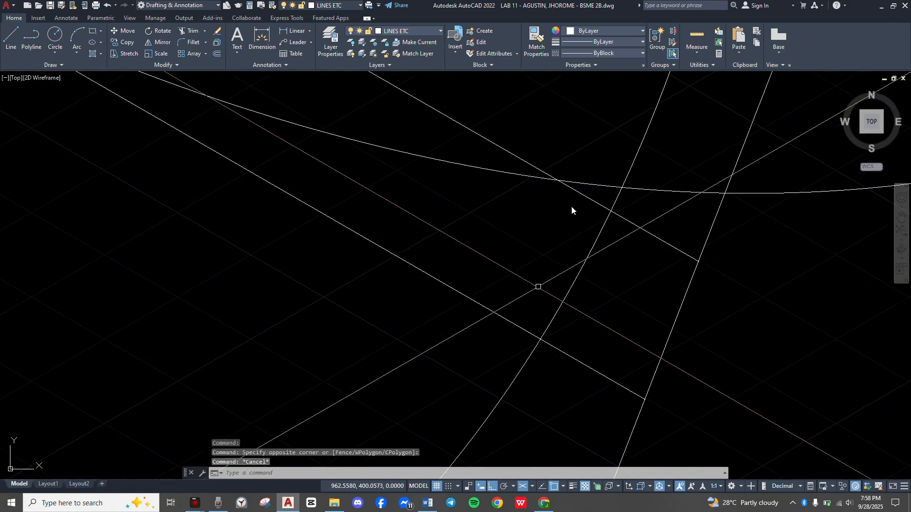
Trim the base's rear edges across the left fillet arcs and clear their leftover pieces between the front arc and the rib's inclined edge.
type("tr")
key("Return")
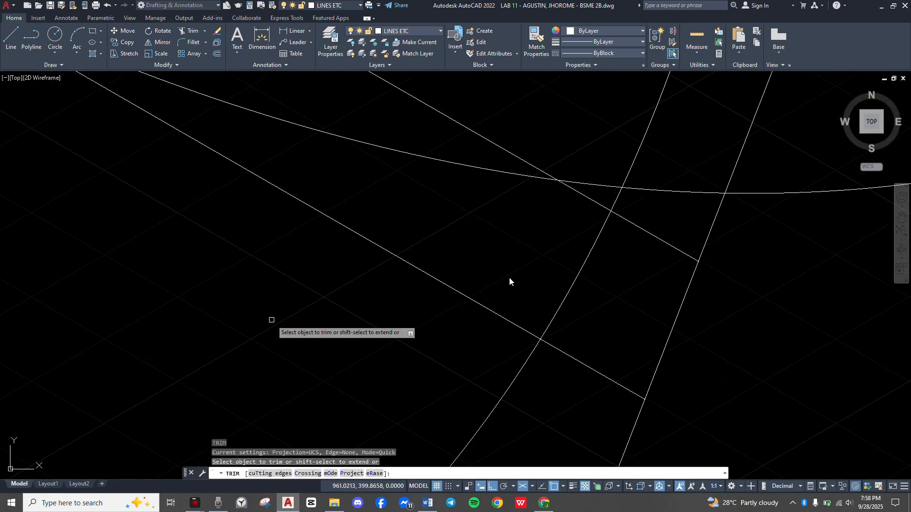
left_click(271, 321)
left_click(612, 202)
key("Return")
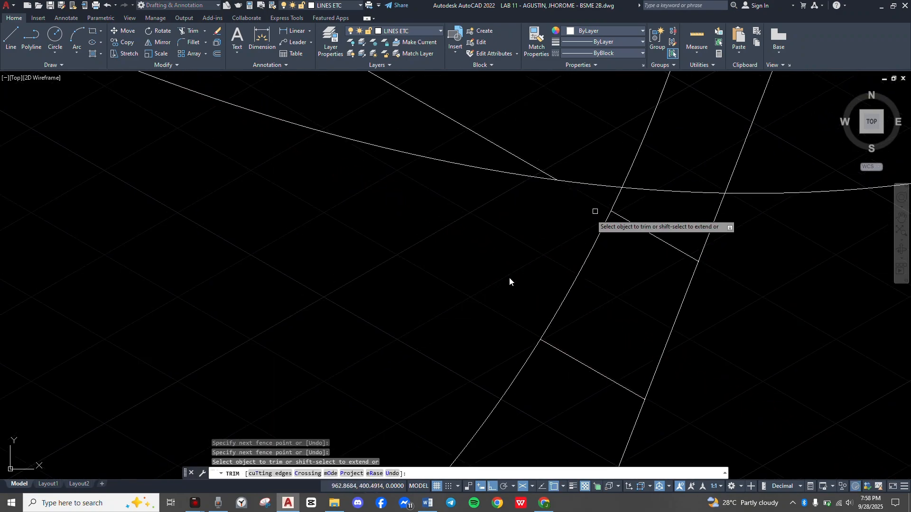
left_click(657, 221)
left_click(562, 401)
key("Return")
Trim the copied rear fillet arc and its vertical edge where they pass behind the front face and the inclined rib.
left_click(694, 140)
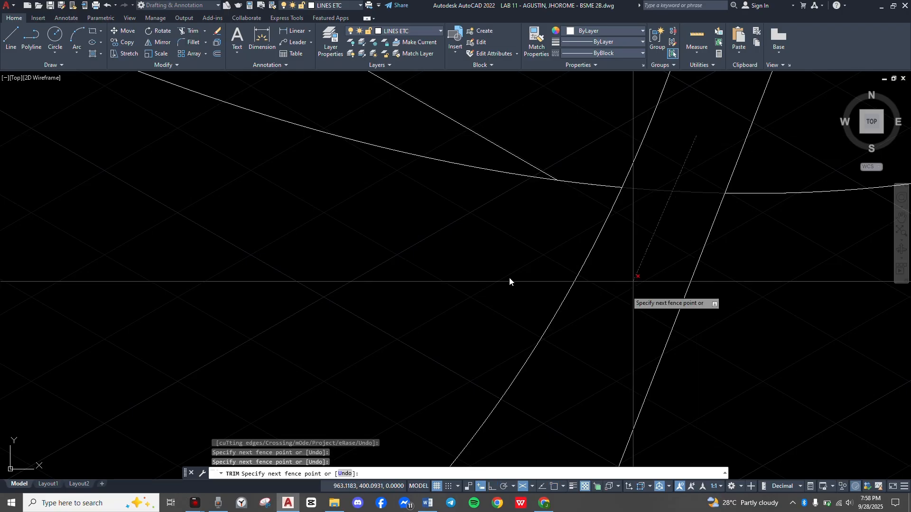
left_click(629, 292)
key("Return")
scroll(510, 279, "down", 5)
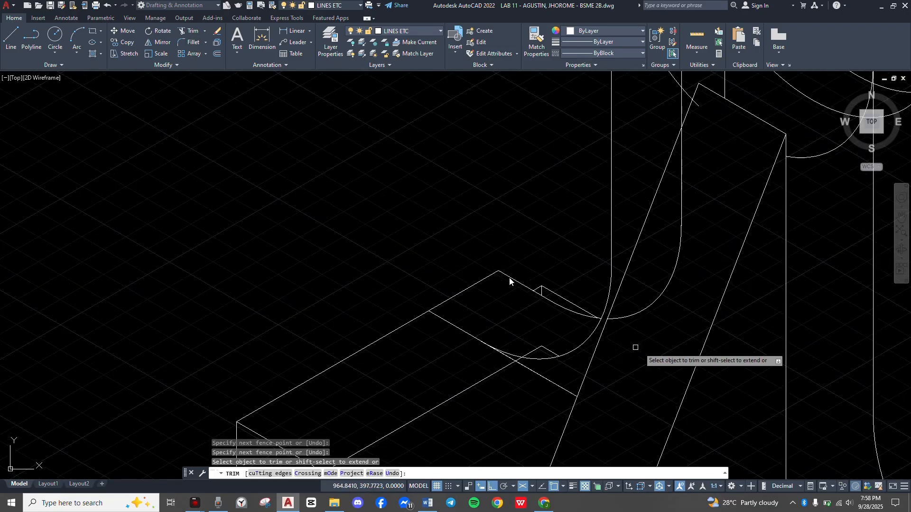
left_click_drag(642, 336, 648, 273)
left_click_drag(709, 206, 651, 227)
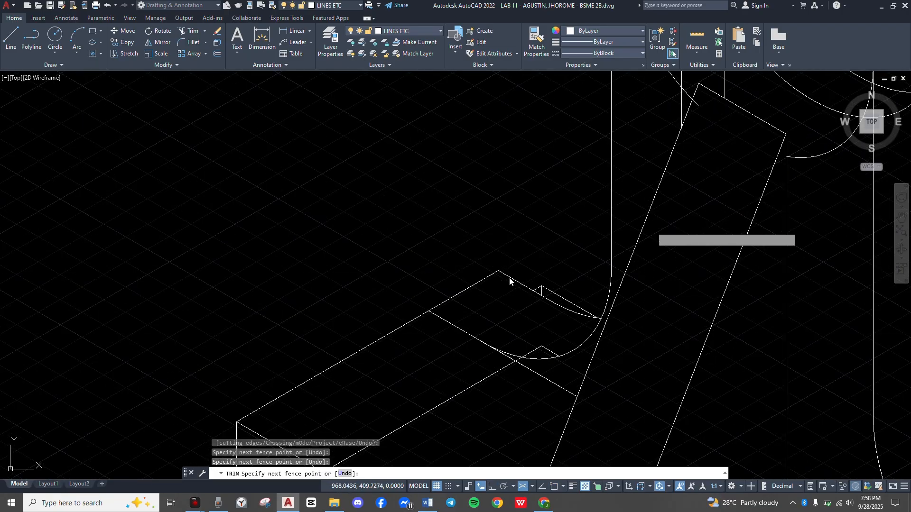
Try to trim the hidden rear arcs and vertical edges inside the upright's front rounded face, and undo the trim.
scroll(509, 281, "down", 3)
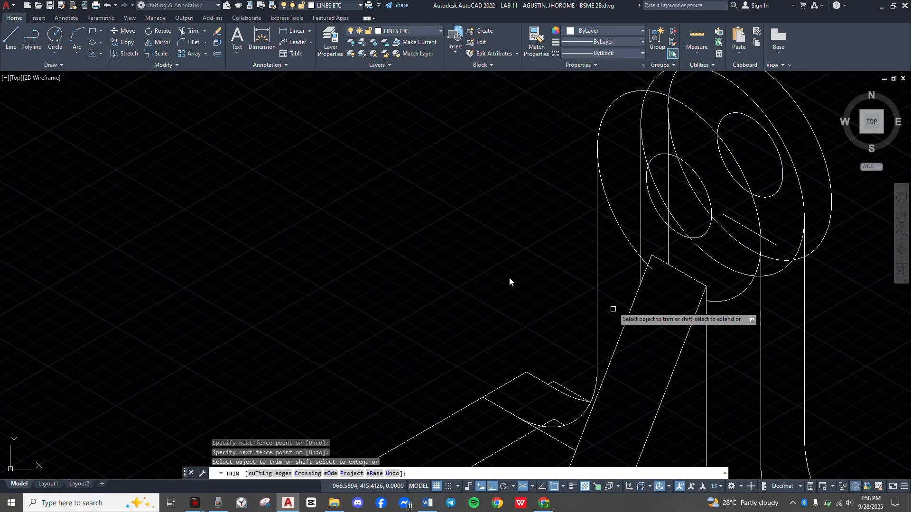
left_click_drag(619, 253, 664, 112)
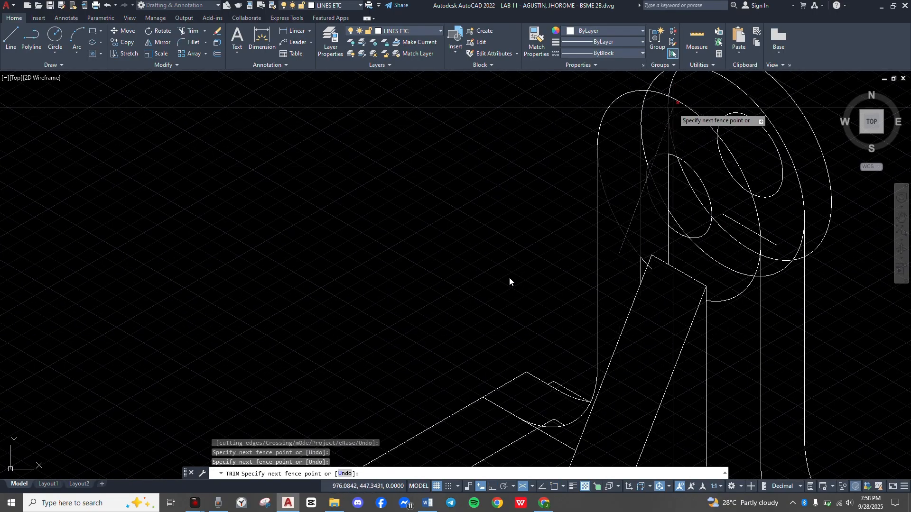
left_click(672, 108)
left_click(633, 173)
key("Return")
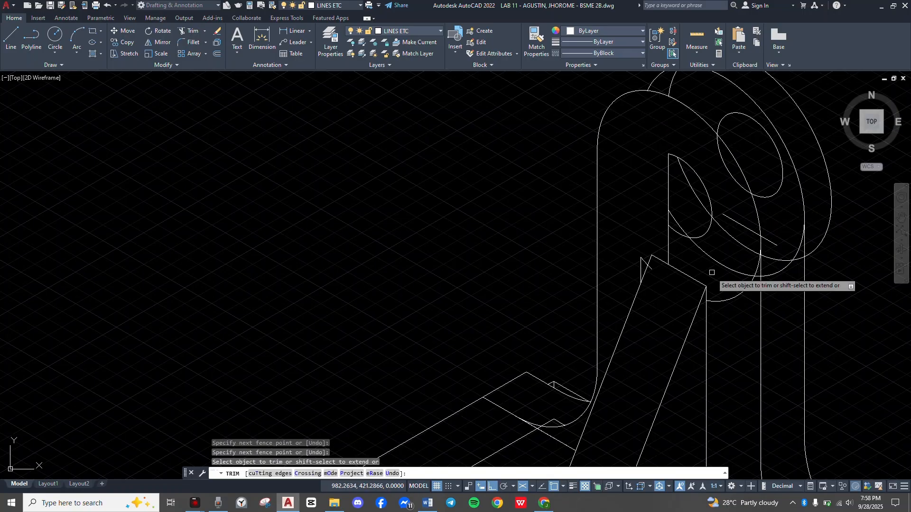
key("ctrl+z")
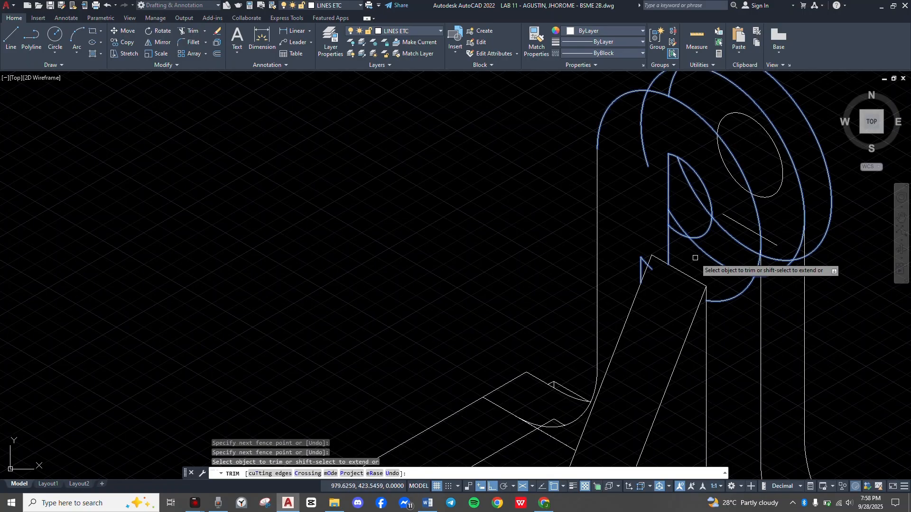
Trim the rear arcs and vertical edges hidden behind the upright's front face around the bore, including the leftover pieces at the rib's top corner.
scroll(695, 260, "down", 4)
scroll(670, 332, "up", 7)
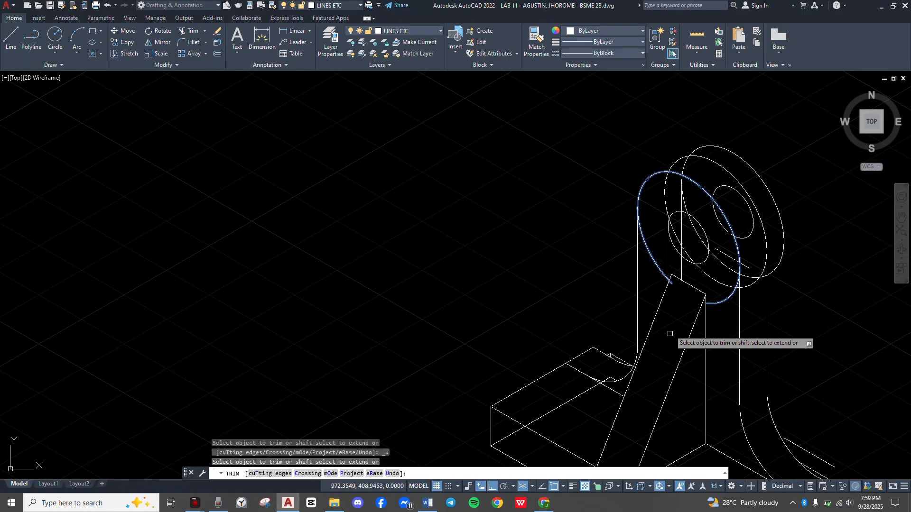
scroll(664, 264, "down", 3)
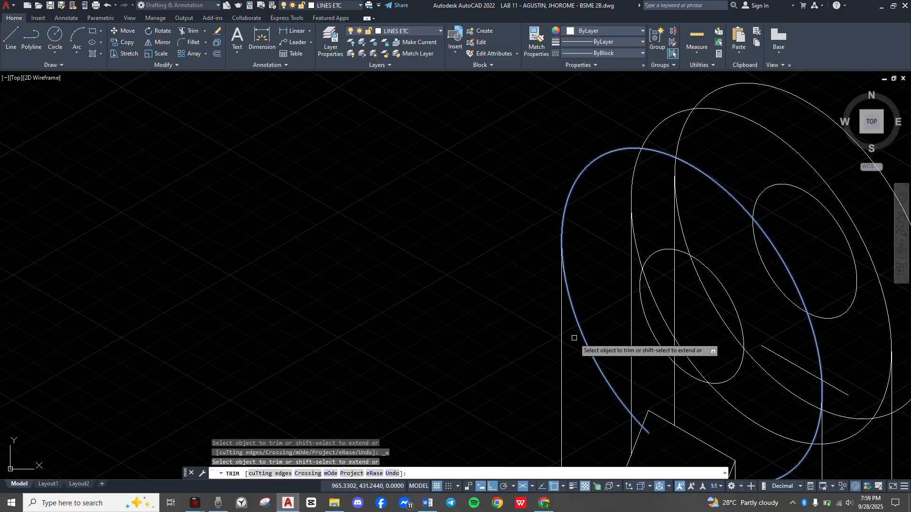
mouse_move(574, 338)
left_mouse_down()
mouse_move(644, 221)
mouse_move(684, 192)
left_mouse_up()
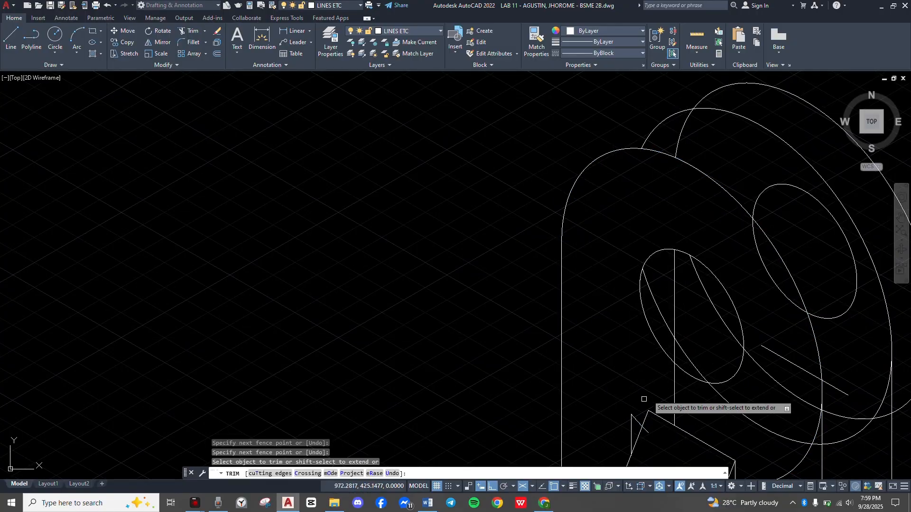
left_click(674, 416)
scroll(656, 429, "up", 2)
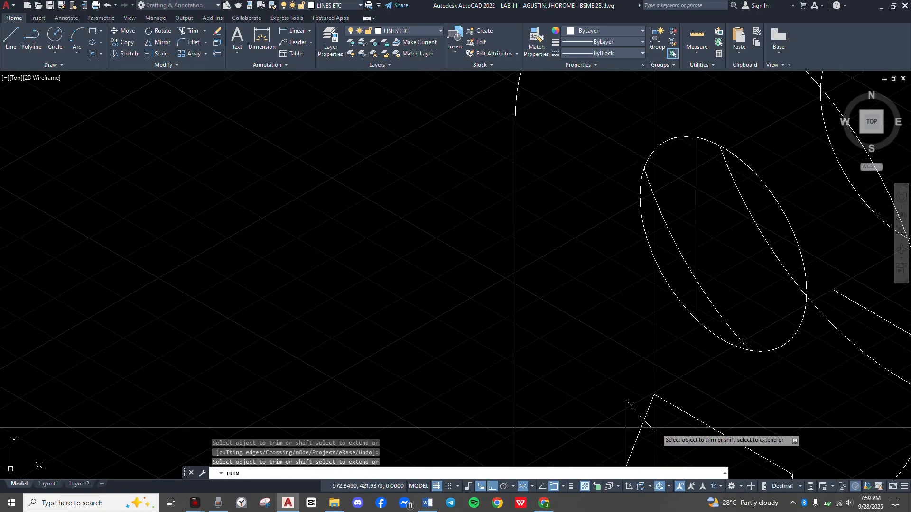
left_click_drag(656, 428, 648, 430)
left_click_drag(638, 387, 622, 433)
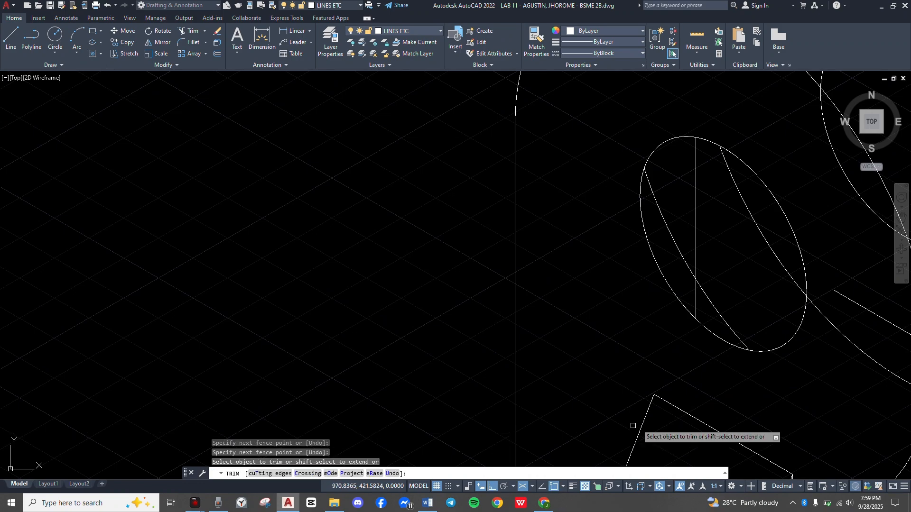
Trim the hidden arc and vertical edge segments crossing the inside of the front bore ellipse.
scroll(633, 426, "down", 3)
scroll(631, 426, "up", 2)
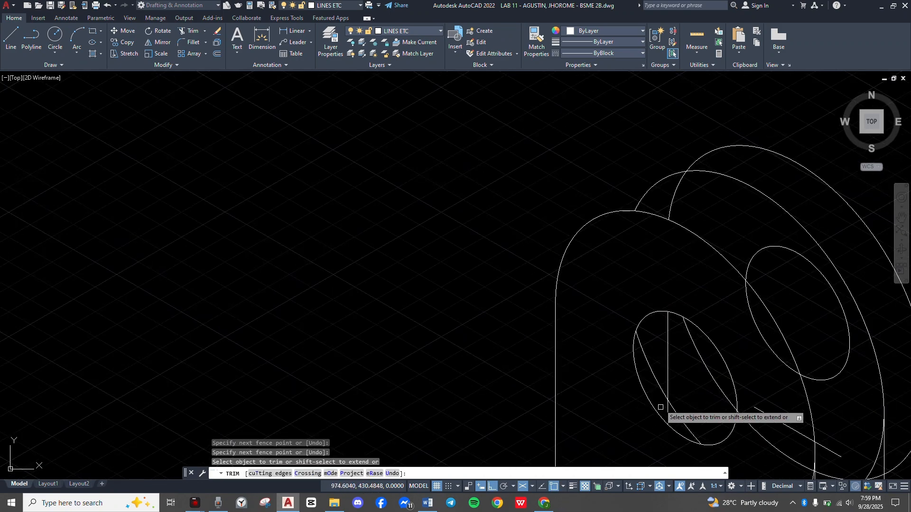
left_click_drag(650, 391, 699, 348)
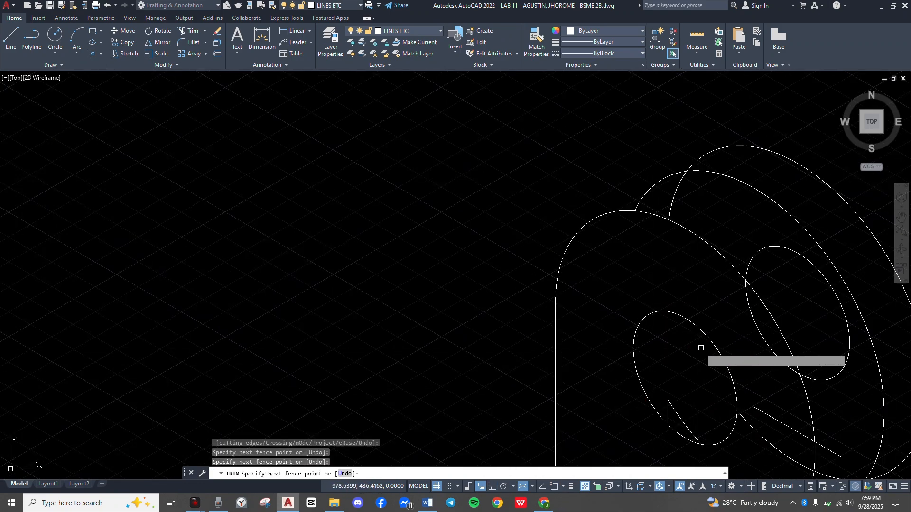
left_click_drag(683, 416, 669, 401)
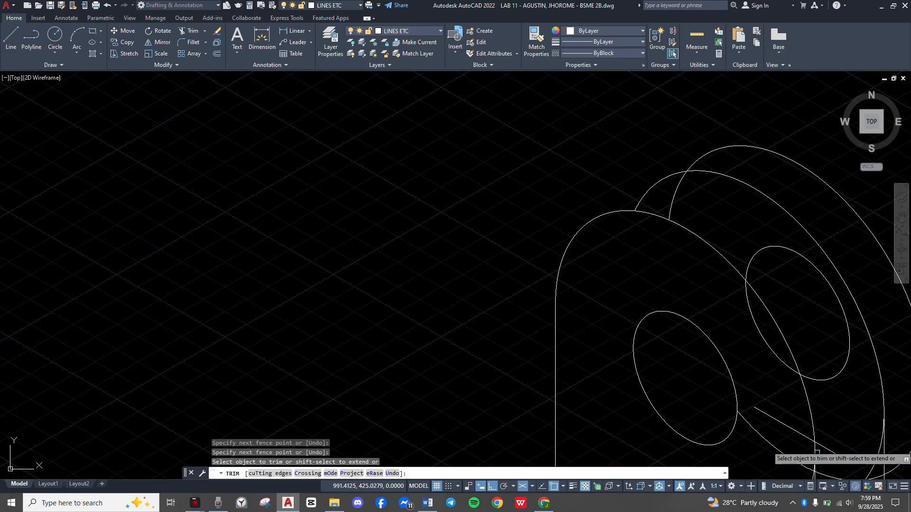
Trim the hidden rear arcs between the front bore and the right outline of the upright's front face.
left_click_drag(814, 450, 794, 416)
scroll(794, 417, "down", 3)
middle_click_drag(794, 418, 768, 414)
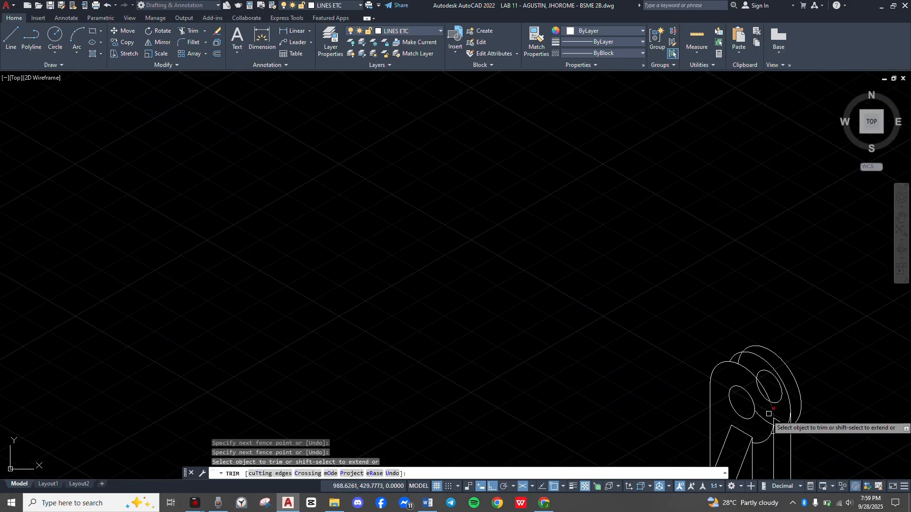
scroll(766, 411, "up", 10)
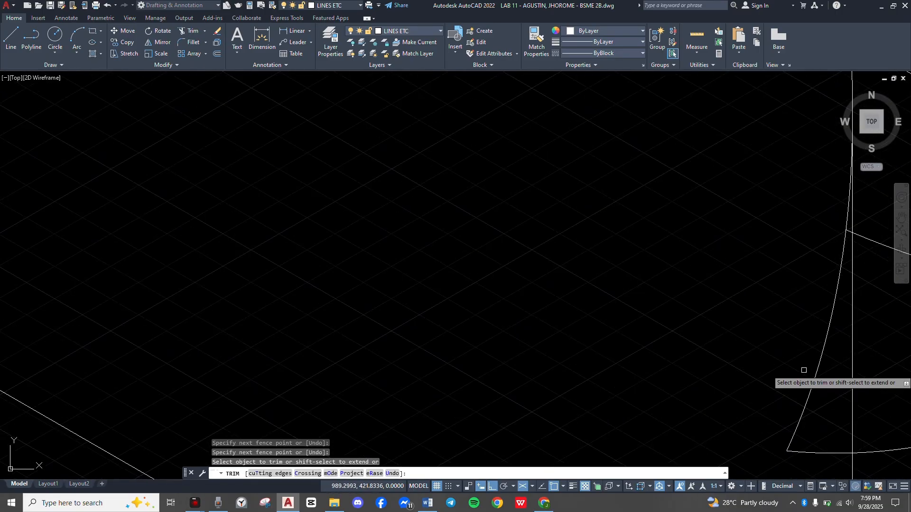
scroll(792, 445, "down", 1)
middle_click_drag(694, 249, 680, 193)
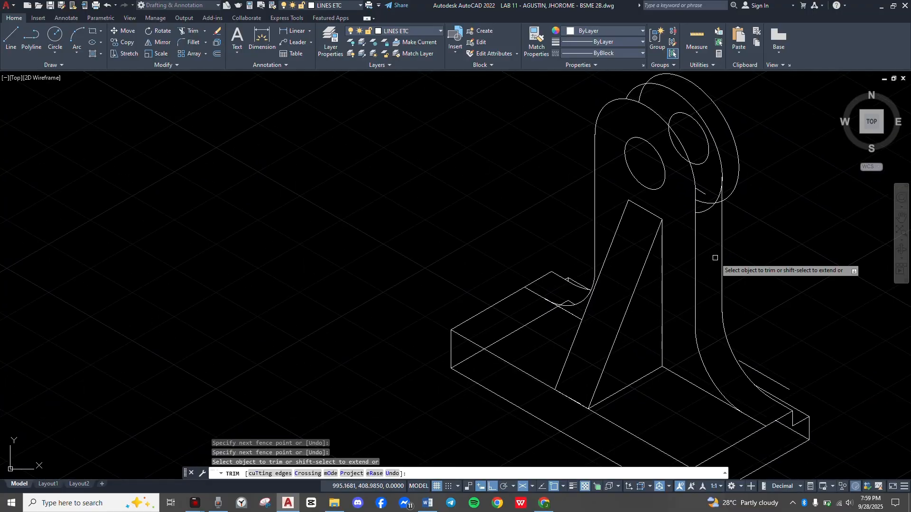
middle_click_drag(729, 240, 668, 260)
right_click(653, 253)
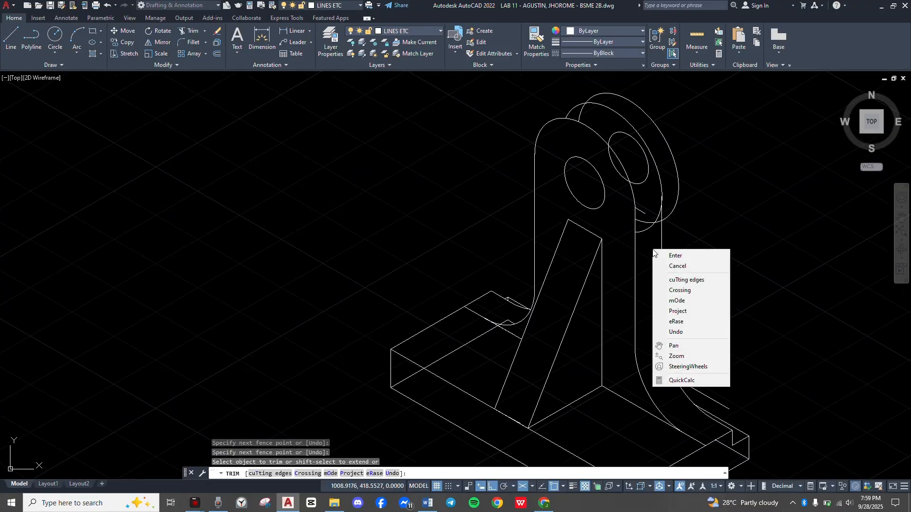
left_click(663, 231)
Draw a line joining the lower curves of the upright's rear rounded end and the boss behind it.
scroll(656, 239, "up", 6)
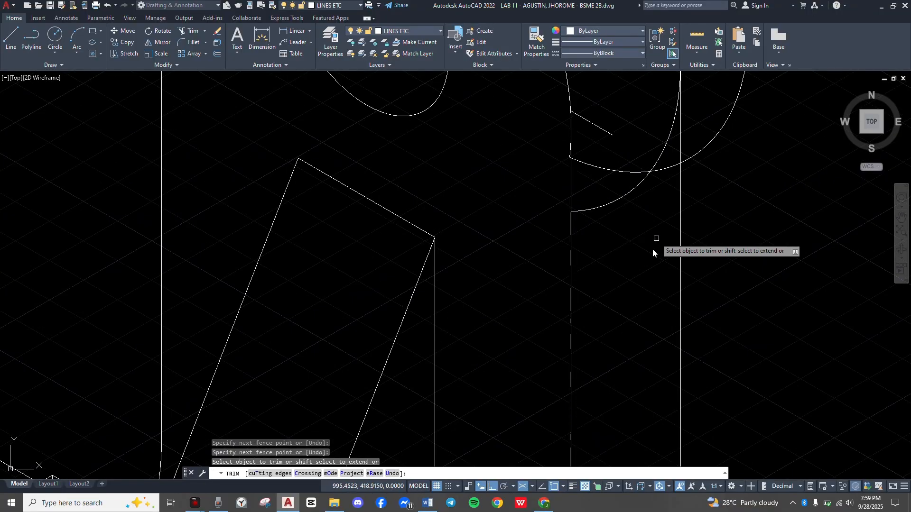
middle_click_drag(658, 252, 658, 288)
key("Escape")
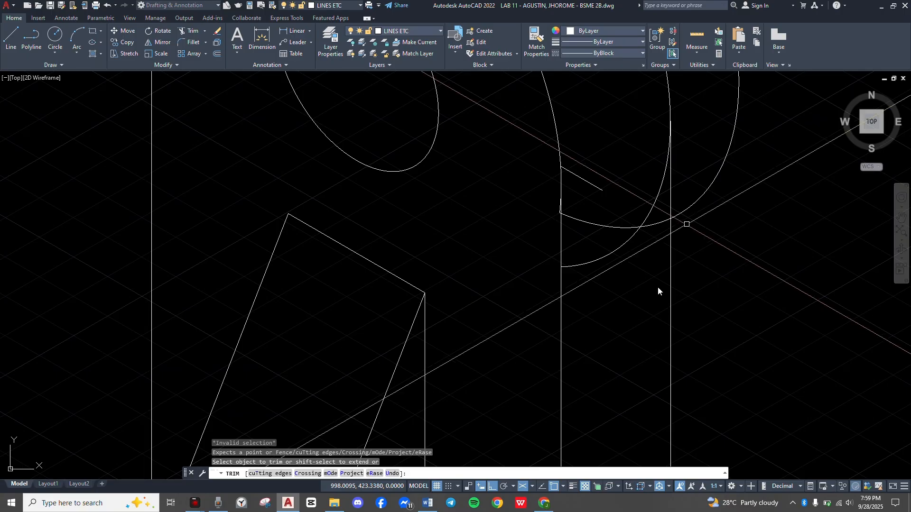
type("l")
key("Return")
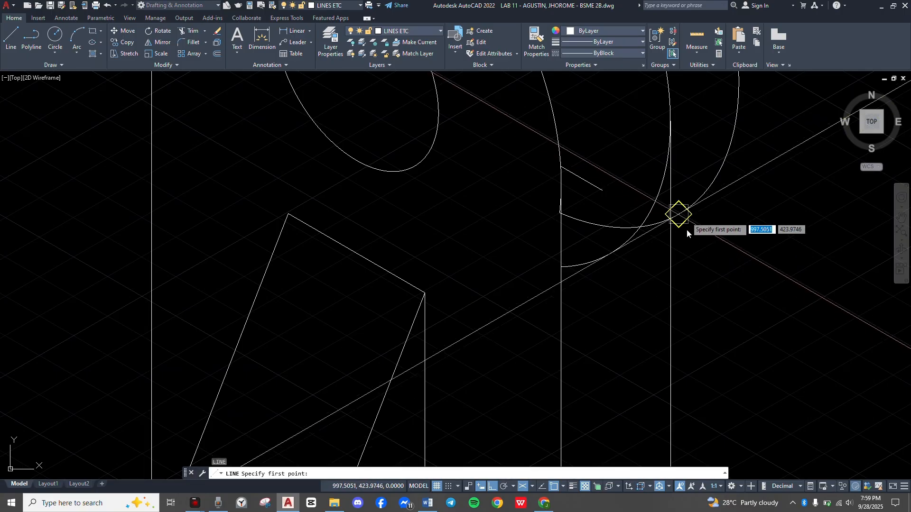
left_click(687, 230)
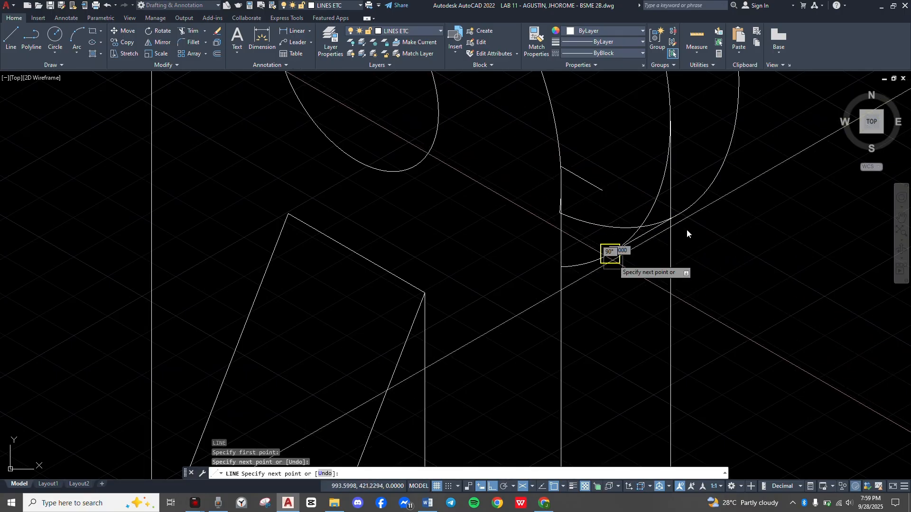
key("Escape")
Trim the lower arcs and the joining line between the upright's two right vertical edges.
scroll(686, 233, "down", 5)
scroll(686, 232, "up", 5)
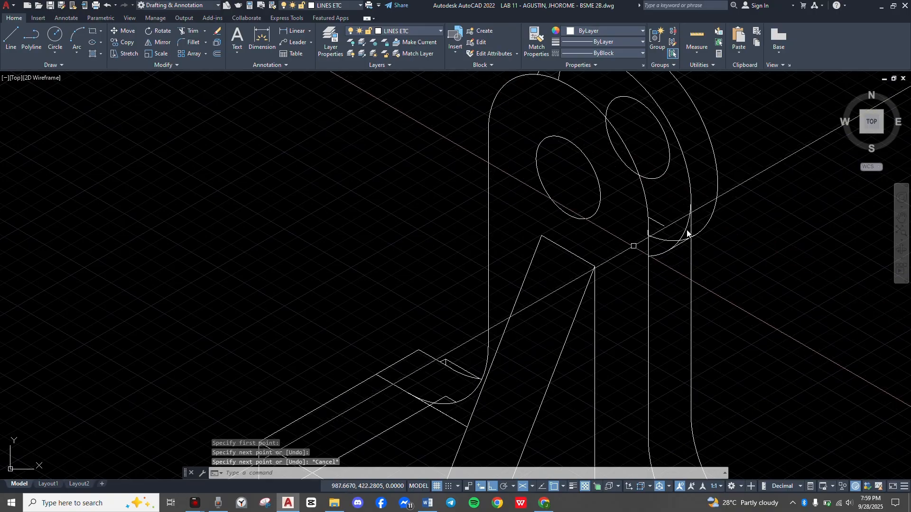
scroll(687, 231, "up", 5)
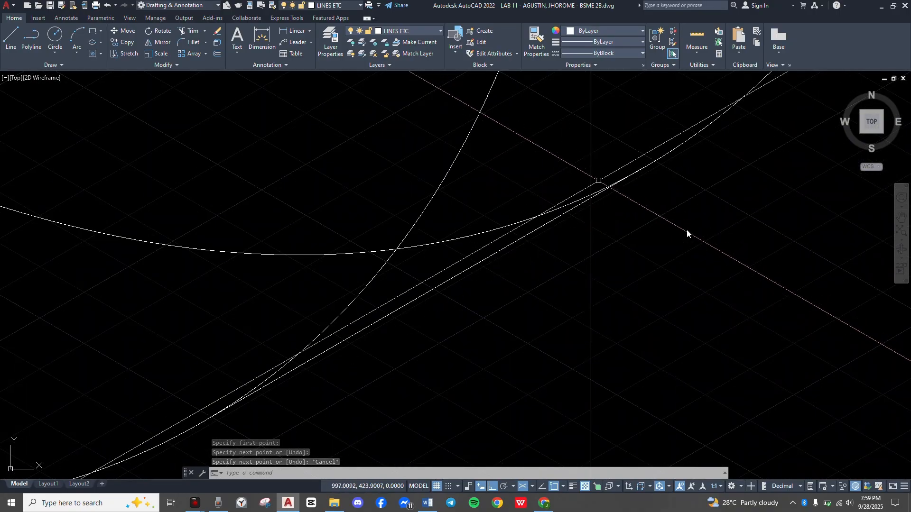
scroll(687, 233, "down", 4)
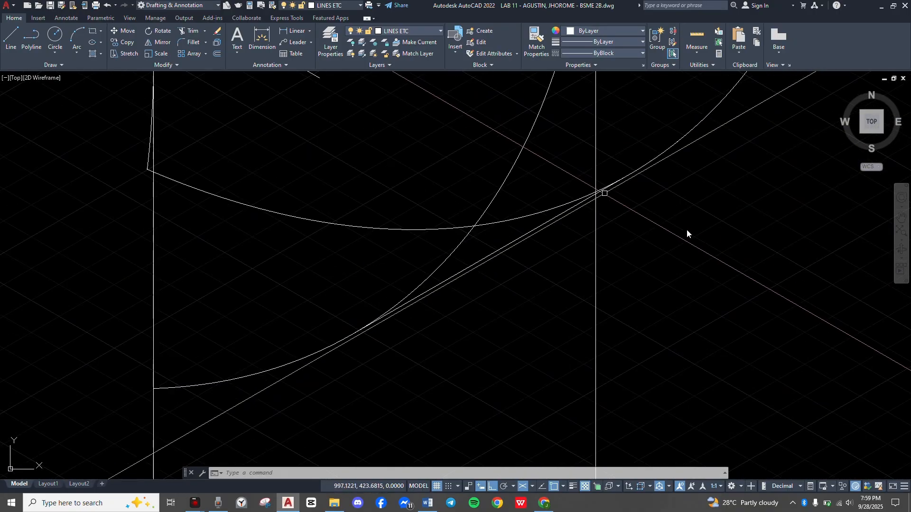
middle_click_drag(518, 227, 571, 245)
type("tr")
key("Return")
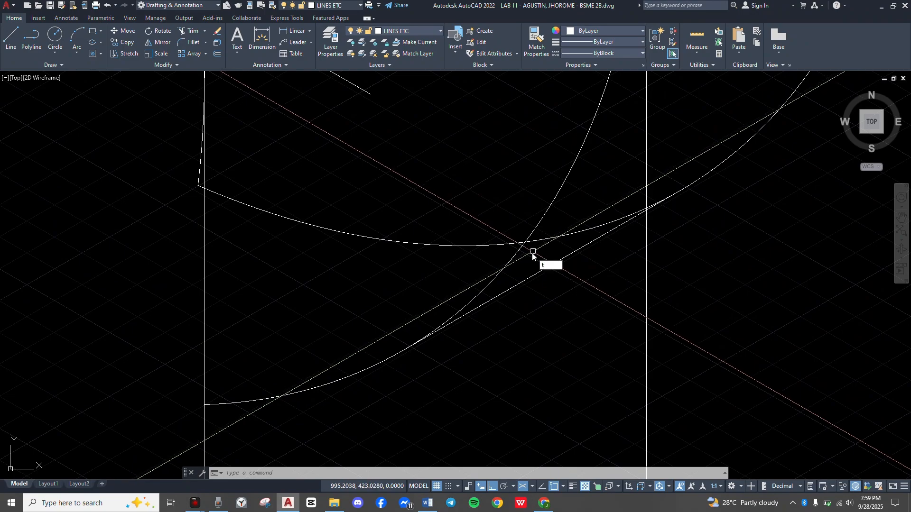
left_click(530, 260)
left_click(552, 217)
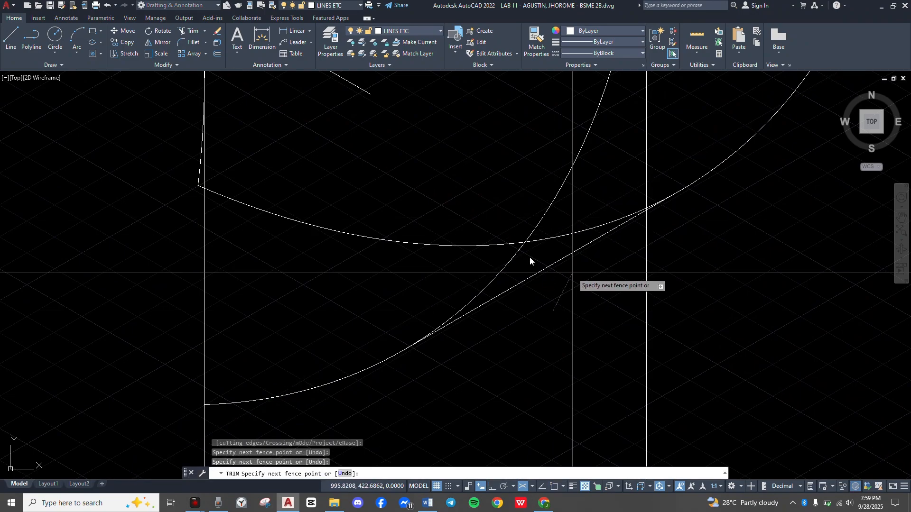
scroll(580, 284, "down", 3)
middle_click_drag(580, 284, 574, 307)
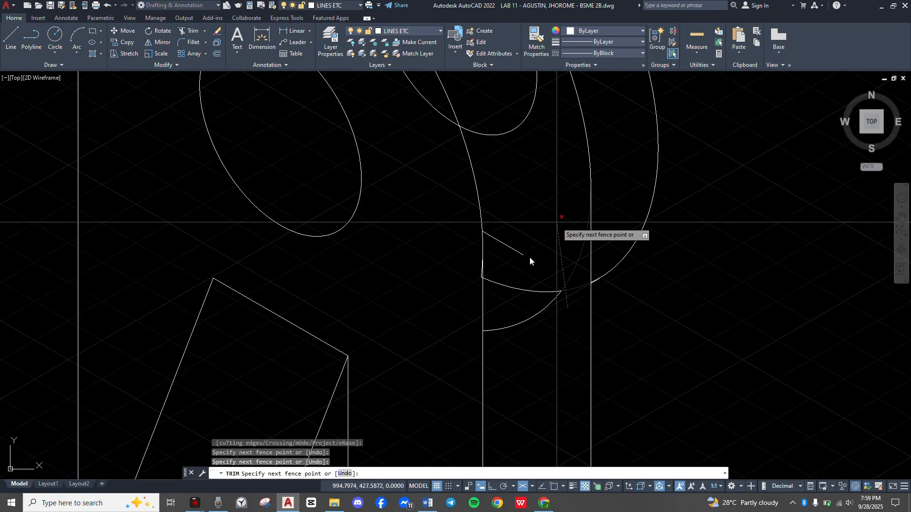
left_click(557, 222)
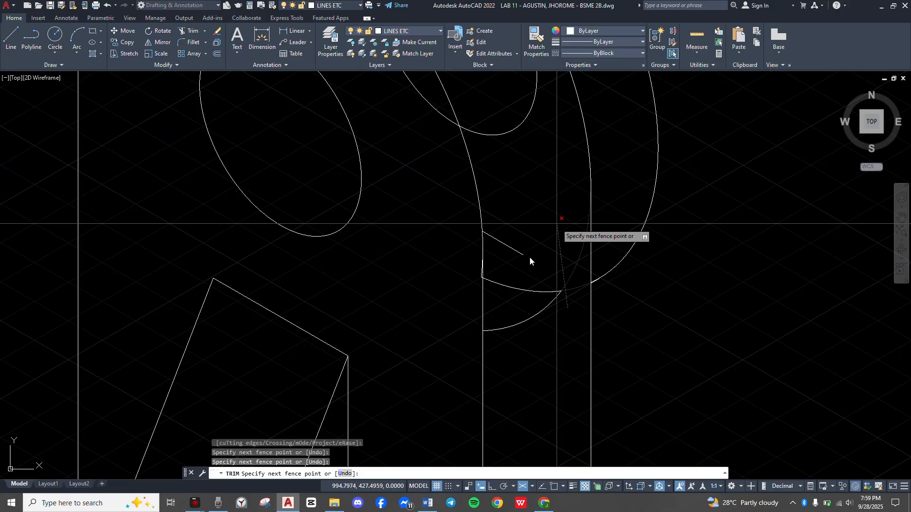
key("Return")
left_click(522, 290)
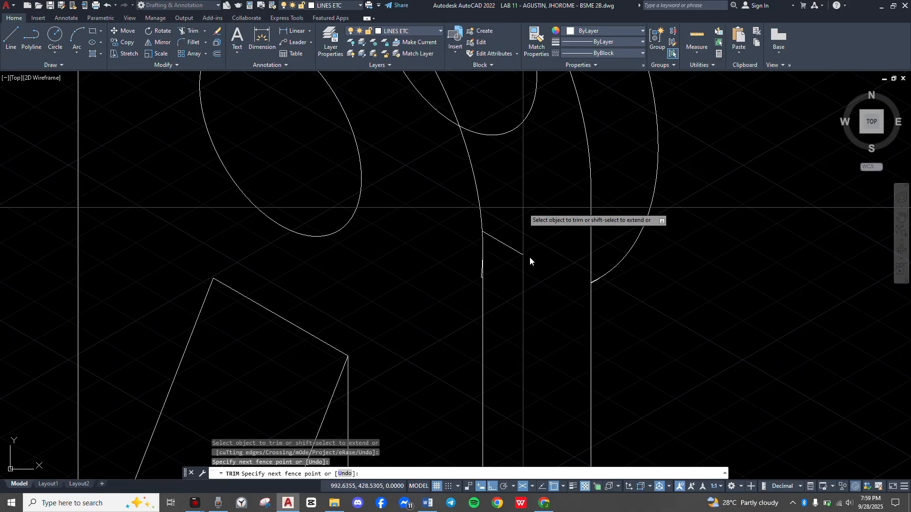
Trim the small leftover arc tail beside the right vertical edge of the upright's front face.
scroll(480, 261, "up", 10)
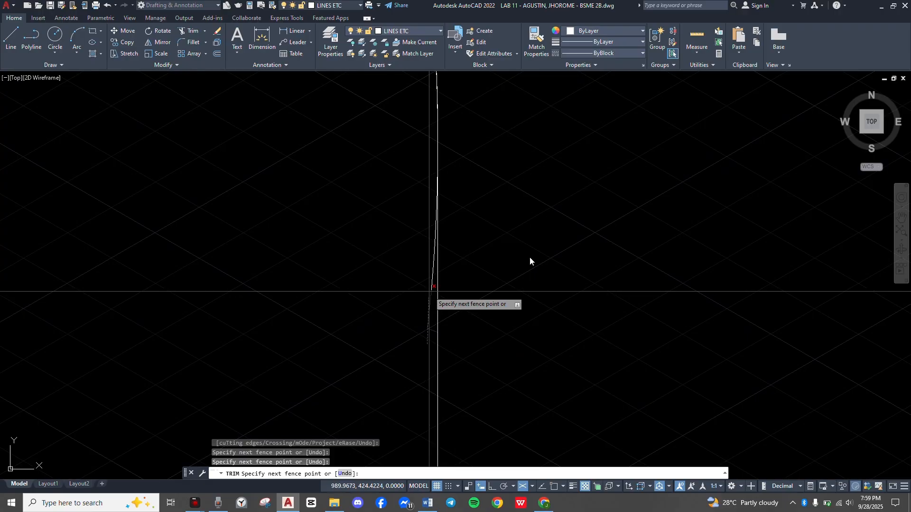
left_click(430, 282)
scroll(451, 272, "down", 8)
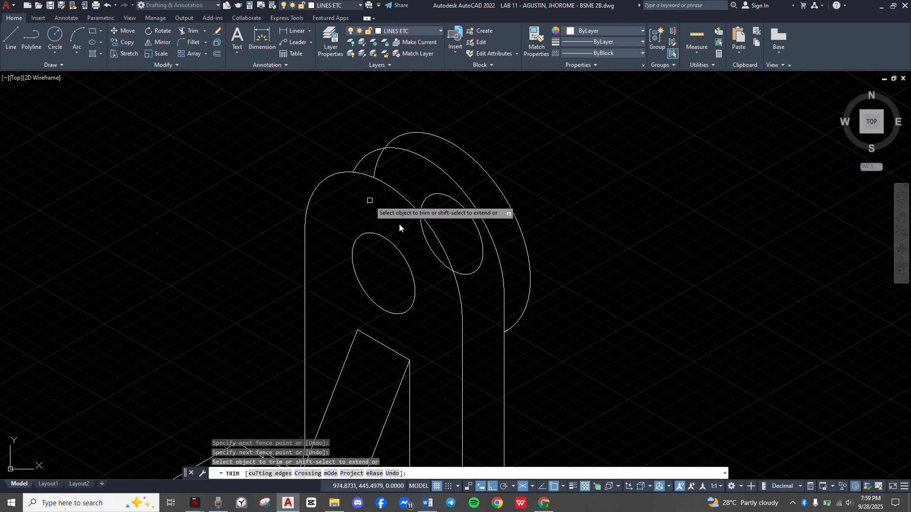
key("Escape")
Draw a line along the upper left of the rounded end, joining the front arc to the rearmost boss arc.
scroll(400, 224, "up", 8)
type("LINE Specify first point:")
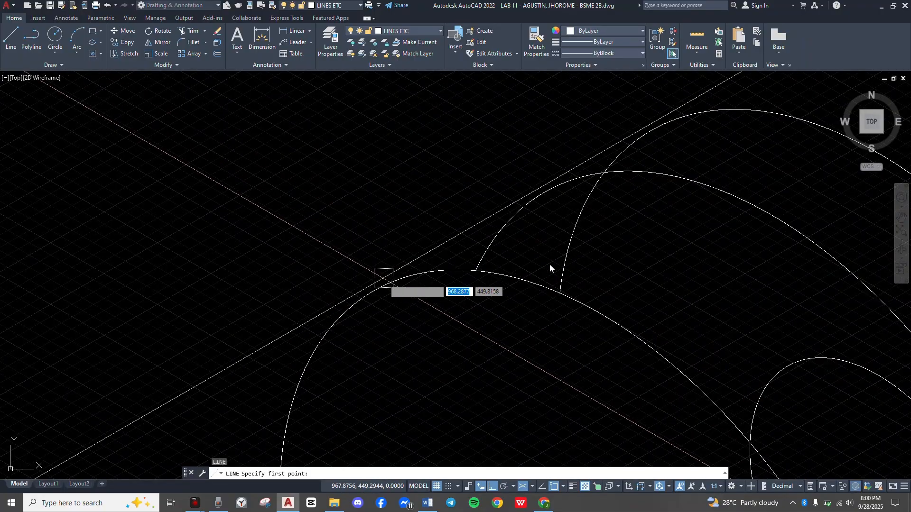
left_click(368, 290)
left_click(649, 130)
key("Escape")
scroll(649, 131, "down", 5)
scroll(549, 263, "down", 6)
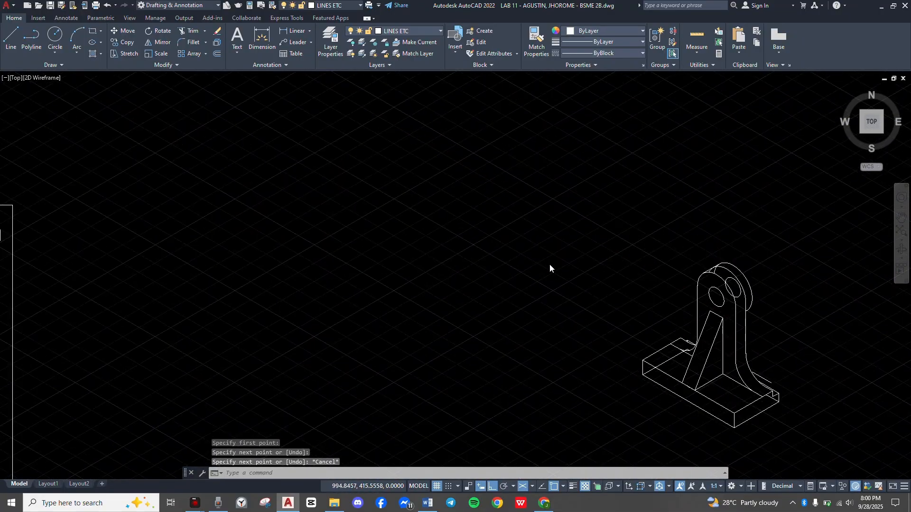
Delete the hidden rear bore ellipse behind the upright's front face.
scroll(549, 263, "up", 4)
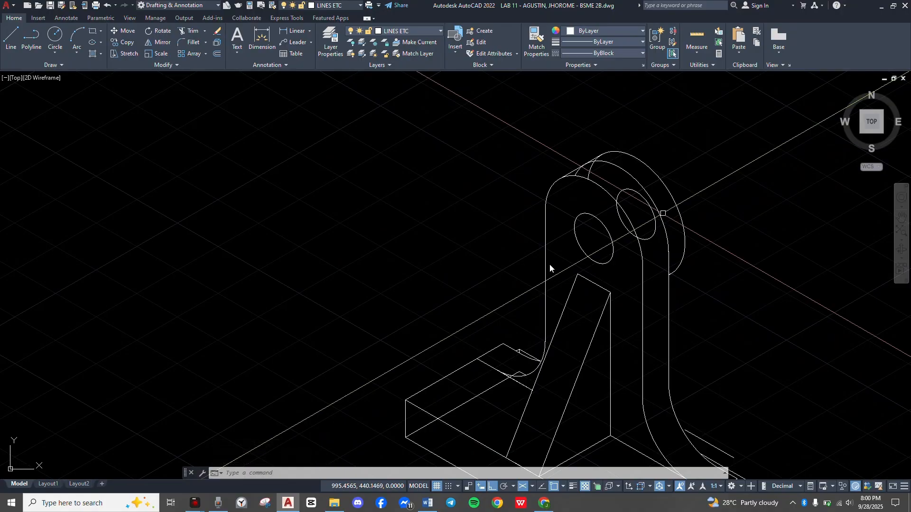
scroll(661, 246, "up", 6)
left_click(632, 207)
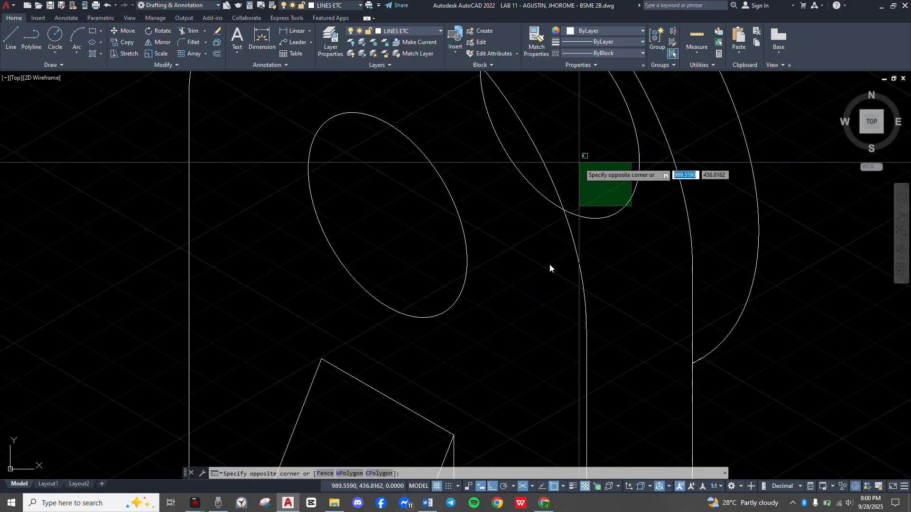
left_click(579, 164)
scroll(550, 267, "down", 4)
scroll(550, 267, "up", 3)
key("Delete")
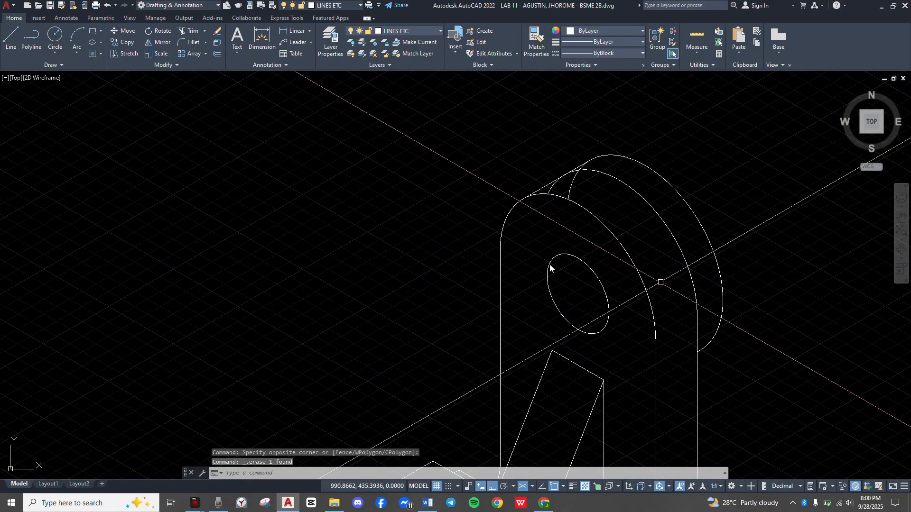
scroll(550, 268, "down", 4)
Trim the hidden middle and rear arcs below the joining line at the top of the rounded upright.
scroll(550, 268, "up", 8)
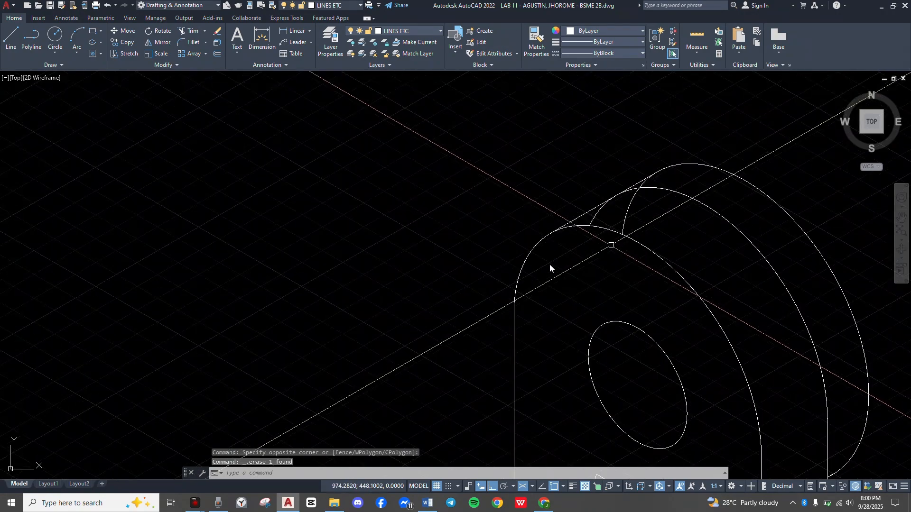
scroll(549, 264, "up", 5)
scroll(549, 264, "down", 3)
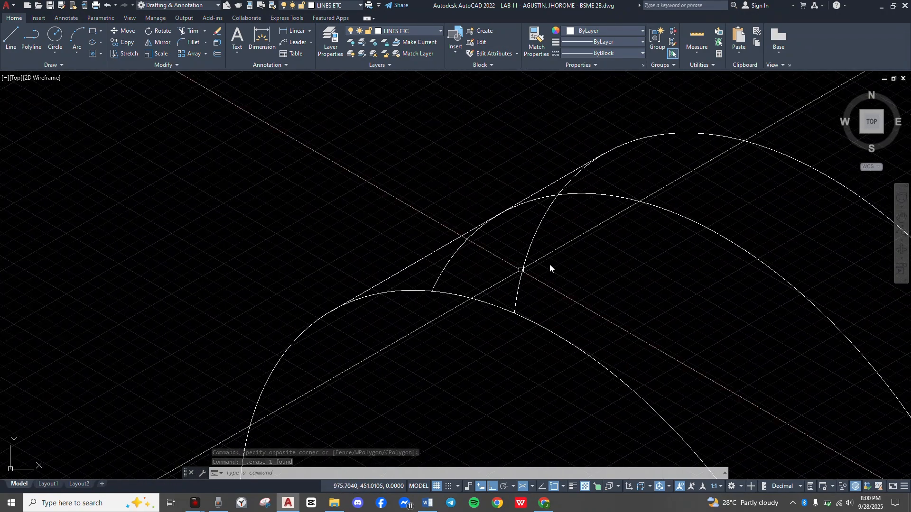
type("tr")
key("space")
left_click(435, 275)
left_click(675, 198)
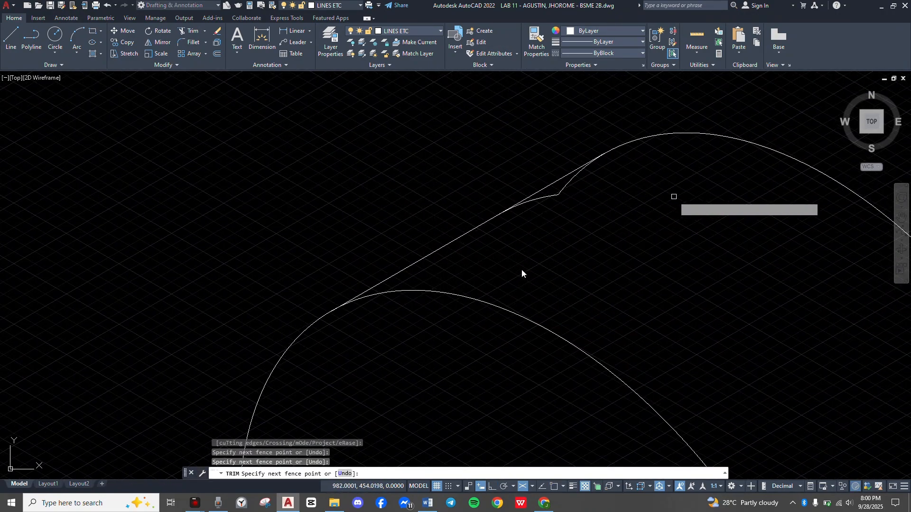
left_click(551, 198)
scroll(591, 243, "down", 5)
Trim the loose hidden line behind the upright's right base fillet.
scroll(749, 368, "up", 4)
left_click(735, 378)
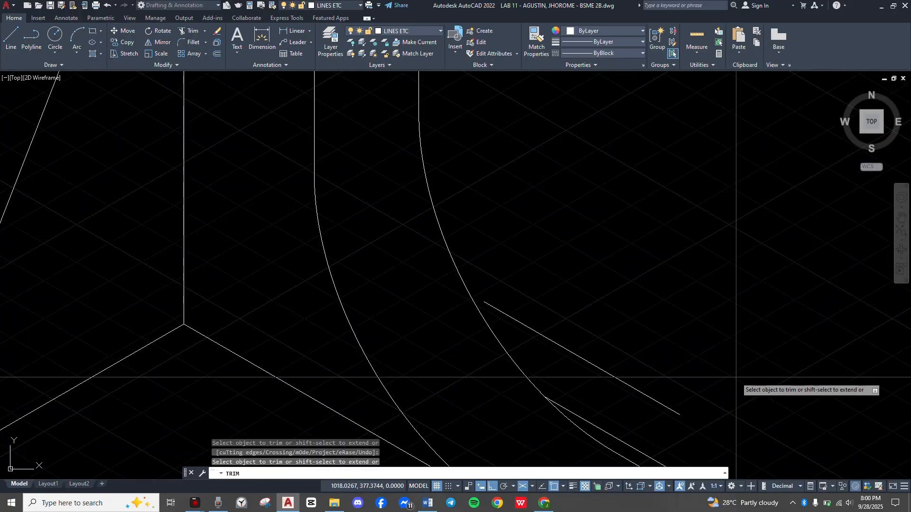
left_click(639, 402)
scroll(640, 403, "down", 3)
Trim the hidden base and step edges crossing the left base fillet.
scroll(439, 298, "up", 6)
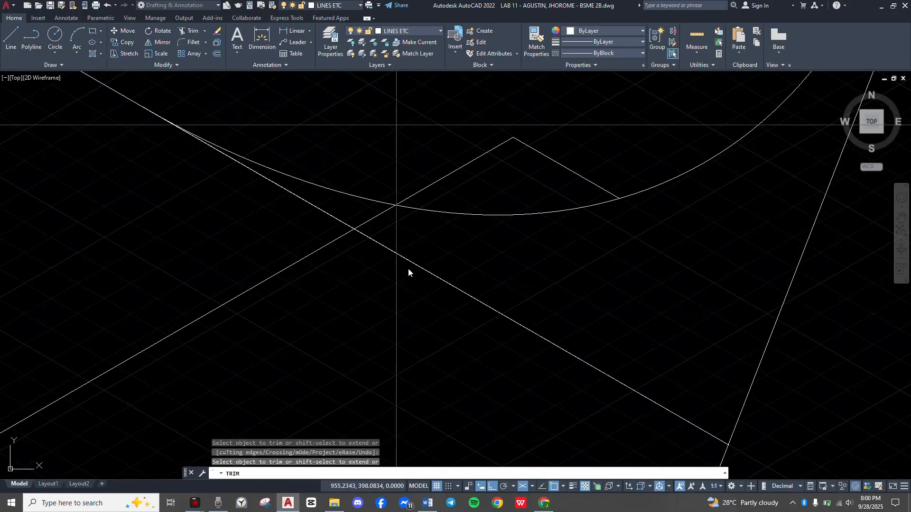
left_click(346, 325)
left_click(226, 196)
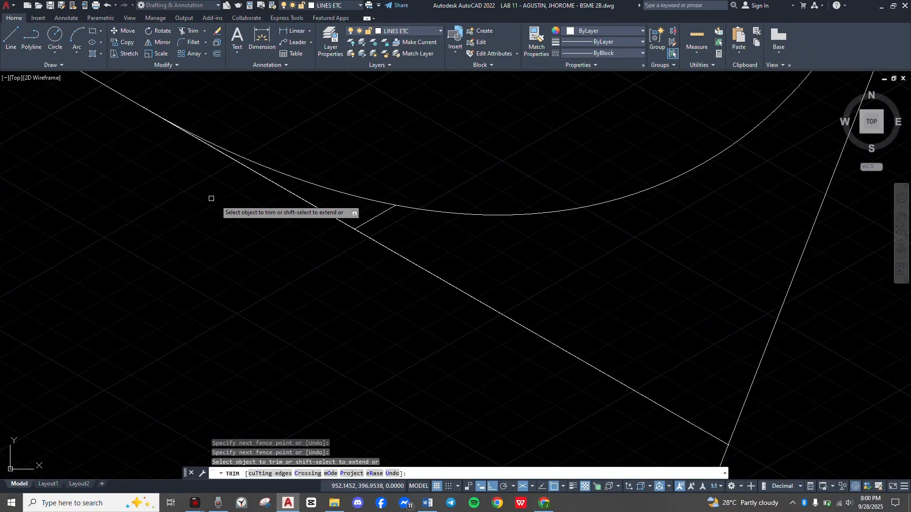
scroll(379, 246, "down", 5)
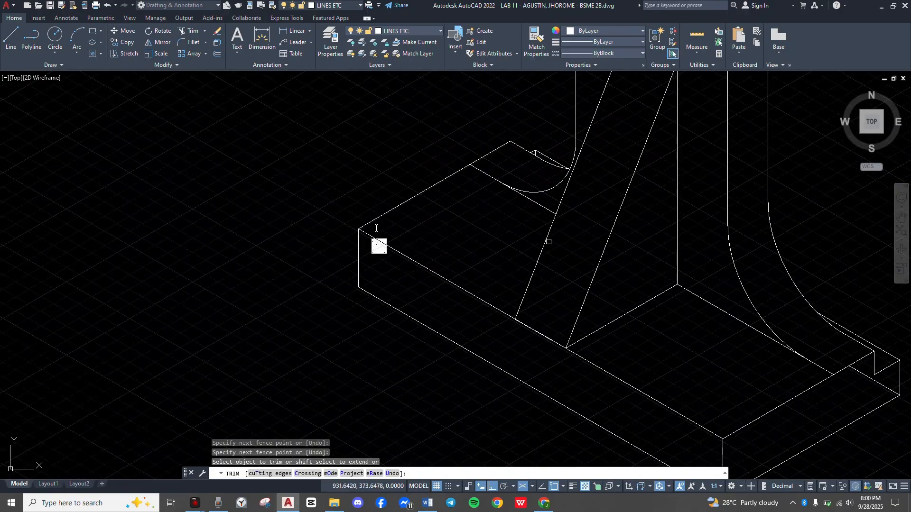
Trim the edge on the base's top face between the right fillet's tangent end and the base's right edge.
scroll(867, 415, "up", 2)
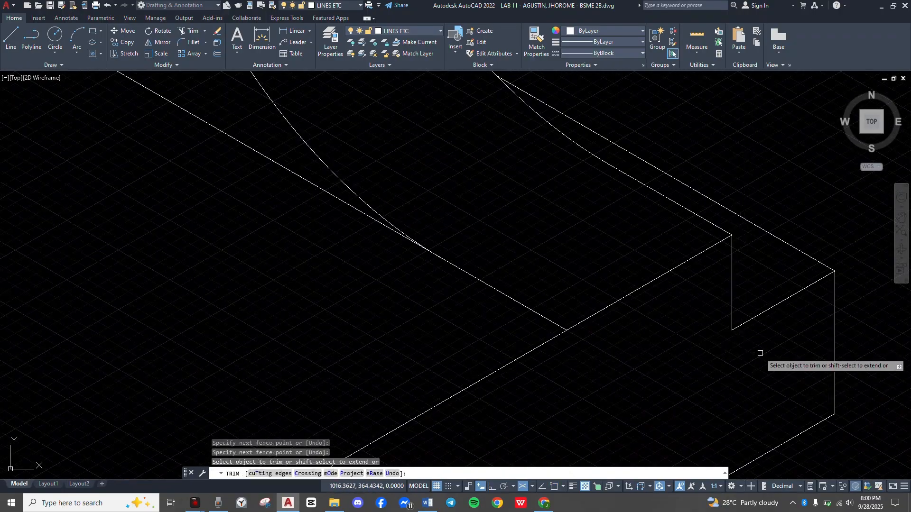
middle_click_drag(767, 350, 565, 378)
scroll(560, 375, "up", 5)
left_click(571, 370)
left_click(702, 275)
scroll(731, 382, "down", 5)
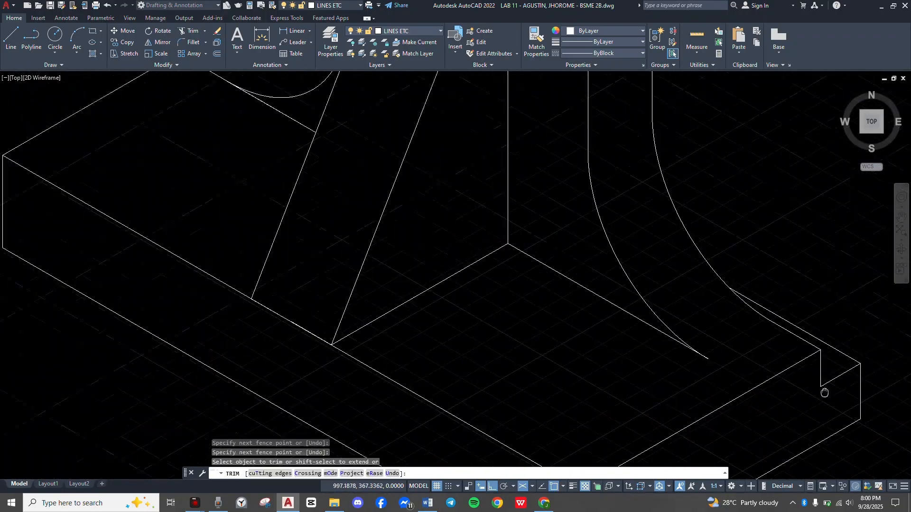
scroll(821, 392, "down", 2)
middle_click_drag(820, 392, 908, 503)
scroll(593, 331, "down", 4)
scroll(663, 331, "up", 3)
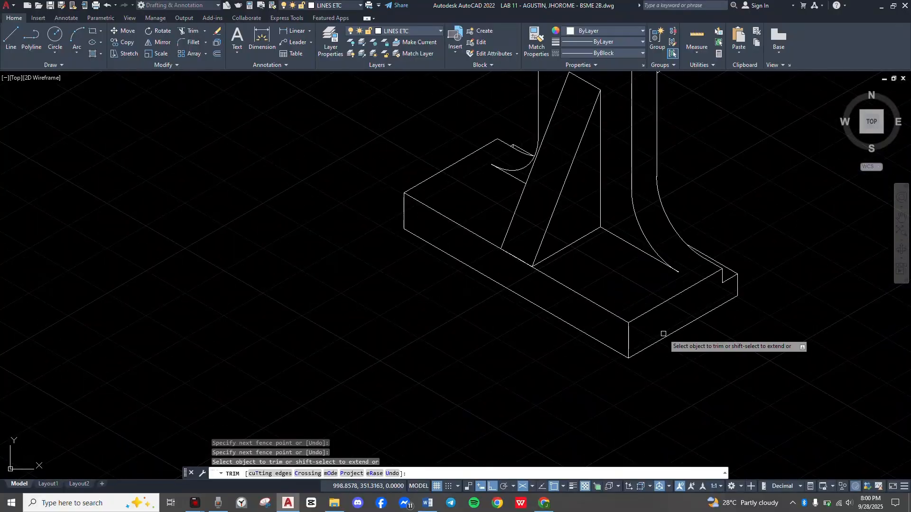
middle_click_drag(663, 331, 609, 423)
scroll(615, 393, "down", 2)
key("Escape")
middle_click_drag(618, 382, 528, 379)
Switch to the Word reference and compare its front, side and top views with the drawing, including the base hole positions.
key("alt+Tab")
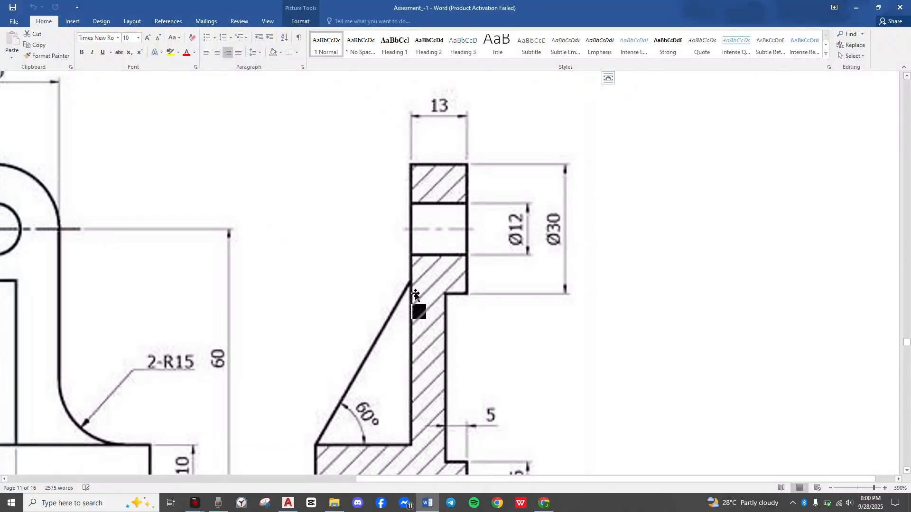
scroll(332, 331, "down", 5)
scroll(231, 285, "up", 3)
scroll(266, 266, "left", 5)
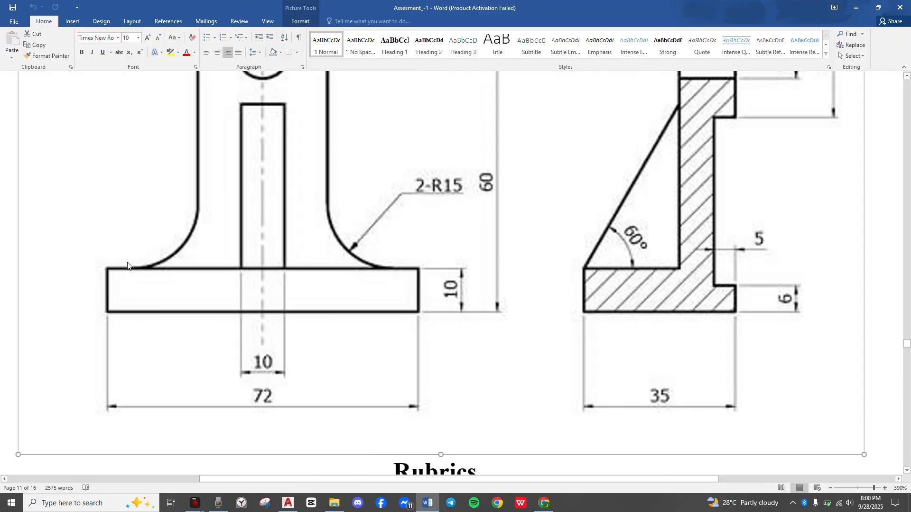
scroll(305, 241, "up", 3)
scroll(304, 241, "down", 2)
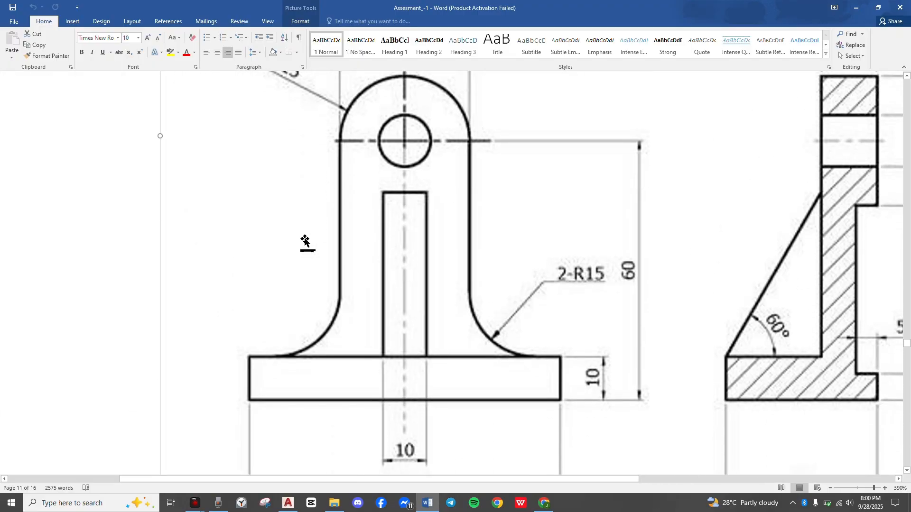
scroll(304, 241, "right", 5)
scroll(305, 241, "right", 2)
key("alt+Tab")
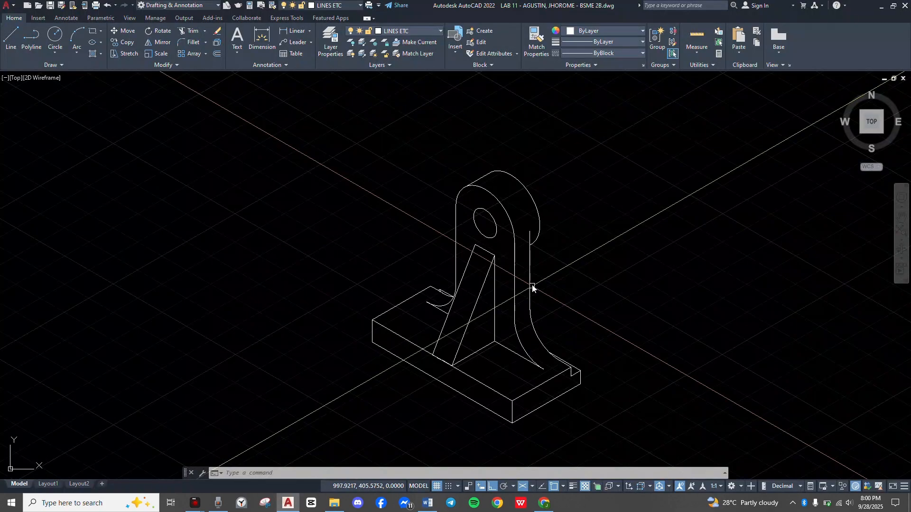
key("alt+Tab")
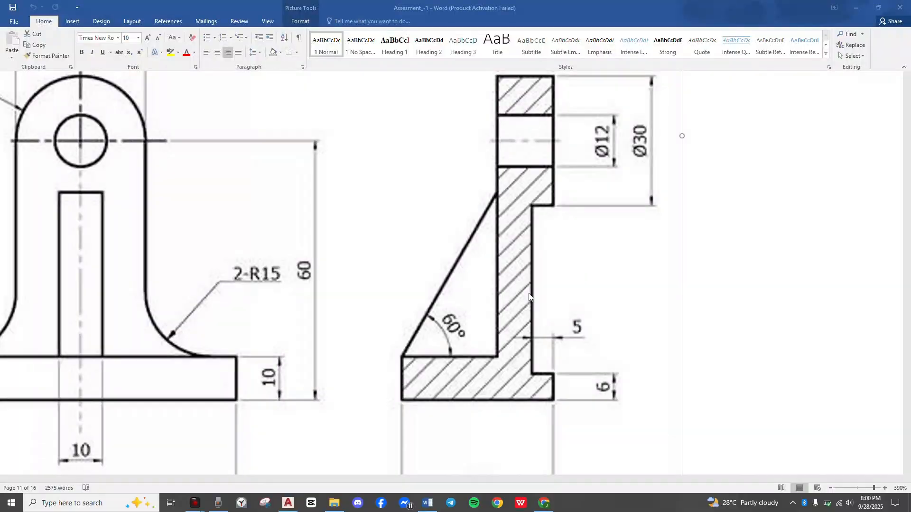
scroll(459, 290, "up", 10)
scroll(462, 292, "down", 5)
scroll(468, 295, "left", 6)
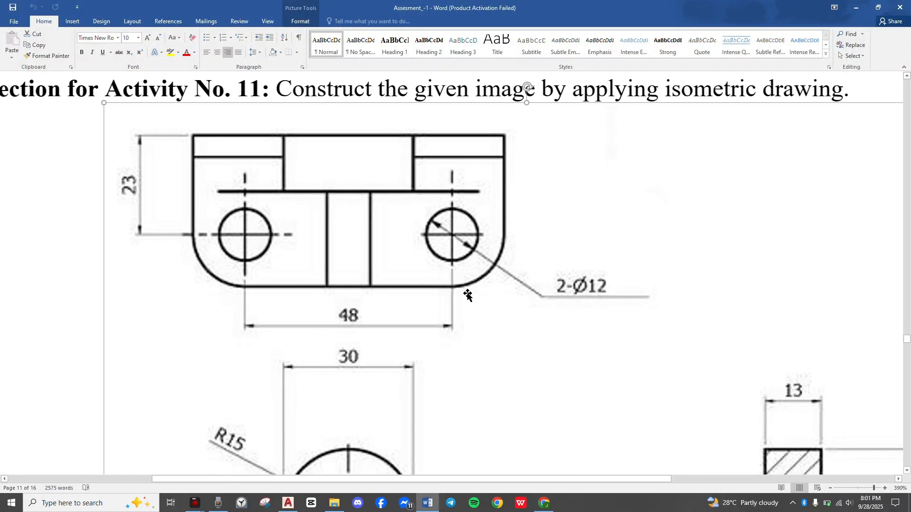
scroll(449, 278, "left", 4)
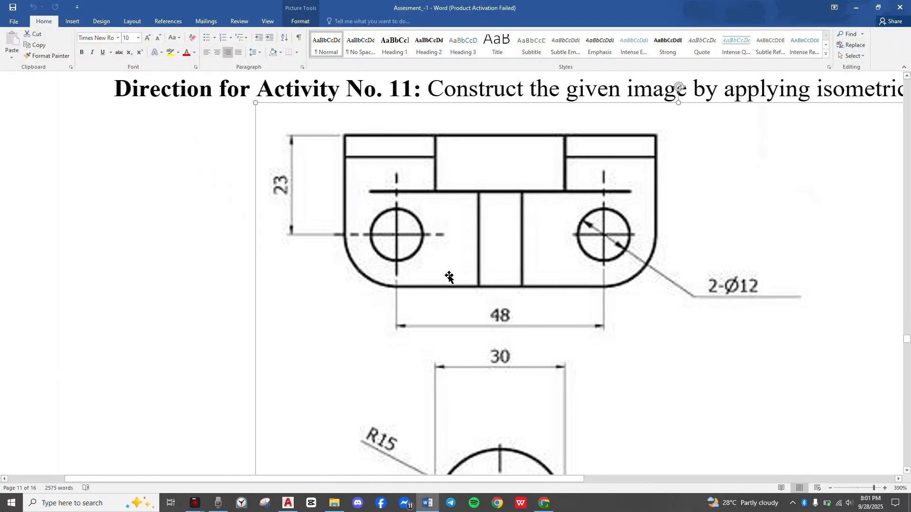
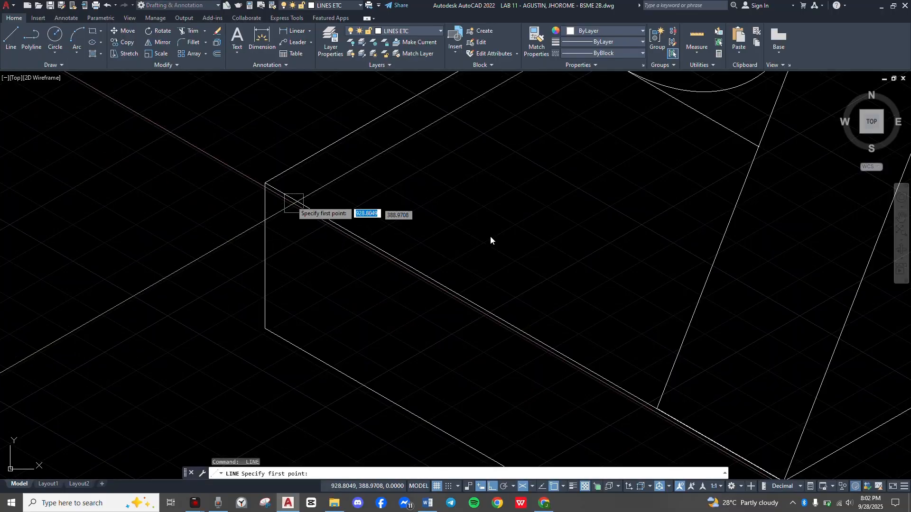
In AutoCAD, draw a construction line 12 units along the base's front top edge from its left corner, then 12 units inward.
left_click(265, 182)
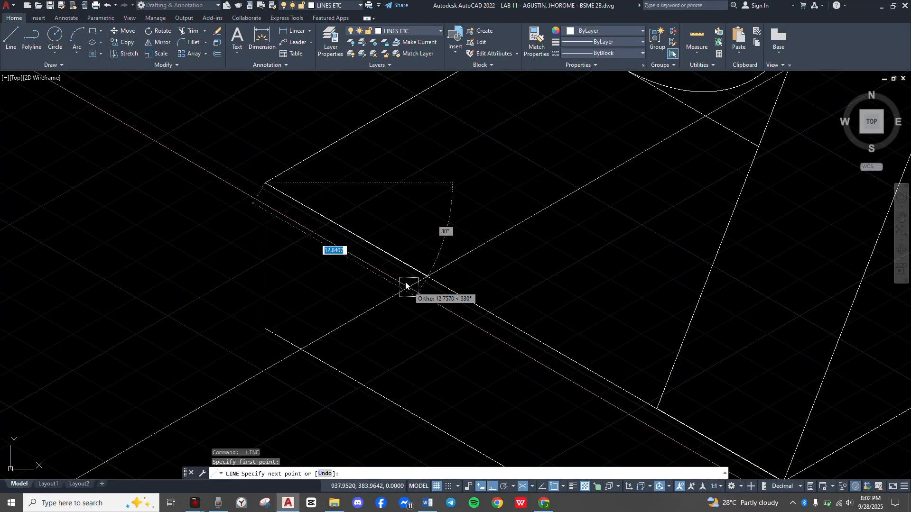
type("12")
key("Return")
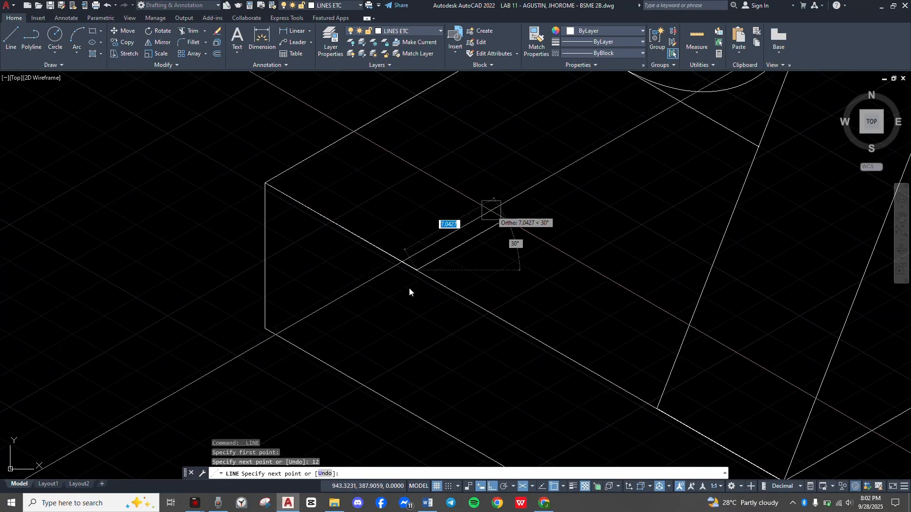
type("12")
key("Return")
key("Escape")
scroll(491, 214, "down", 5)
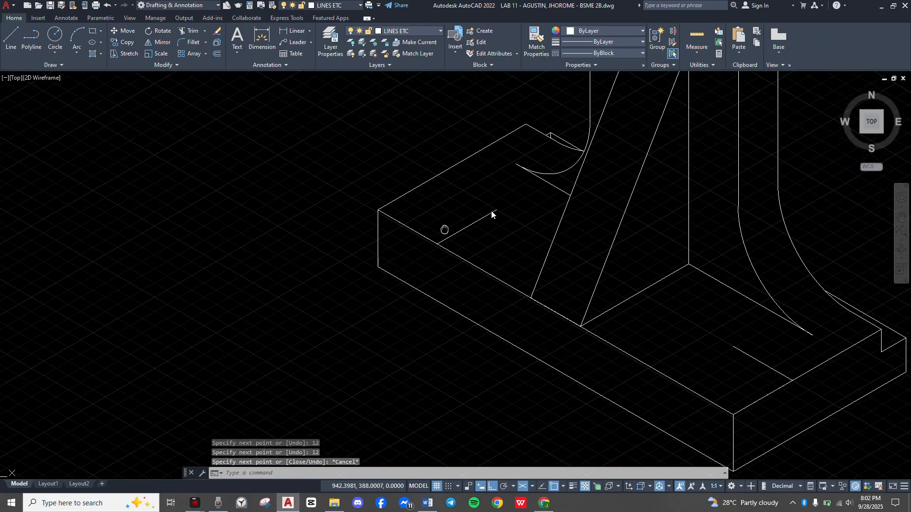
Draw an isocircle of radius 6 centred on the inner end of the left construction line, checking the hole diameter in the Word reference.
type("el")
key("Return")
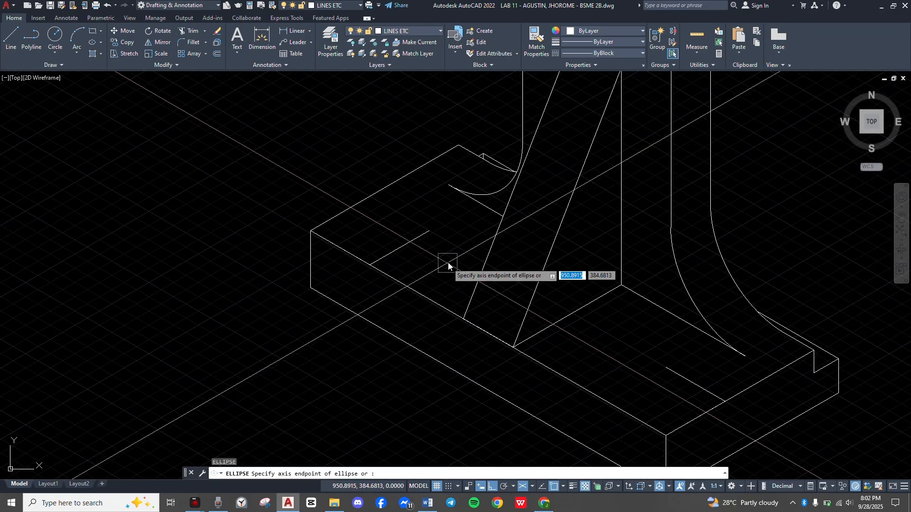
type("i")
key("Return")
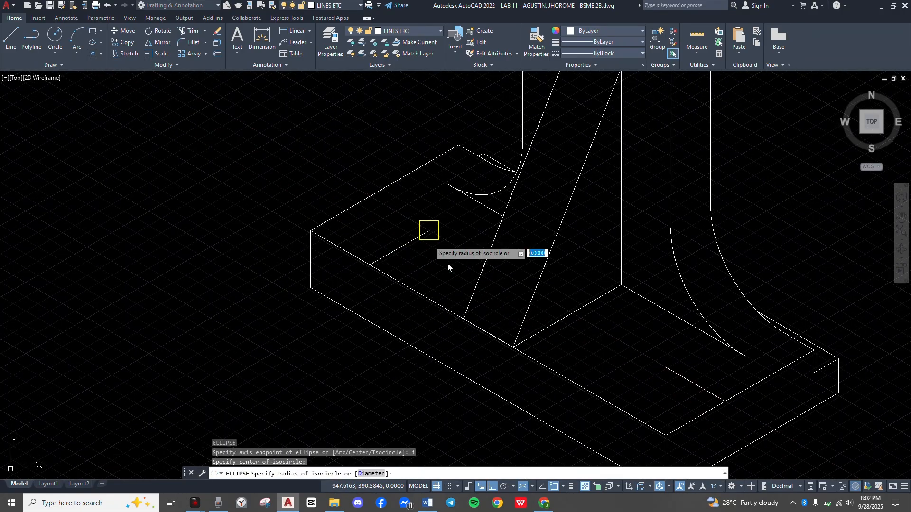
left_click(448, 266)
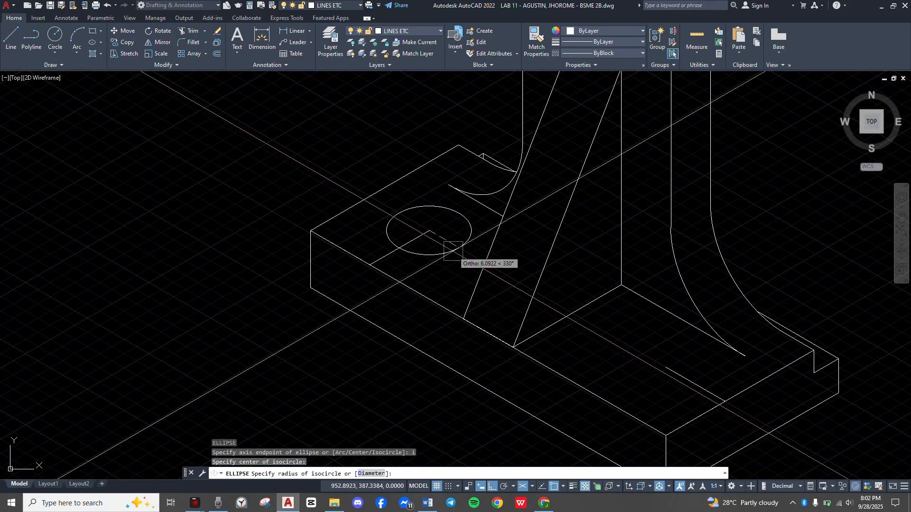
key("alt+Tab")
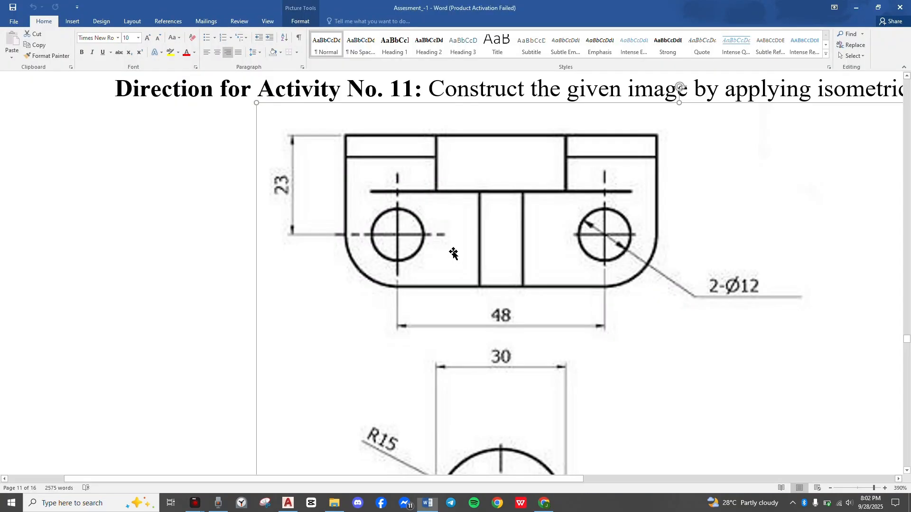
scroll(454, 254, "down", 10)
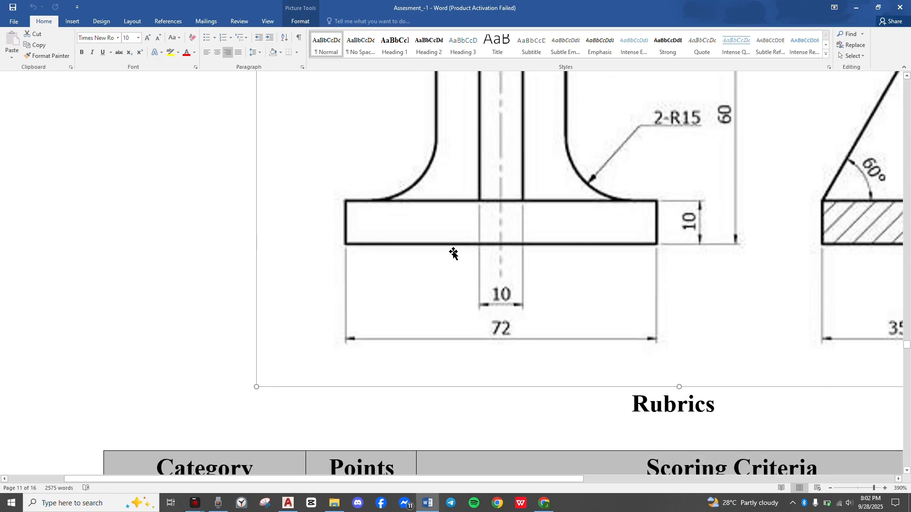
scroll(454, 253, "up", 8)
scroll(453, 253, "up", 4)
scroll(453, 254, "down", 2)
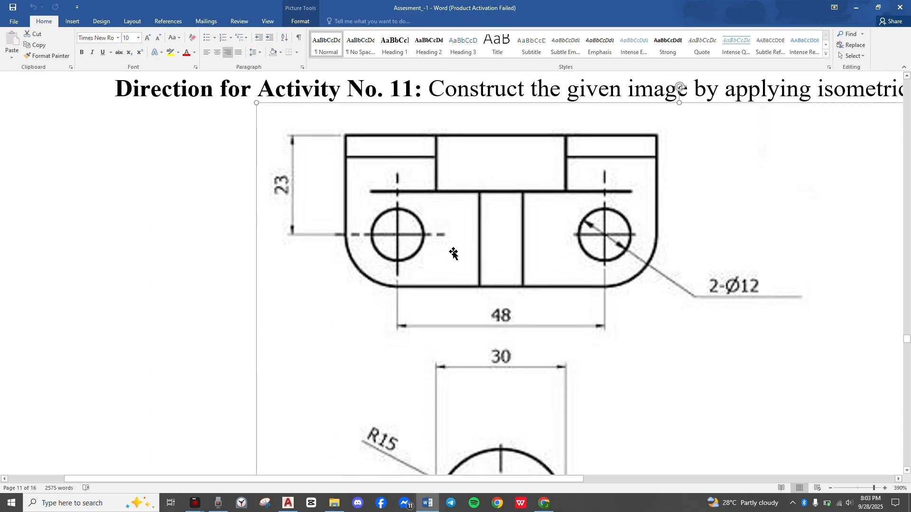
key("alt+Tab")
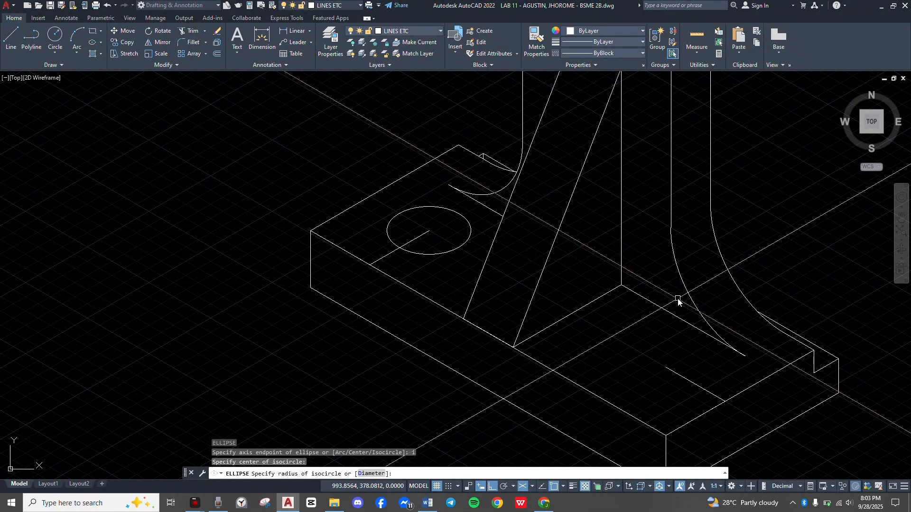
type("6")
key("Return")
middle_click_drag(464, 284, 503, 296)
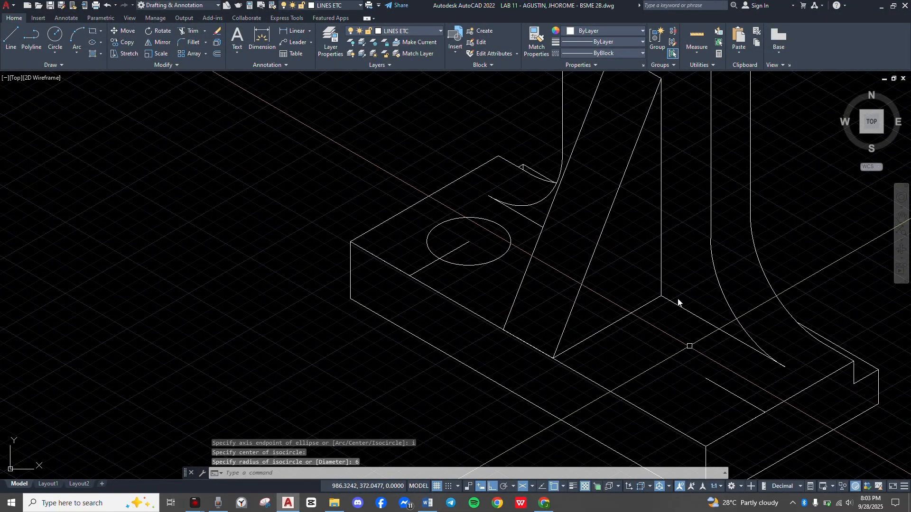
key("Return")
left_click(704, 379)
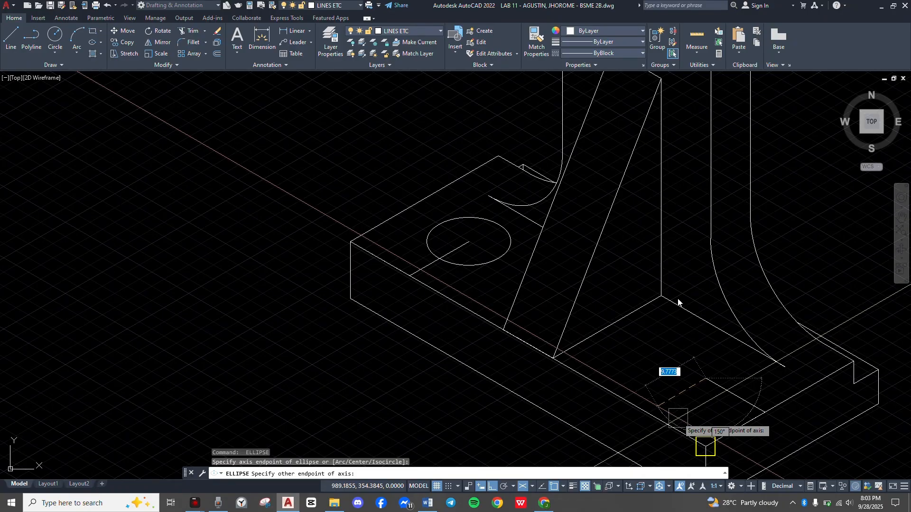
key("Escape")
Draw an isocircle of radius 6 centred on the inner end of the right construction line.
key("Return")
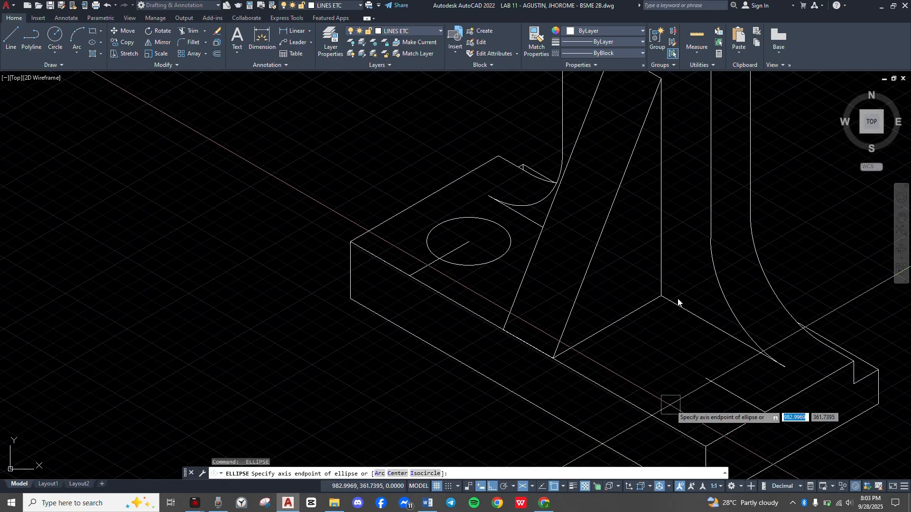
type("i")
key("Return")
left_click(670, 405)
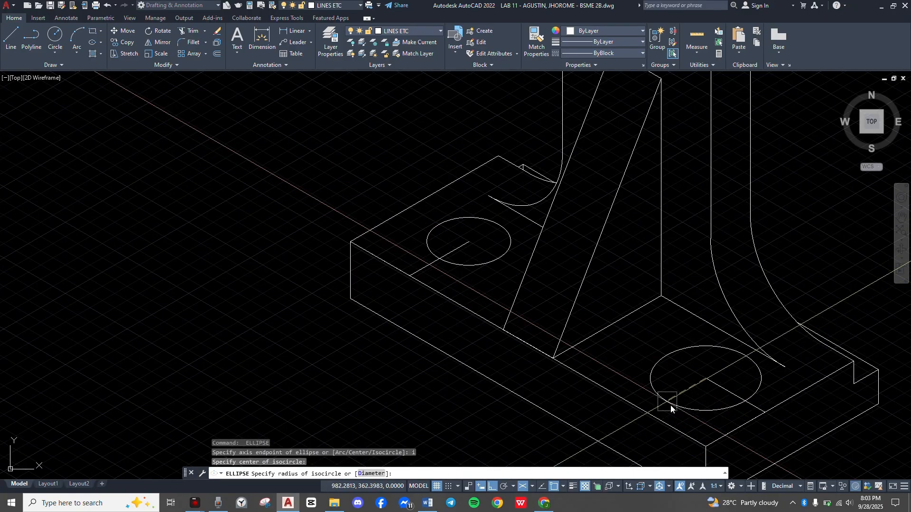
scroll(671, 405, "down", 3)
type("6")
key("Return")
key("Escape")
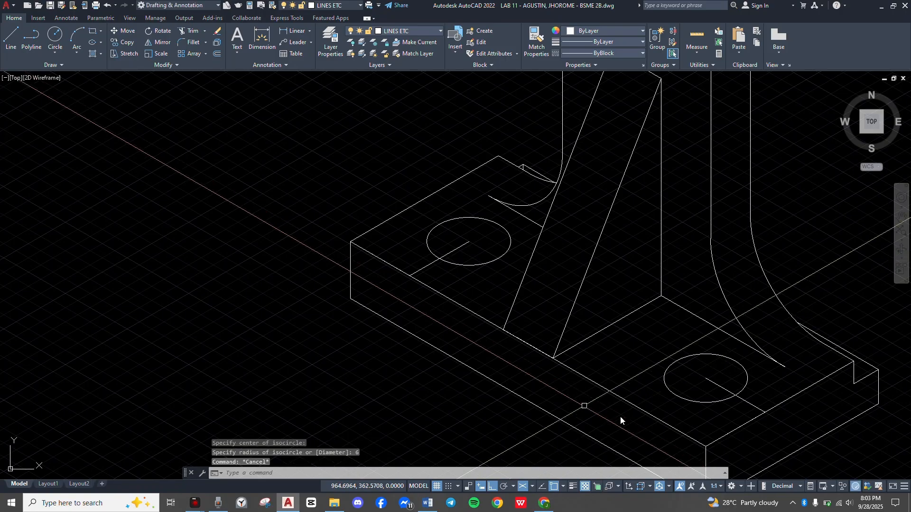
Switch to the Word reference and examine the top view's rounded base corners in relation to the two holes.
scroll(620, 417, "down", 1)
middle_click_drag(484, 374, 455, 366)
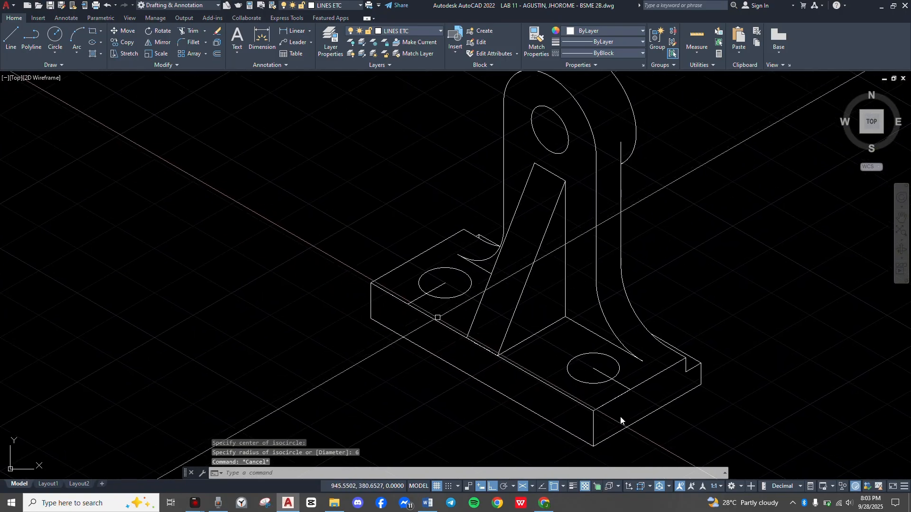
key("alt+Tab")
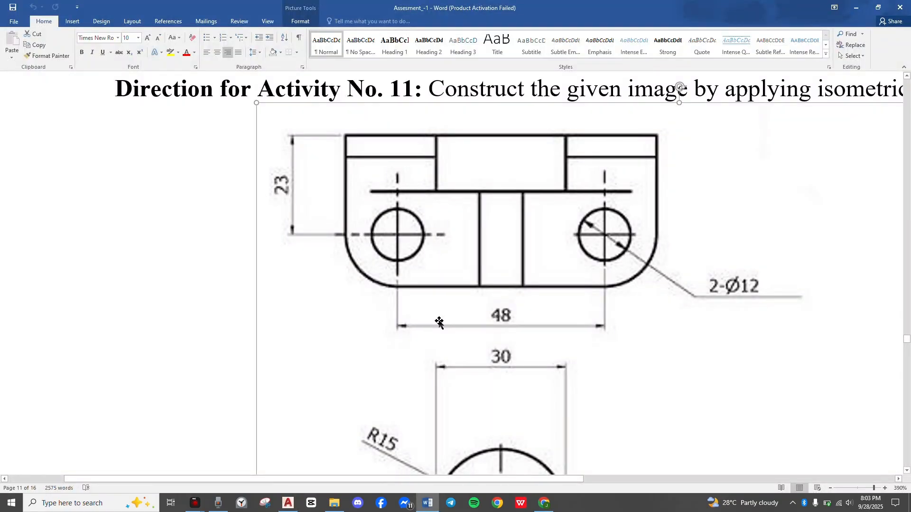
scroll(439, 323, "down", 3)
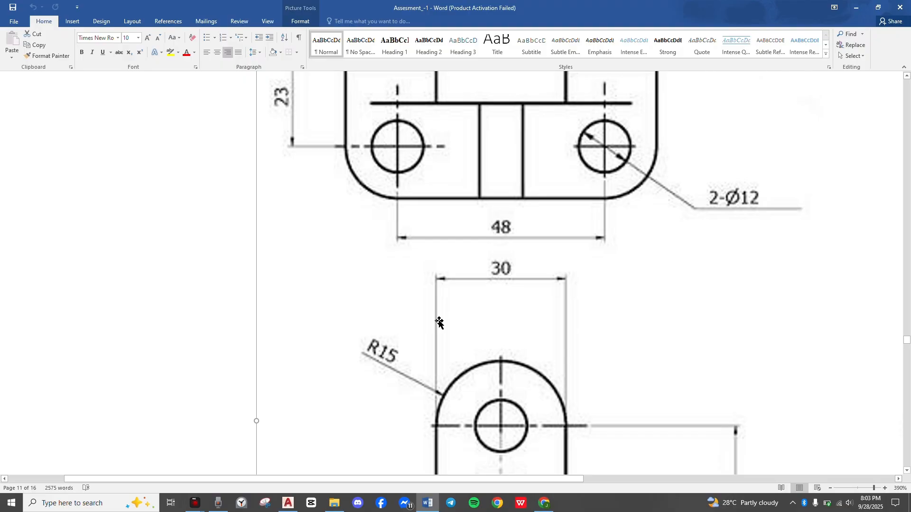
scroll(440, 322, "up", 6)
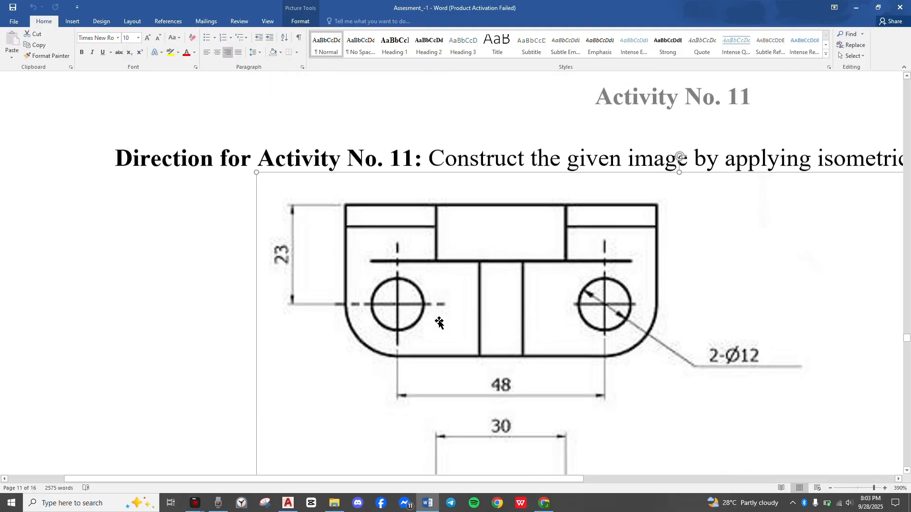
scroll(439, 323, "up", 2, "ctrl")
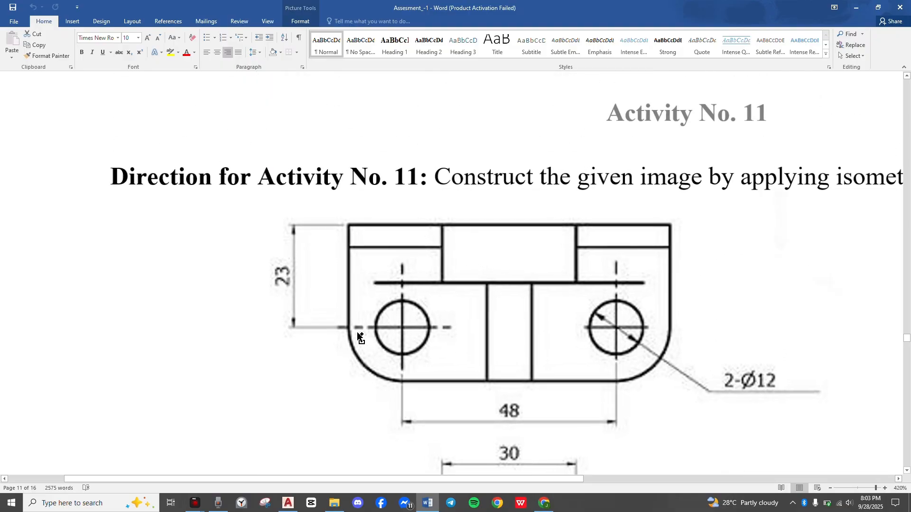
scroll(368, 352, "up", 3)
scroll(368, 353, "down", 12)
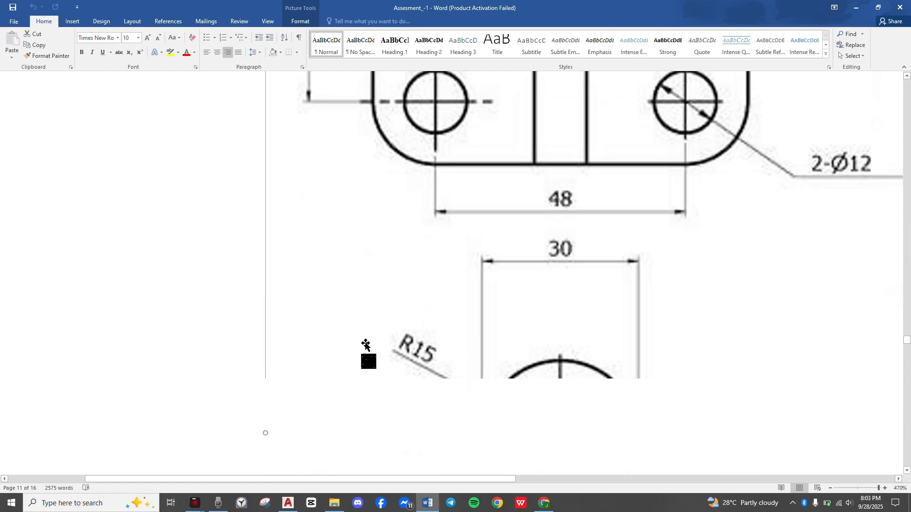
scroll(365, 349, "up", 5)
scroll(366, 350, "down", 1)
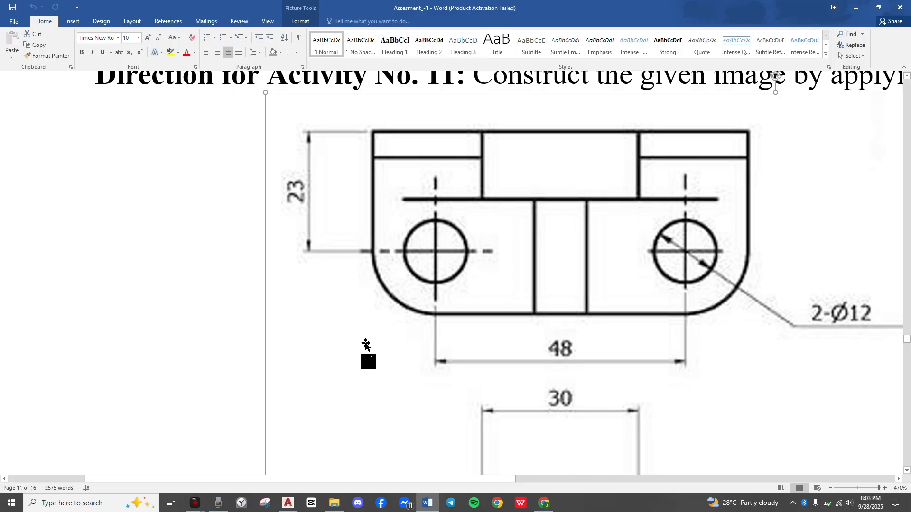
In AutoCAD, draw a larger isocircle concentric with the left hole, reaching the construction line's end on the base's front top edge.
key("alt+Tab")
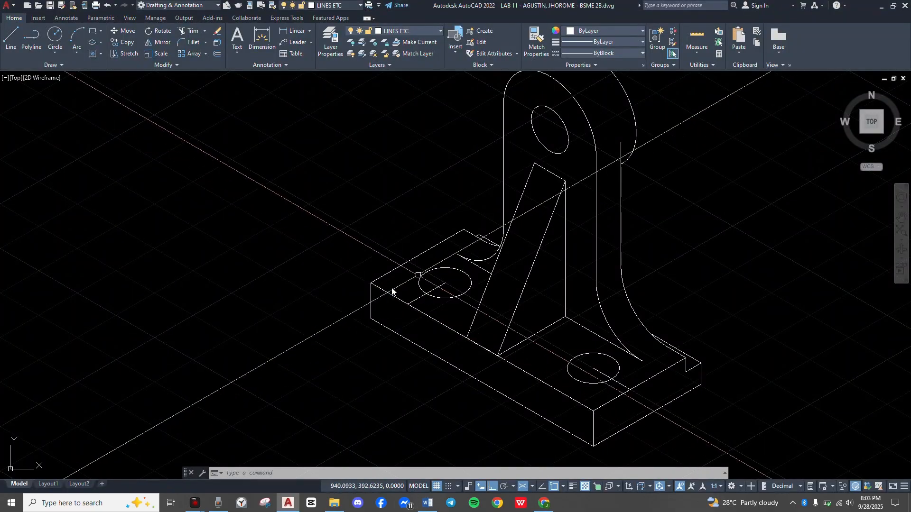
type("el")
key("Return")
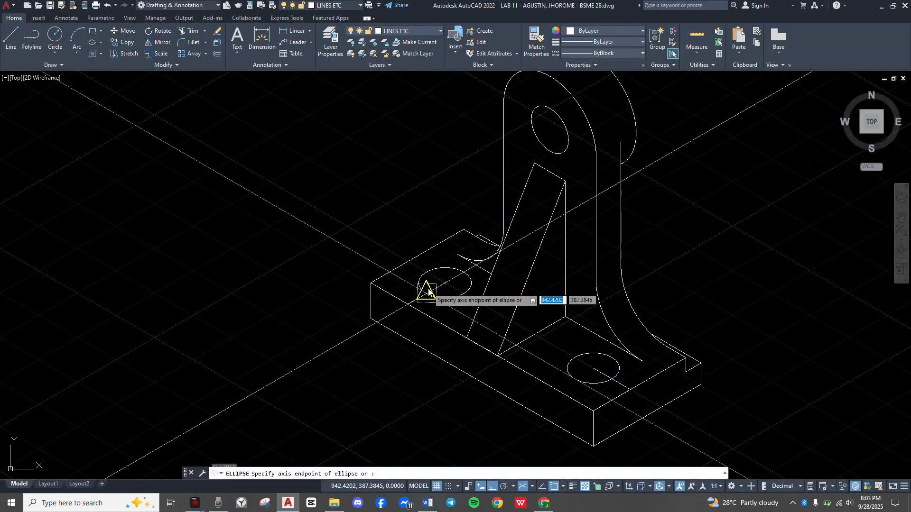
type("i")
key("Return")
left_click(429, 291)
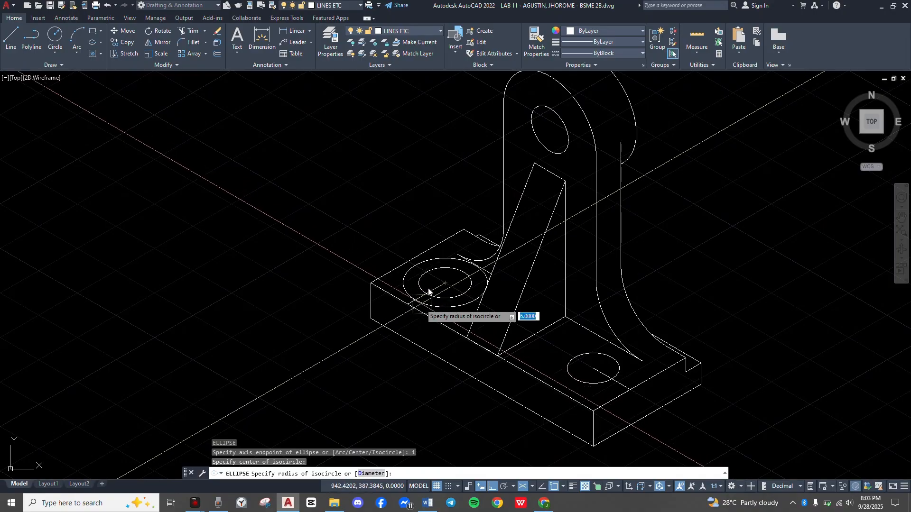
left_click(428, 291)
scroll(428, 290, "up", 3)
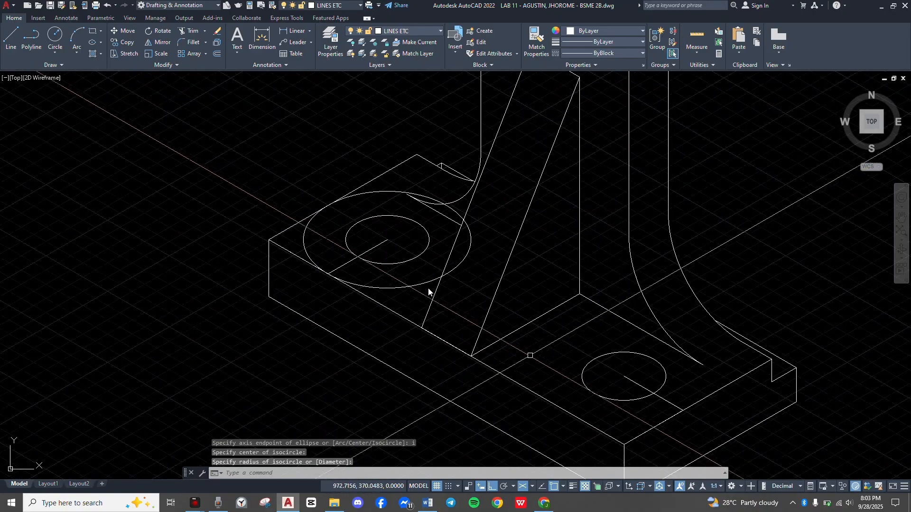
scroll(428, 288, "up", 4)
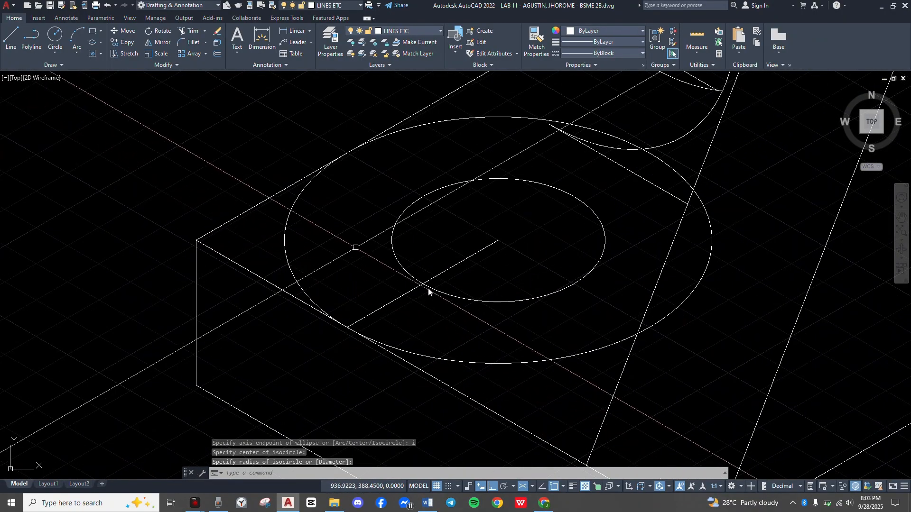
scroll(428, 290, "down", 5)
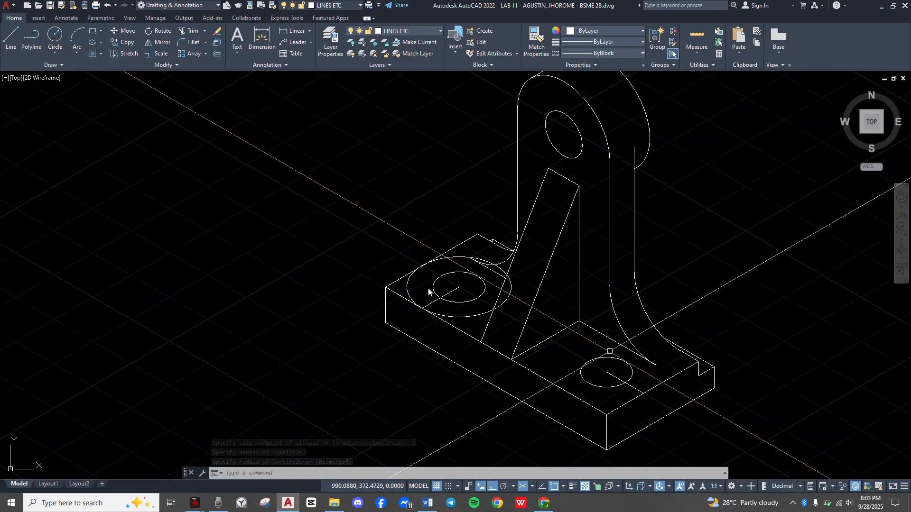
Draw a larger isocircle concentric with the right hole, reaching the construction line's end on the base's right top edge.
scroll(429, 291, "up", 2)
key("Return")
type("i")
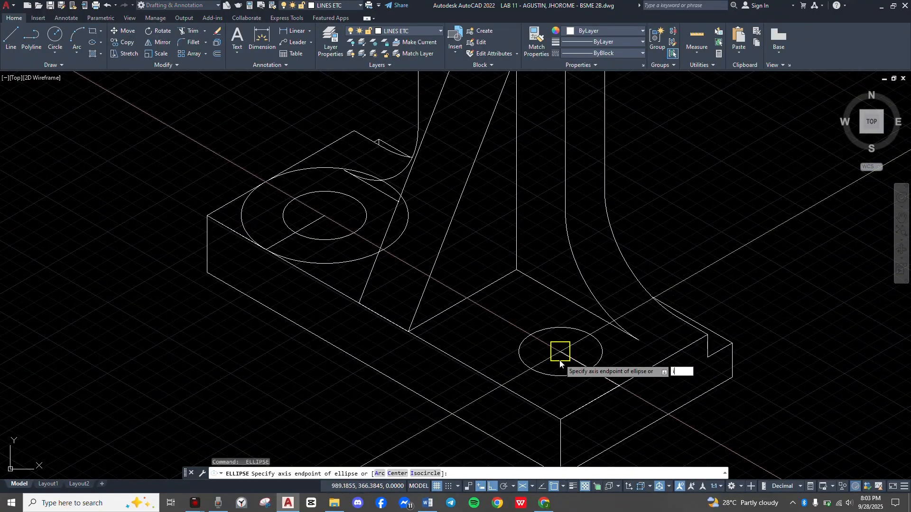
key("Return")
left_click(561, 352)
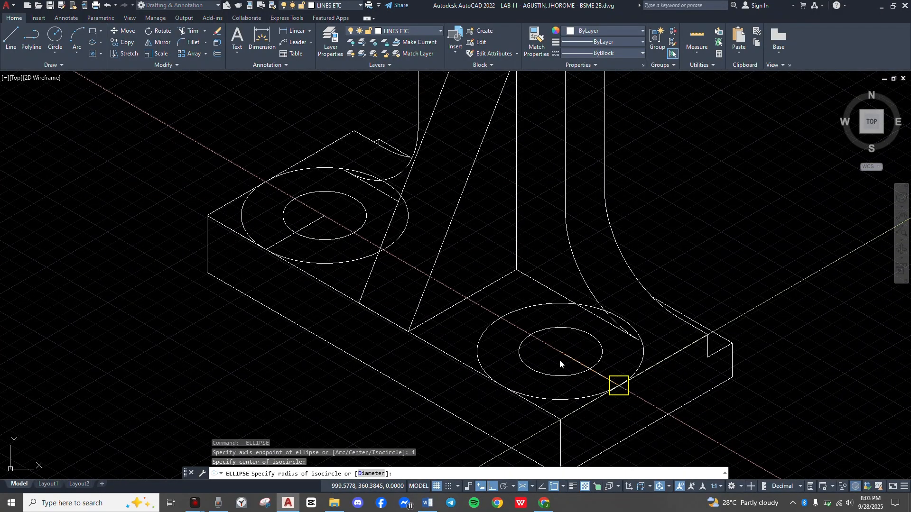
left_click(618, 385)
key("Escape")
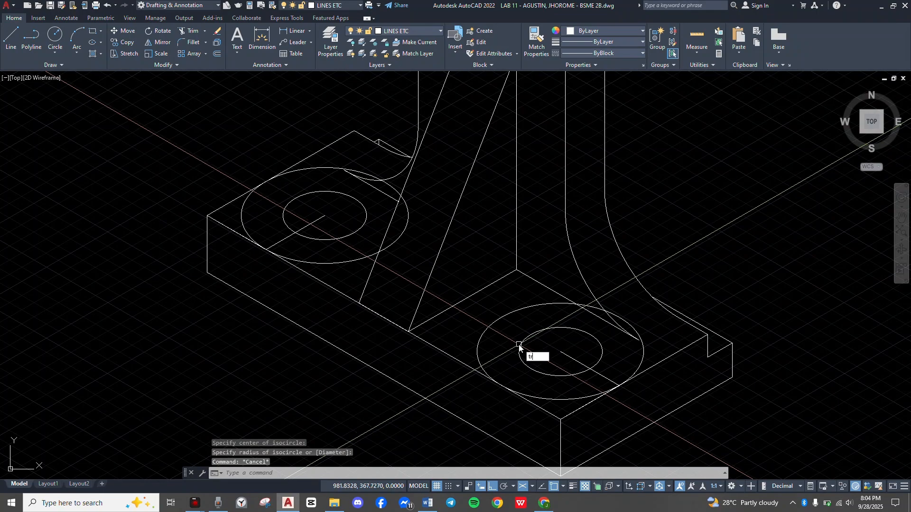
Trim the larger isocircle around the right hole, keeping only the arc that rounds the base's front corner.
key("Return")
left_click_drag(498, 334, 463, 323)
left_click_drag(629, 356, 662, 344)
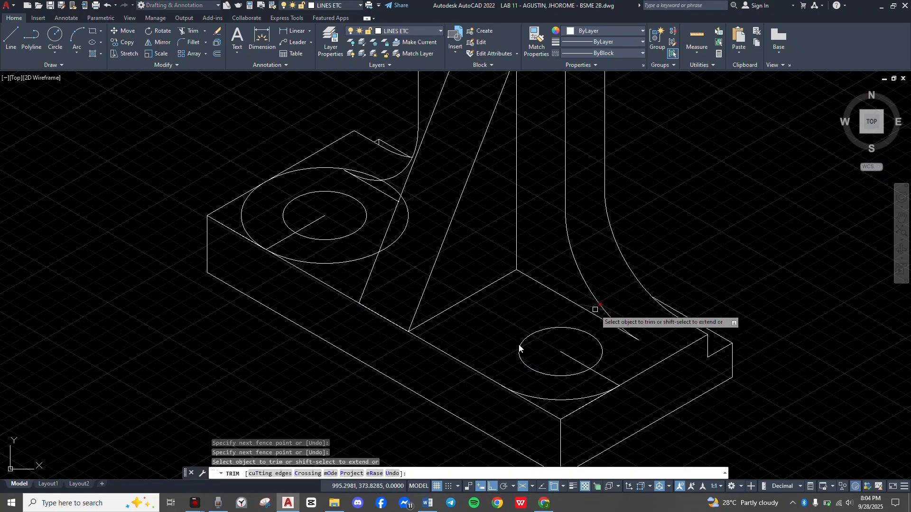
Trim the larger isocircle around the left hole to its corner arc and erase the leftover piece crossing the rib.
scroll(315, 222, "up", 2)
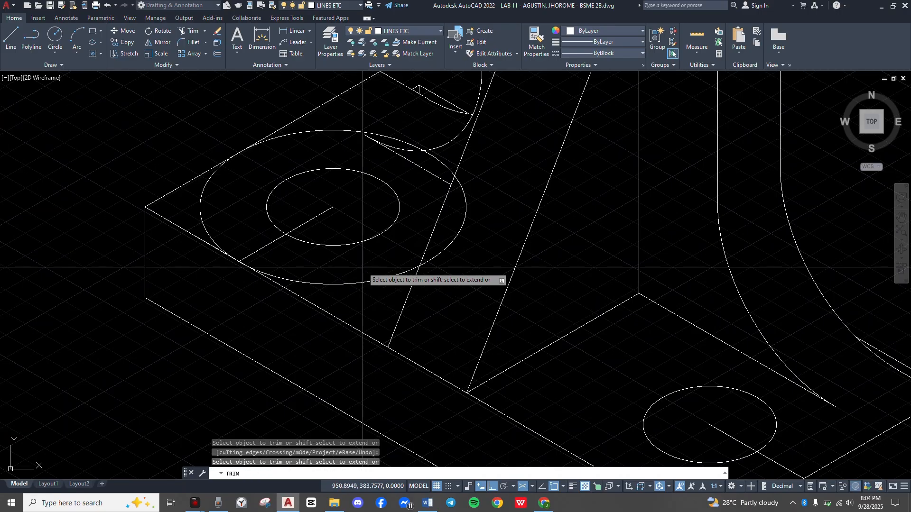
mouse_move(368, 260)
left_mouse_down()
mouse_move(374, 297)
mouse_move(347, 106)
left_mouse_up()
key("Escape")
key("Escape")
left_click(491, 274)
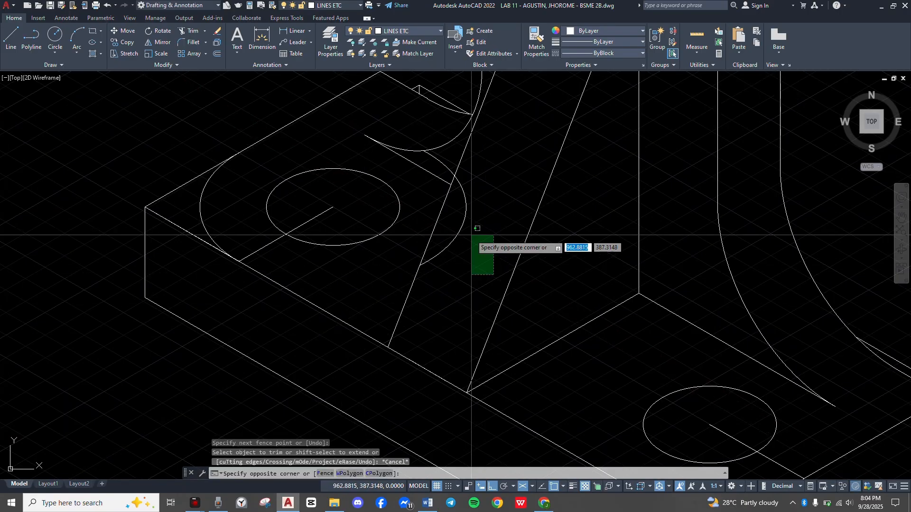
left_click(461, 221)
key("Delete")
scroll(462, 230, "down", 4)
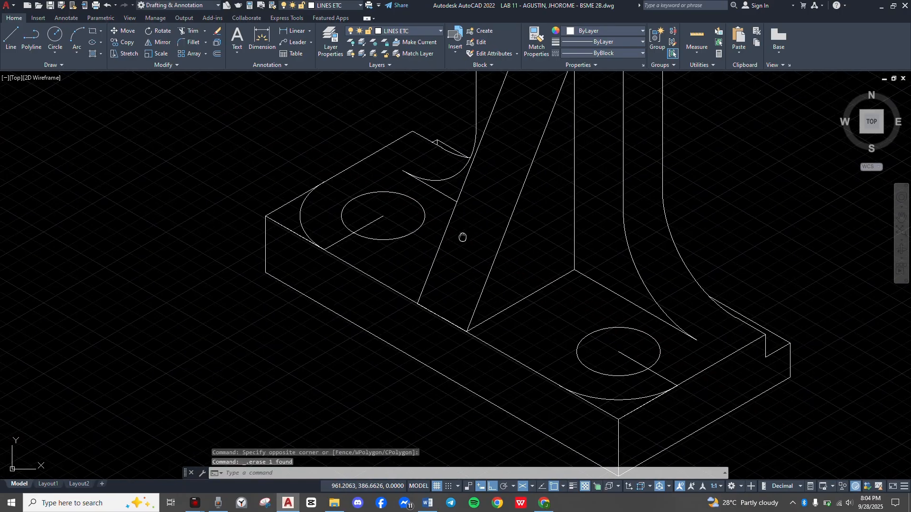
Copy both corner arcs of the base's top face straight down by 10 in the right isoplane.
scroll(446, 242, "up", 6)
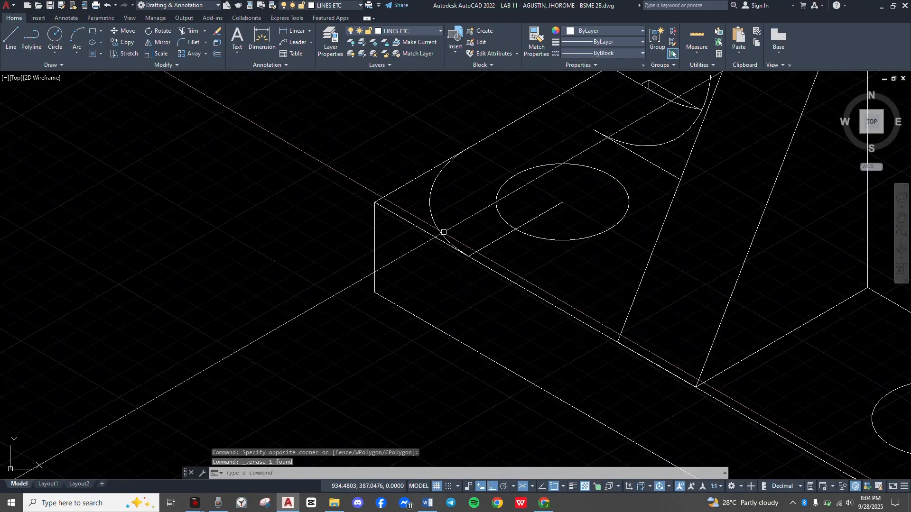
left_click(488, 186)
left_click(372, 178)
scroll(514, 255, "down", 4)
scroll(513, 268, "down", 3)
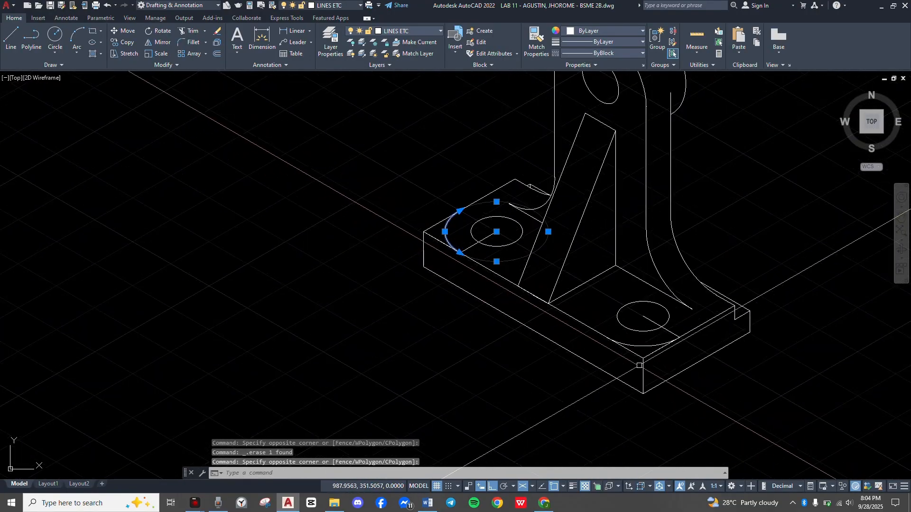
scroll(642, 353, "up", 8)
left_click(646, 333)
left_click(623, 290)
scroll(540, 291, "down", 6)
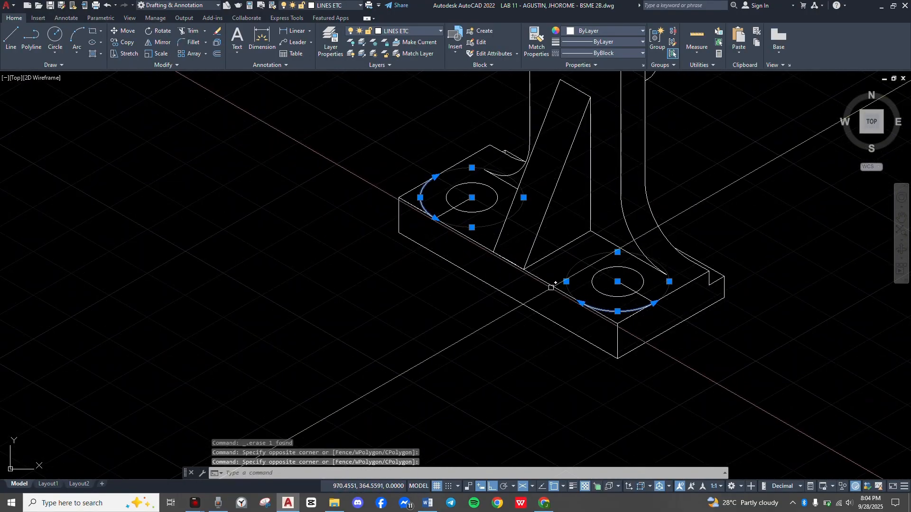
key("Return")
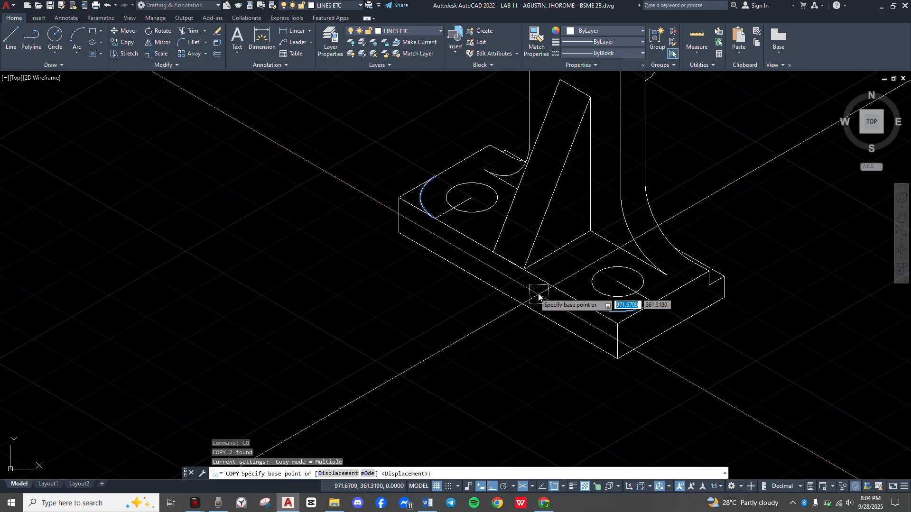
left_click(536, 293)
key("F5")
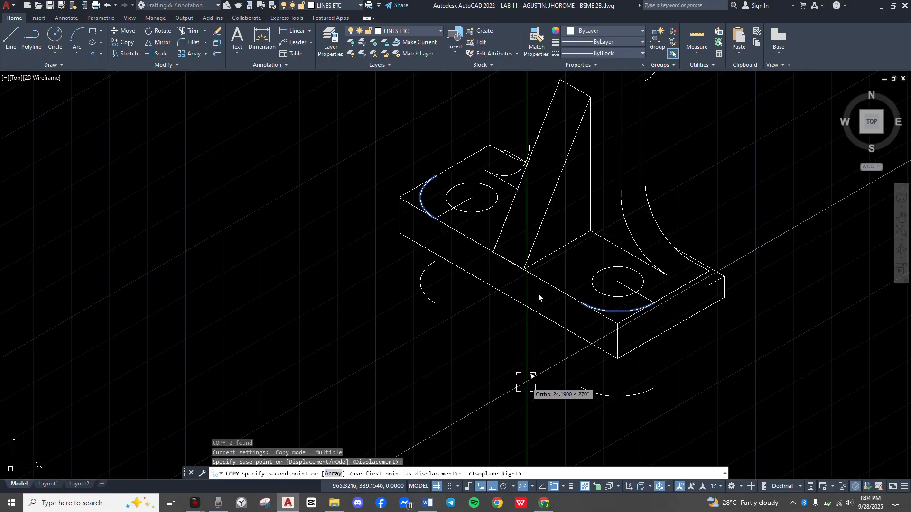
type("10")
key("Return")
key("Escape")
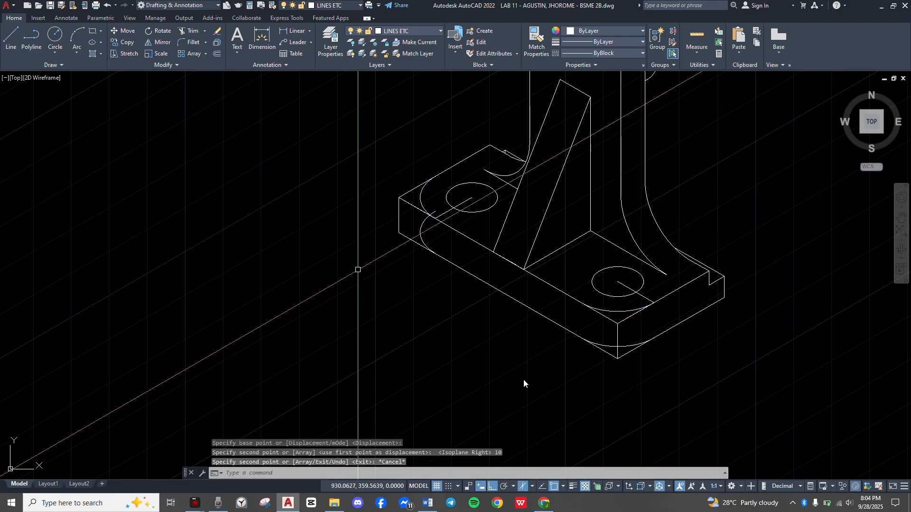
scroll(524, 383, "up", 5)
scroll(451, 271, "up", 4)
type("l")
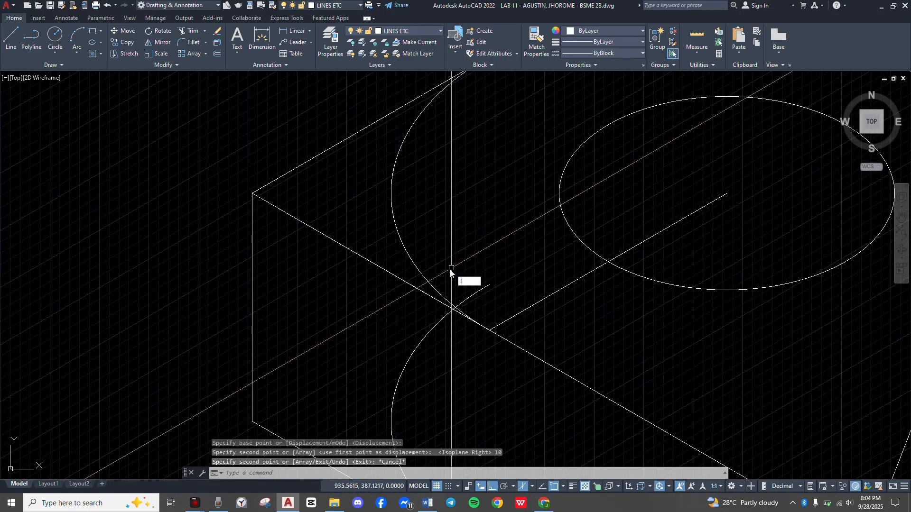
key("Return")
left_click(390, 195)
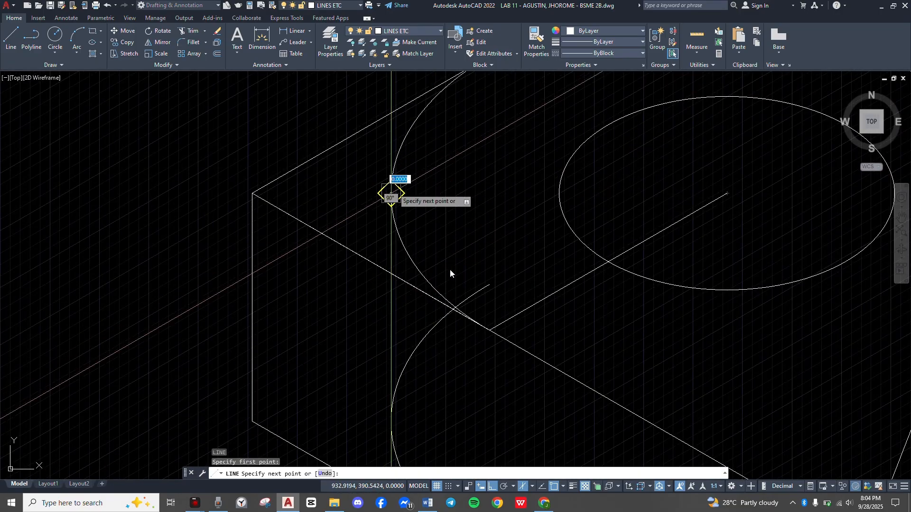
key("Escape")
Trim away the base's sharp left corner edges lying outside the upper and lower corner arcs.
scroll(392, 177, "down", 5)
type("tr")
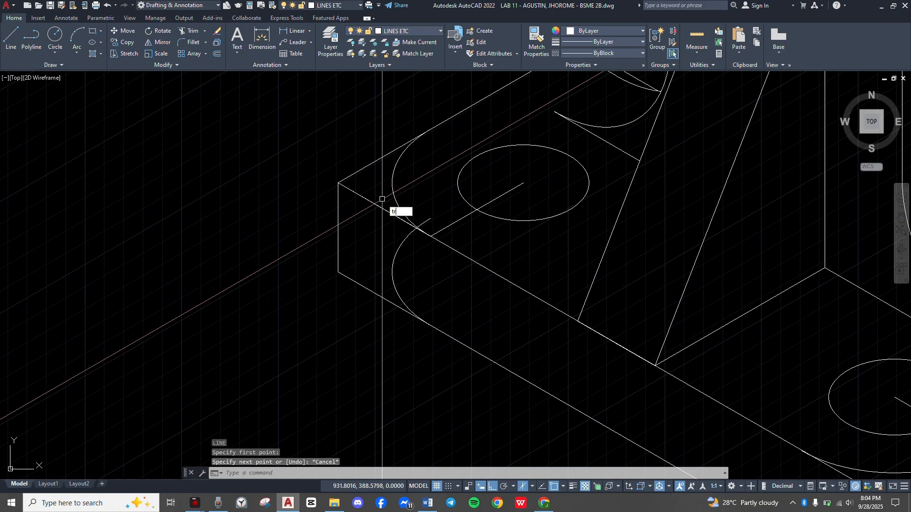
key("Return")
left_click_drag(363, 334, 370, 128)
left_click_drag(363, 209, 280, 212)
key("Escape")
Draw a vertical line joining the outermost points of the upper and lower arcs at the base's left corner.
middle_click_drag(408, 206, 446, 208)
type("l")
key("Return")
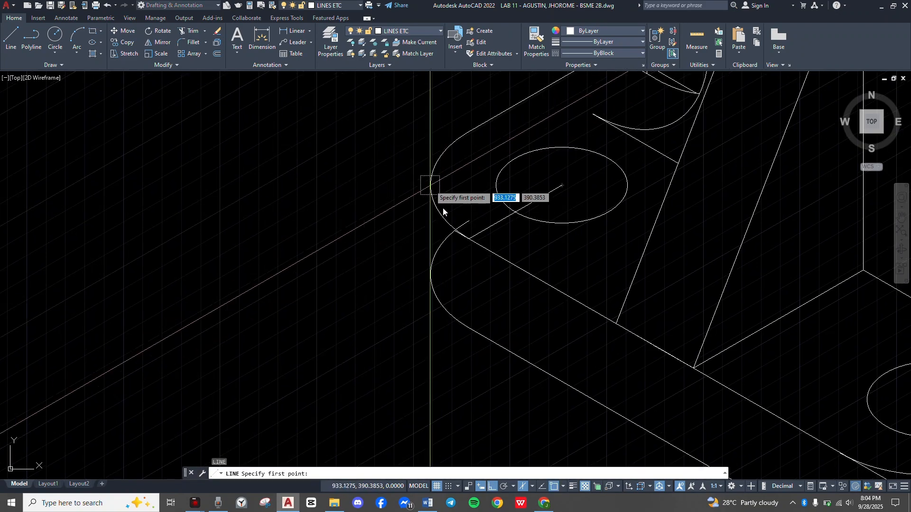
left_click(442, 211)
key("Escape")
Try to trim the lower left corner arc and the edge stub where they meet the upper arc, and undo the trims.
scroll(377, 314, "up", 5)
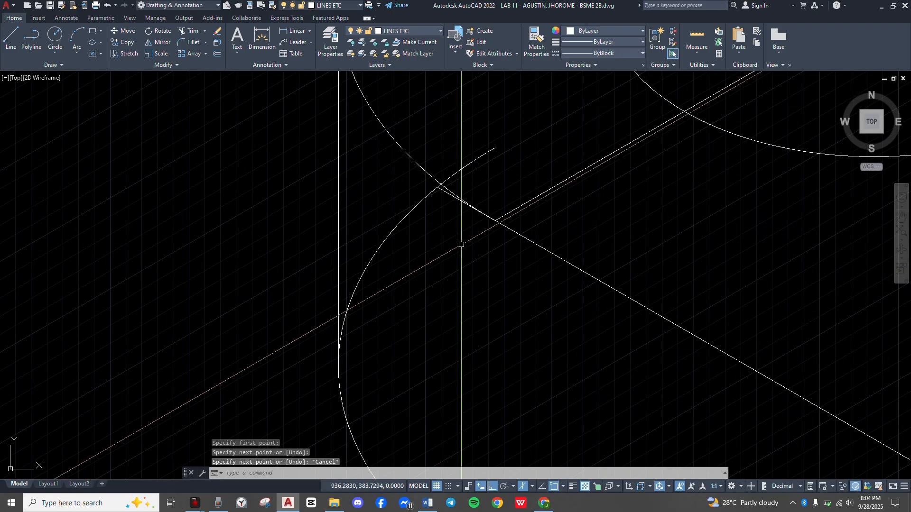
left_click(338, 230)
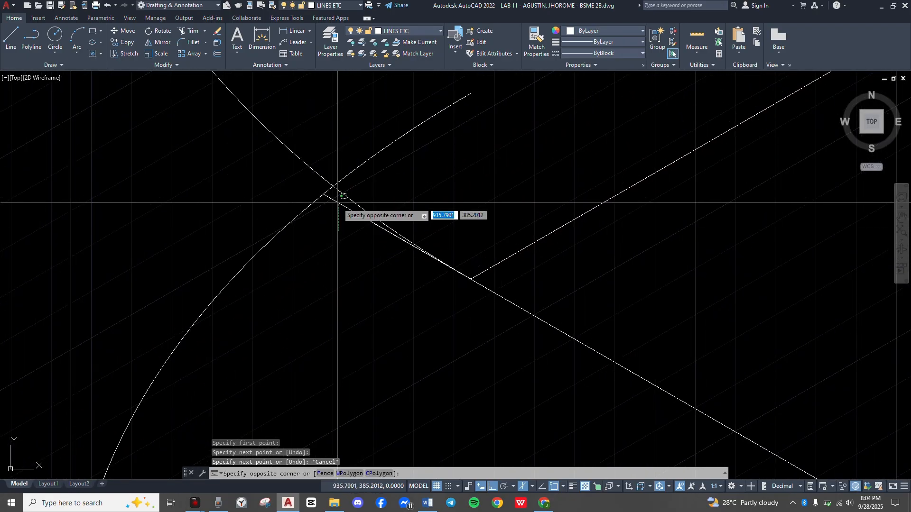
left_click(336, 199)
key("Escape")
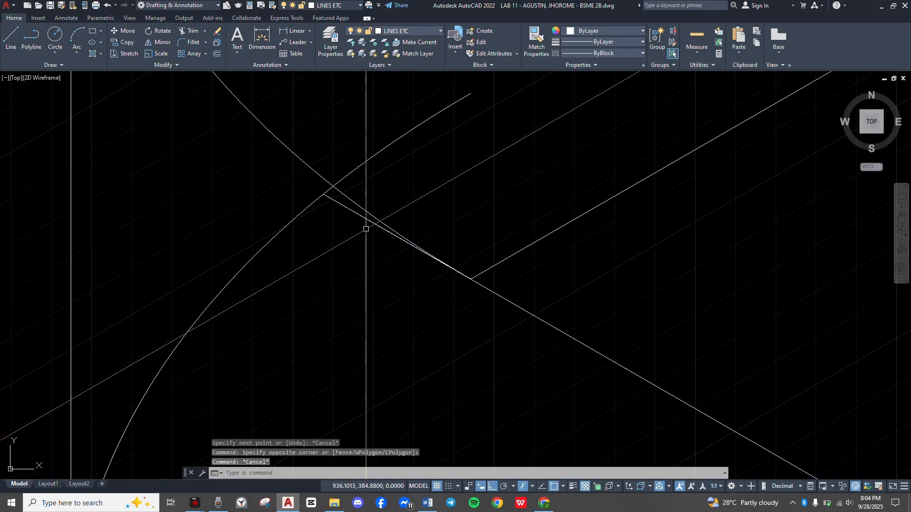
scroll(366, 227, "up", 4)
middle_click_drag(396, 248, 660, 430)
scroll(617, 412, "down", 2)
key("Return")
left_click_drag(593, 404, 513, 317)
left_click_drag(596, 387, 522, 319)
scroll(517, 366, "down", 10)
middle_click_drag(516, 367, 490, 291)
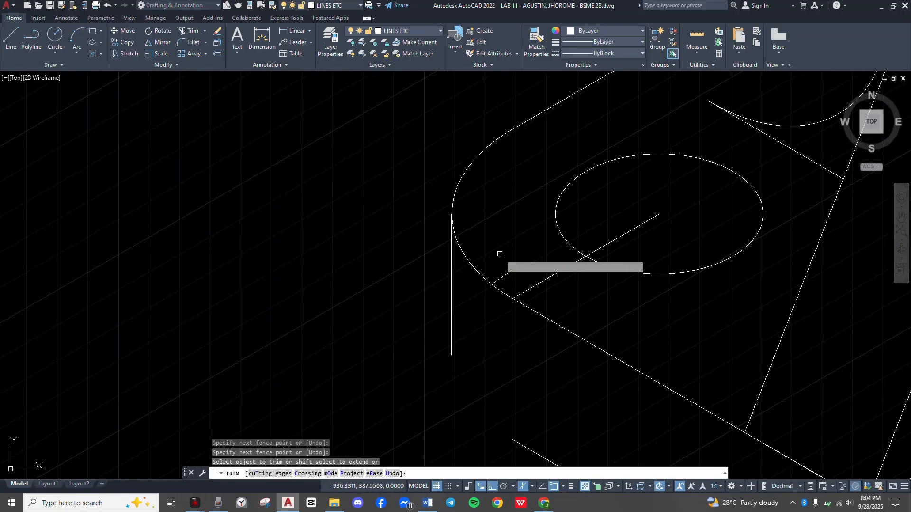
key("ctrl+z")
key("ctrl+z")
scroll(506, 364, "down", 7)
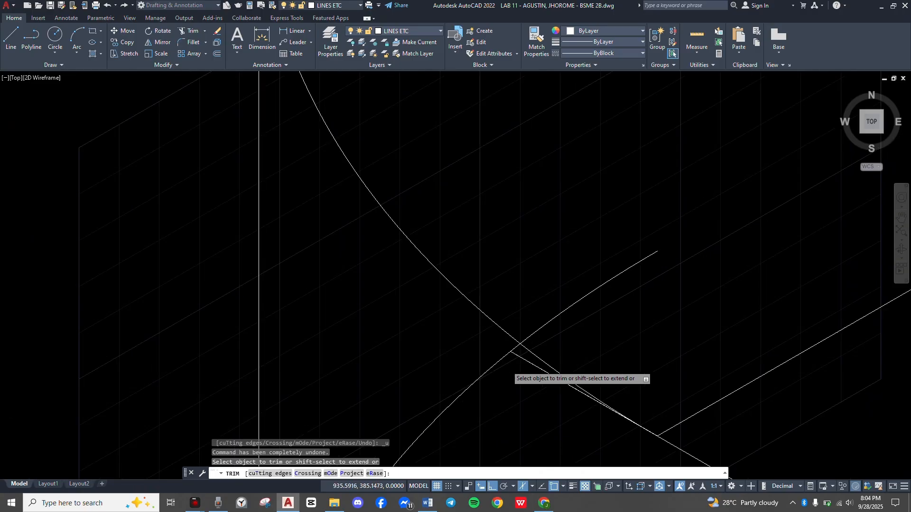
Trim the hidden upper portion of the lower left corner arc and the top edge stub beside the upper arc.
middle_click_drag(505, 353, 547, 258)
scroll(555, 301, "down", 4)
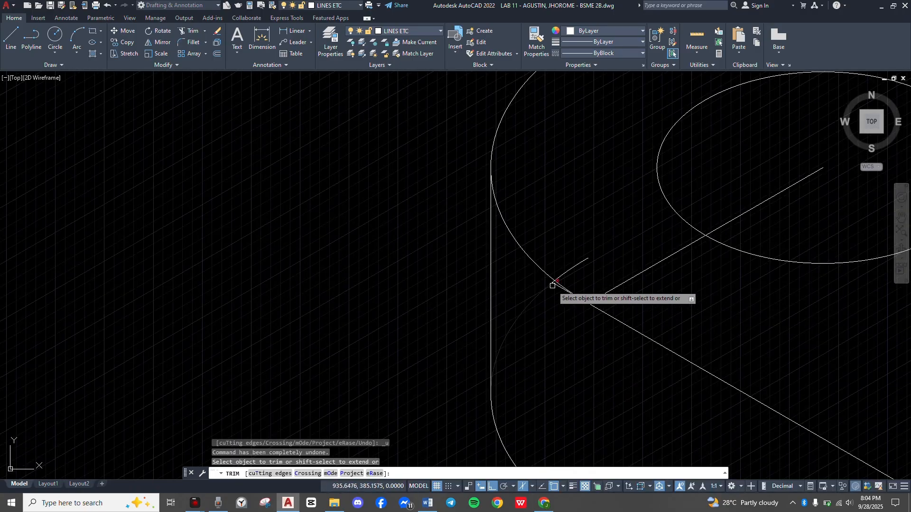
scroll(551, 286, "up", 6)
left_click(560, 252)
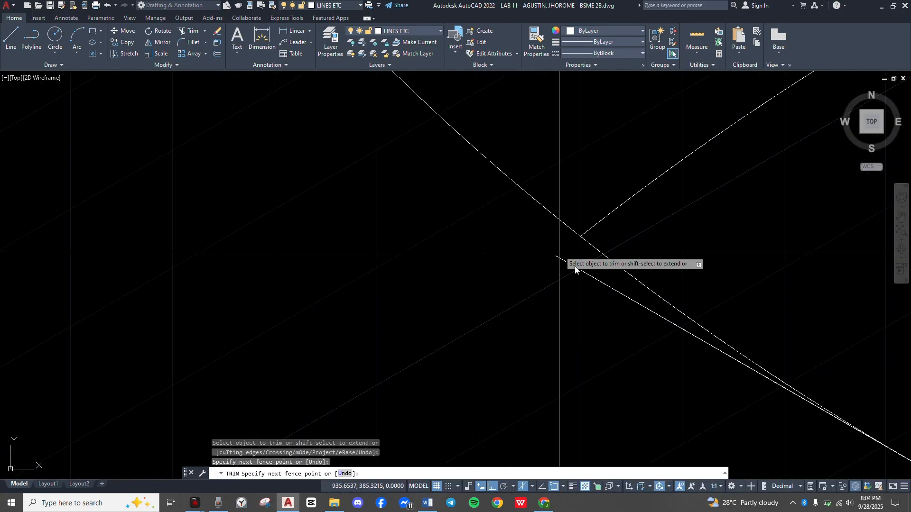
left_click(585, 277)
left_click(589, 292)
scroll(590, 292, "down", 2)
left_click(669, 254)
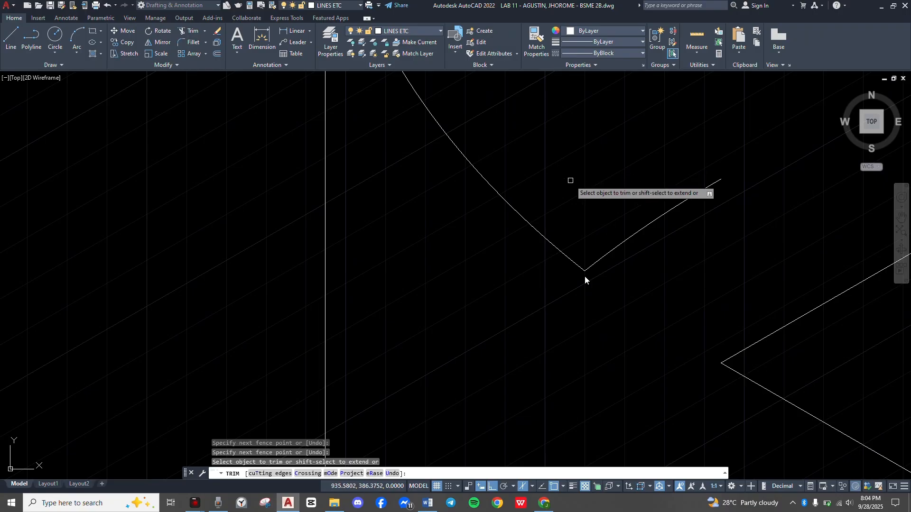
key("ctrl+z")
left_click(778, 309)
left_click(655, 295)
middle_click_drag(654, 295, 765, 295)
scroll(285, 246, "down", 2)
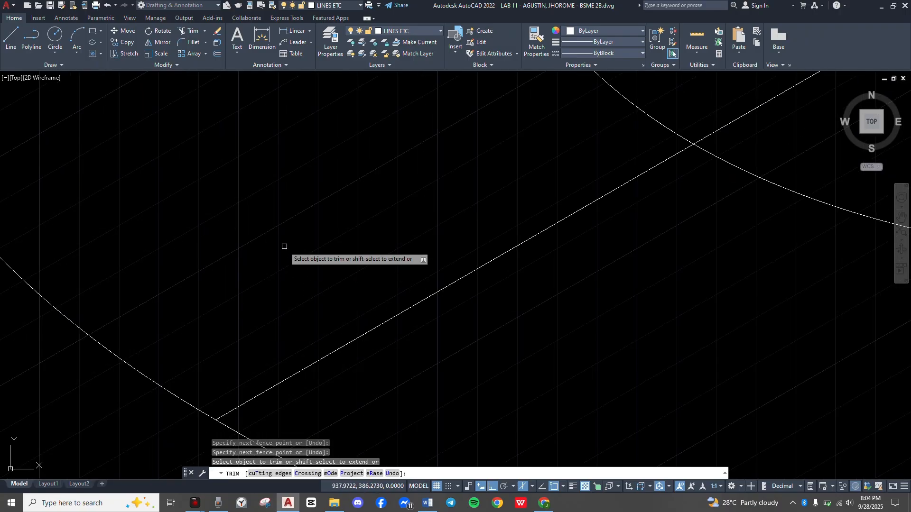
Erase the construction line running from the left hole's center to the base's front top edge.
key("Escape")
left_click(337, 274)
left_click(463, 387)
left_click(412, 306)
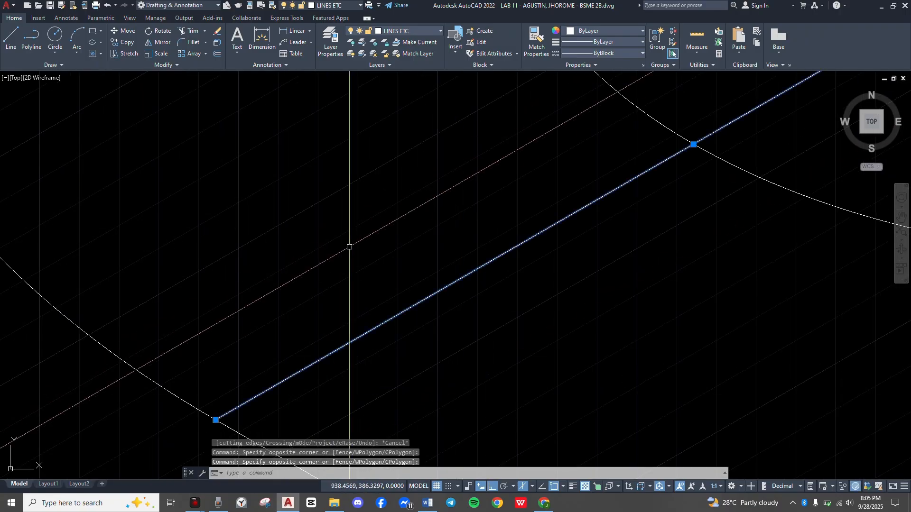
key("Delete")
Trim away the base's sharp front corner, removing the vertical edge and the top and bottom edges outside both arcs.
scroll(448, 301, "down", 5)
middle_click_drag(543, 349, 340, 216)
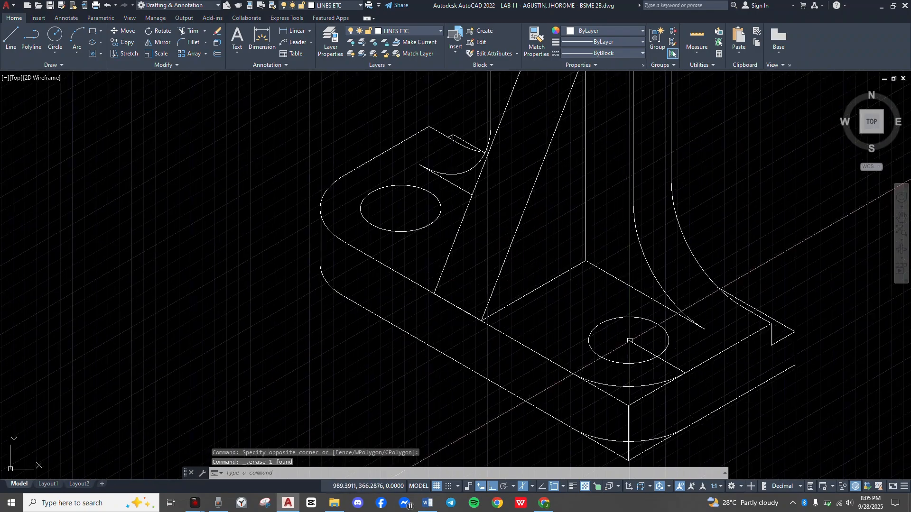
scroll(646, 352, "up", 8)
type("tr")
key("Return")
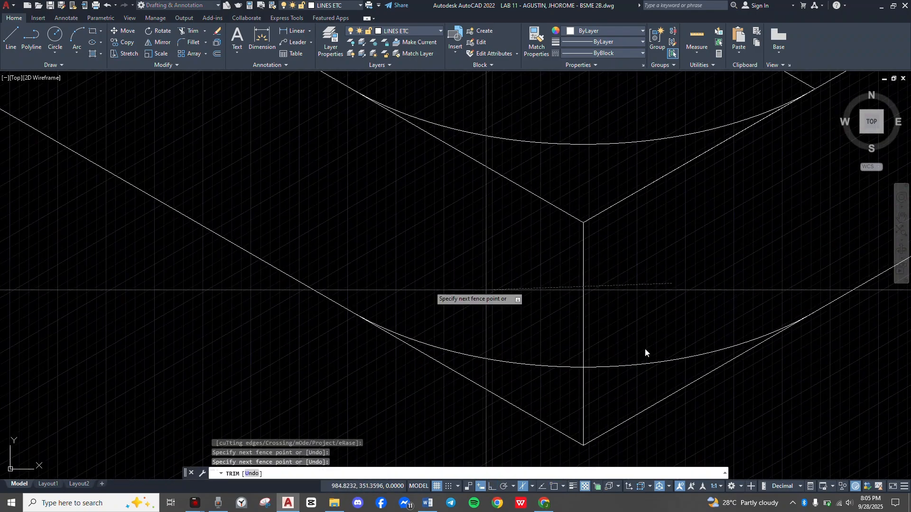
left_click(576, 216)
left_click(723, 204)
key("Return")
left_click(778, 395)
left_click(463, 393)
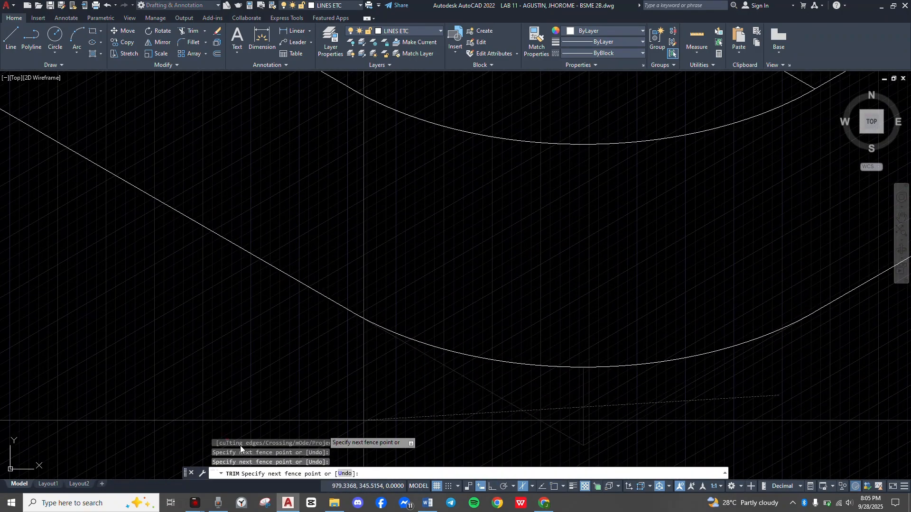
scroll(231, 444, "down", 2)
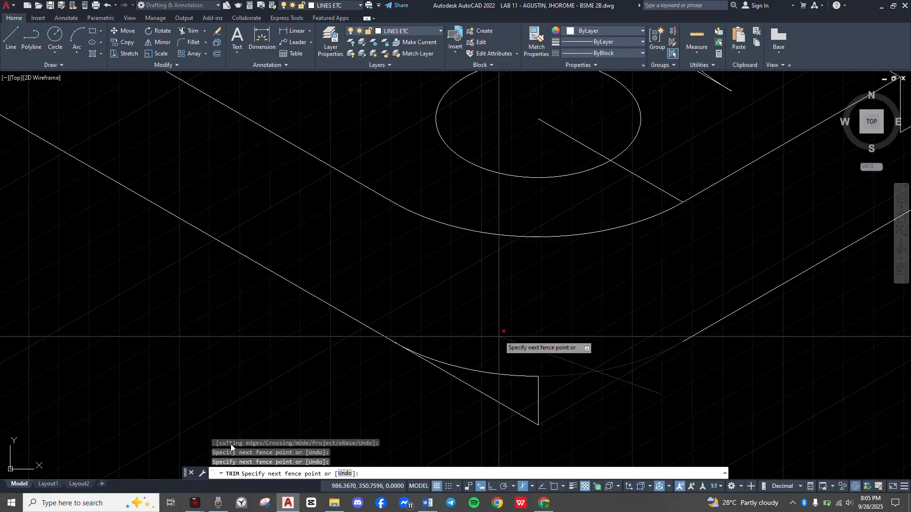
key("Return")
Erase the construction line running from the right hole's center to the base's right top edge.
middle_click_drag(568, 317, 526, 461)
key("F1")
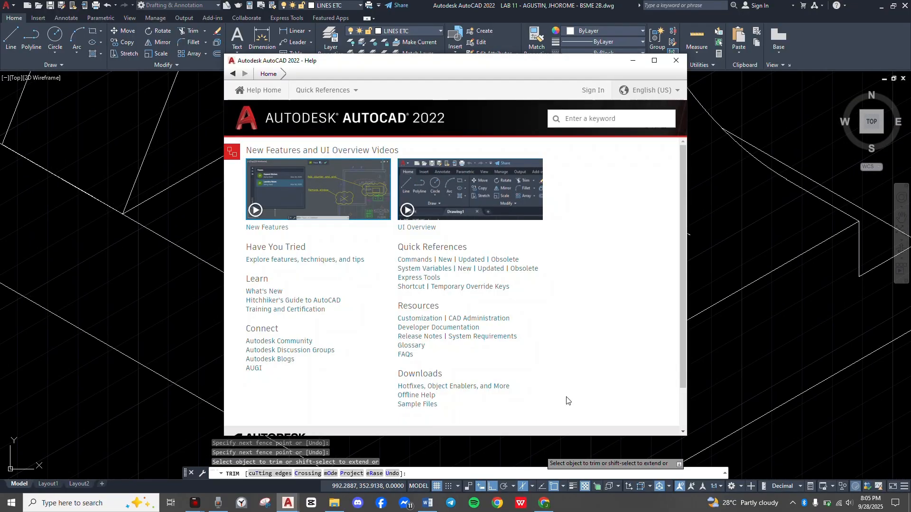
left_click(676, 60)
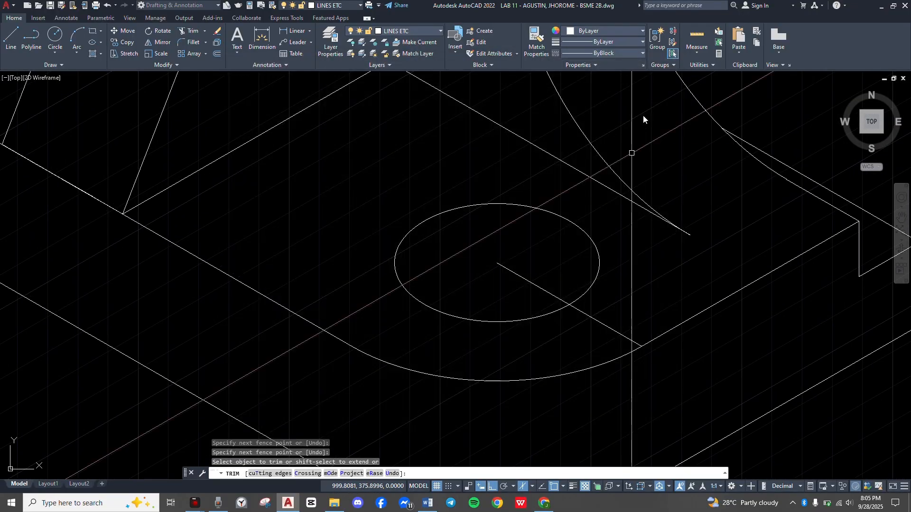
key("Escape")
left_click(626, 328)
left_click(570, 305)
key("Delete")
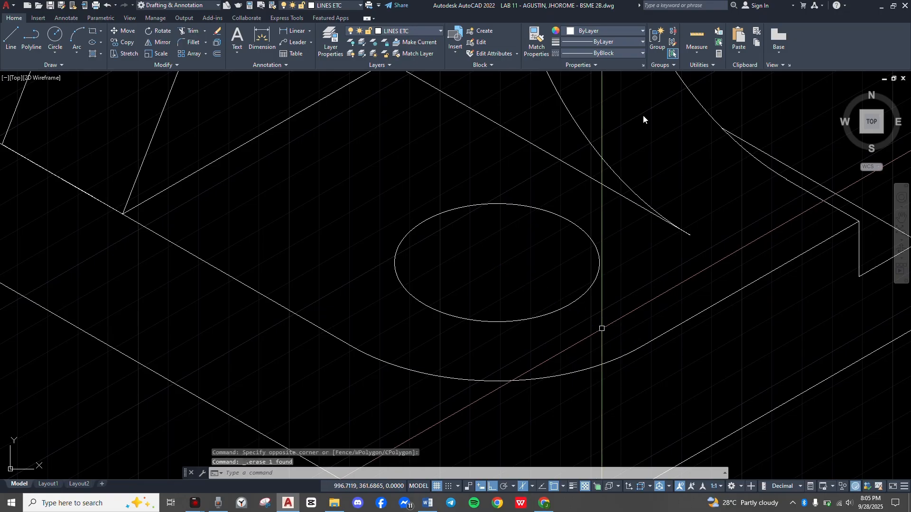
Set the current linetype to CENTER for drawing the hole centerlines.
scroll(602, 325, "down", 5)
scroll(501, 415, "up", 3)
scroll(642, 116, "down", 3)
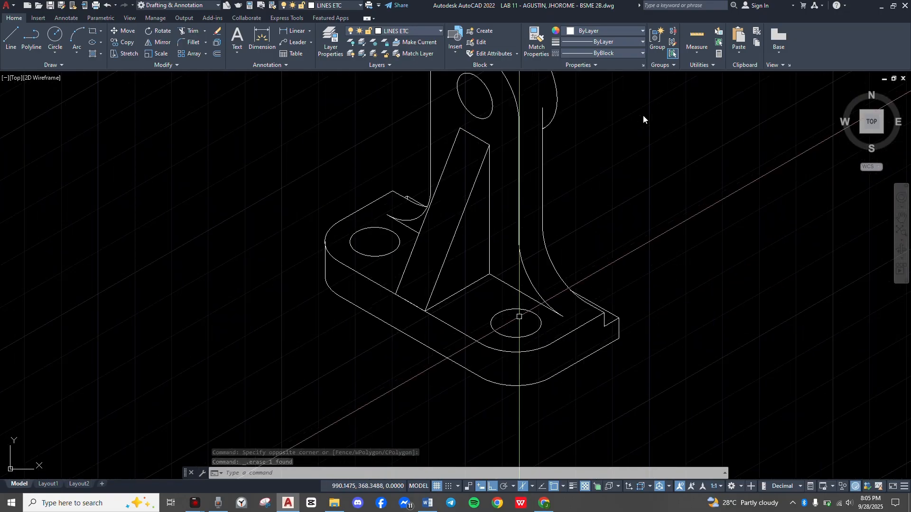
left_click(617, 41)
left_click(612, 42)
left_click(611, 53)
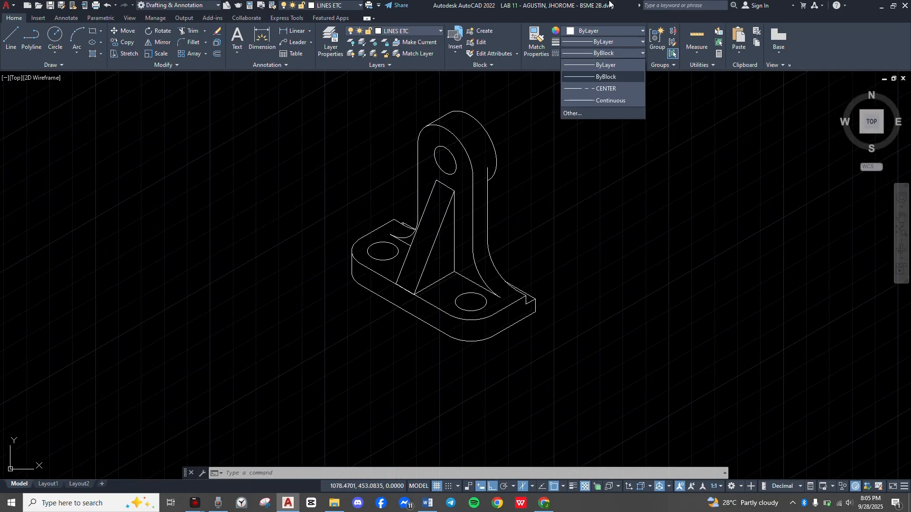
left_click(605, 88)
Draw two 12-unit centerlines from the right hole's center, one toward each adjacent edge of the base, along the top isoplane axes.
scroll(474, 333, "up", 5)
type("l")
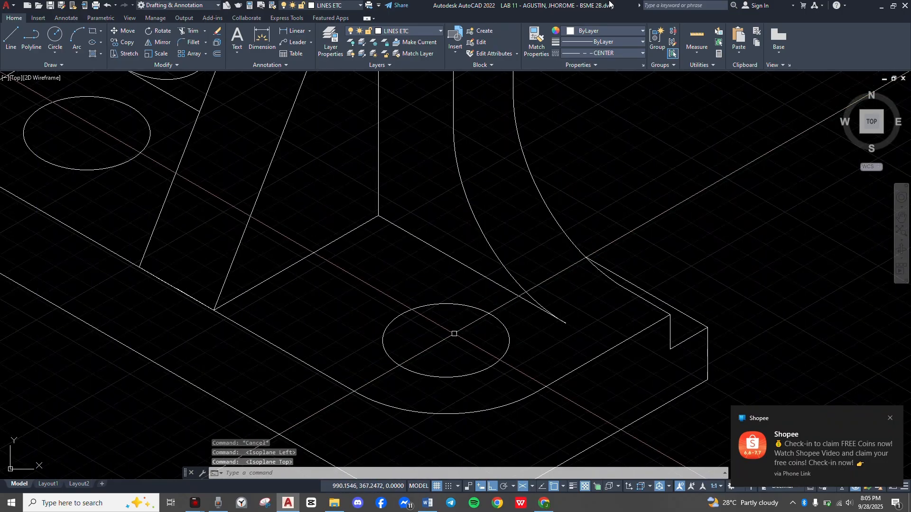
key("Return")
left_click(448, 345)
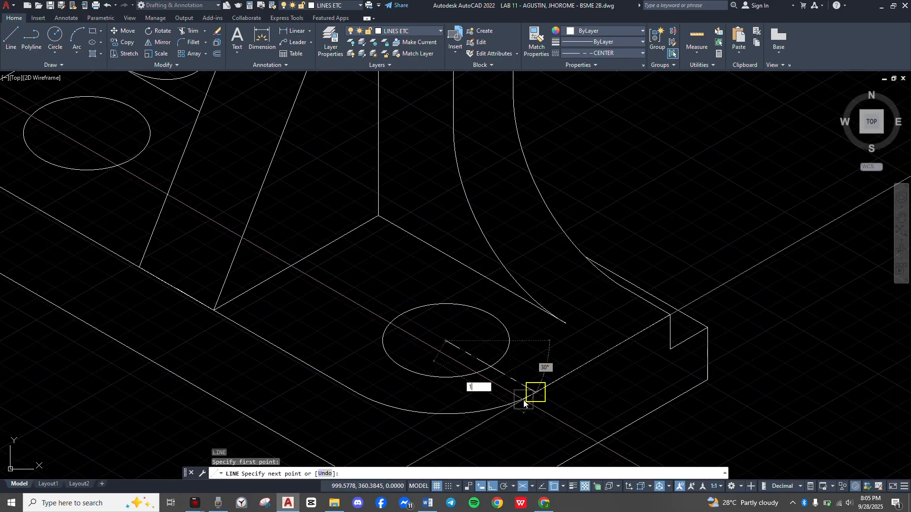
key("Escape")
key("Return")
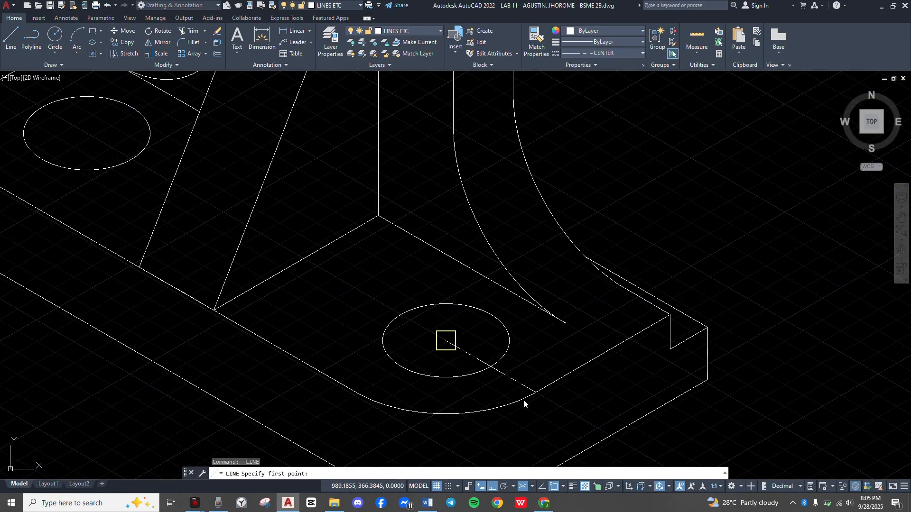
left_click(446, 341)
type("12")
key("Return")
key("Escape")
Lengthen the centerline that runs to the base's front edge by 10 beyond the right hole's center.
left_click(389, 364)
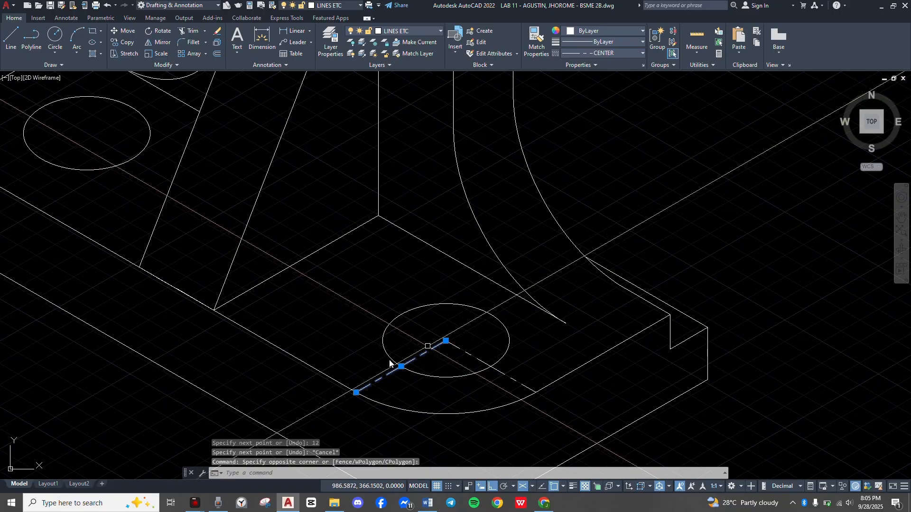
left_click(446, 341)
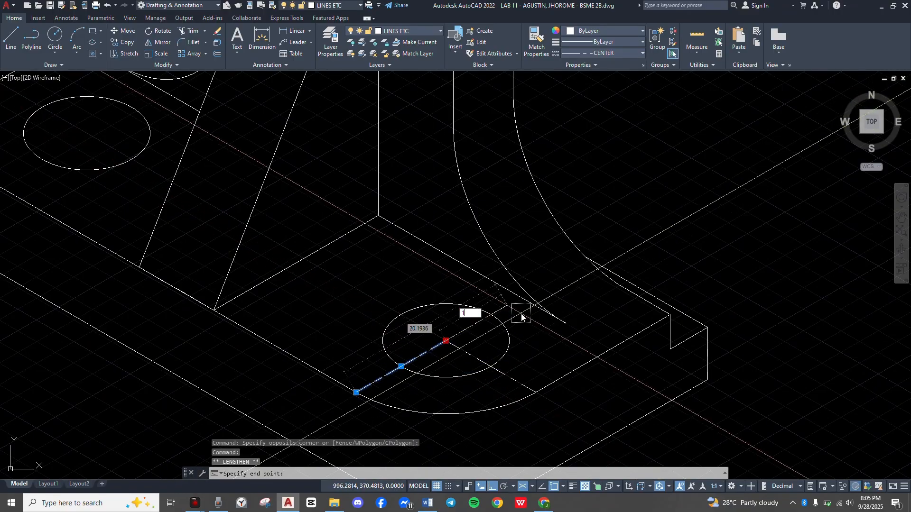
key("Return")
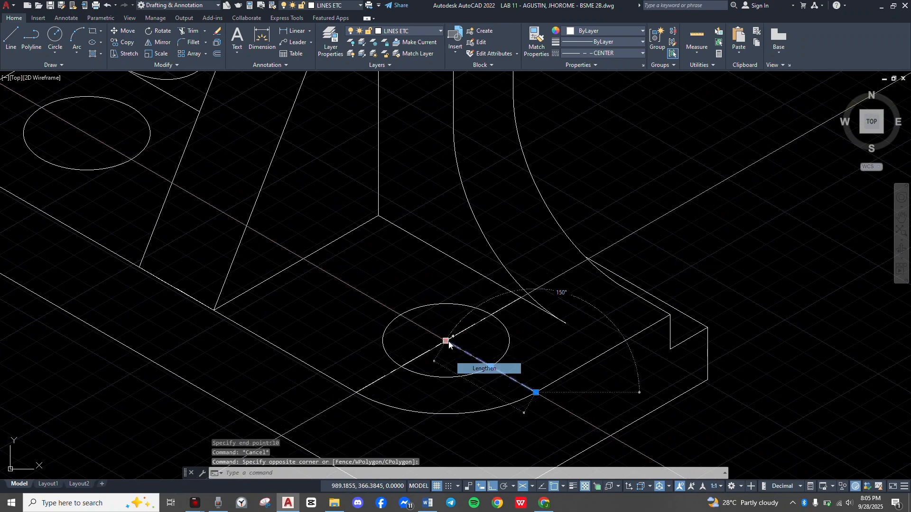
Lengthen the centerline that runs to the base's right end by 12 beyond the right hole's center.
left_click(448, 342)
type("12")
key("Return")
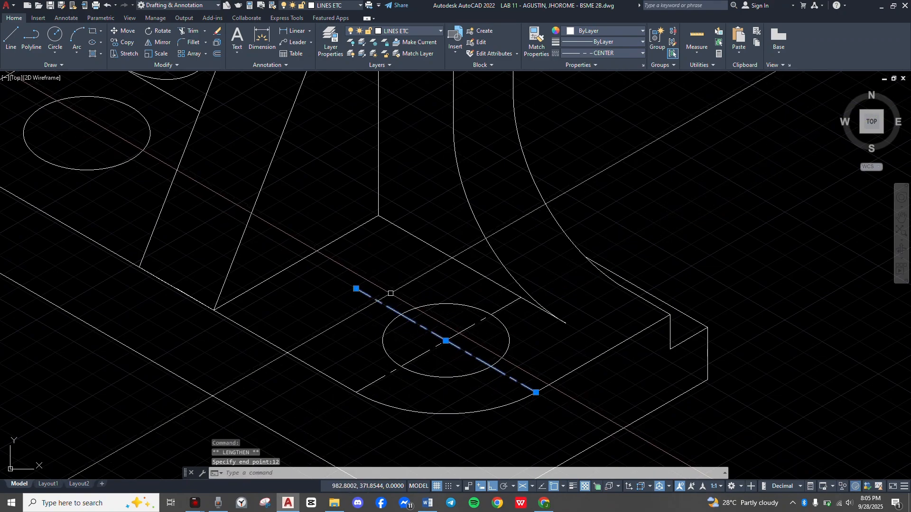
key("Escape")
Copy both centerlines from the right hole's center to the center of the base's left hole.
left_click(465, 337)
left_click(431, 347)
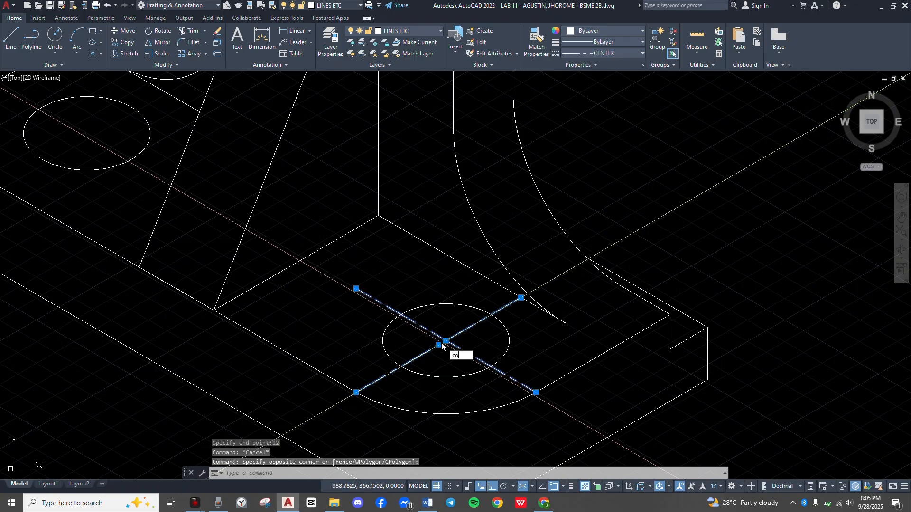
type("co")
key("Return")
left_click(441, 342)
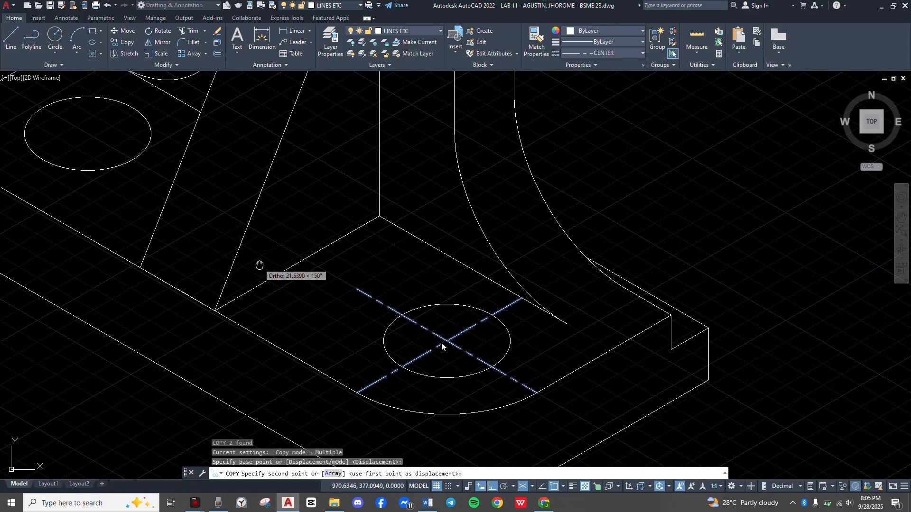
middle_click_drag(260, 265, 712, 398)
left_click(541, 267)
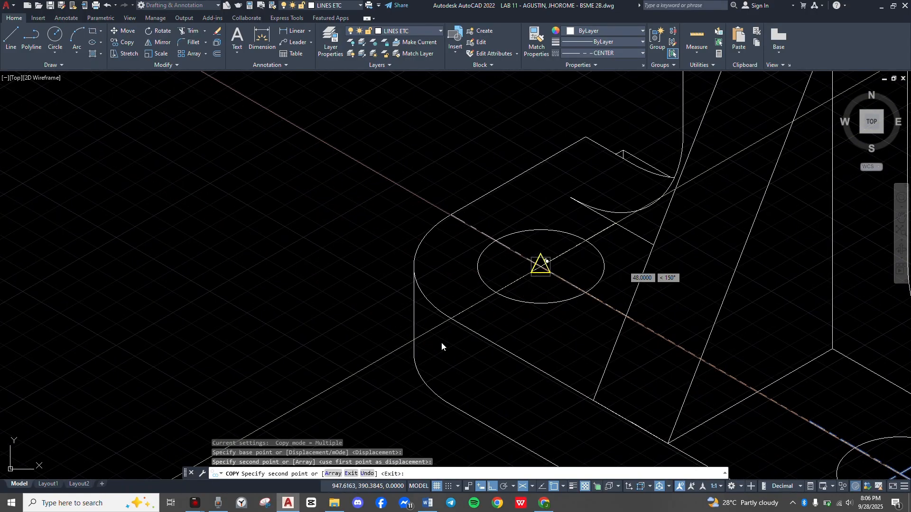
key("Escape")
scroll(442, 342, "down", 5)
Trim the end of the left hole's centerline that passes beyond the rib's sloping edge.
scroll(441, 343, "up", 6)
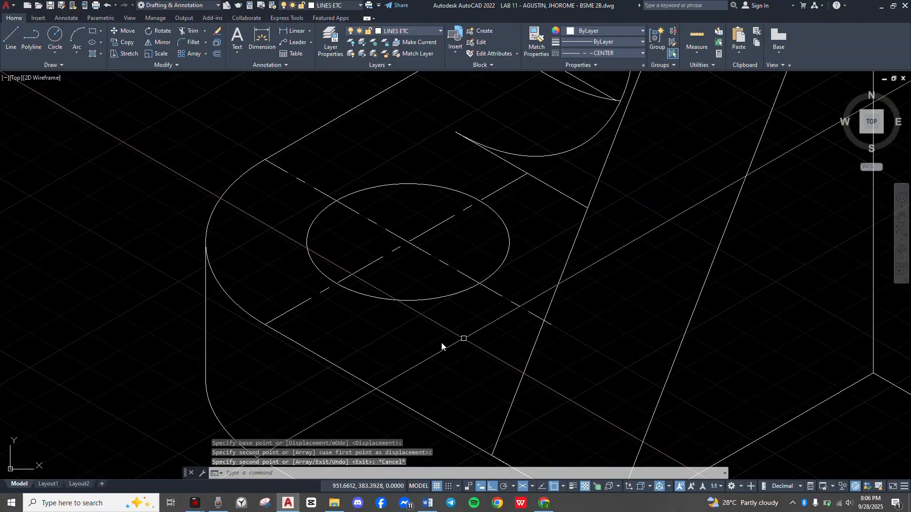
type("tr")
key("Return")
left_click(552, 340)
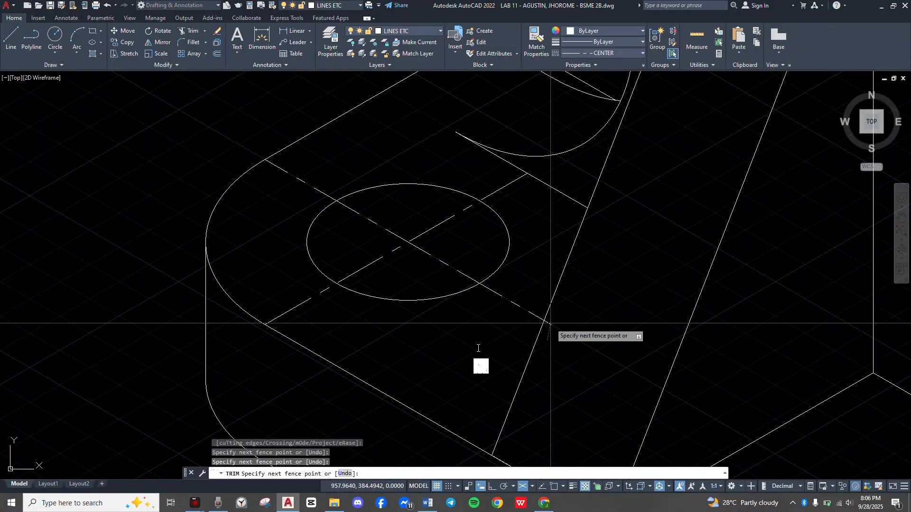
left_click(550, 322)
scroll(552, 322, "down", 6)
middle_click_drag(553, 322, 505, 310)
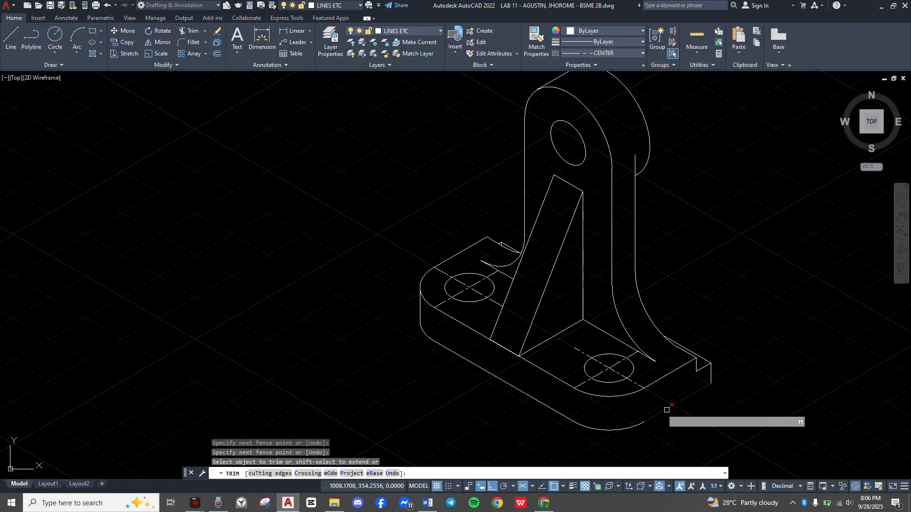
middle_click_drag(580, 150, 564, 256)
key("Escape")
Draw a vertical centerline from the upper hole's center down to the midpoint of the rib's top edge.
type("l")
key("Return")
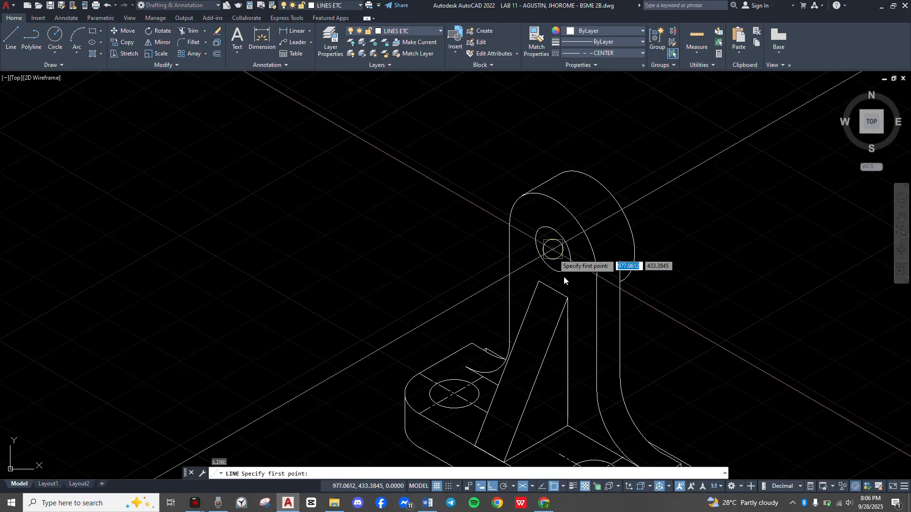
left_click(564, 277)
key("F5")
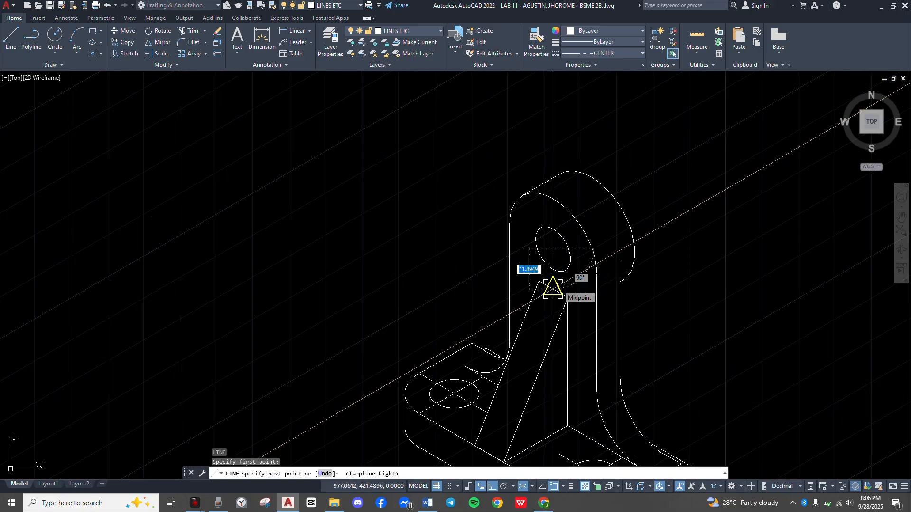
key("Escape")
Draw a 15-unit centerline vertically upward from the upper hole's center.
scroll(569, 276, "up", 4)
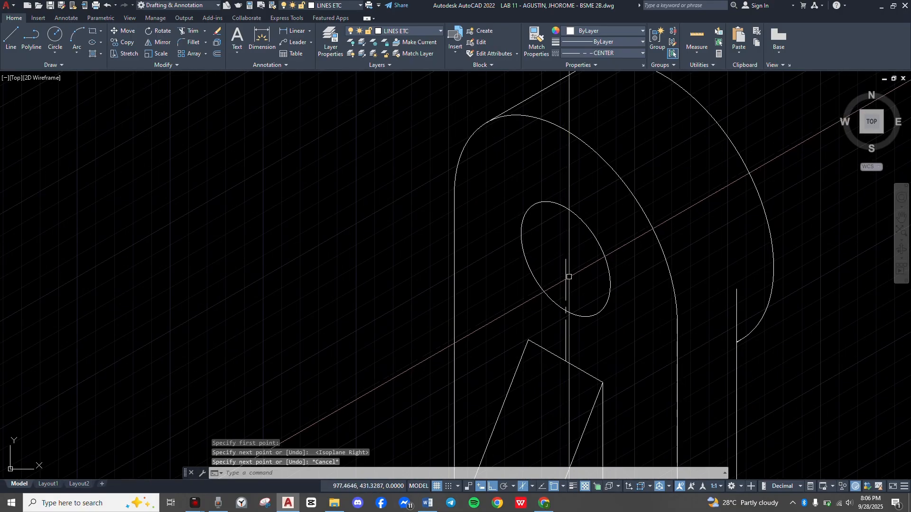
key("space")
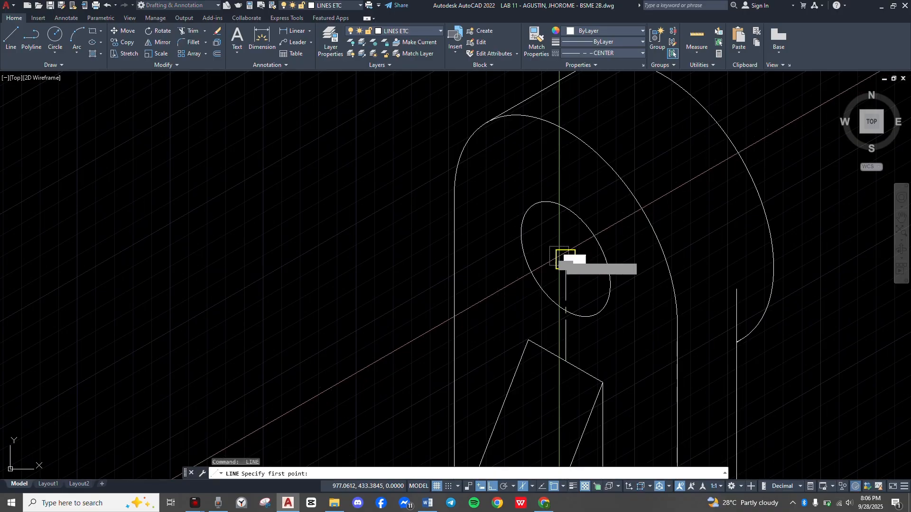
left_click(565, 260)
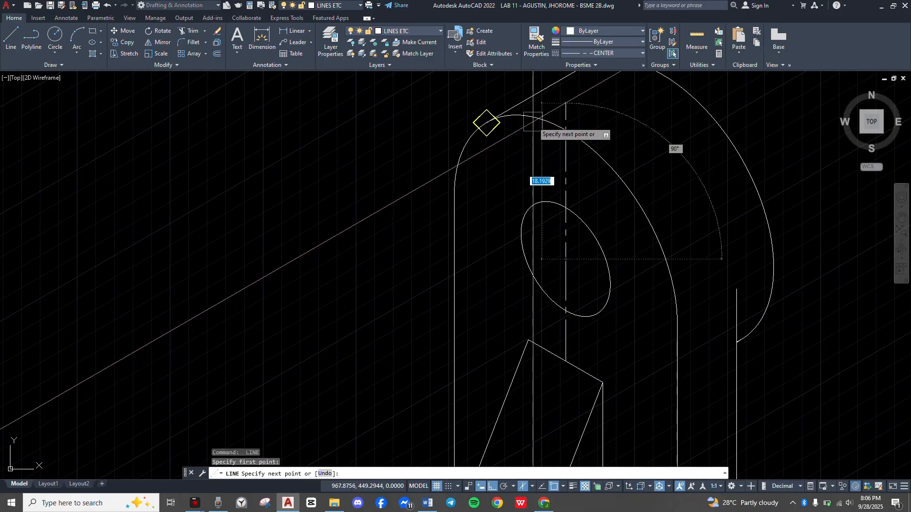
scroll(475, 161, "down", 2)
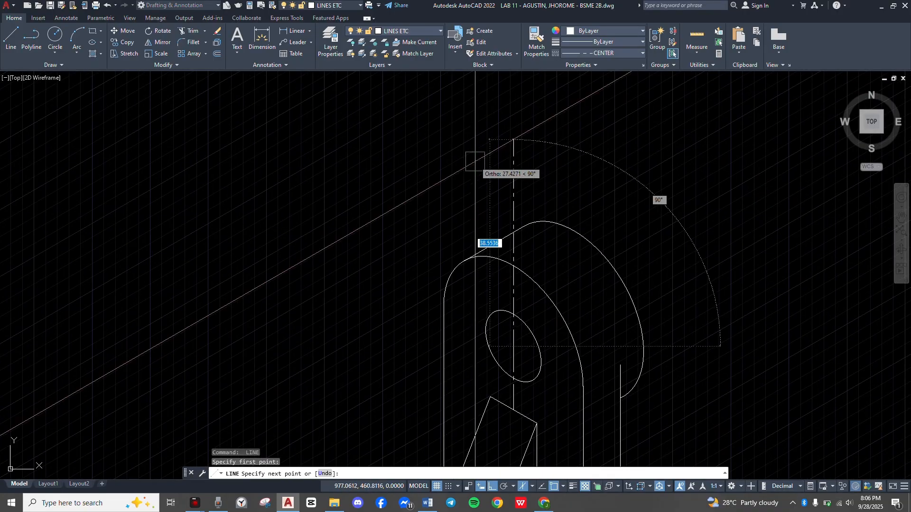
key("Return")
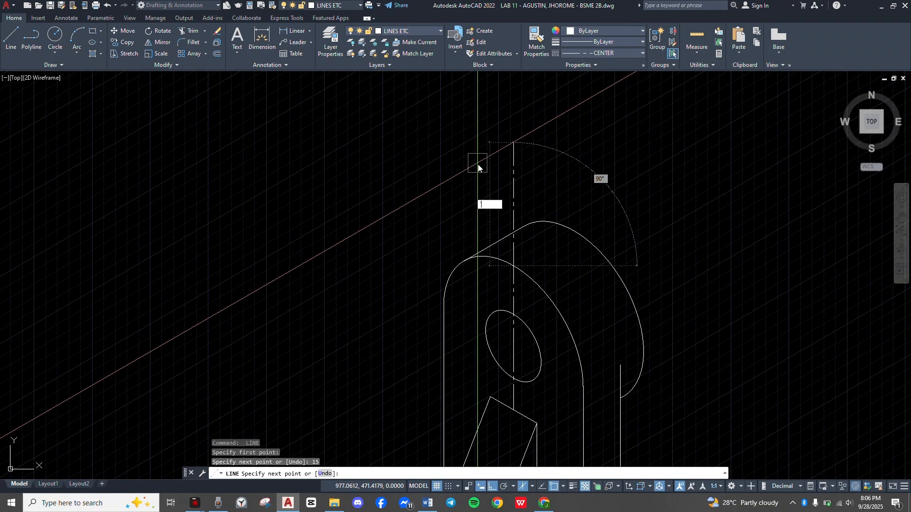
key("Escape")
Draw a 15-unit centerline from the upper hole's center to the upright's right edge along the left isoplane axis.
middle_click_drag(536, 363, 506, 248)
type("l")
key("Return")
left_click(515, 306)
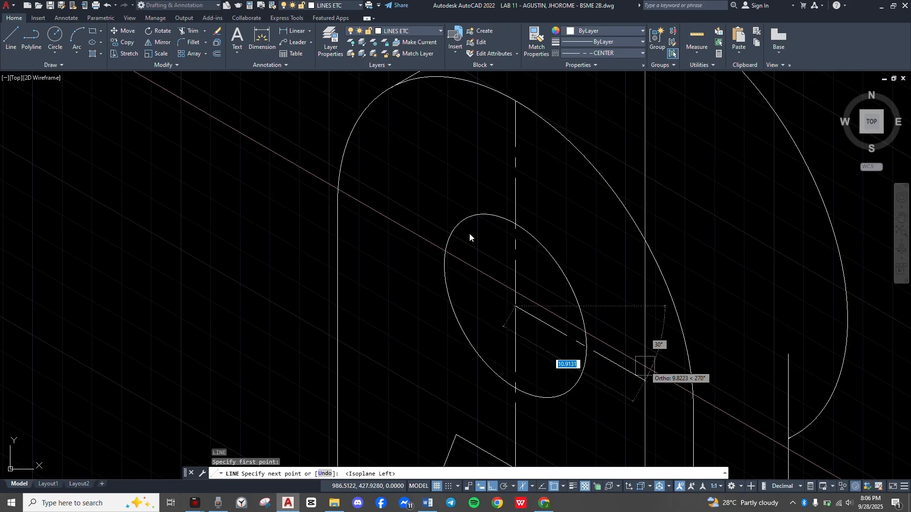
type("15")
key("Return")
key("Escape")
Lengthen the upper hole's slanted centerline by 15 beyond the hole's center toward the upright's left edge.
left_click(562, 309)
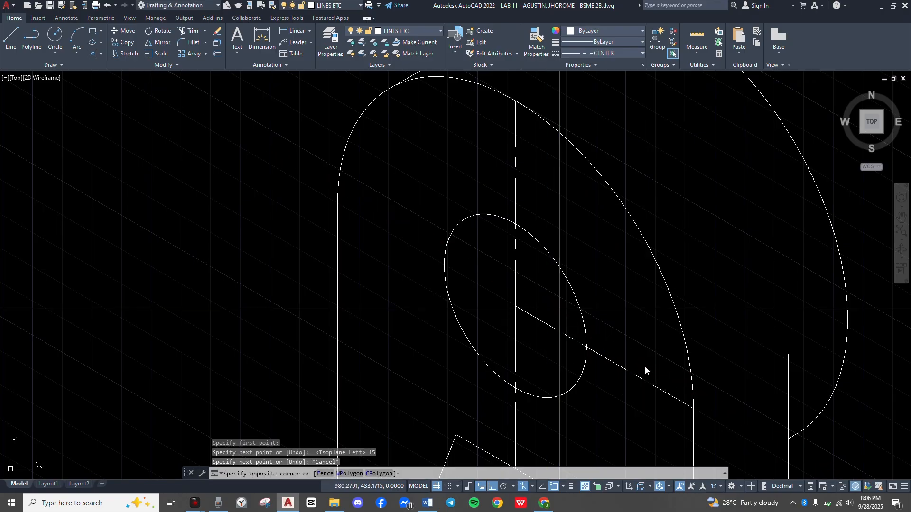
left_click(533, 330)
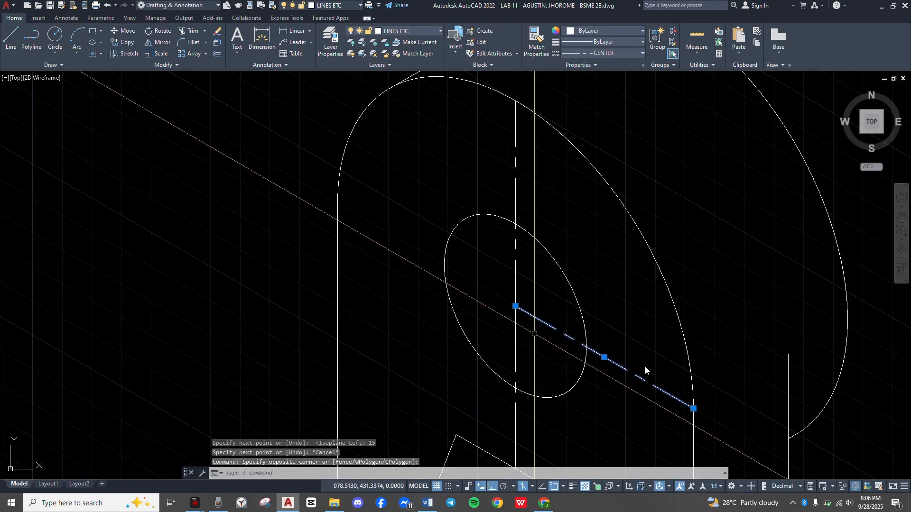
left_click(516, 307)
type("1")
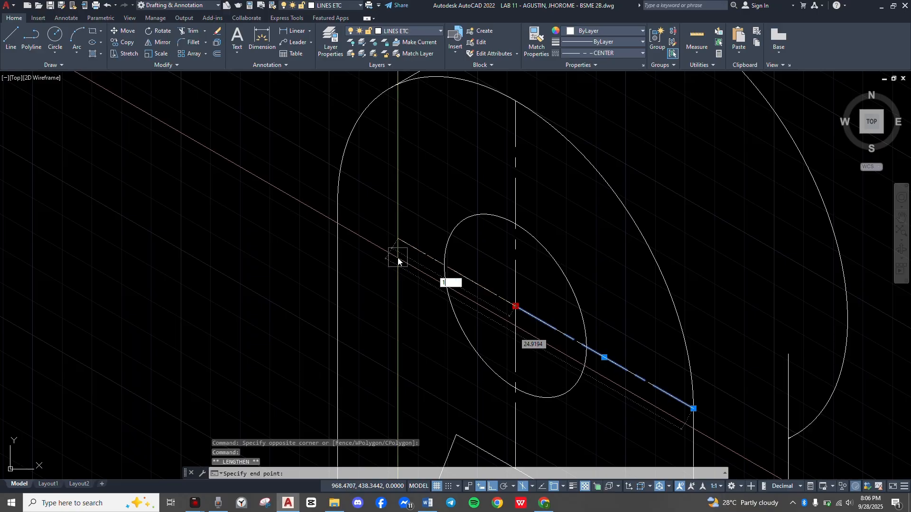
type("5")
key("Return")
key("Escape")
scroll(398, 260, "down", 5)
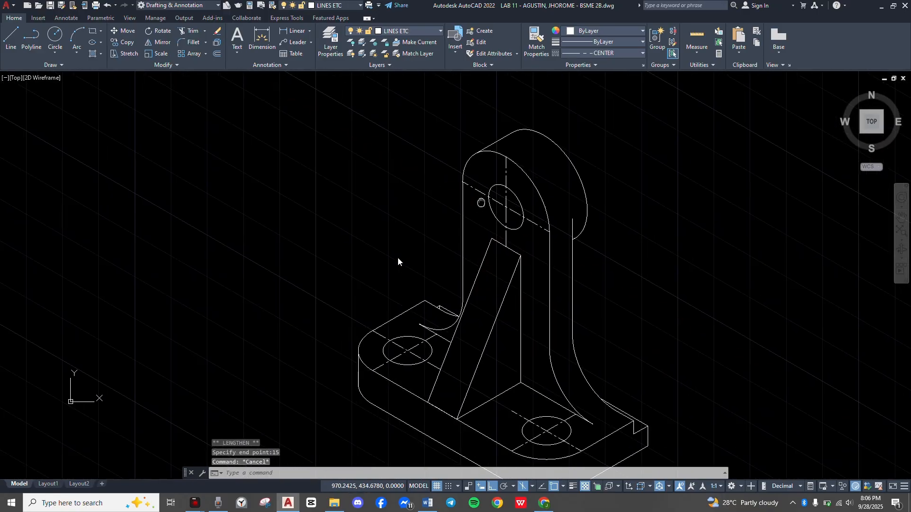
middle_click_drag(544, 319, 576, 279)
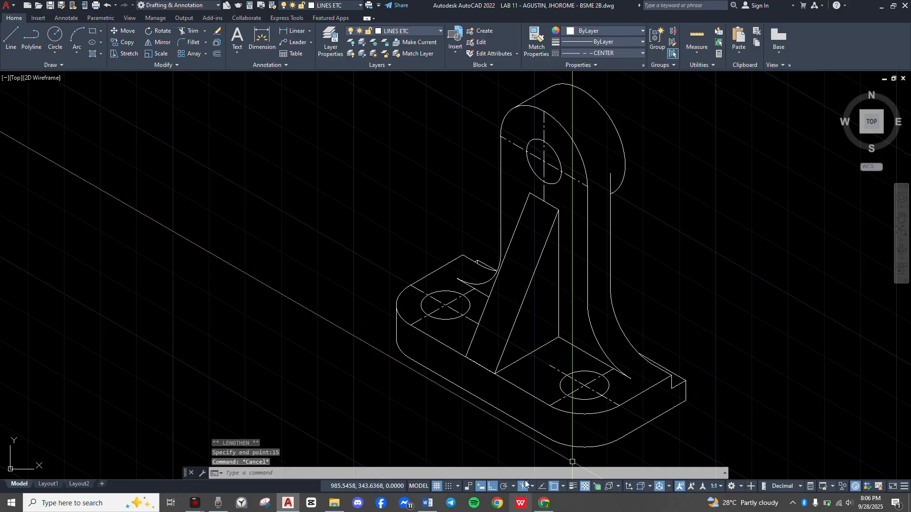
left_click(544, 503)
left_click(628, 384)
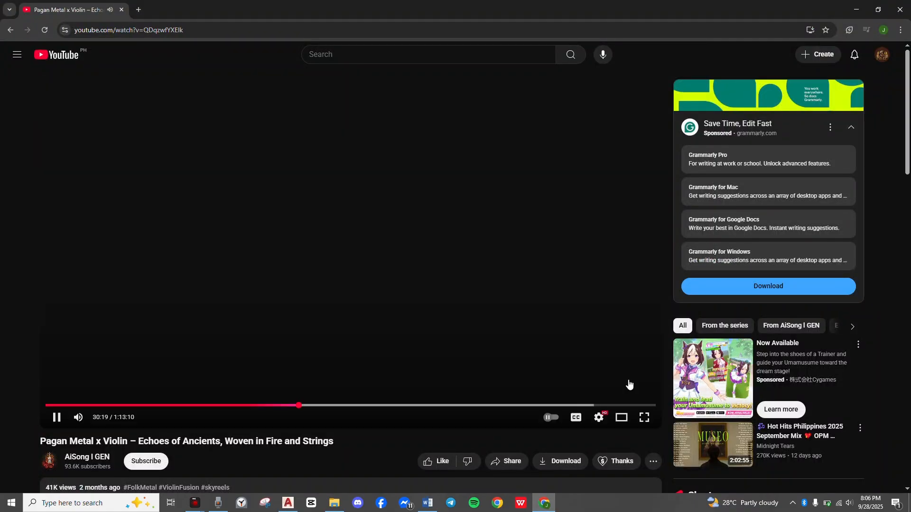
left_click(288, 502)
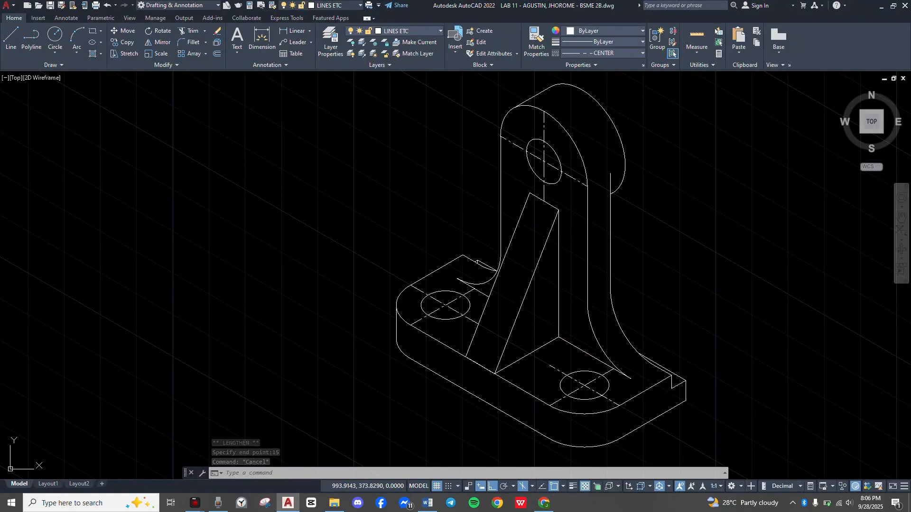
Trim away the short vertical line at the base's rear edge beside the upright's left fillet.
middle_click_drag(588, 359, 647, 339)
scroll(565, 272, "up", 6)
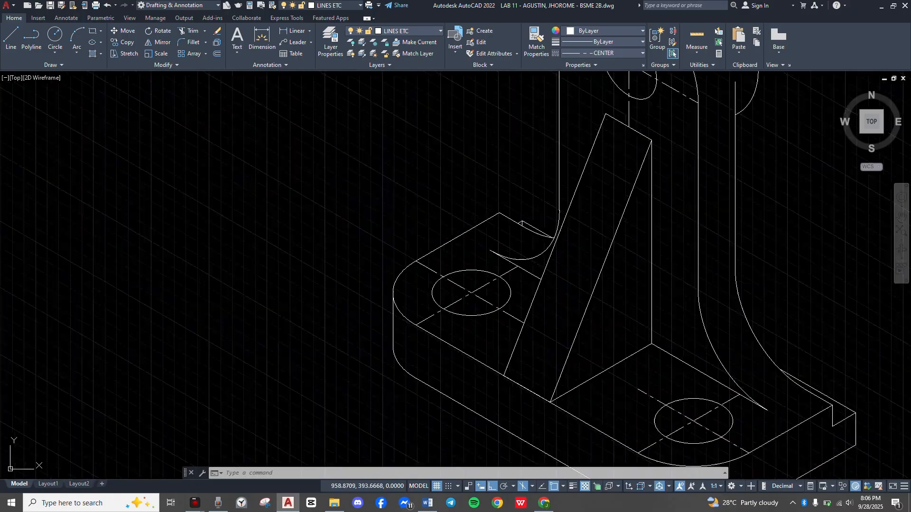
scroll(451, 130, "up", 5)
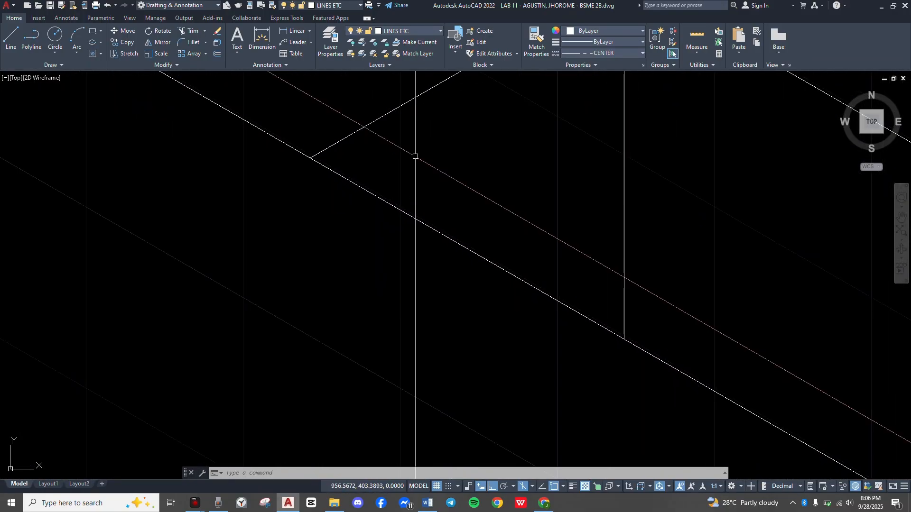
type("tr")
key("space")
left_click_drag(588, 152, 697, 237)
scroll(701, 242, "down", 2)
middle_click_drag(700, 243, 438, 234)
scroll(438, 235, "down", 2)
scroll(438, 235, "down", 6)
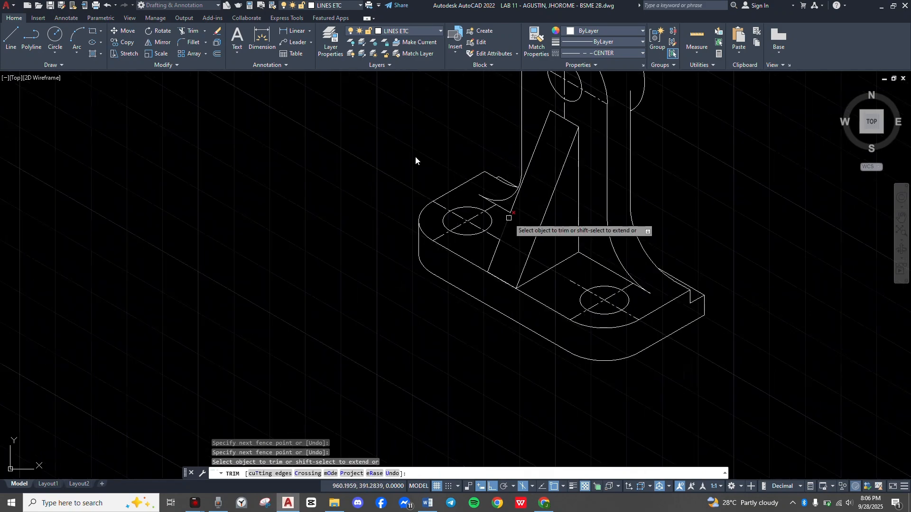
middle_click_drag(555, 210, 494, 288)
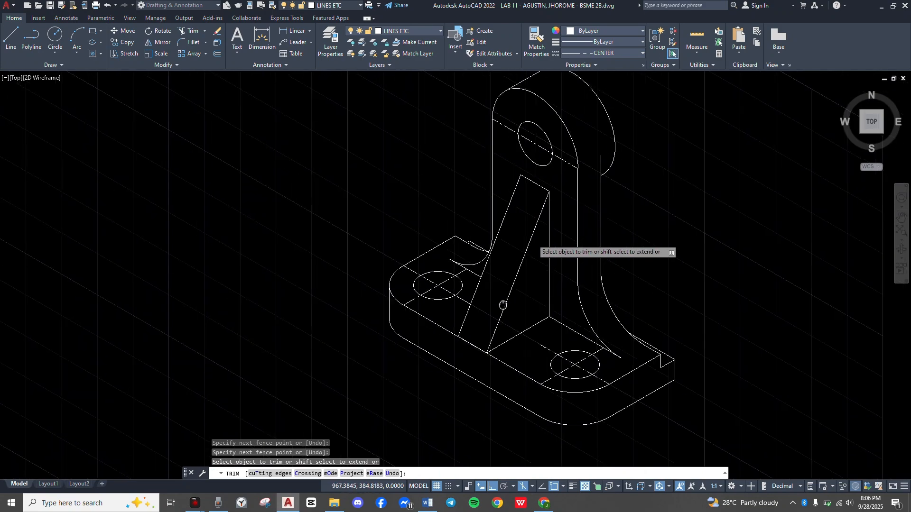
key("Escape")
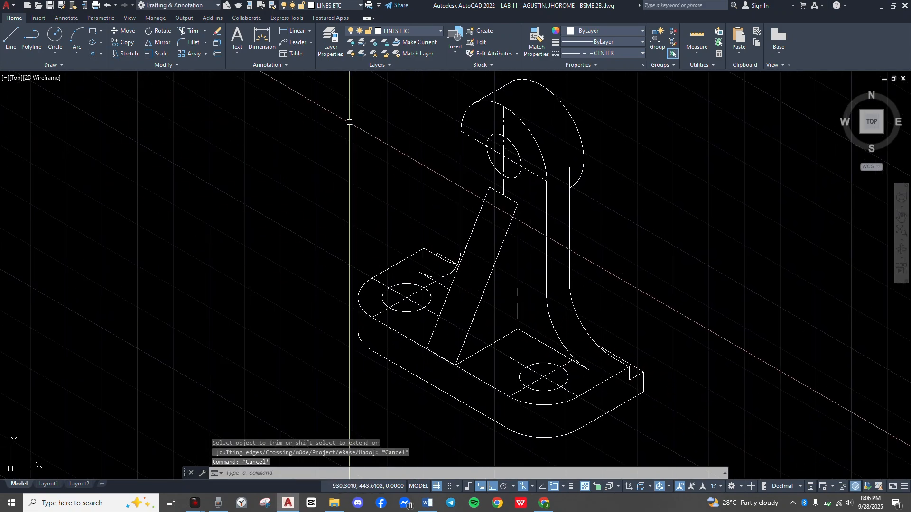
Place a vertical linear dimension from the upper hole's center to the midpoint of the base's lower front edge, left of the bracket.
left_click(309, 31)
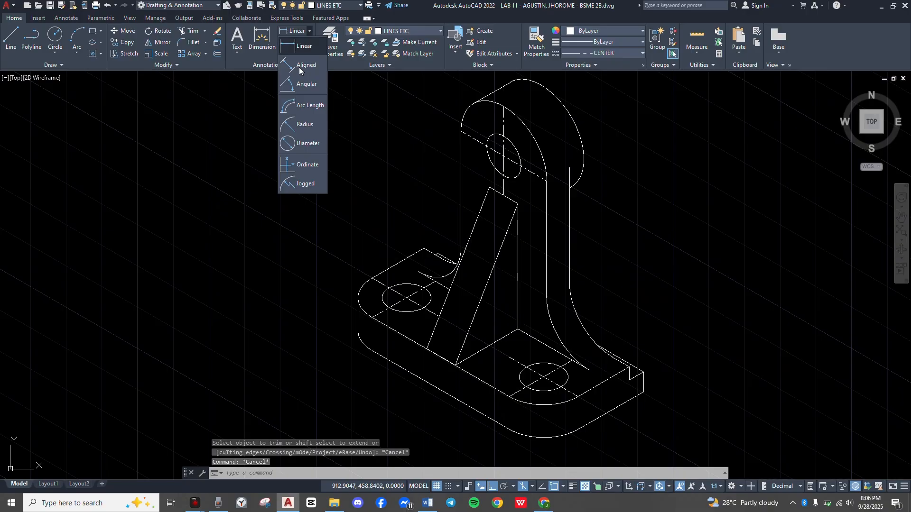
left_click(299, 67)
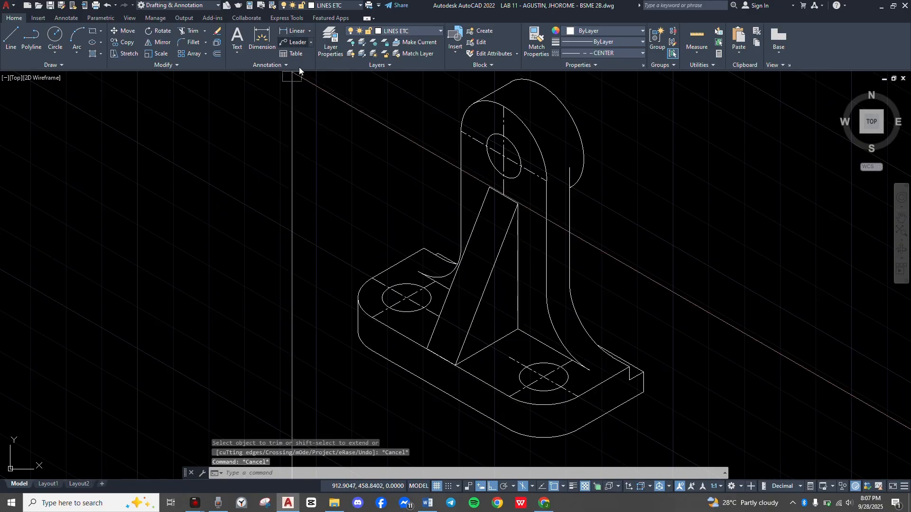
left_click(504, 157)
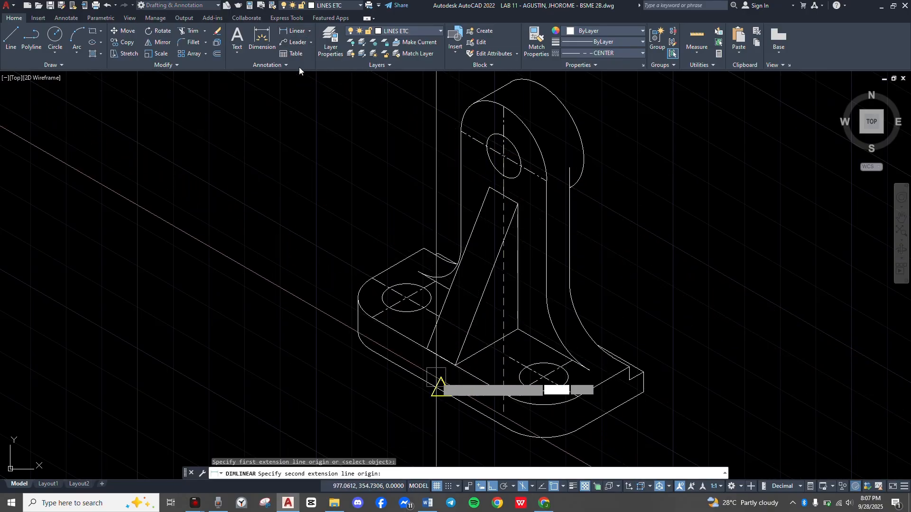
left_click(441, 390)
left_click(352, 408)
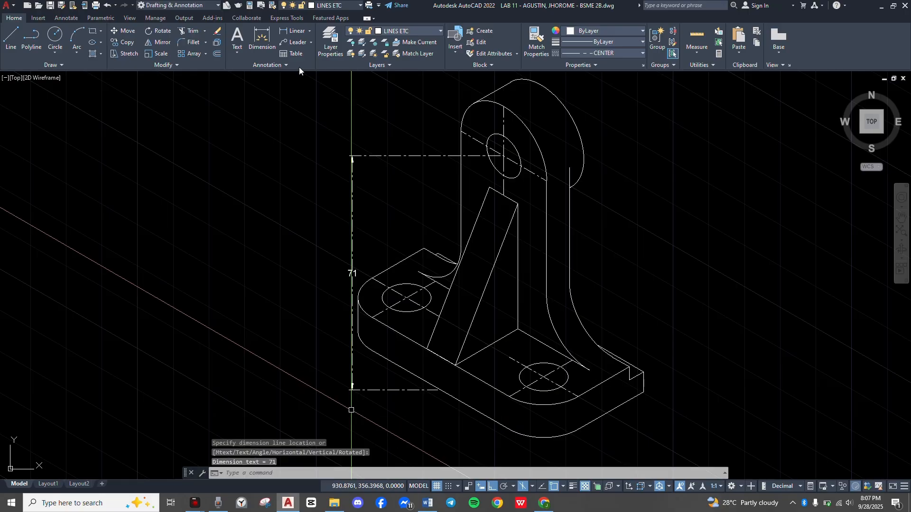
Delete the vertical dimension placed left of the bracket.
left_click(360, 166)
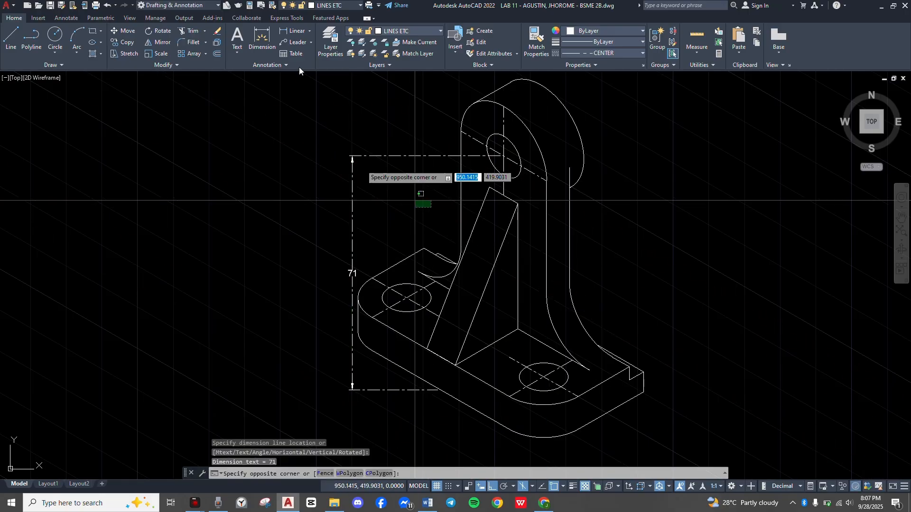
left_click(326, 138)
key("Delete")
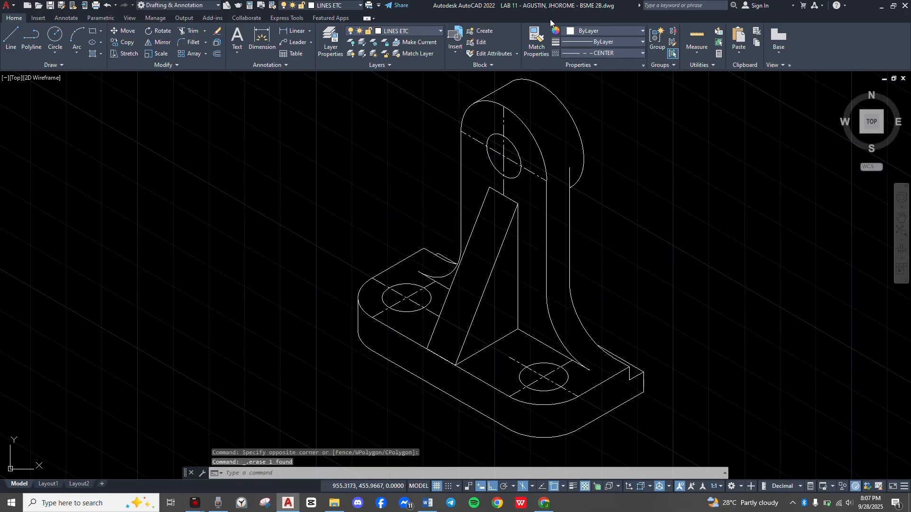
Set the current linetype to Continuous and place a vertical linear dimension from the upper hole's center to the base's lower front edge midpoint.
left_click(602, 53)
left_click(602, 95)
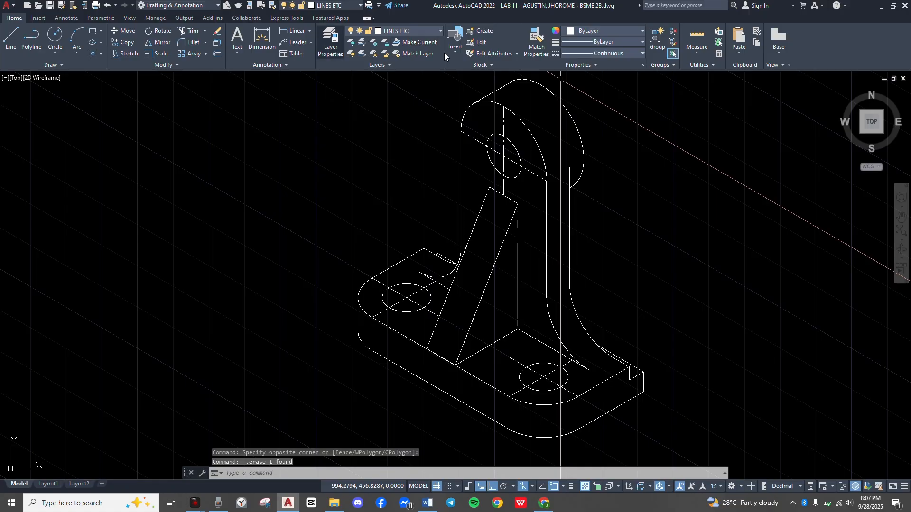
left_click(292, 31)
left_click(503, 156)
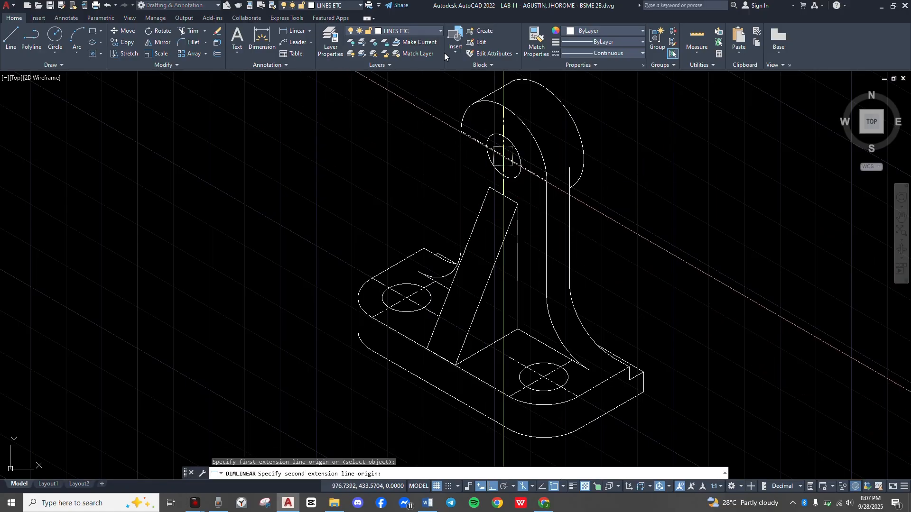
left_click(436, 389)
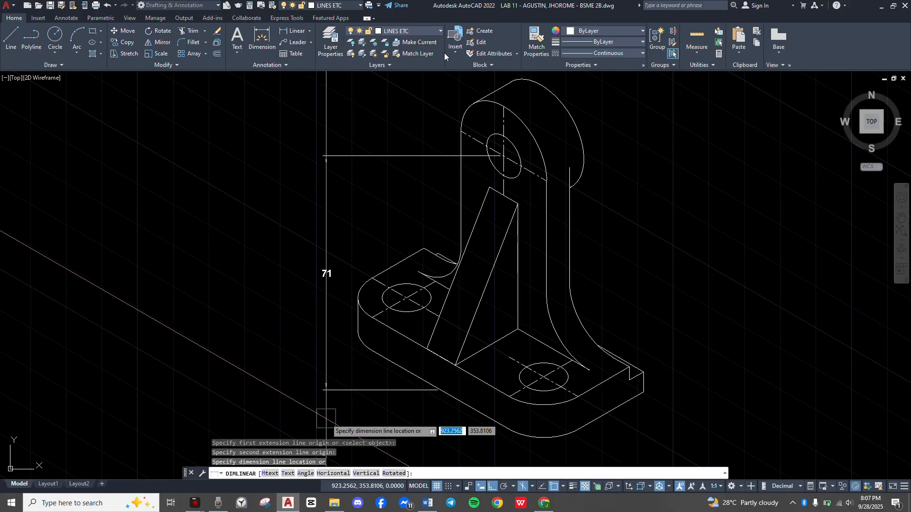
left_click(330, 360)
scroll(463, 325, "down", 3)
scroll(463, 325, "up", 2)
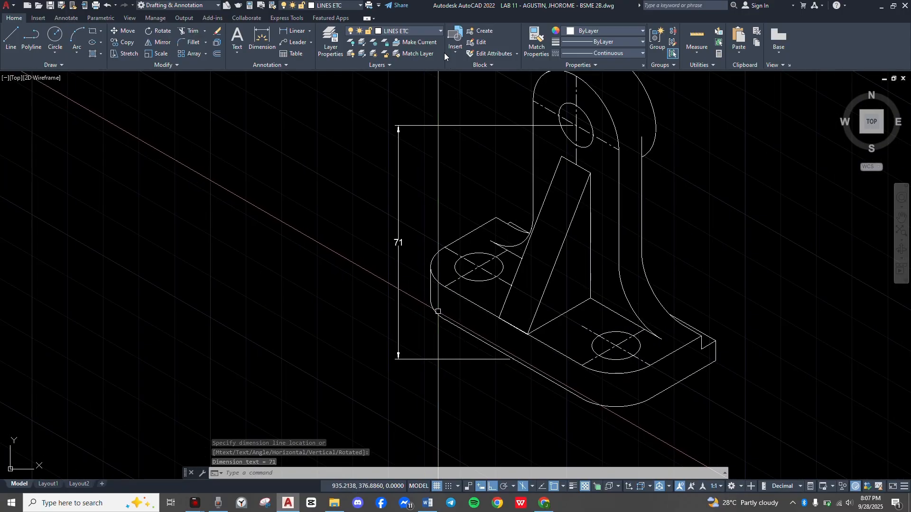
scroll(436, 311, "down", 4)
scroll(163, 313, "up", 1)
middle_click_drag(164, 313, 239, 301)
scroll(379, 309, "down", 5)
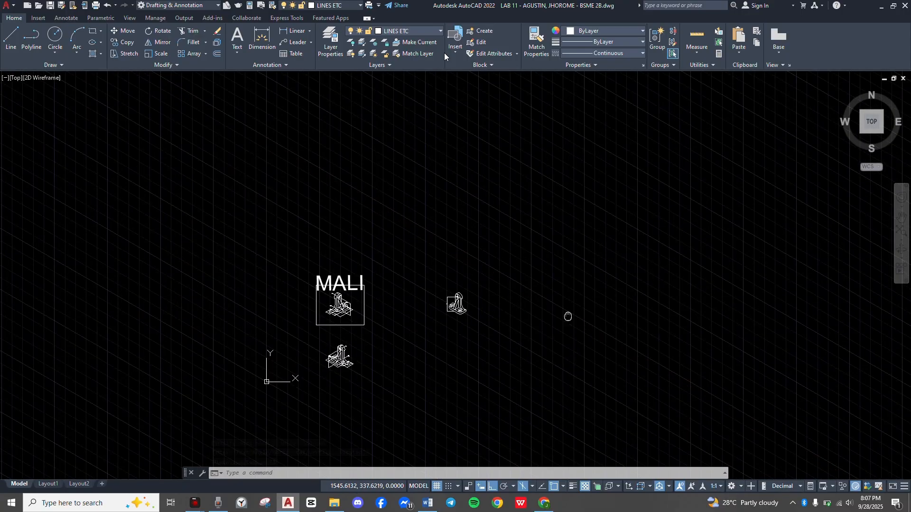
middle_click_drag(568, 315, 489, 306)
scroll(488, 305, "up", 4)
middle_click_drag(425, 303, 332, 308)
scroll(294, 310, "up", 5)
middle_click_drag(29, 318, 172, 322)
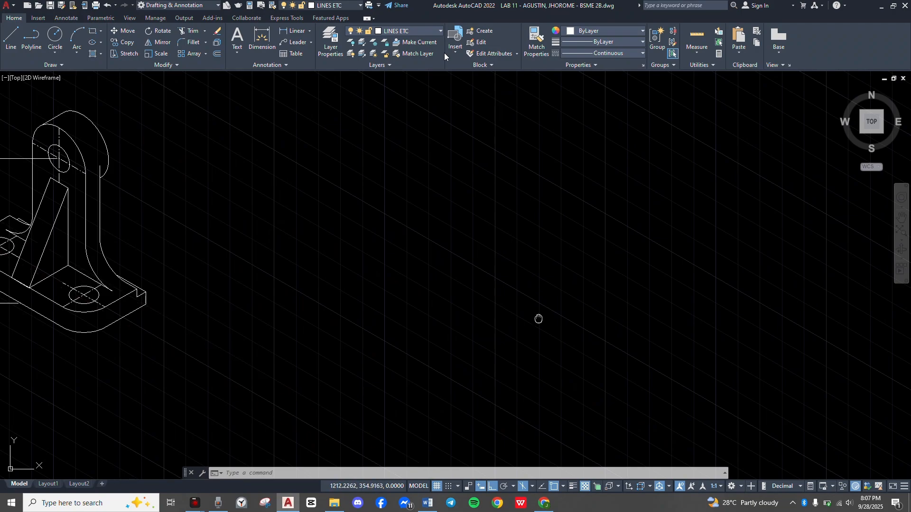
middle_click_drag(539, 318, 805, 308)
scroll(548, 340, "up", 2)
middle_click_drag(136, 300, 682, 296)
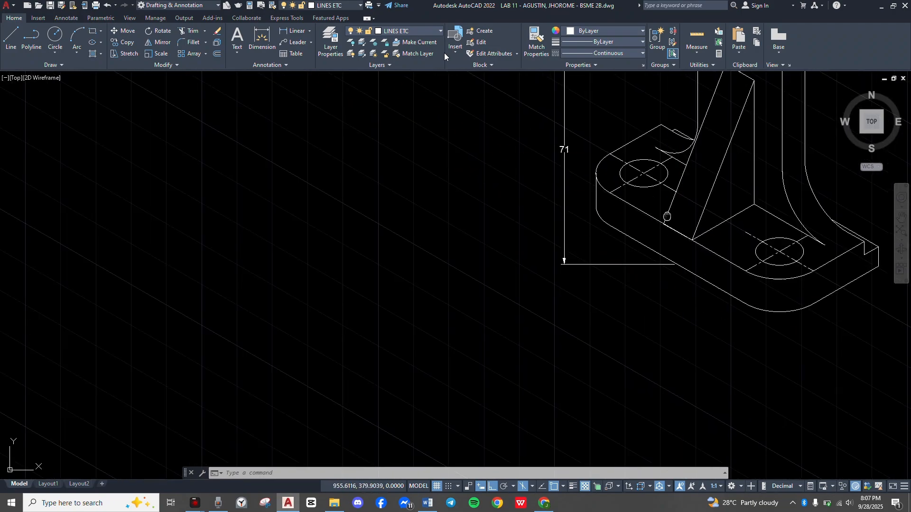
scroll(682, 128, "up", 4)
key("space")
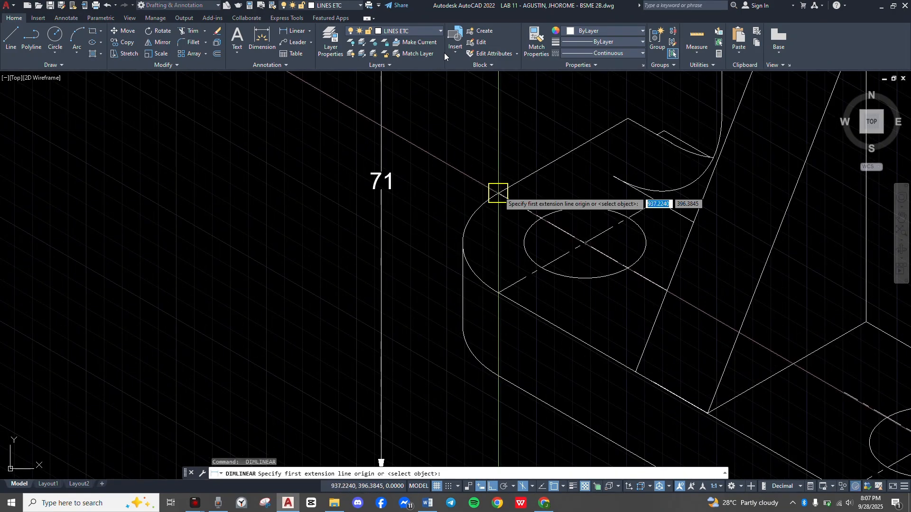
left_click(498, 194)
scroll(649, 305, "down", 2)
middle_click_drag(649, 305, 494, 164)
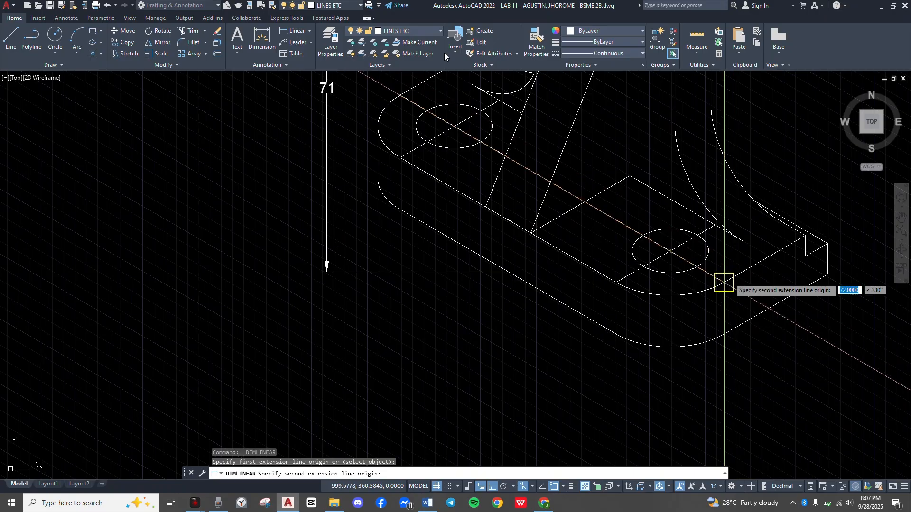
left_click(725, 284)
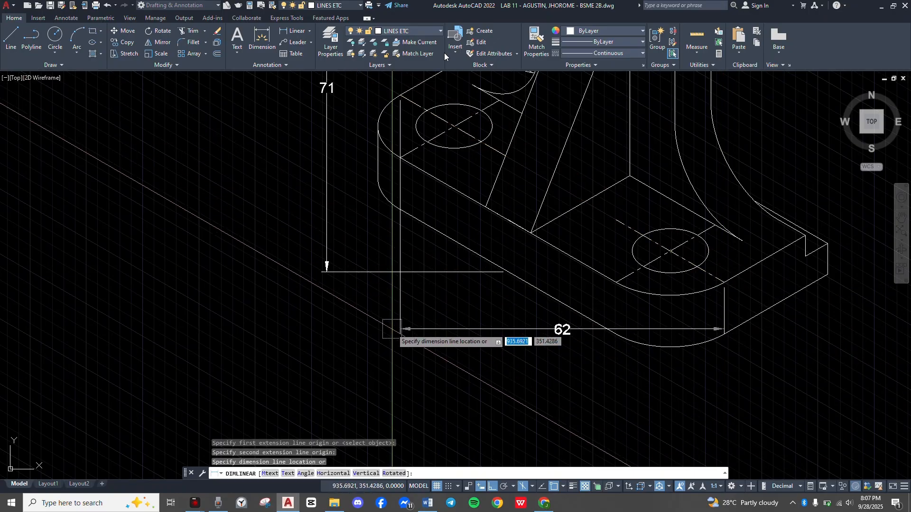
key("Escape")
key("Escape")
key("space")
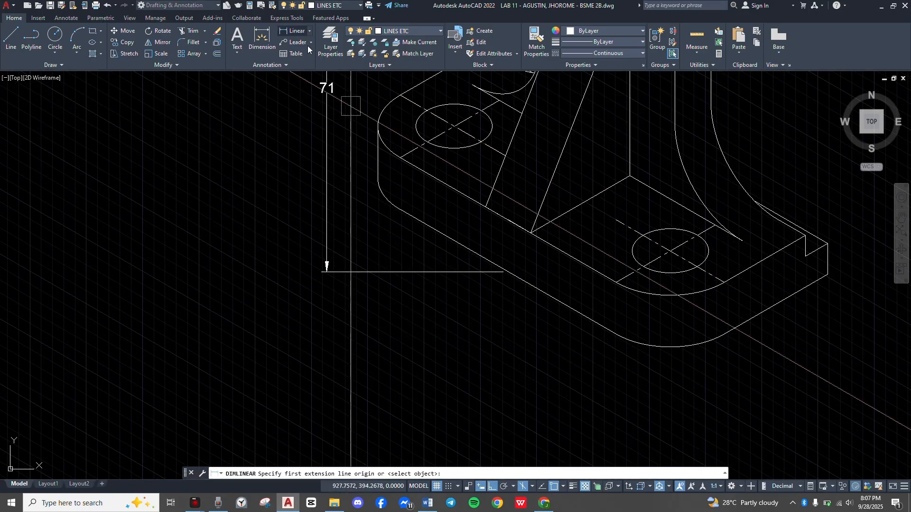
Place an aligned dimension between the outer ends of the base holes' lengthwise centerlines, with its dimension line in front of the base.
left_click(309, 31)
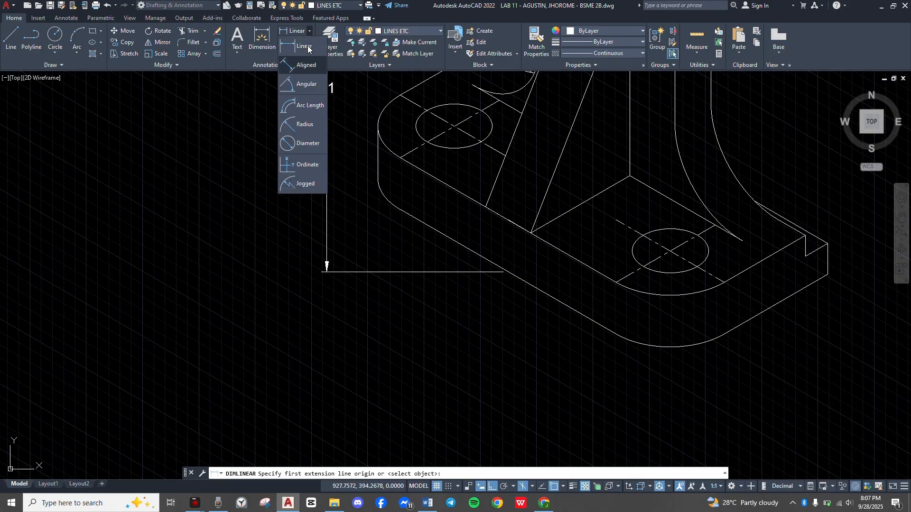
left_click(299, 97)
middle_click_drag(467, 144, 459, 185)
left_click(447, 167)
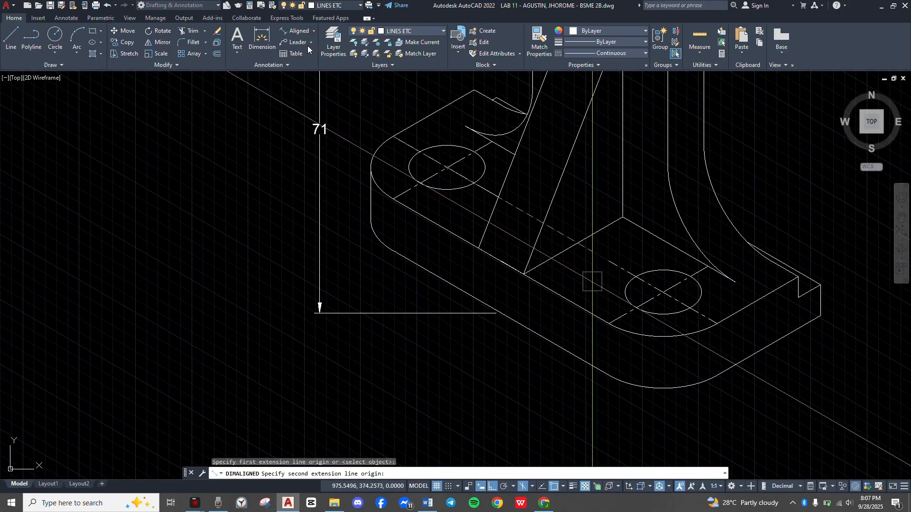
left_click(721, 316)
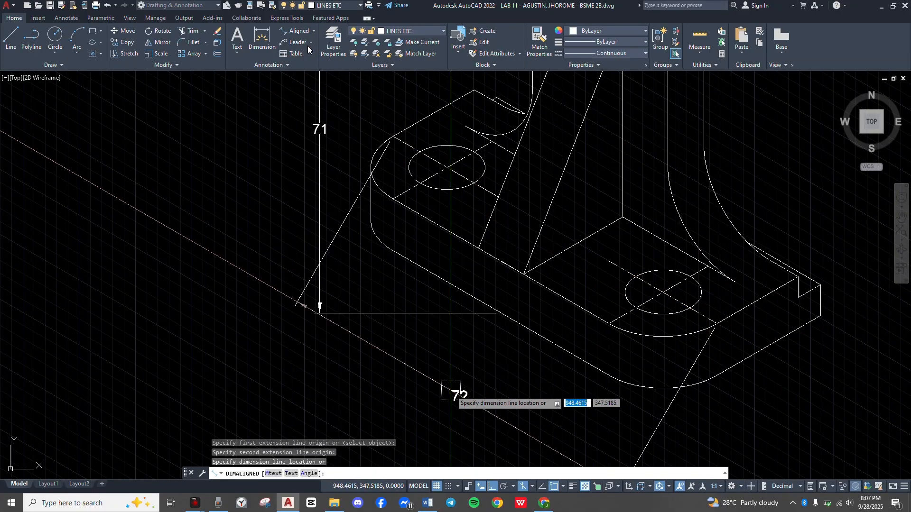
left_click(474, 406)
scroll(483, 367, "down", 2)
middle_click_drag(486, 370, 435, 366)
scroll(458, 306, "up", 2)
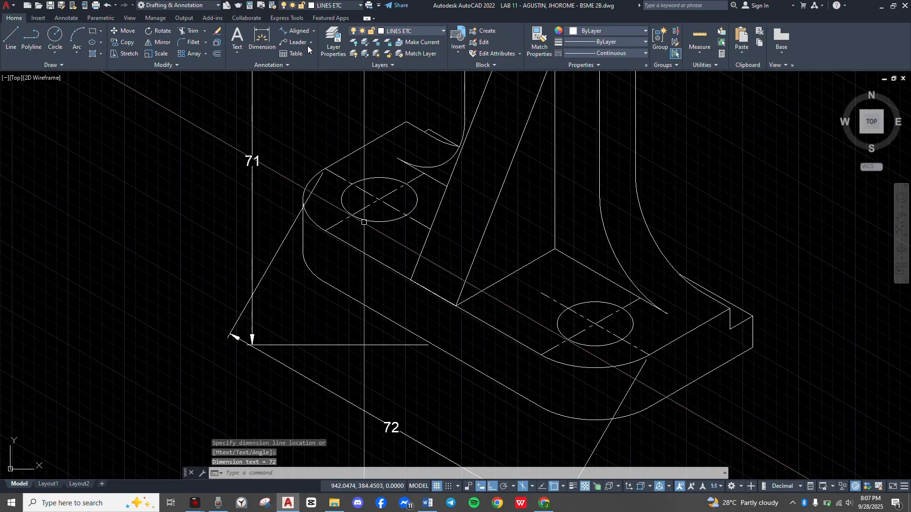
Place an aligned dimension between the centers of the two base holes, between the base and the overall length dimension.
key("Return")
left_click(377, 200)
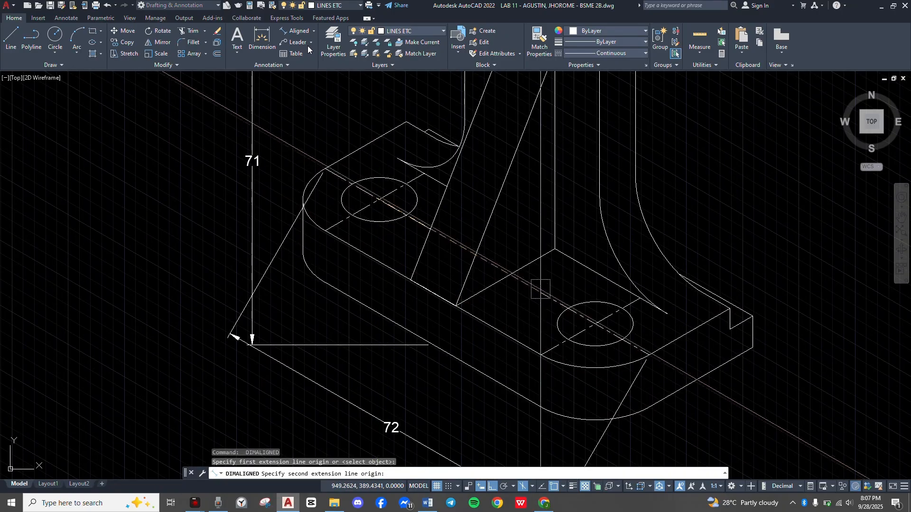
left_click(595, 324)
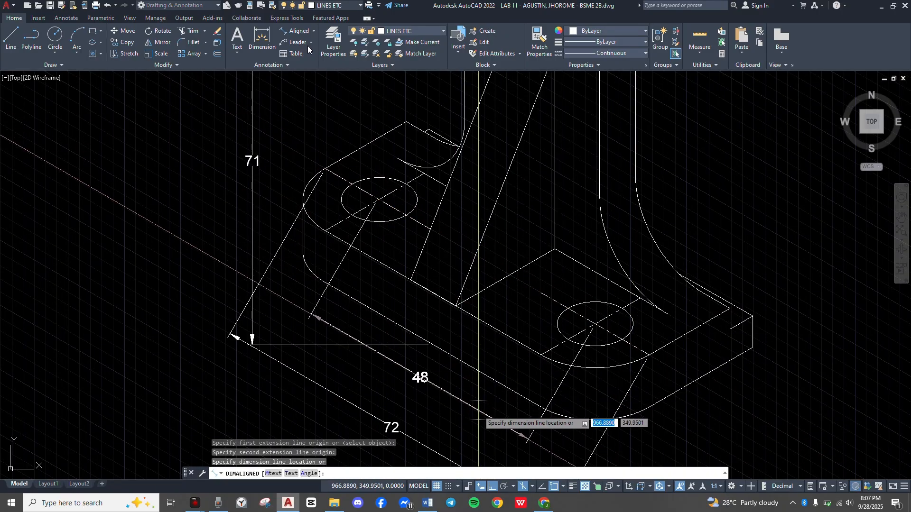
left_click(536, 444)
middle_click_drag(364, 210, 467, 366)
scroll(466, 366, "up", 2)
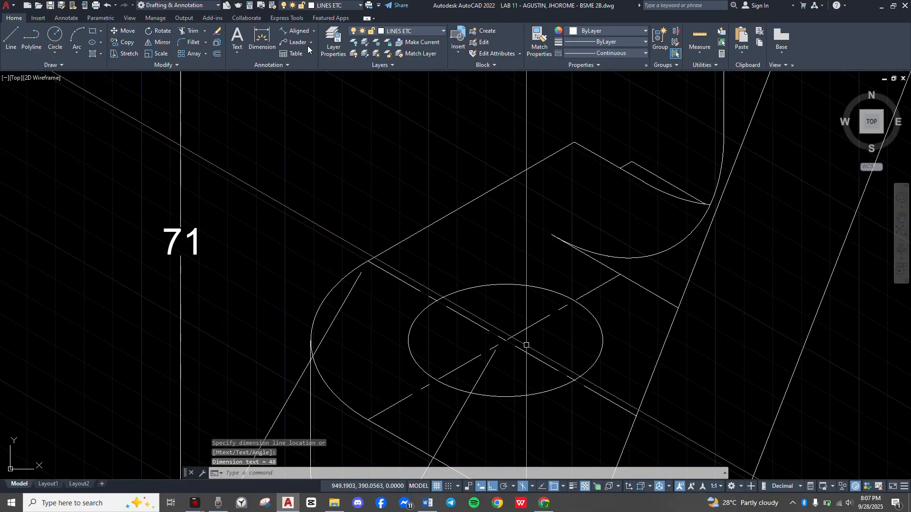
Place an aligned dimension along the short slanted edge of the notch at the base's rear right corner, above the notch.
key("Return")
scroll(481, 293, "down", 2)
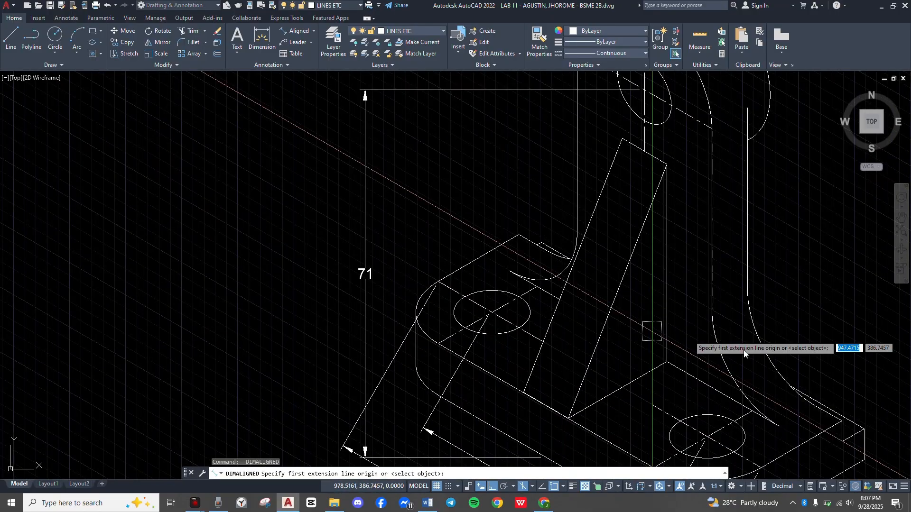
middle_click_drag(681, 307, 431, 115)
scroll(625, 274, "up", 2)
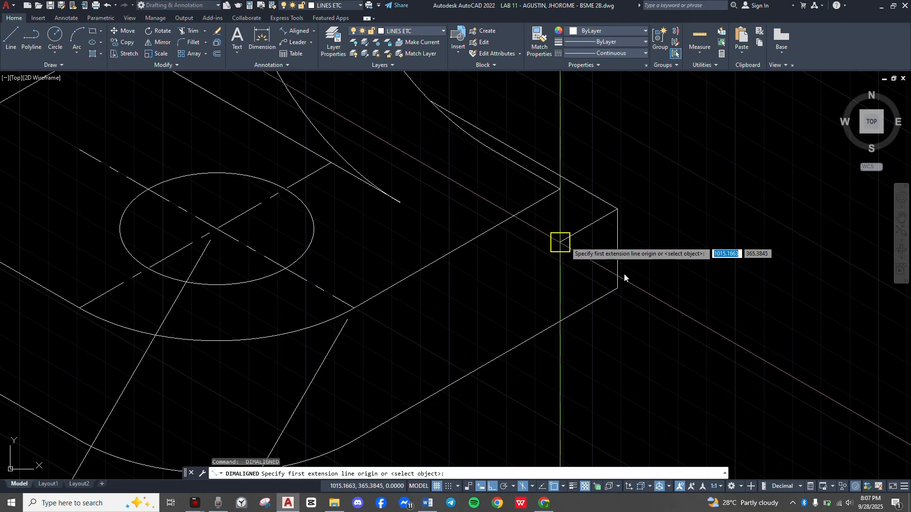
left_click(559, 242)
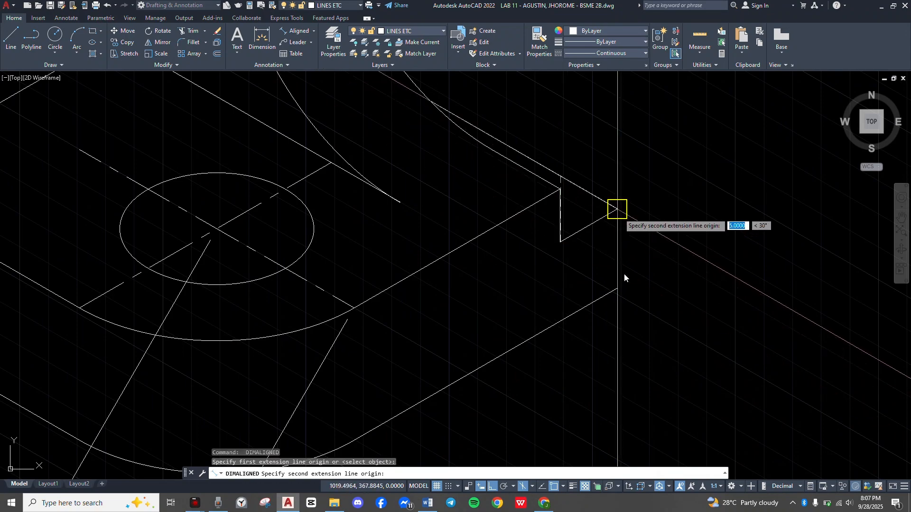
left_click(617, 209)
left_click(606, 138)
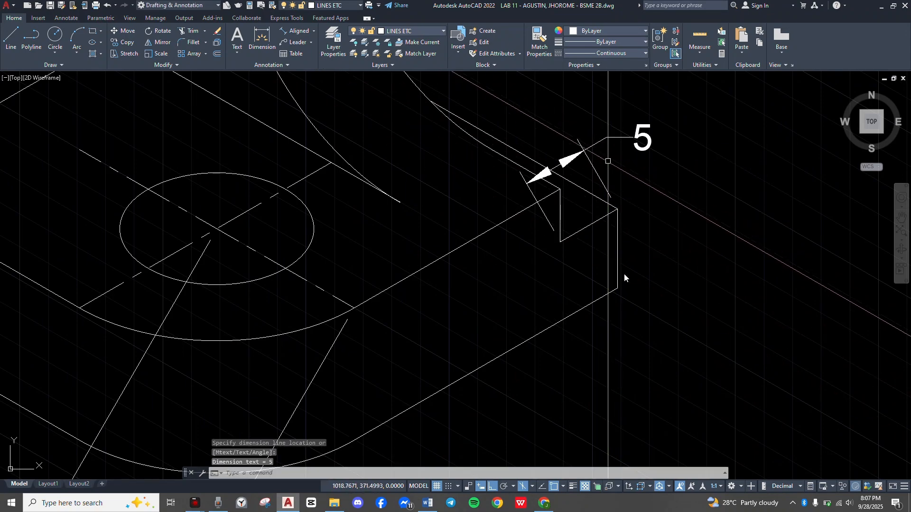
Place an aligned dimension on the vertical edge at the base's rear right corner, just outside the base.
key("Return")
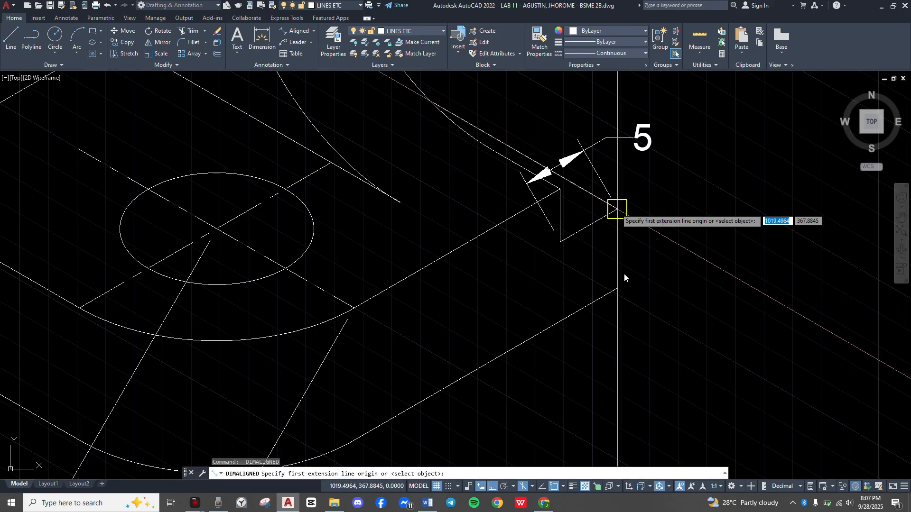
left_click(616, 209)
left_click(617, 287)
left_click(692, 288)
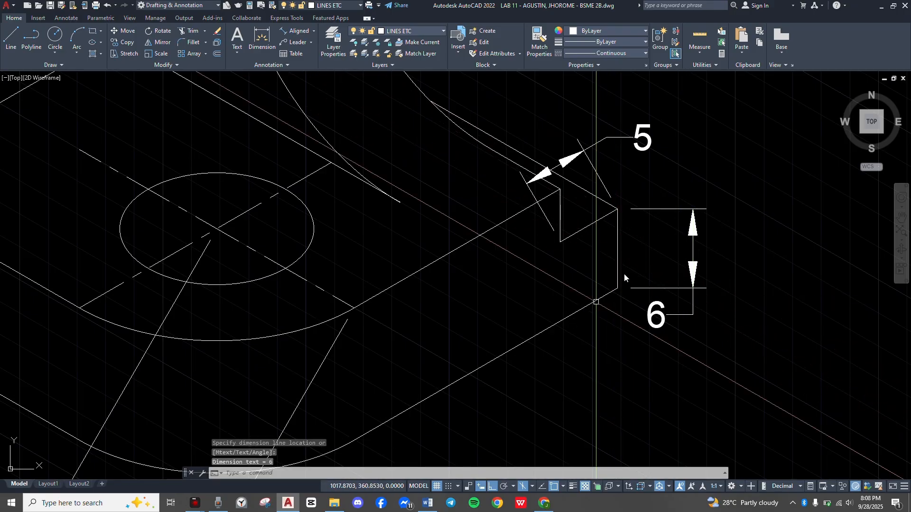
scroll(593, 307, "down", 6)
middle_click_drag(593, 305, 790, 249)
middle_click_drag(723, 267, 510, 431)
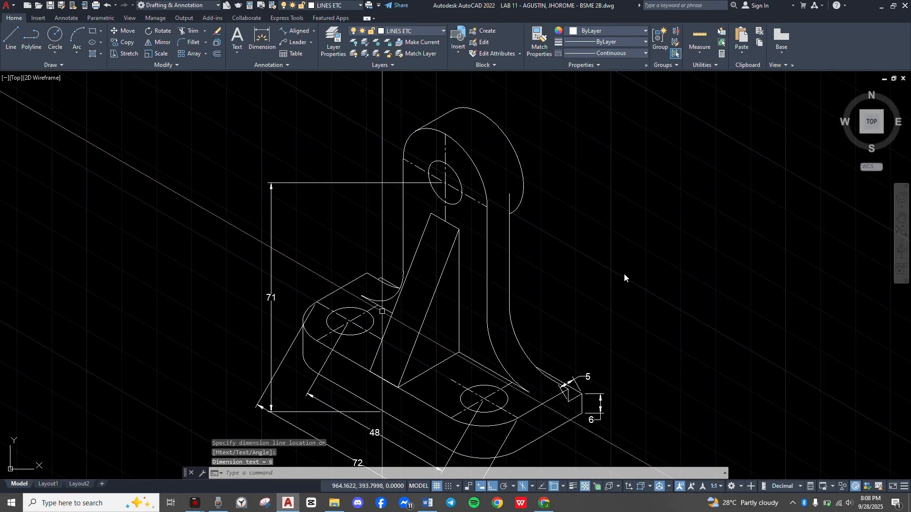
Place an aligned dimension across the rib's width, between its two slanted edges near the upright's left fillet.
scroll(371, 368, "up", 4)
key("Return")
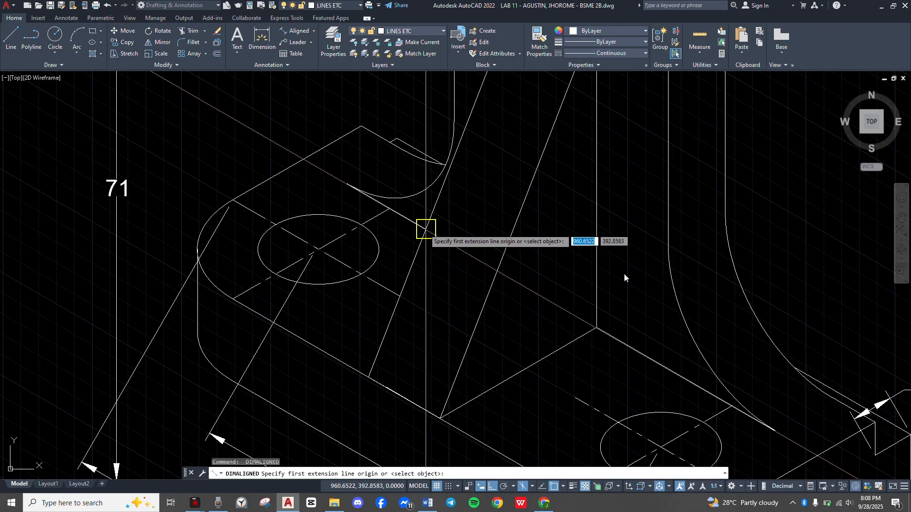
left_click(443, 171)
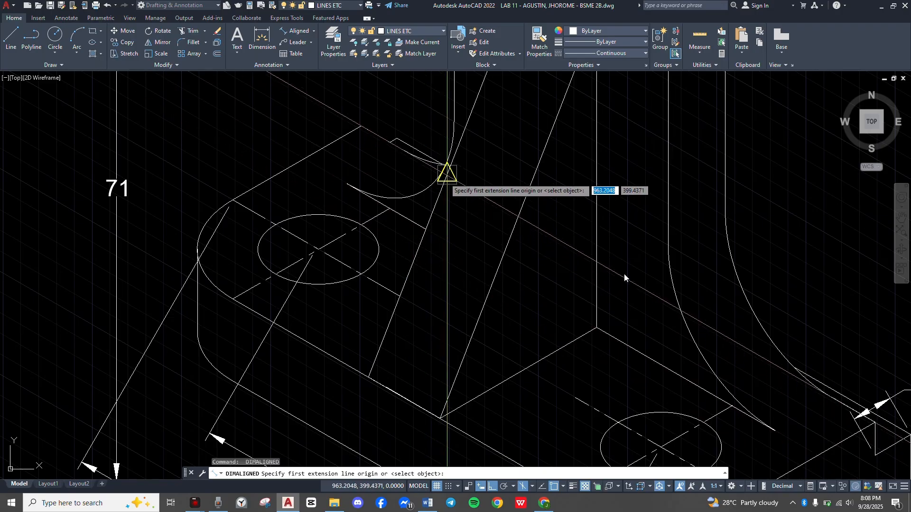
left_click(518, 216)
left_click(518, 216)
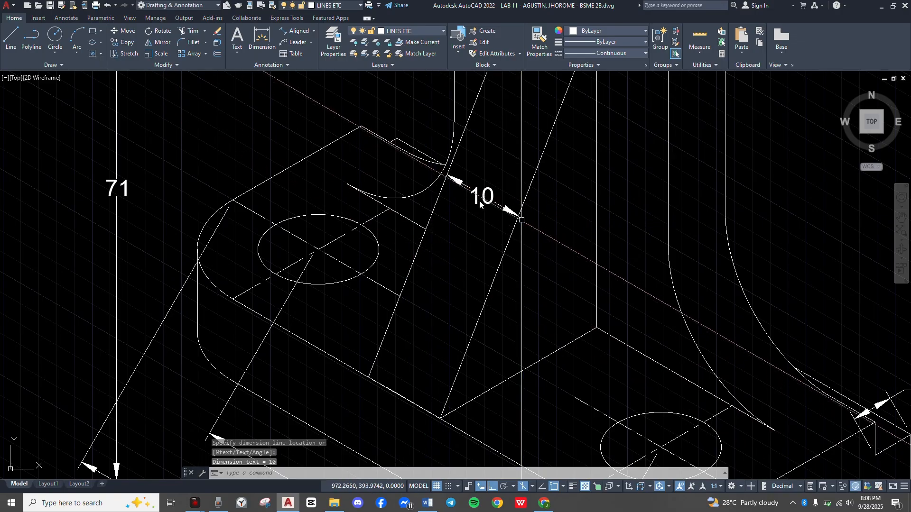
scroll(488, 298, "down", 4)
scroll(426, 332, "up", 4)
Place a vertical aligned dimension between the midpoints of the base's lower and upper front edges.
key("Return")
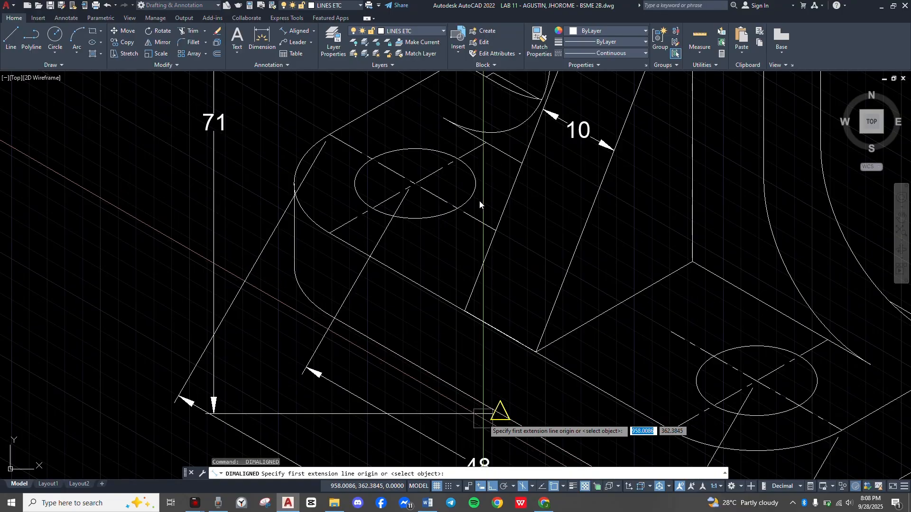
left_click(499, 411)
left_click(499, 329)
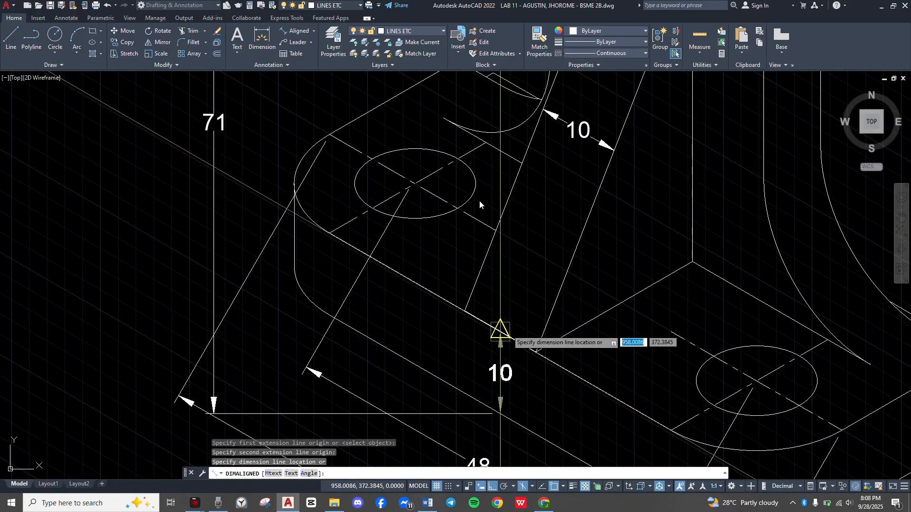
left_click(569, 356)
Stretch the base thickness dimension so its dimension line sits directly between the midpoints of the two front edges.
left_click(515, 372)
left_click(515, 381)
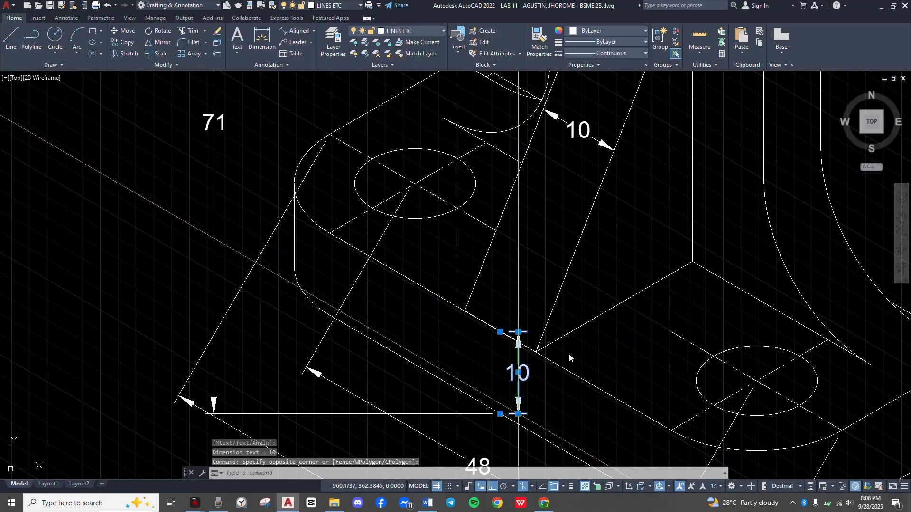
left_click(518, 413)
scroll(521, 418, "down", 4)
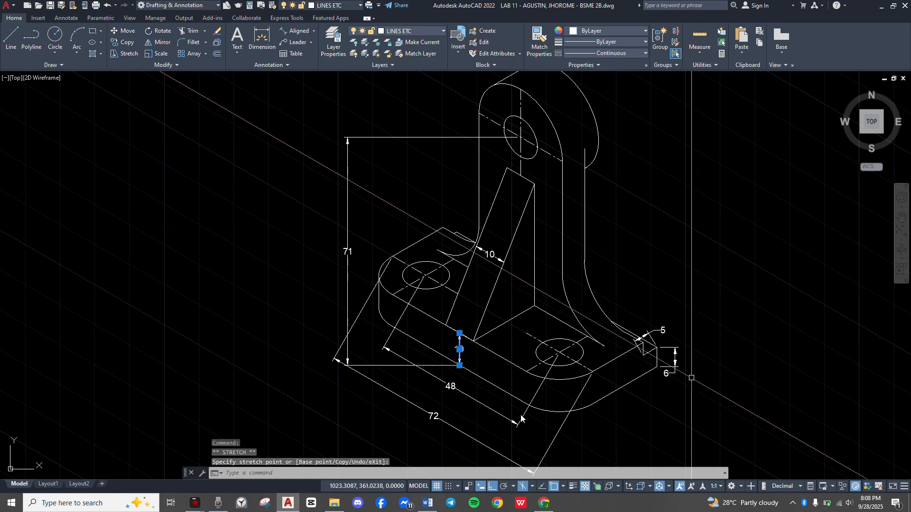
left_click(473, 383)
key("Escape")
Apply a 30-degree oblique angle to the overall height, hole spacing and base length dimensions together.
left_click(371, 228)
left_click(309, 243)
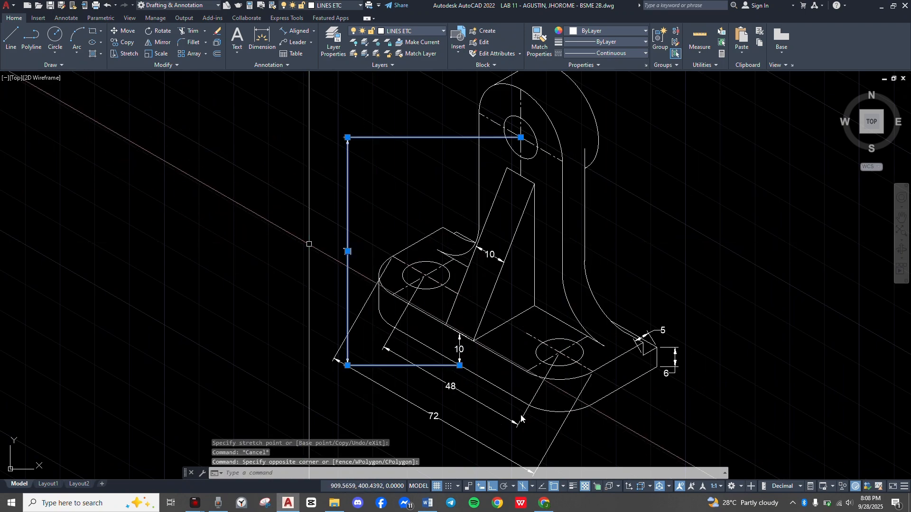
middle_click_drag(442, 306, 514, 230)
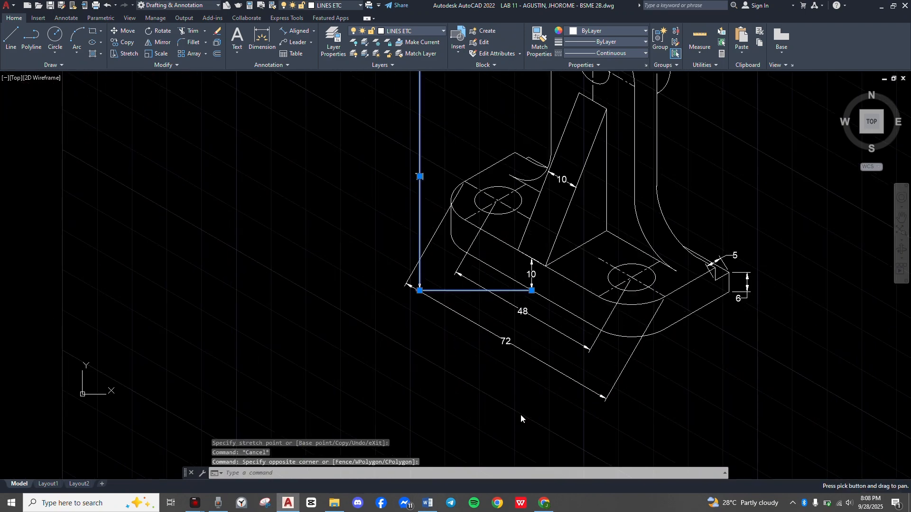
left_click(551, 314)
left_click(454, 357)
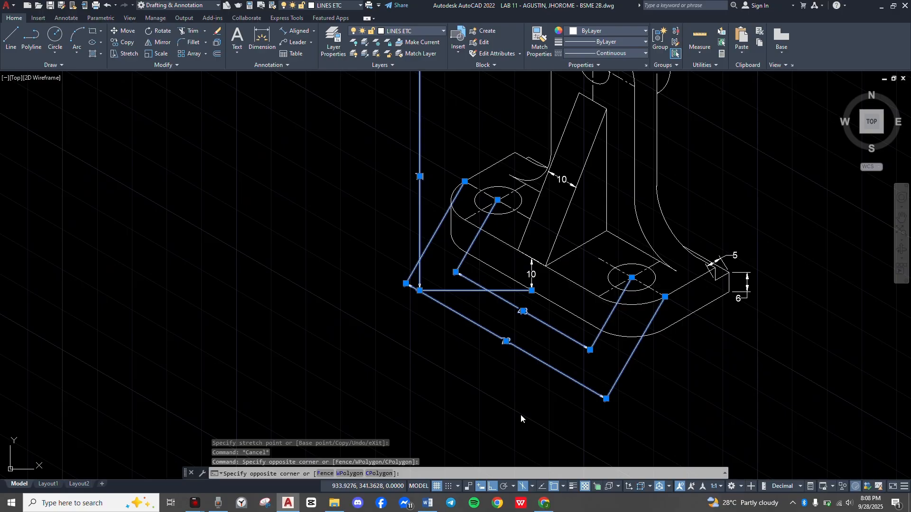
type("dimedit")
key("Return")
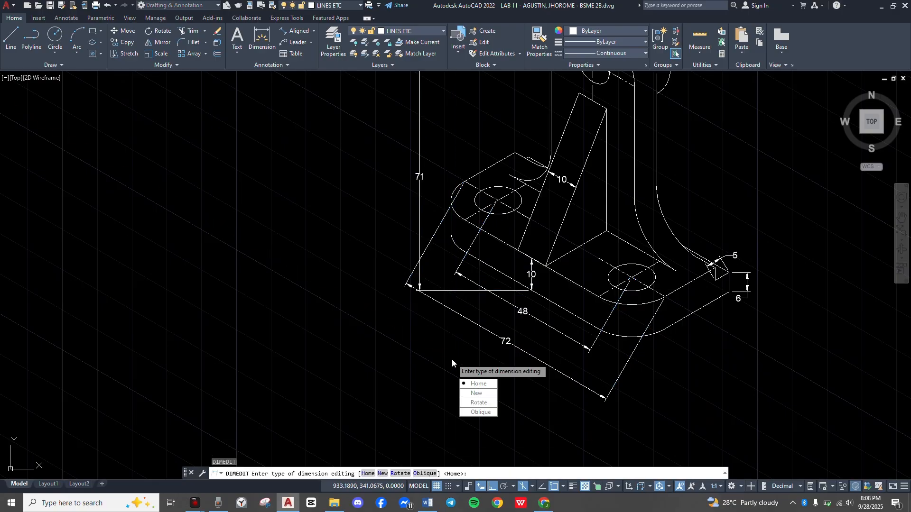
type("30")
key("Return")
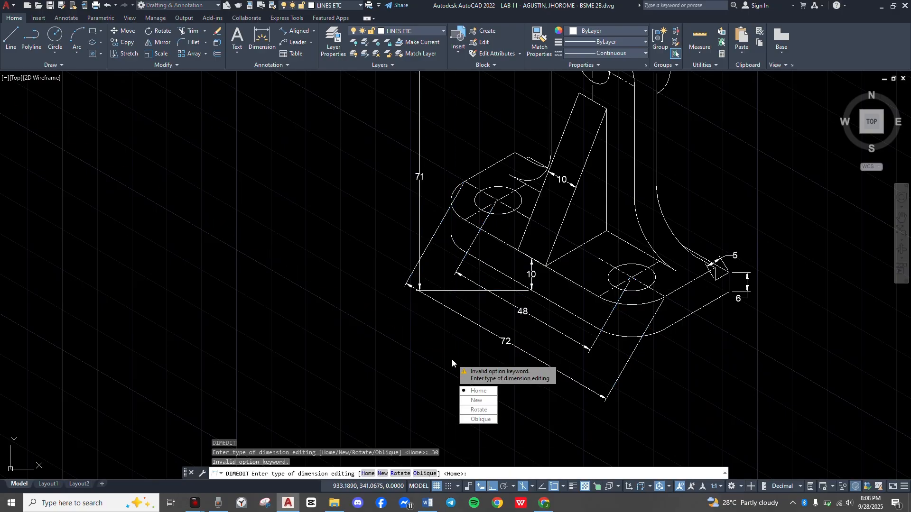
type("o")
key("Return")
key("Return")
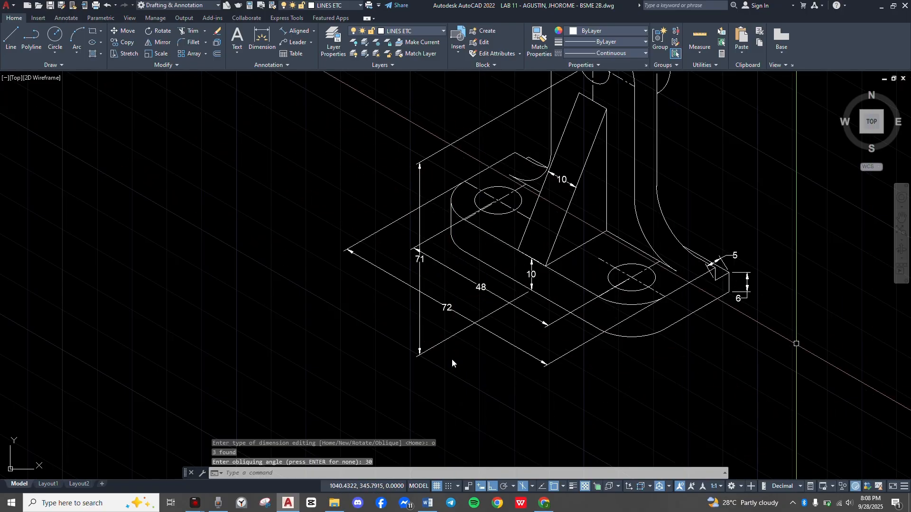
Try a 30-degree oblique angle on the vertical edge dimension at the base's rear right corner.
scroll(723, 321, "up", 4)
middle_click_drag(751, 292, 568, 394)
left_click(592, 363)
left_click(575, 313)
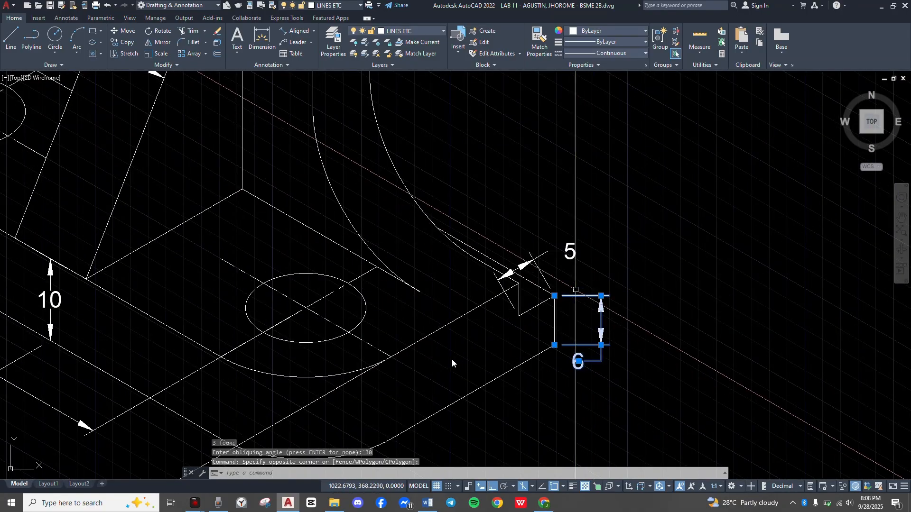
scroll(544, 282, "down", 2)
scroll(544, 282, "down", 2)
middle_click_drag(545, 283, 620, 289)
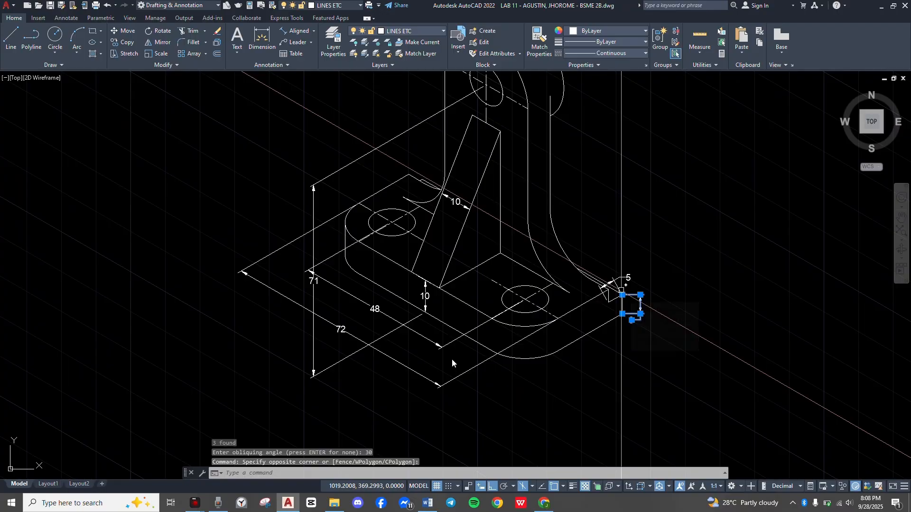
key("Return")
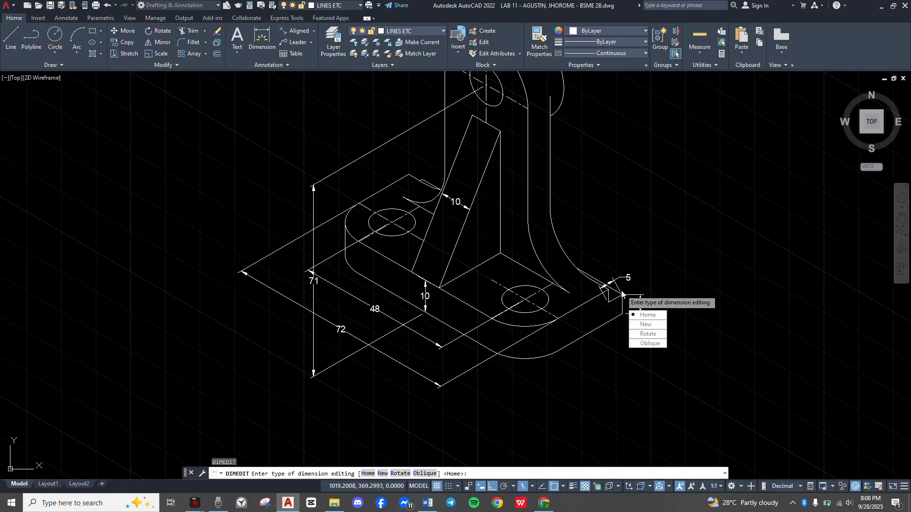
type("o")
key("Return")
left_click(622, 294)
key("Return")
type("30")
key("Return")
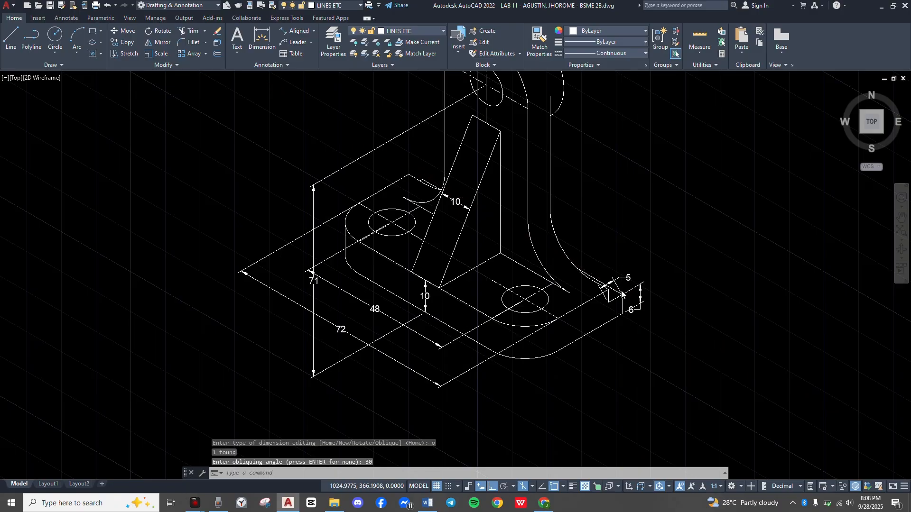
Set the oblique angle of the vertical edge dimension at the base's rear right corner to -30 degrees.
scroll(622, 294, "up", 4)
left_click(622, 294)
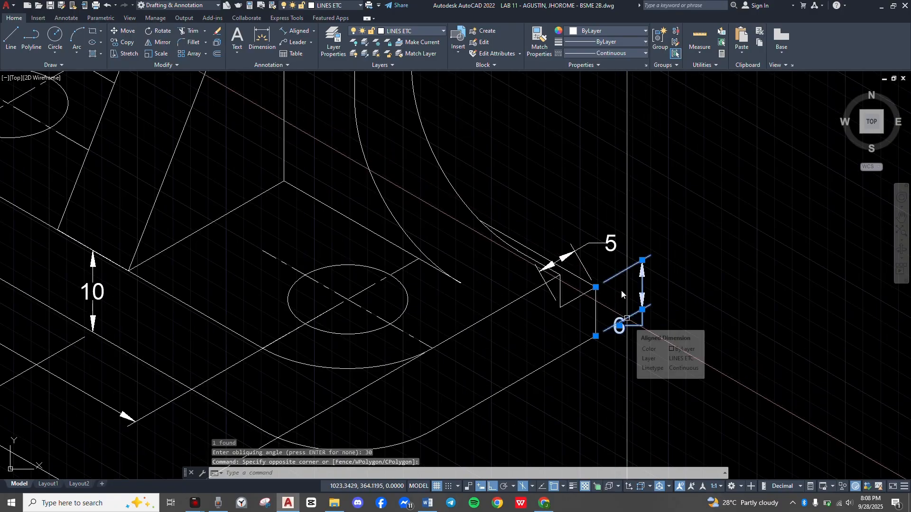
type("dimension edit")
key("Return")
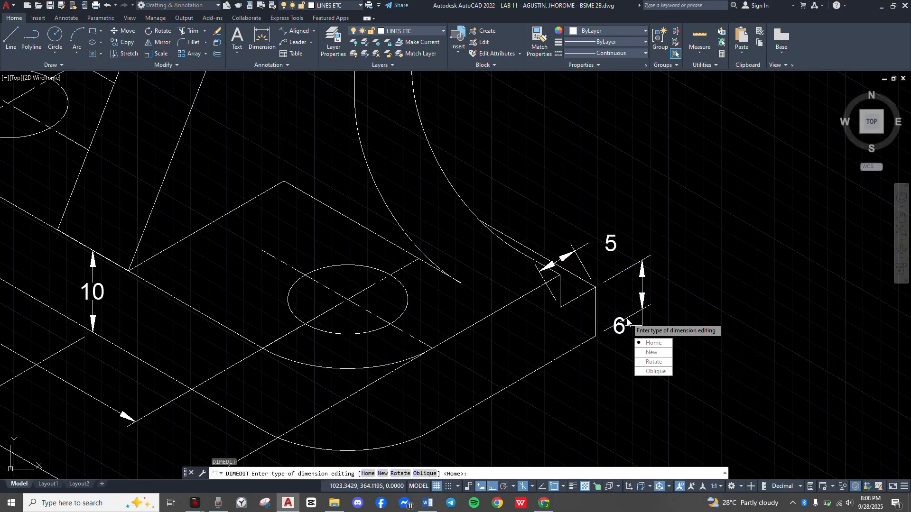
type("o")
key("Return")
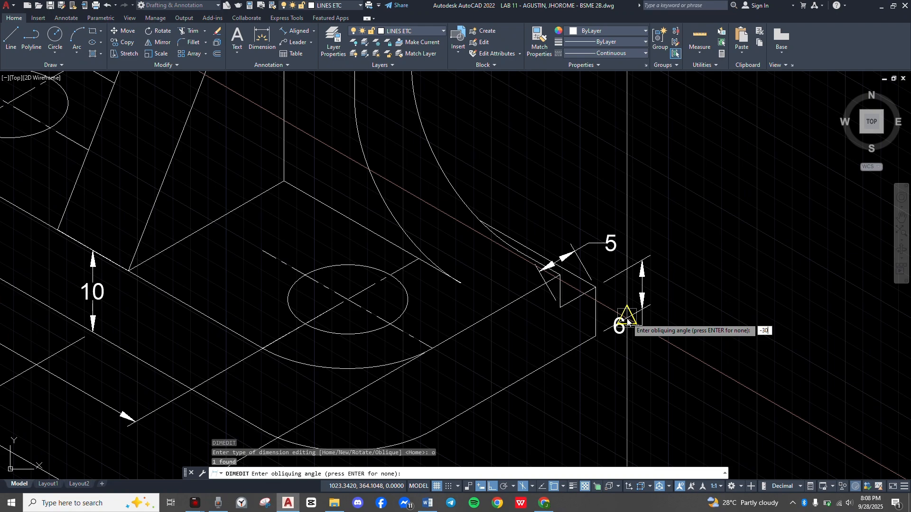
type("-30")
key("Return")
Apply a 90-degree oblique angle to the small notch dimension at the base's rear right corner.
left_click(627, 322)
left_click(556, 234)
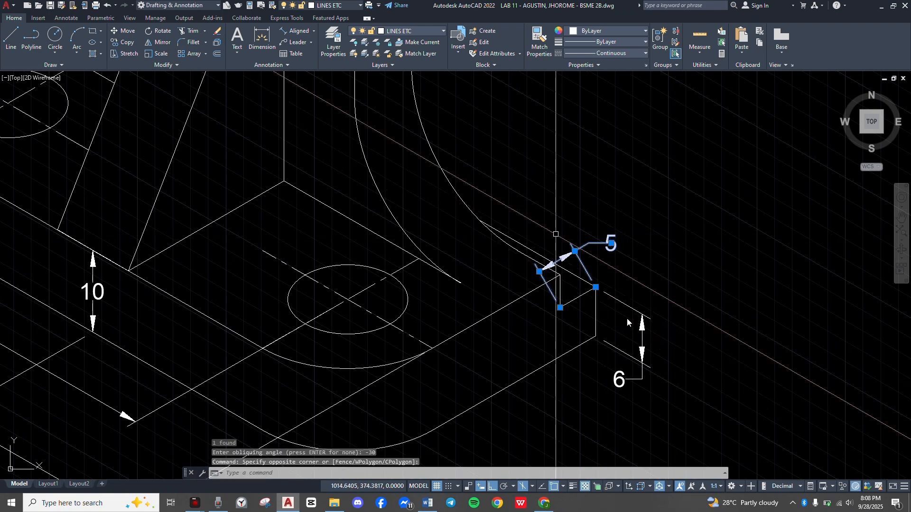
type("dimedit")
key("Return")
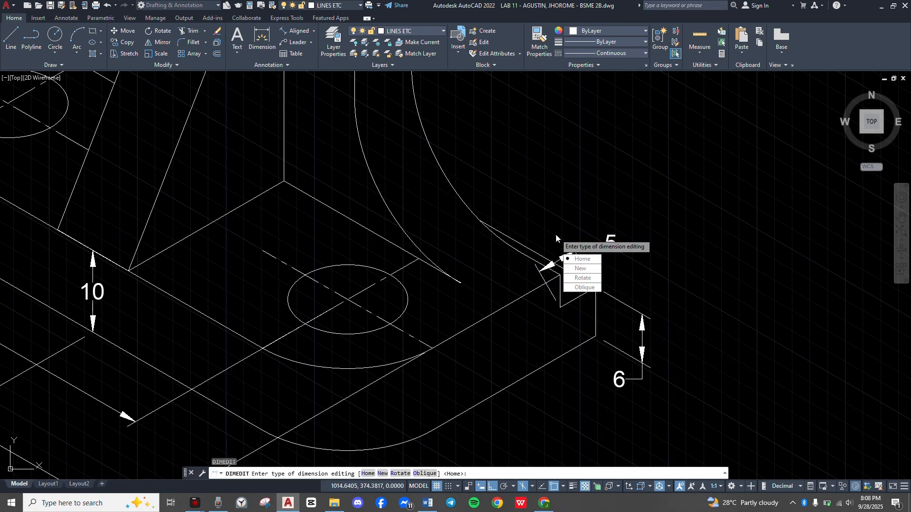
type("o")
key("Return")
type("90")
key("Return")
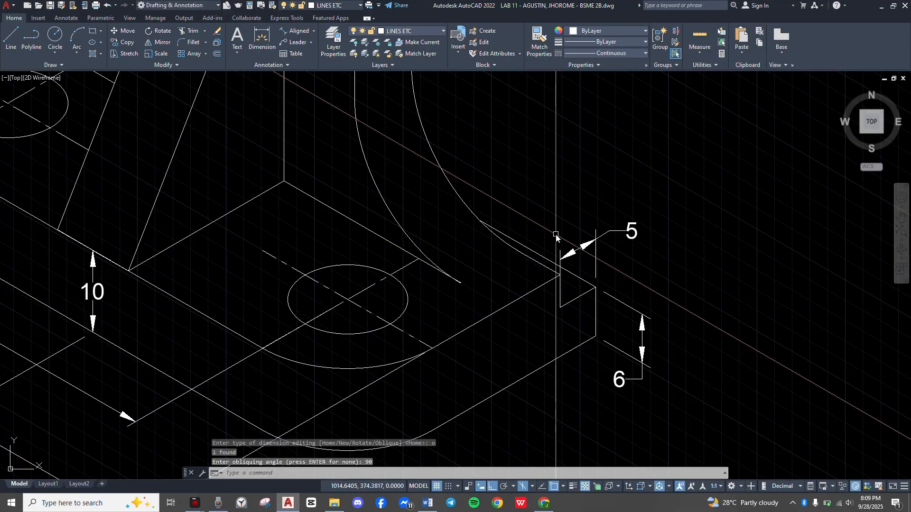
Move the notch dimension's text between its extension lines and lower its dimension line to the notch's upper corner.
scroll(593, 243, "up", 5)
left_click(753, 278)
left_click(719, 179)
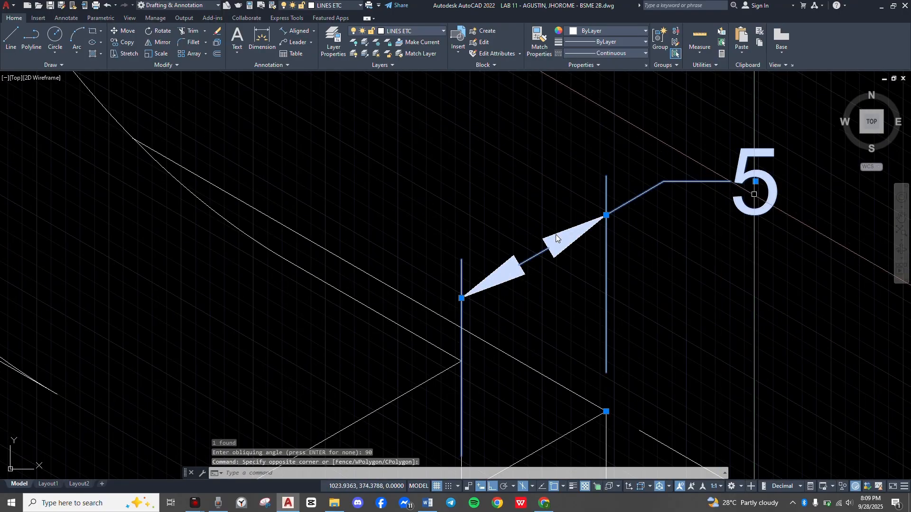
left_click(755, 182)
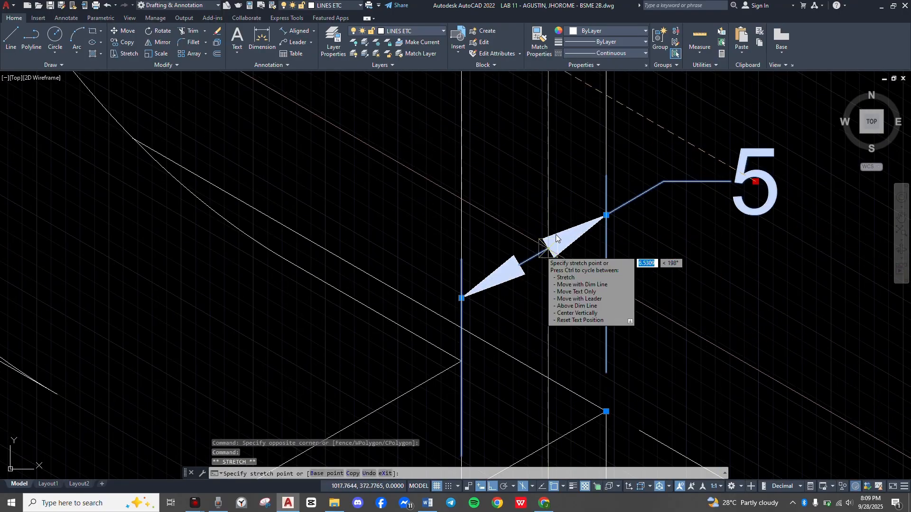
left_click(556, 238)
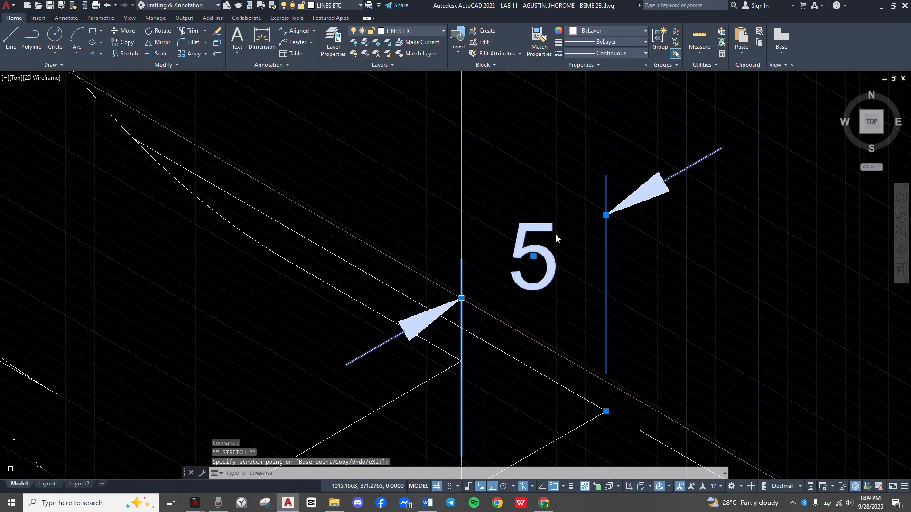
key("ctrl+z")
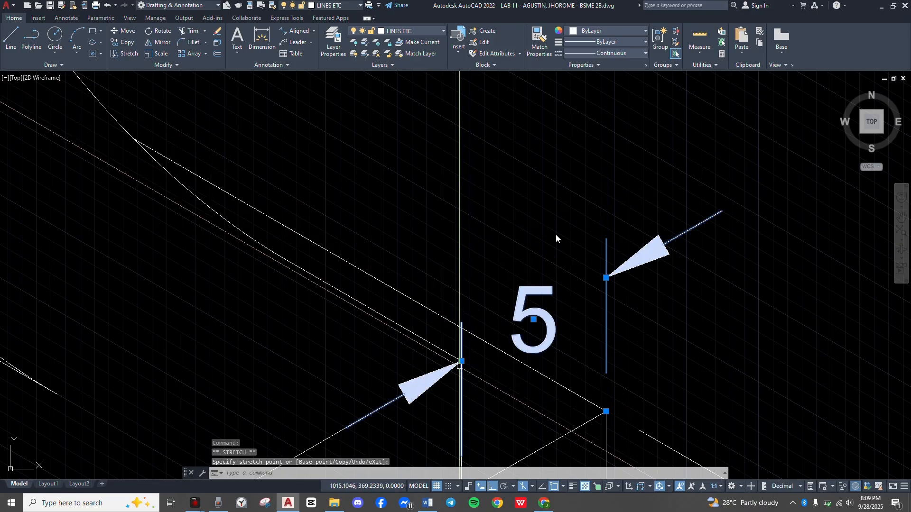
key("ctrl+z")
key("ctrl+z")
key("ctrl+z")
key("ctrl+z")
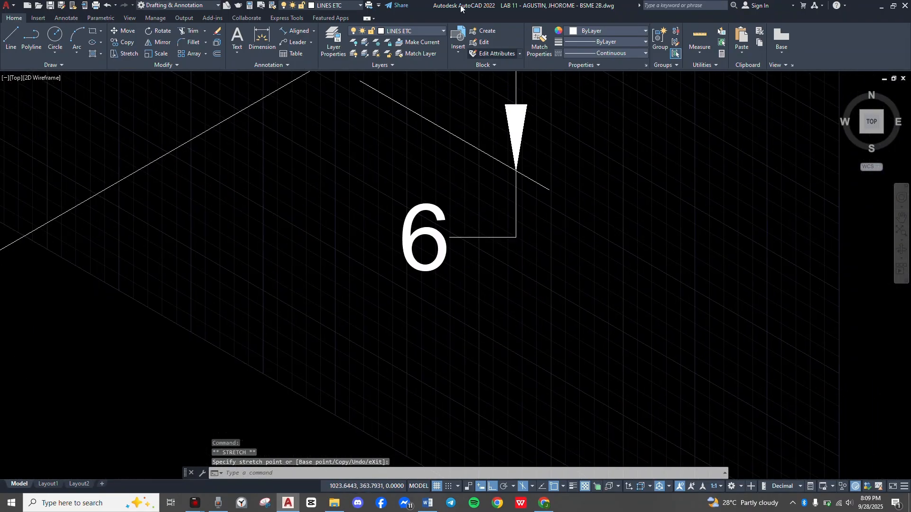
Place the vertical edge dimension's text between its extension lines and stretch its dimension line closer to the base's rear right corner.
left_click(525, 272)
left_click(470, 242)
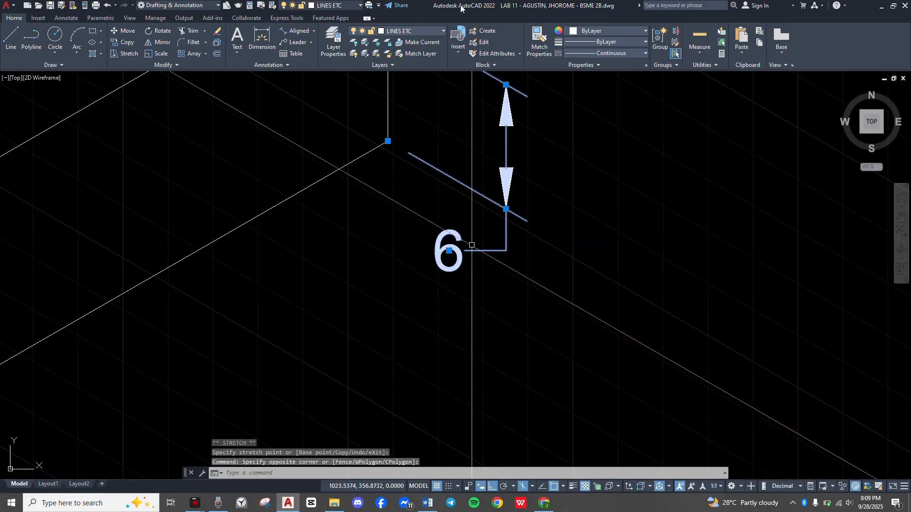
left_click(450, 251)
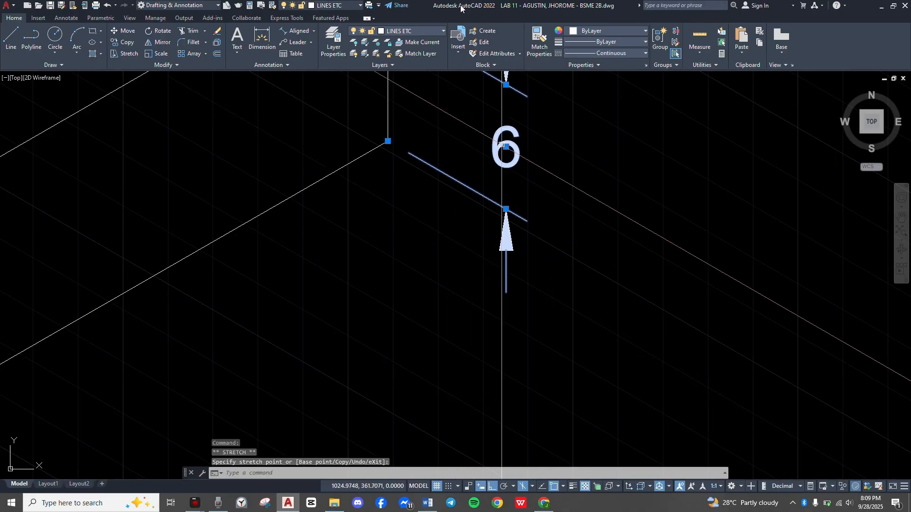
middle_click_drag(506, 147, 526, 214)
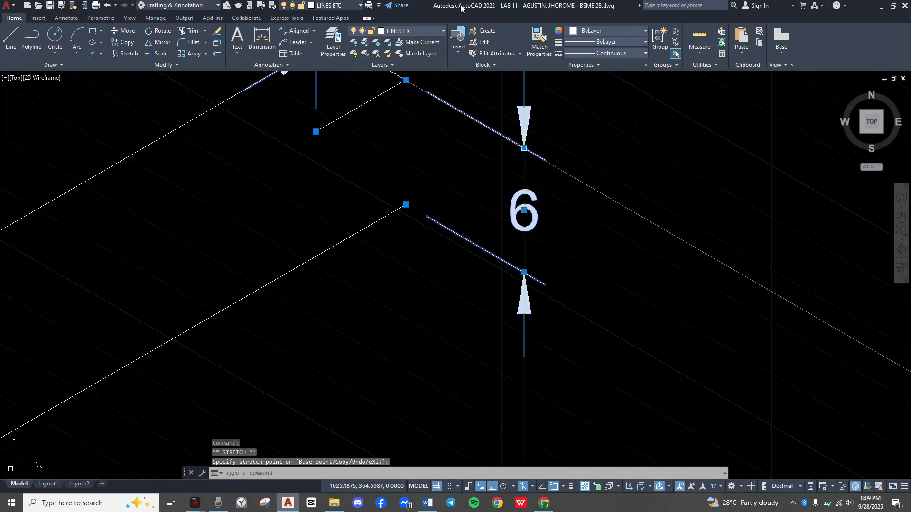
left_click(524, 149)
left_click(493, 138)
scroll(486, 143, "down", 4)
middle_click_drag(483, 144, 552, 324)
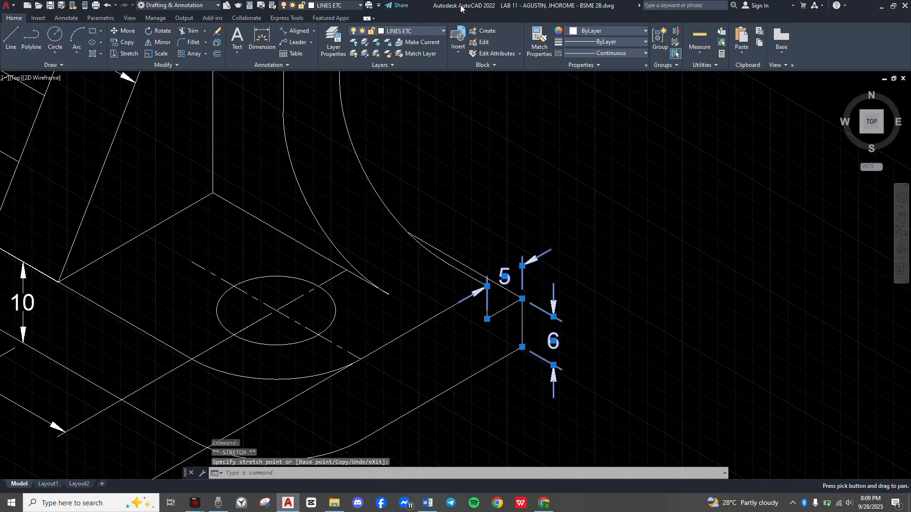
scroll(426, 290, "down", 2)
middle_click_drag(308, 338, 346, 308)
key("Escape")
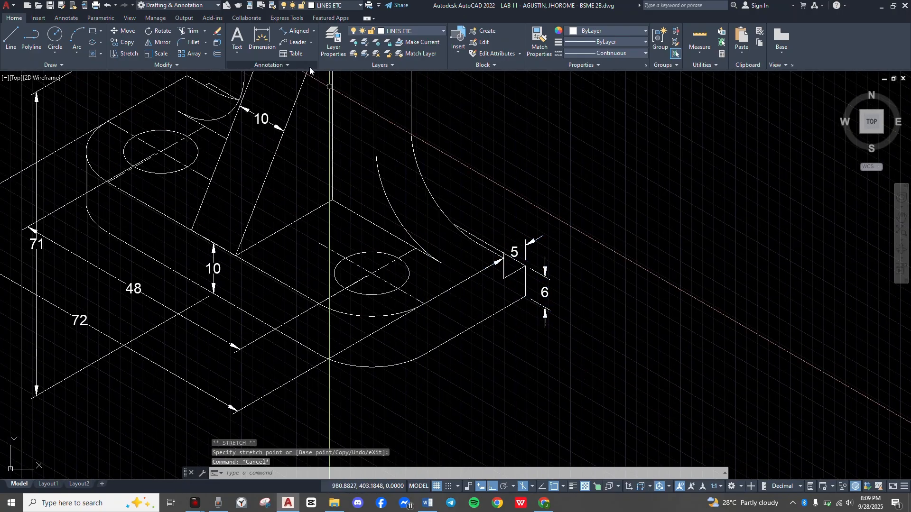
Place an aligned dimension outside the base, from the rounded front right corner to the notch dimension's outer end at the rear right corner.
left_click(299, 31)
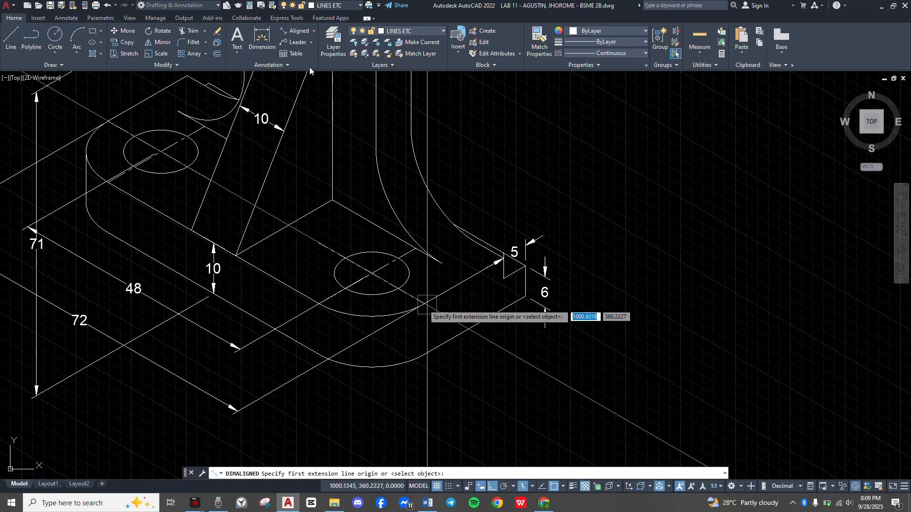
left_click(425, 304)
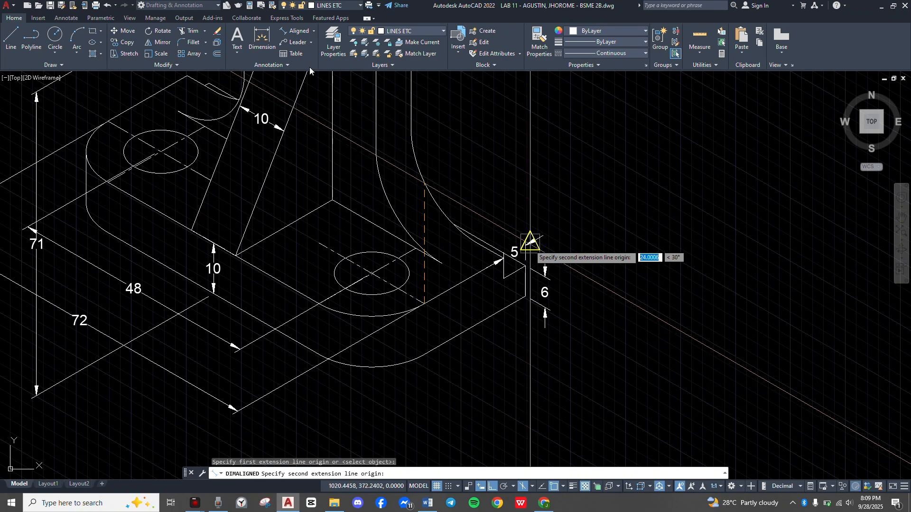
left_click(526, 244)
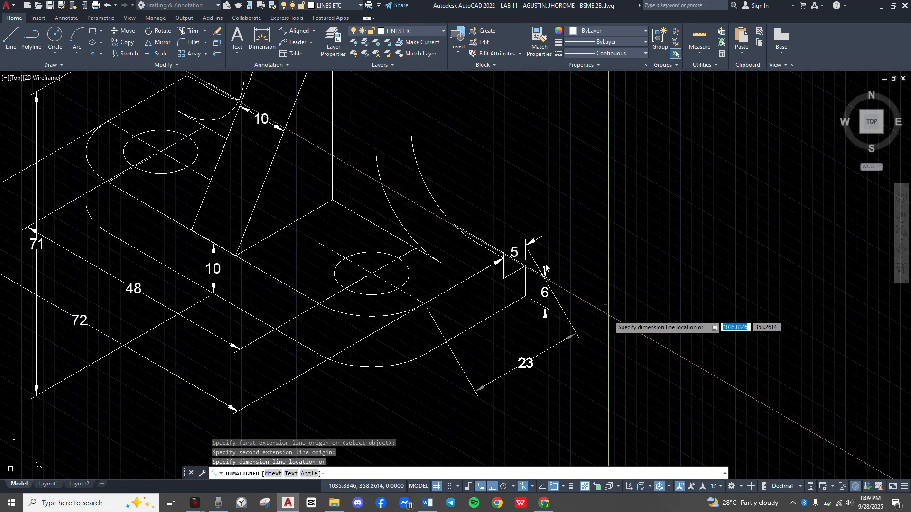
left_click(610, 317)
Apply a -30-degree oblique angle to the new aligned dimension along the base's right side.
left_click(543, 407)
left_click(510, 352)
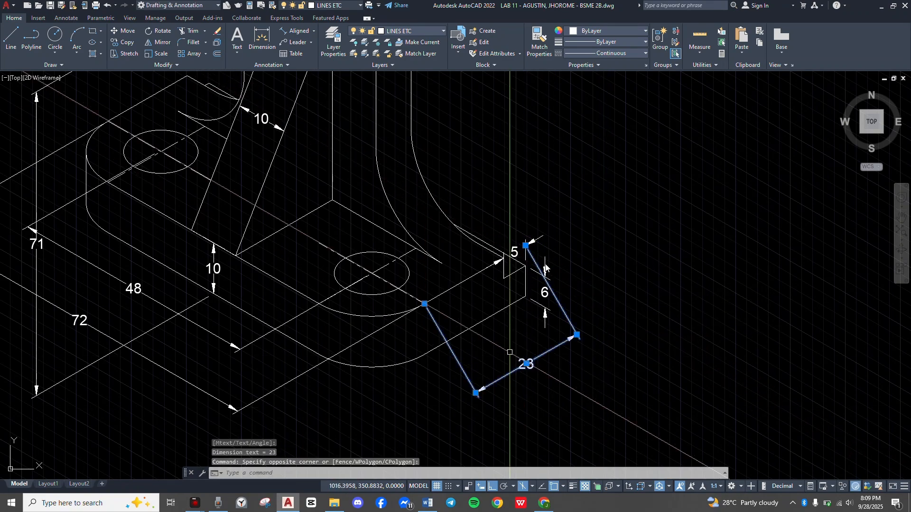
type("dimension edit")
key("Return")
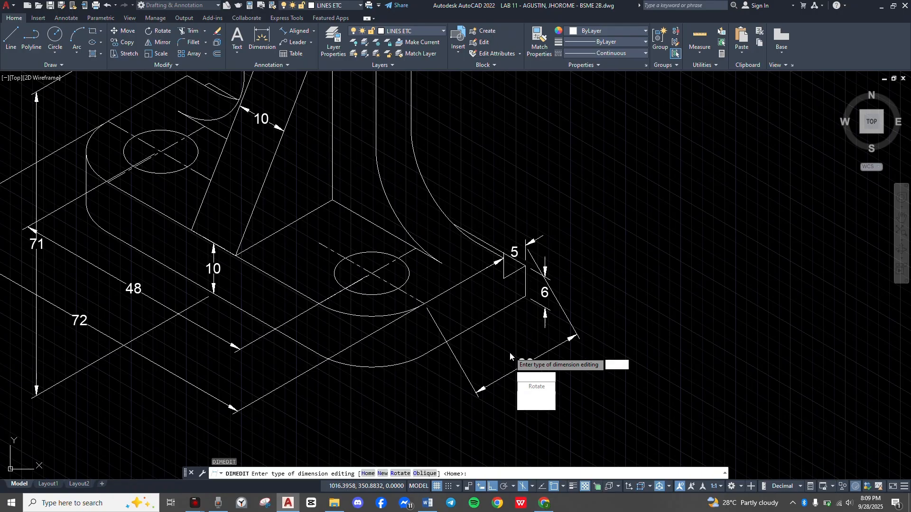
type("o")
key("Return")
key("Return")
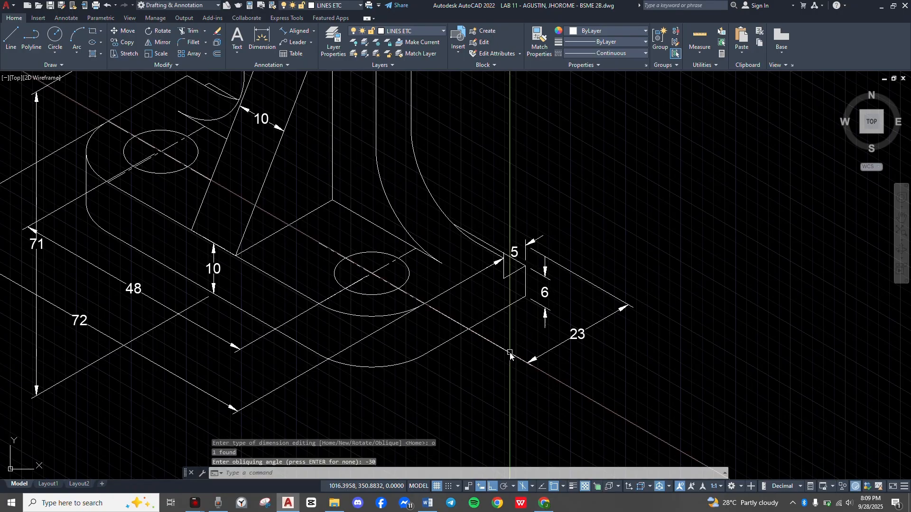
scroll(510, 355, "down", 5)
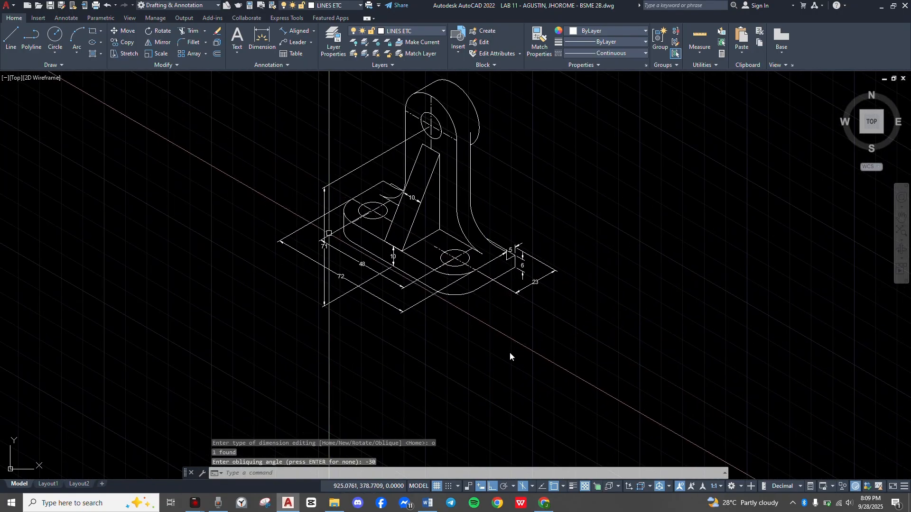
middle_click_drag(408, 239, 427, 258)
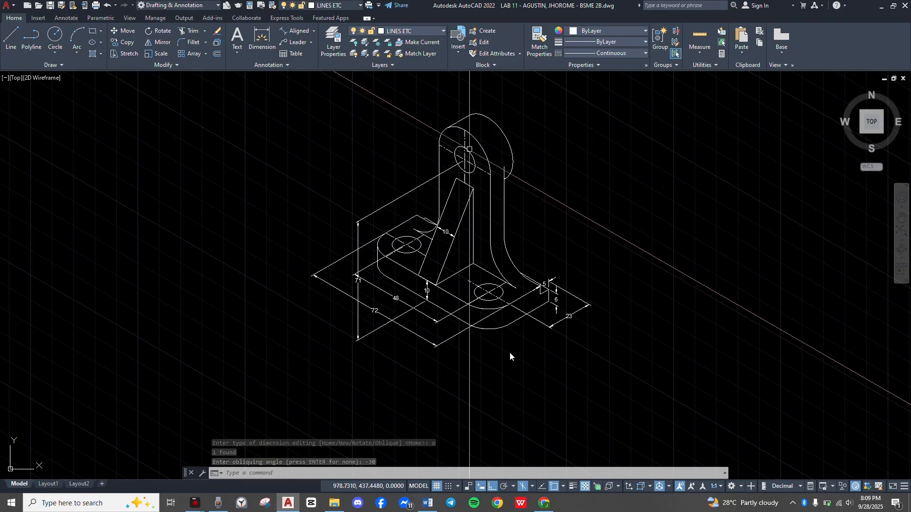
scroll(479, 85, "up", 4)
left_click(292, 42)
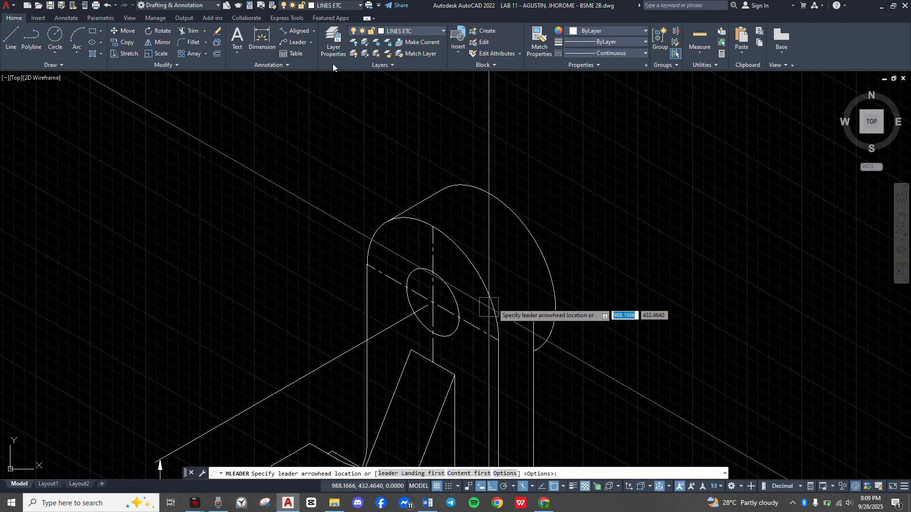
left_click(478, 273)
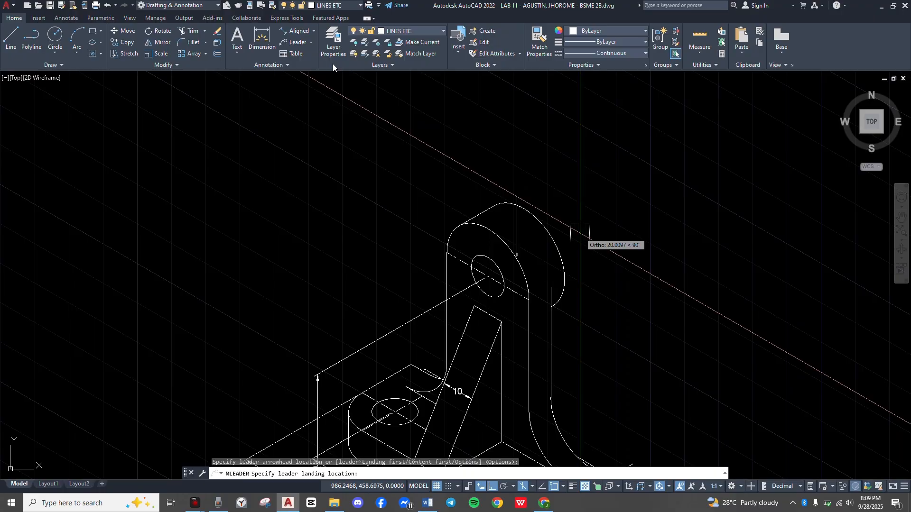
key("Escape")
Place an aligned dimension above the upright's rounded top, between the two ends of the front face's horizontal centerline.
scroll(417, 201, "down", 2)
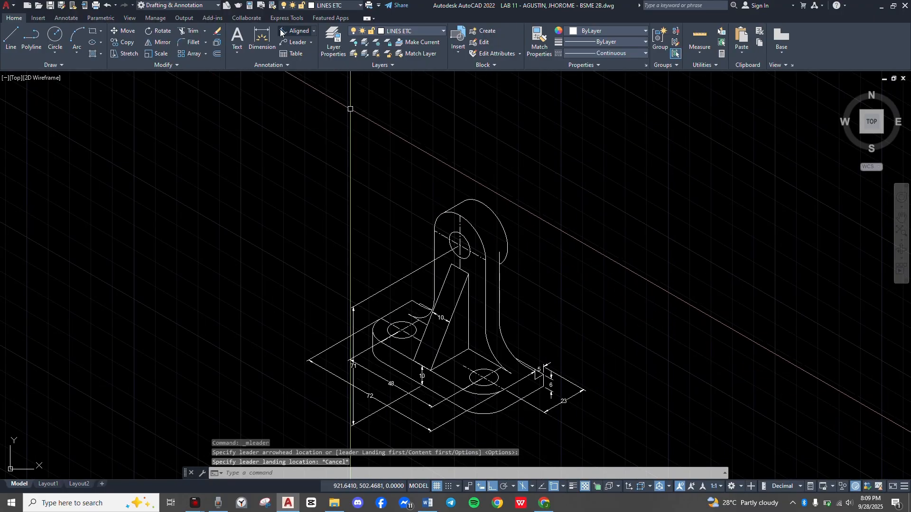
left_click(296, 31)
scroll(457, 221, "up", 4)
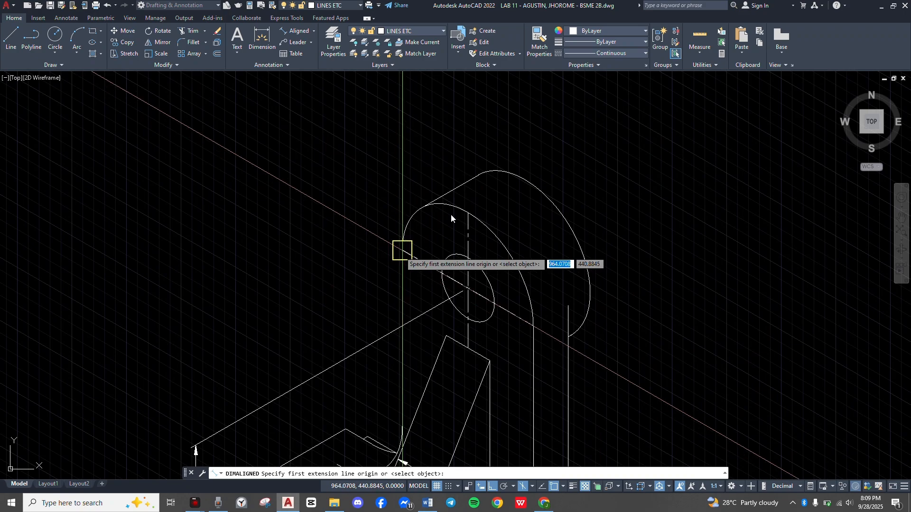
left_click(403, 250)
left_click(533, 325)
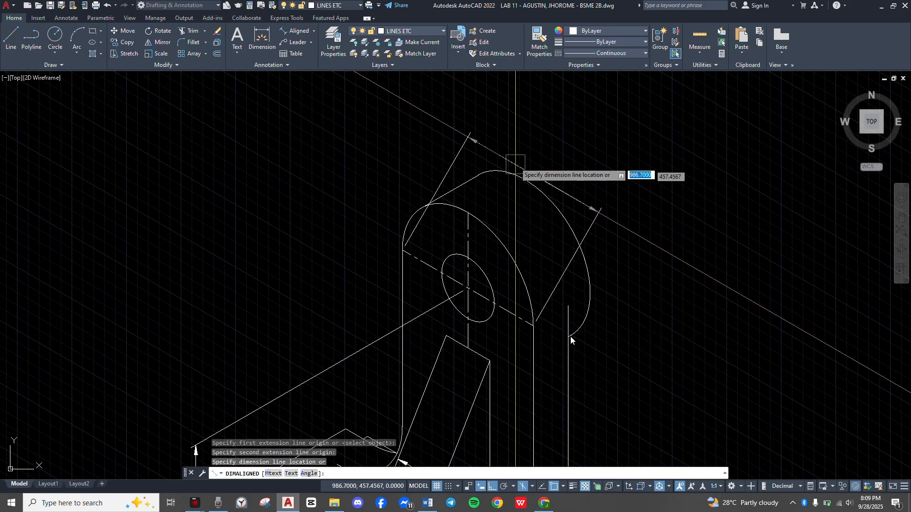
left_click(516, 122)
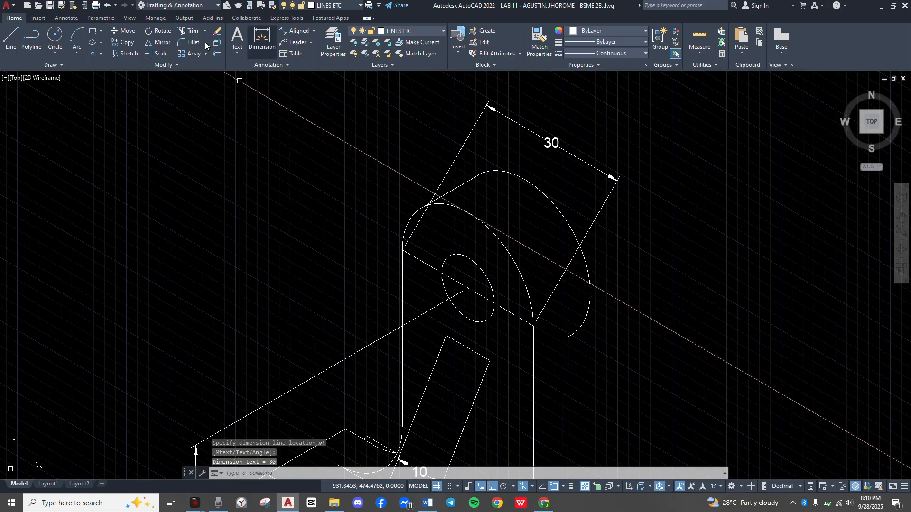
Add a leader in the top isoplane pointing at the upright's hole, labelled Ø12.
left_click(298, 42)
left_click(492, 282)
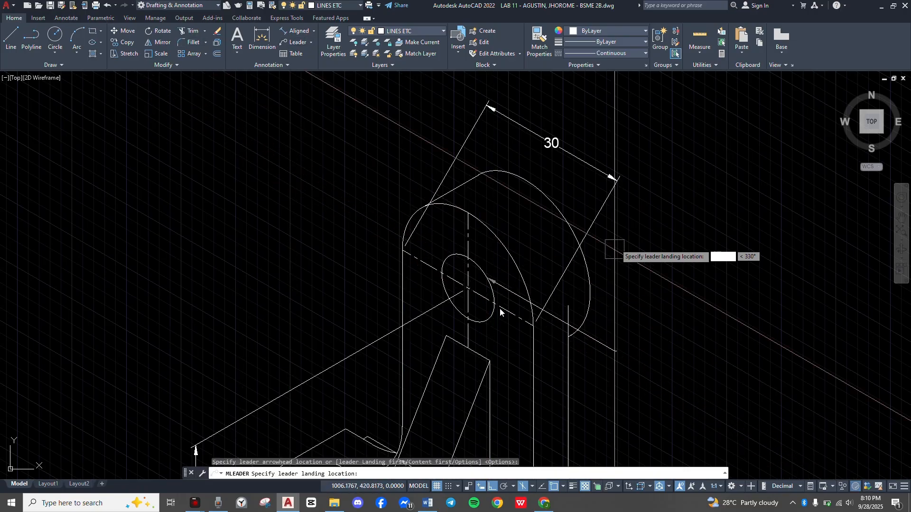
key("F5")
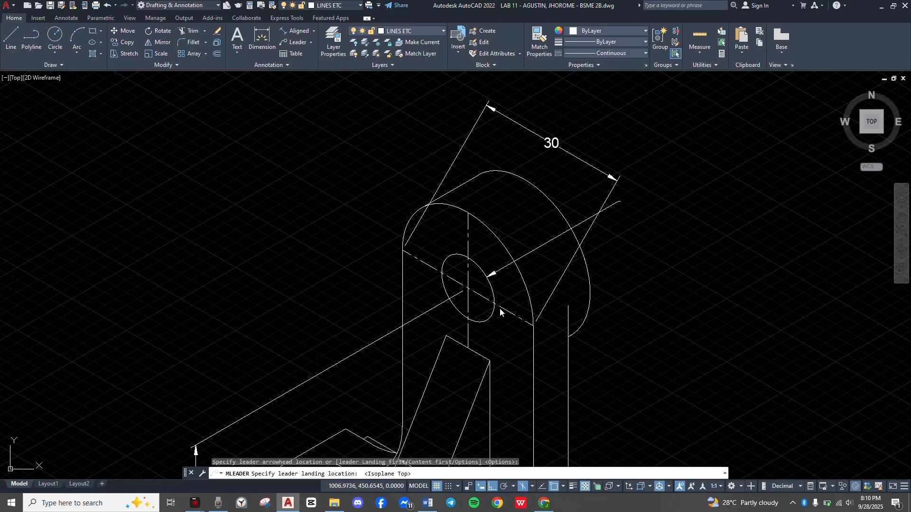
left_click(642, 216)
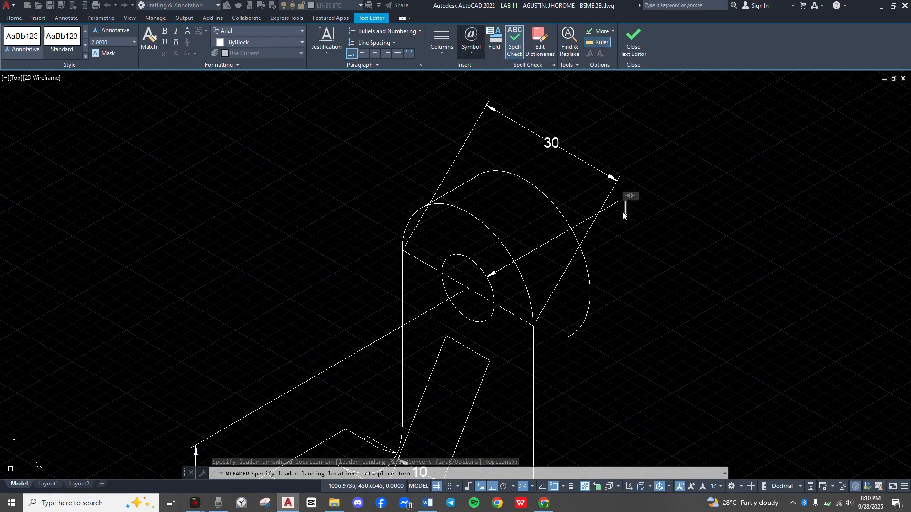
left_click(471, 41)
left_click(479, 91)
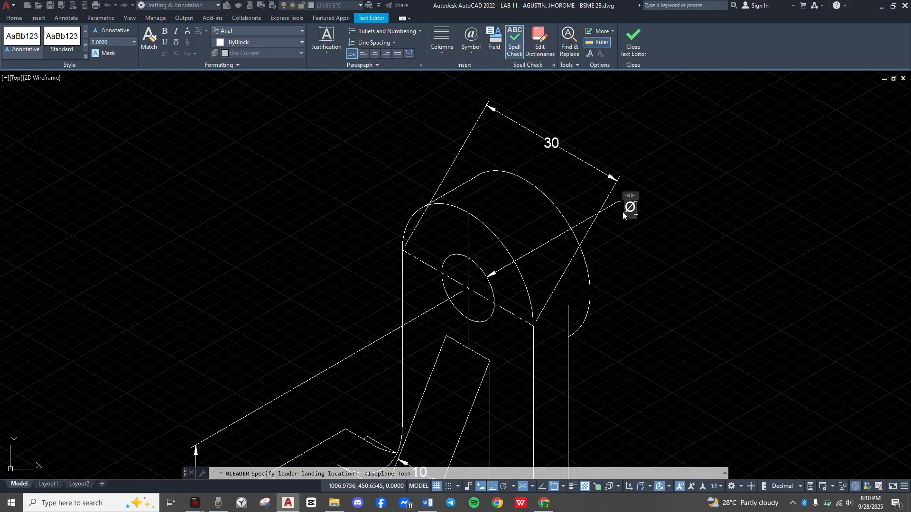
type("12")
left_click(622, 212)
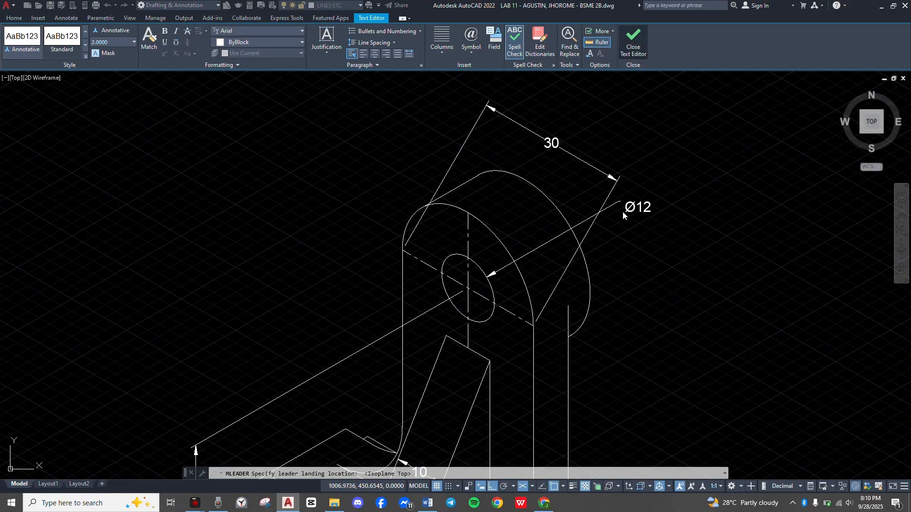
Try to apply a 90-degree oblique angle to the aligned dimension above the upright.
left_click(622, 133)
left_click(571, 146)
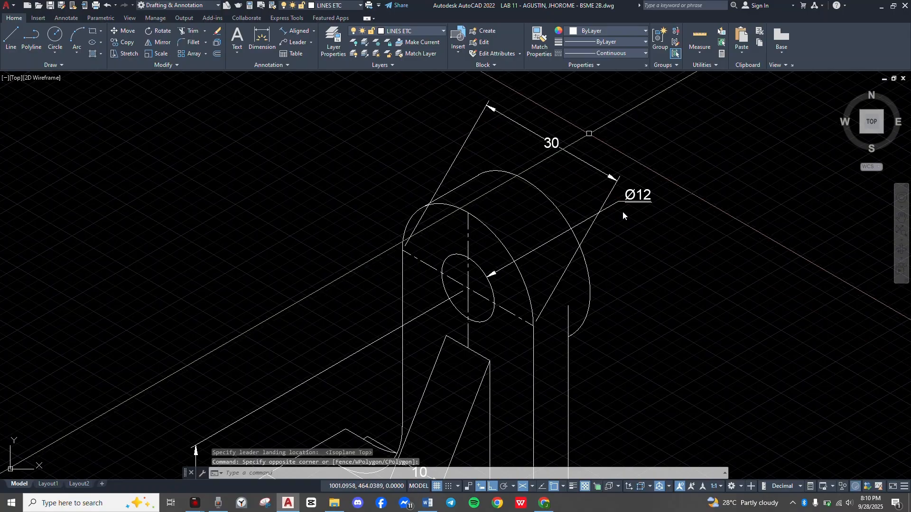
left_click(595, 126)
left_click(567, 152)
type("dimed")
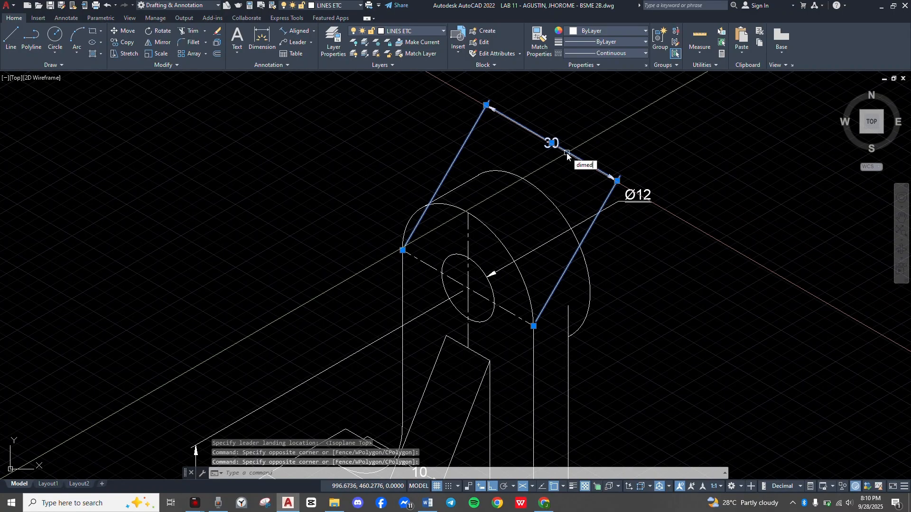
key("Return")
type("o")
key("Return")
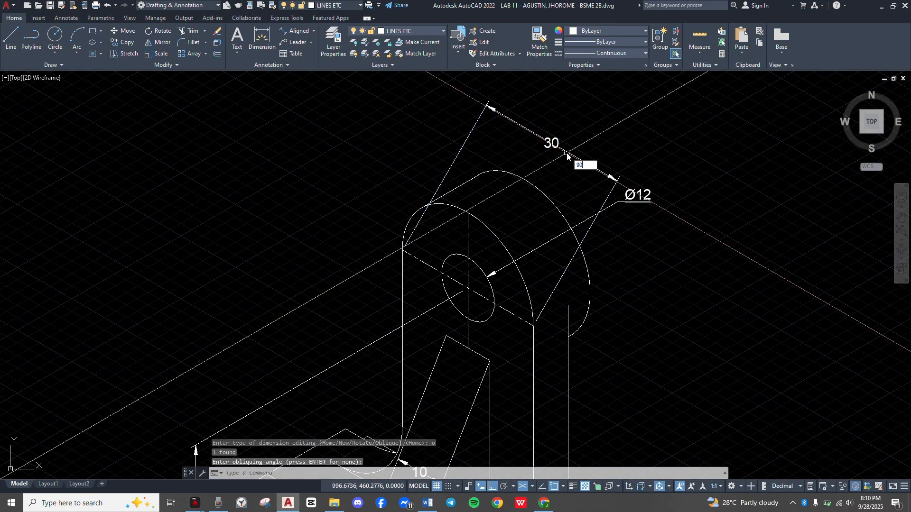
type("90")
key("Return")
Oblique the width dimension over the upright's rounded top by 90 degrees so its extension lines run vertically.
left_click(591, 142)
left_click(564, 182)
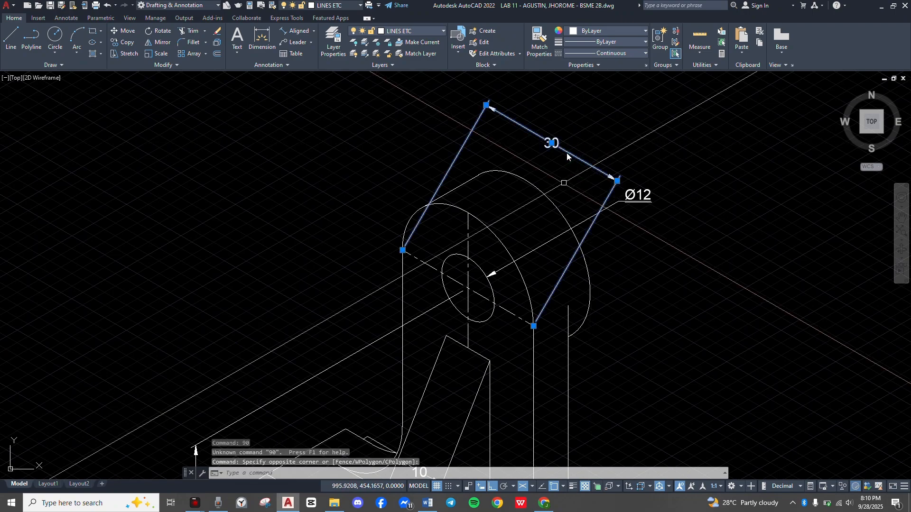
type("dimed")
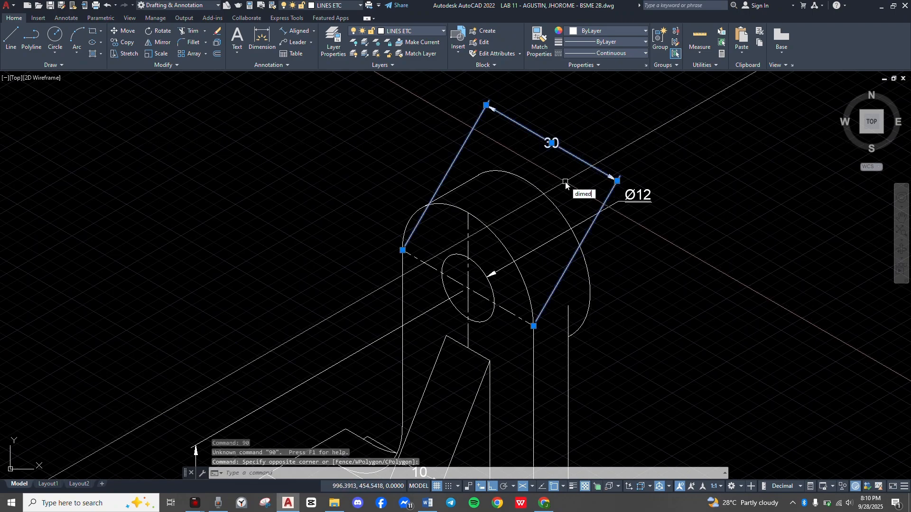
key("Return")
type("o")
key("Return")
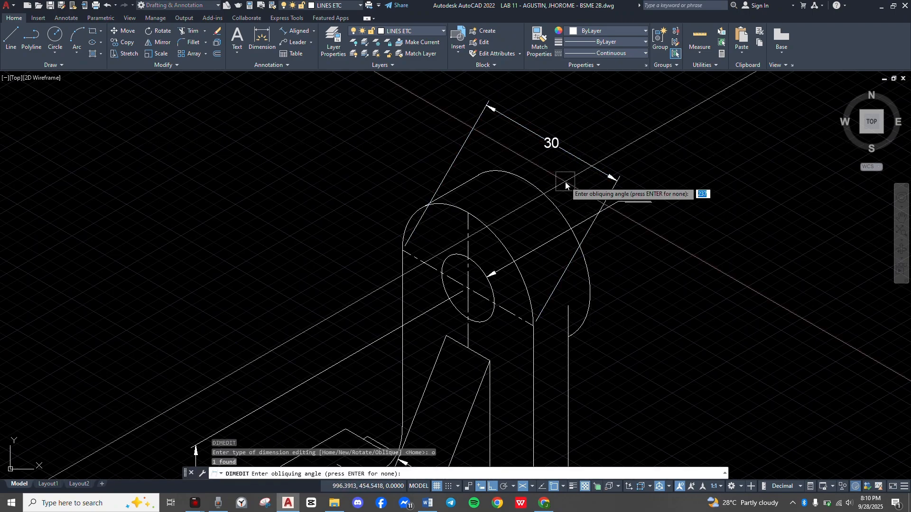
key("Return")
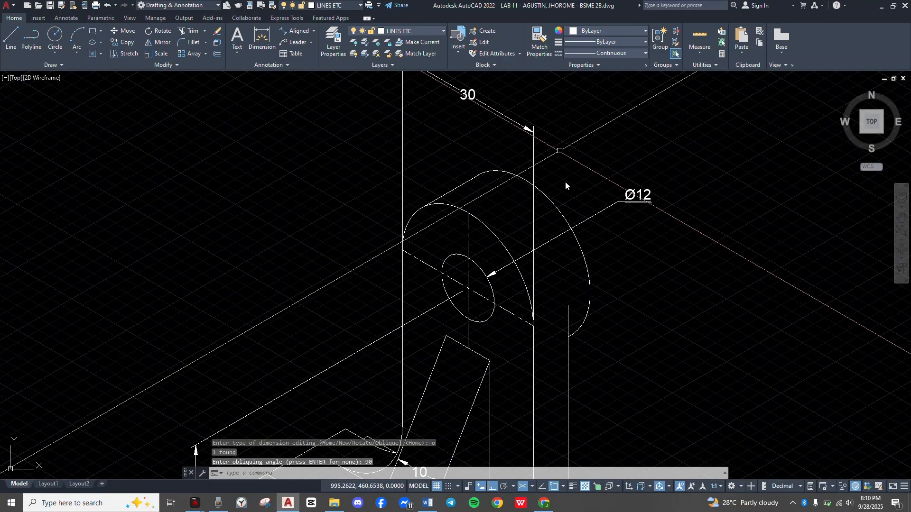
Insert a diameter symbol in front of the text of the width dimension above the upright, making it Ø30.
left_click(537, 126)
left_click(517, 131)
middle_click_drag(478, 122, 504, 169)
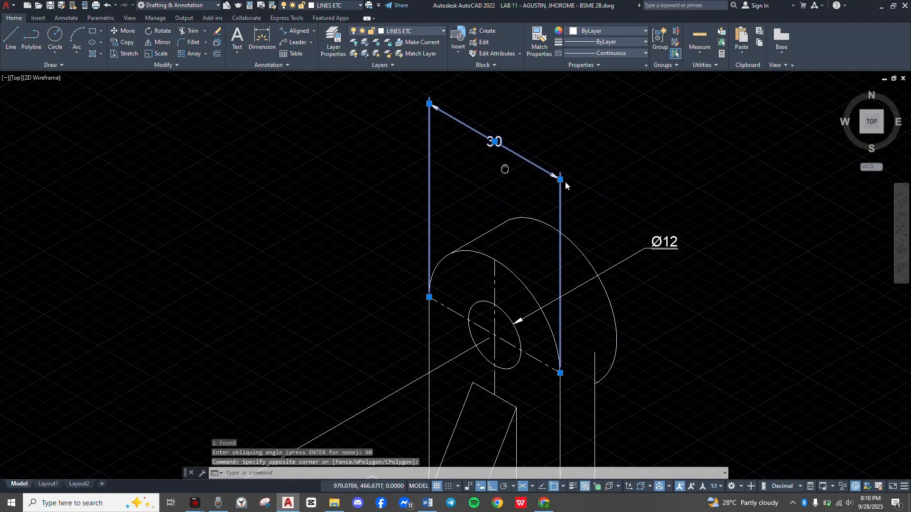
key("Escape")
double_click(494, 141)
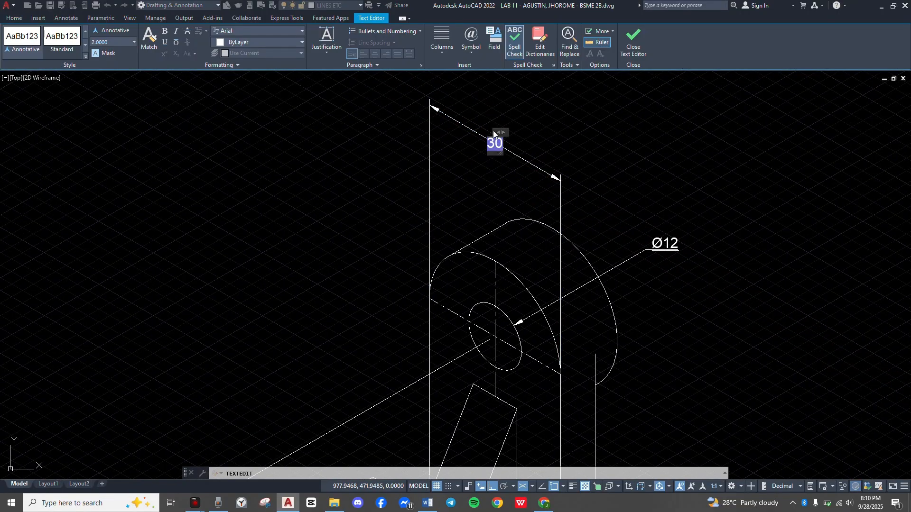
key("Escape")
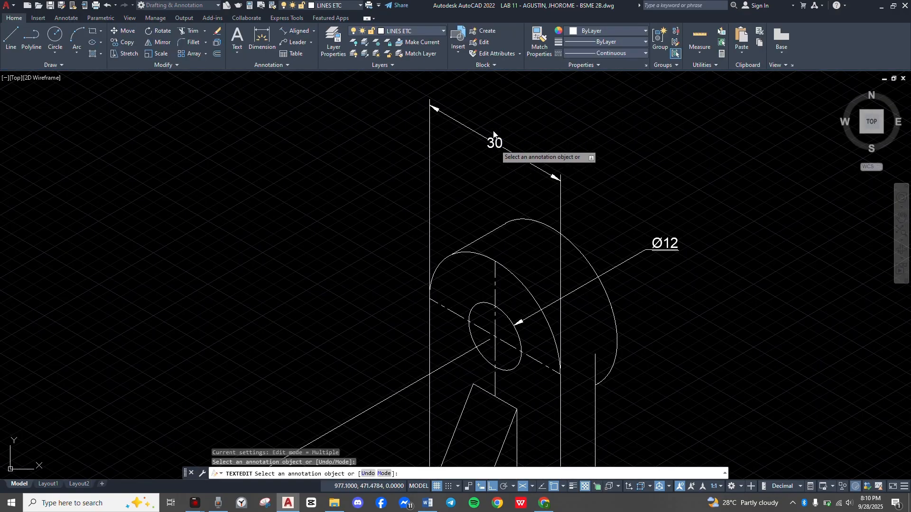
left_click(494, 137)
left_click(471, 40)
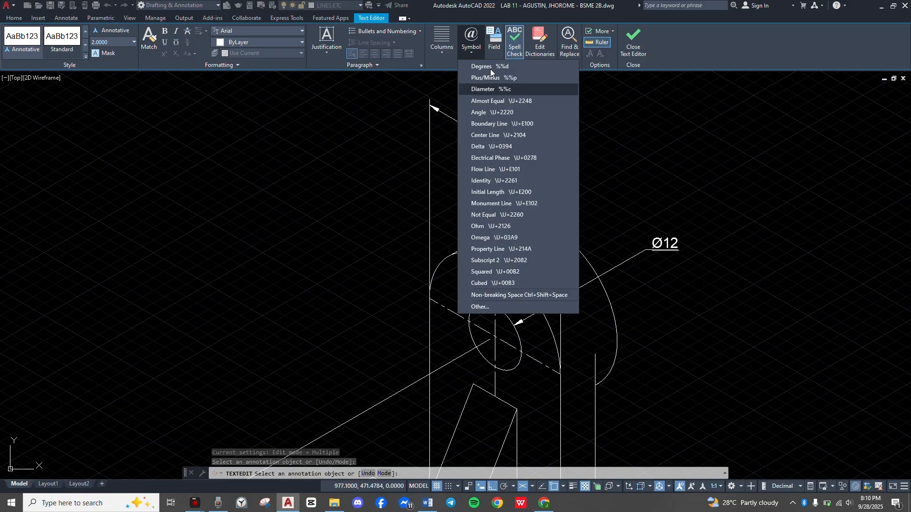
left_click(491, 70)
left_click(633, 43)
scroll(594, 141, "down", 2)
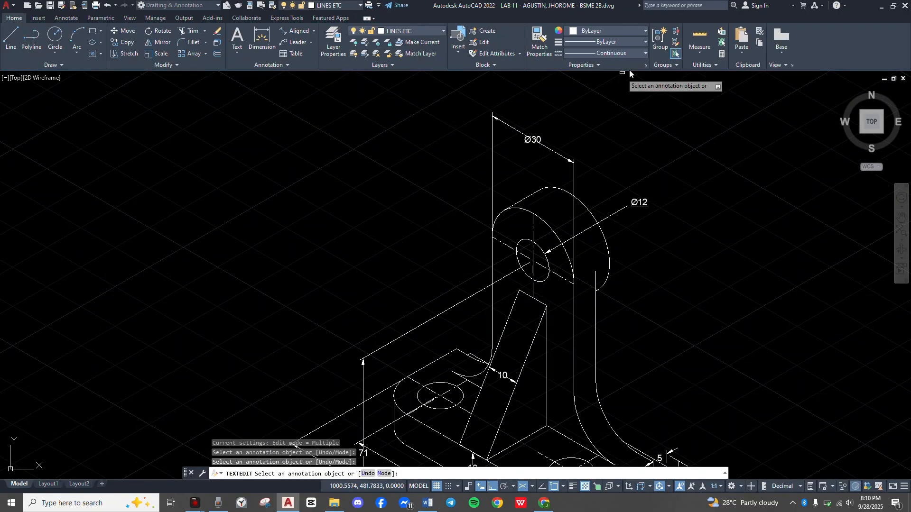
key("Escape")
Switch to the Word reference and examine the top and front views for the hole and radius callouts still missing.
scroll(564, 263, "down", 4)
middle_click_drag(565, 263, 553, 196)
scroll(518, 303, "up", 4)
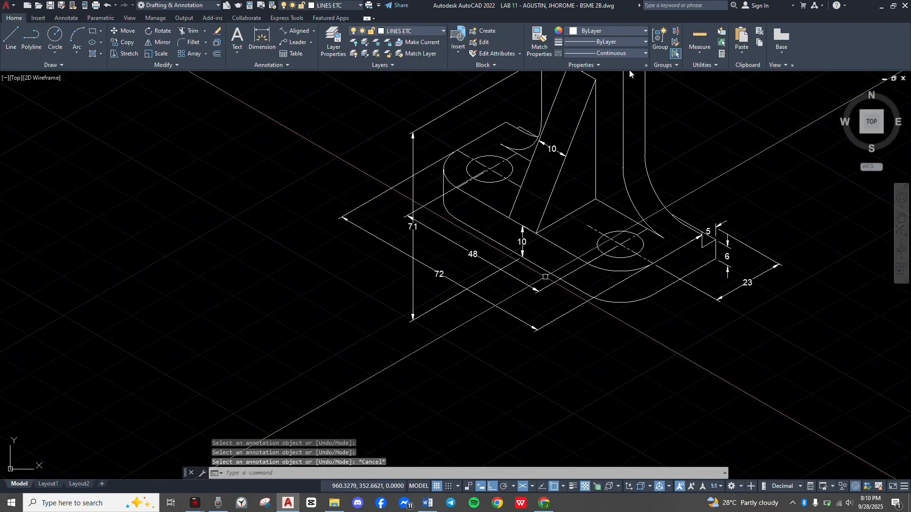
middle_click_drag(563, 268, 527, 296)
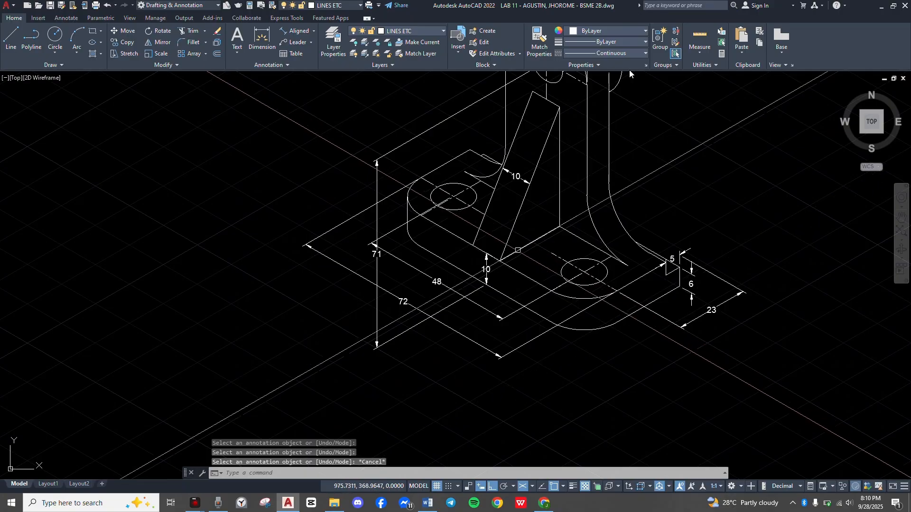
key("alt+Tab")
key("Tab")
key("Tab")
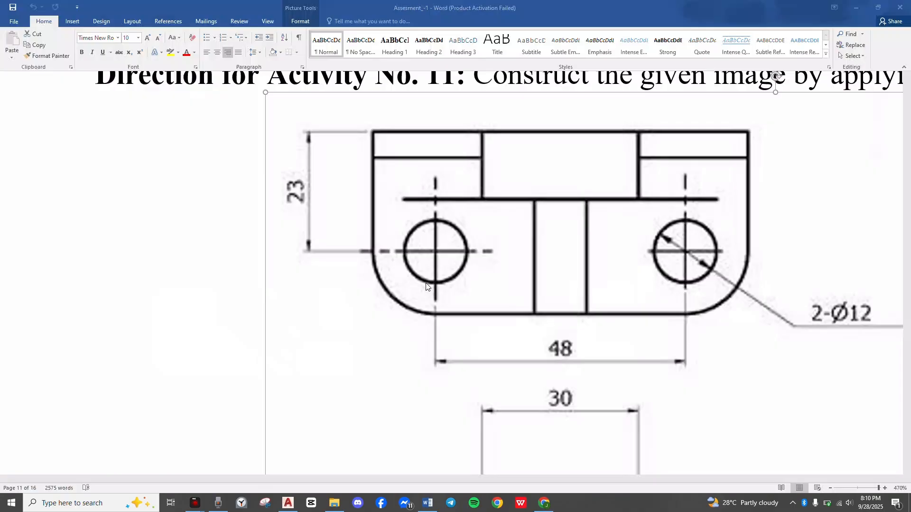
scroll(571, 328, "down", 10)
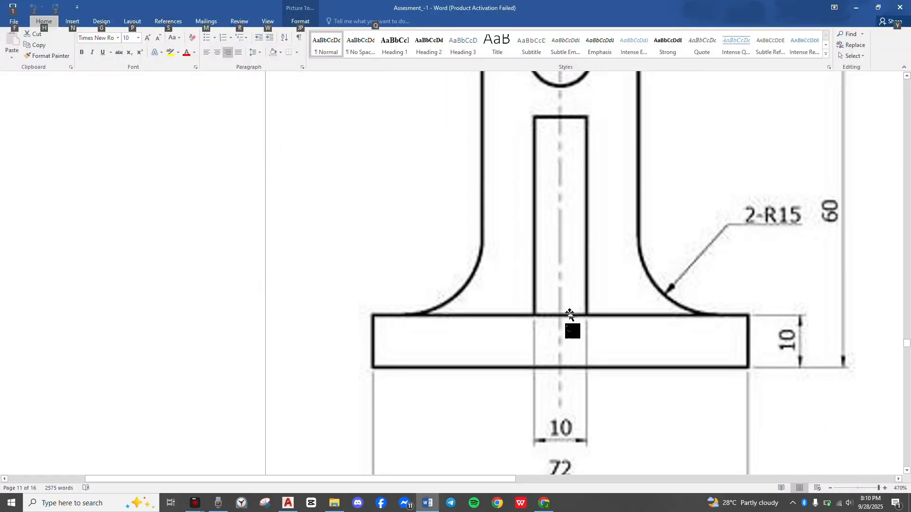
scroll(571, 327, "up", 5)
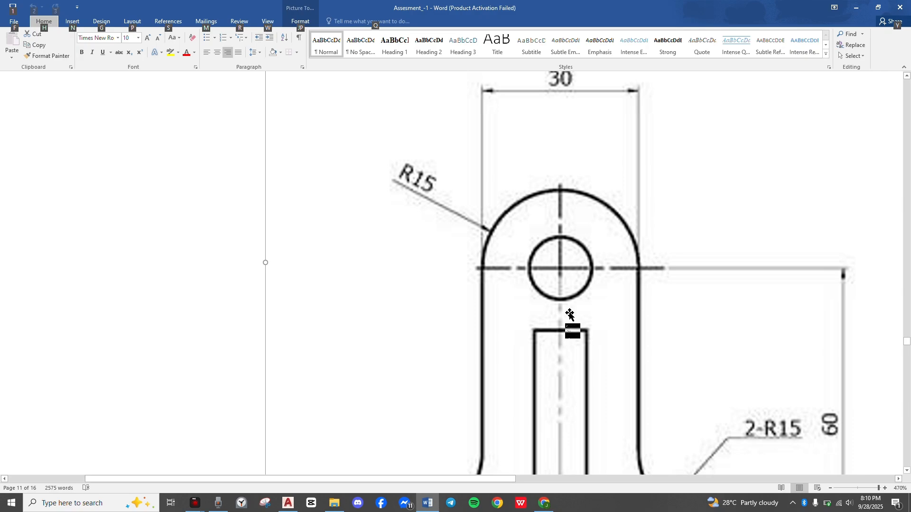
scroll(517, 199, "down", 10)
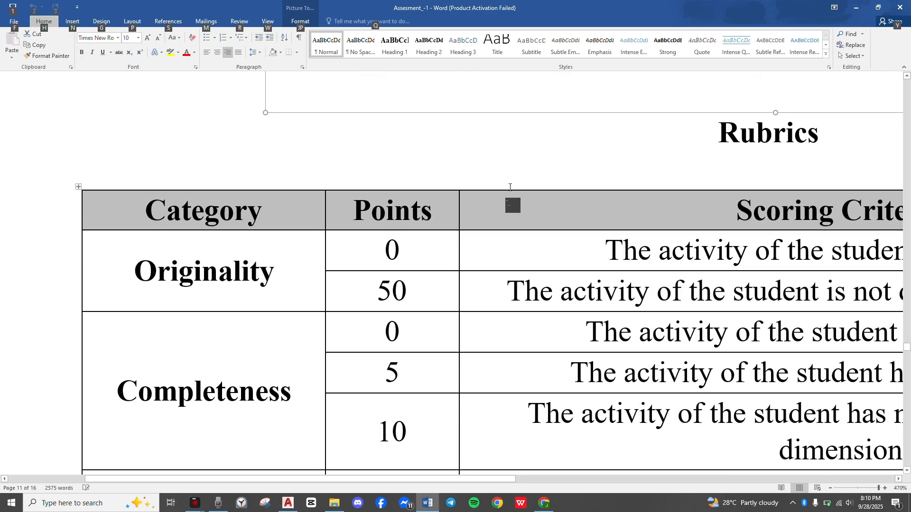
scroll(518, 193, "up", 10)
scroll(517, 187, "down", 6)
scroll(517, 186, "up", 15)
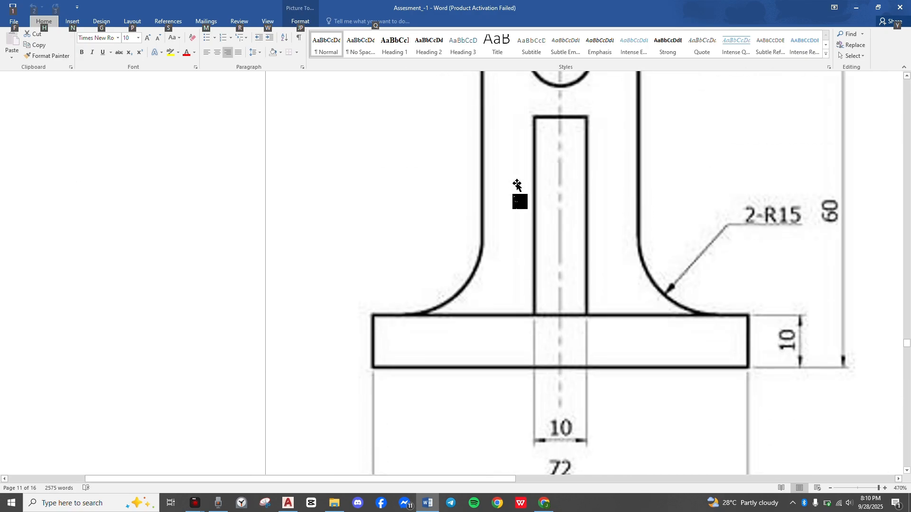
key("Tab")
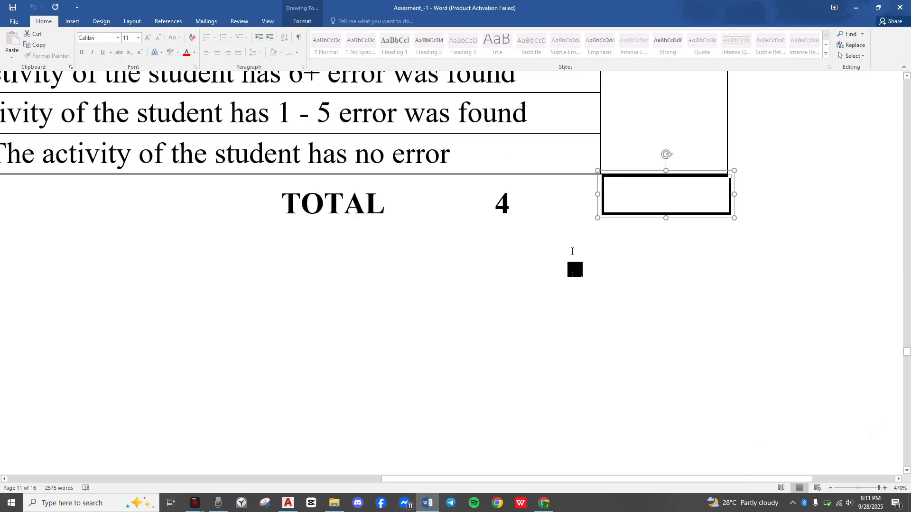
key("alt+Tab")
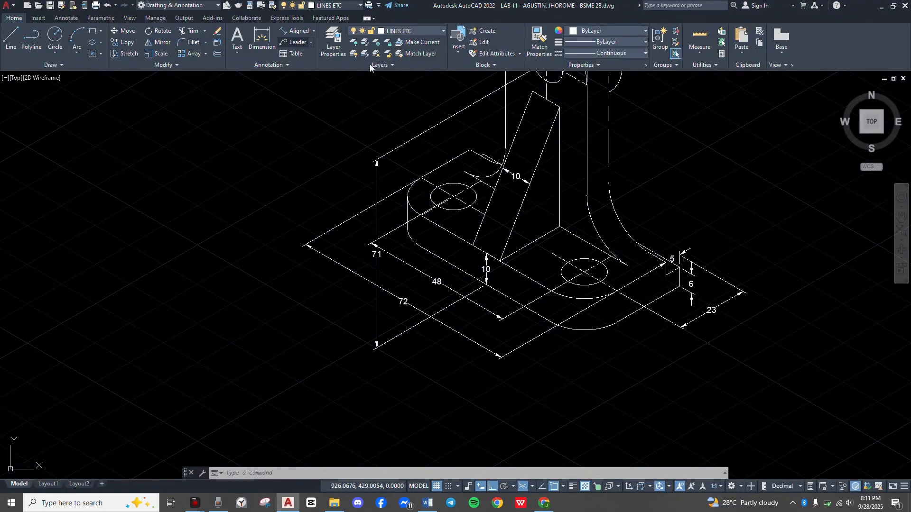
scroll(583, 301, "up", 2)
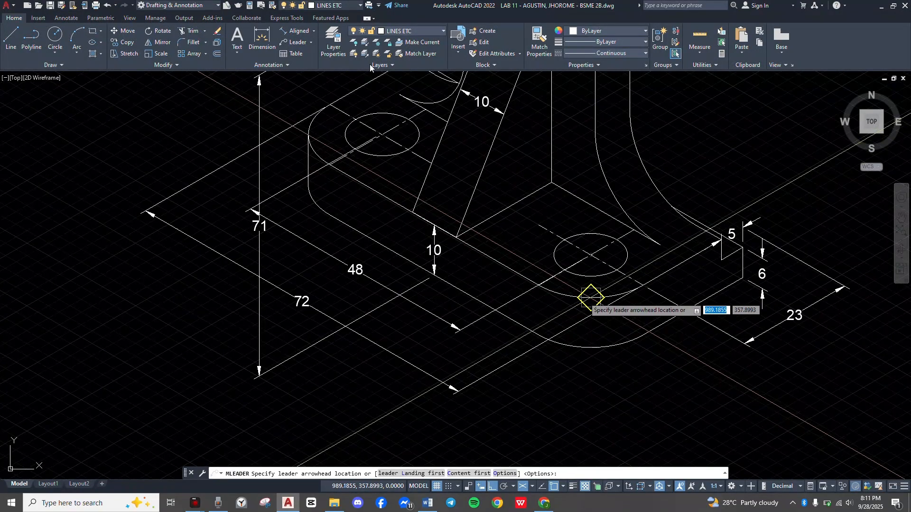
left_click(584, 300)
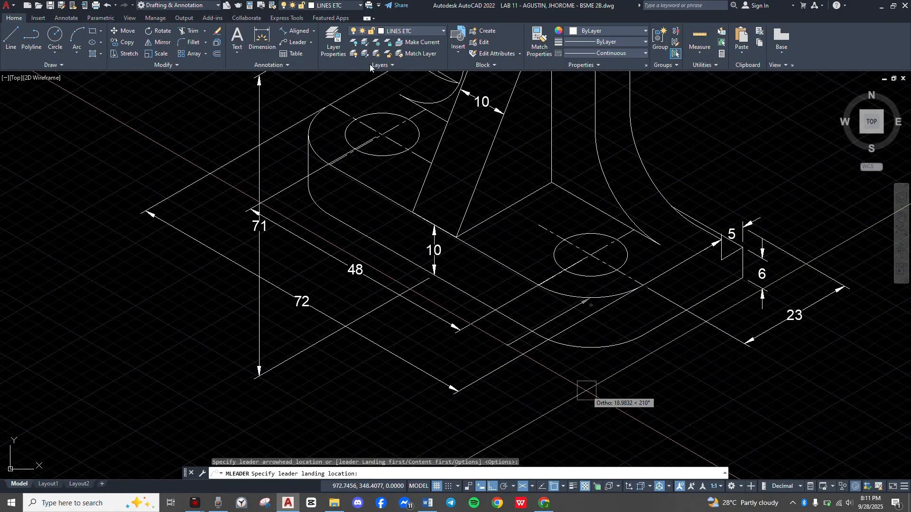
key("F5")
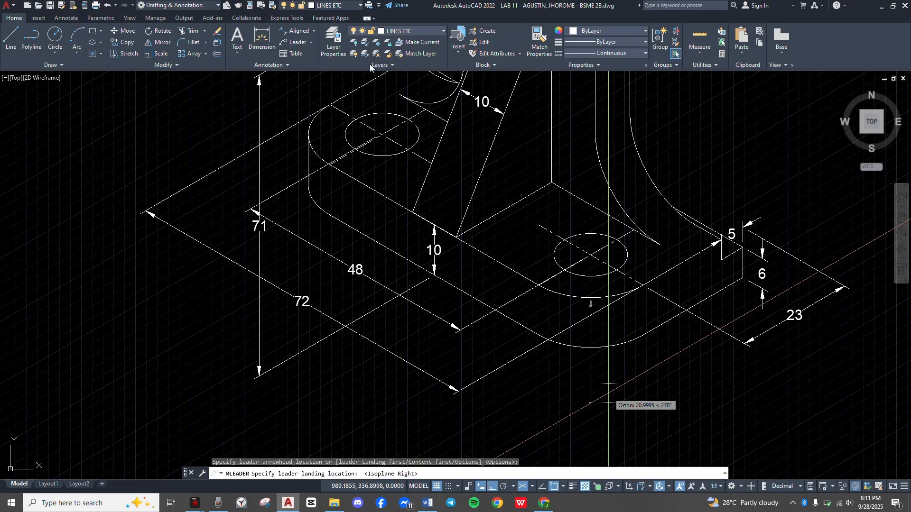
key("Escape")
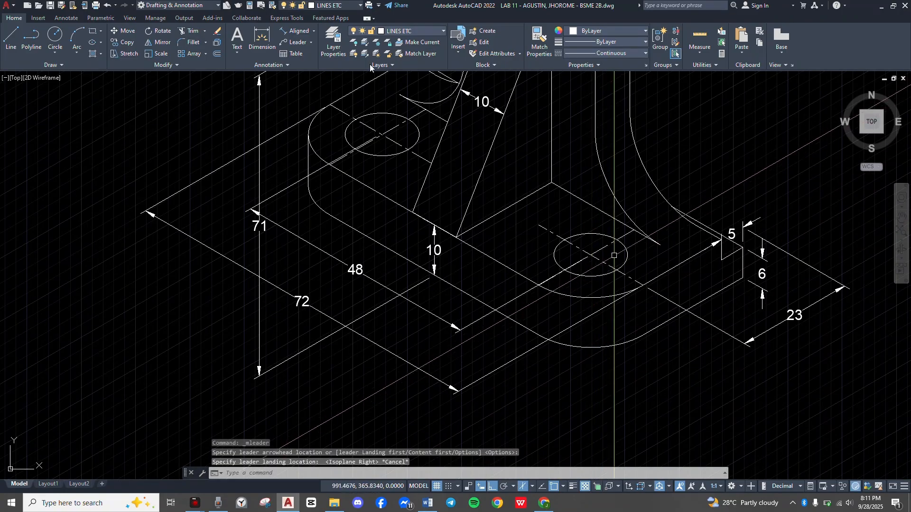
Attach a multileader reading "2 - R15" to the outer concave fillet between the upright and the base.
scroll(614, 255, "up", 2)
key("Return")
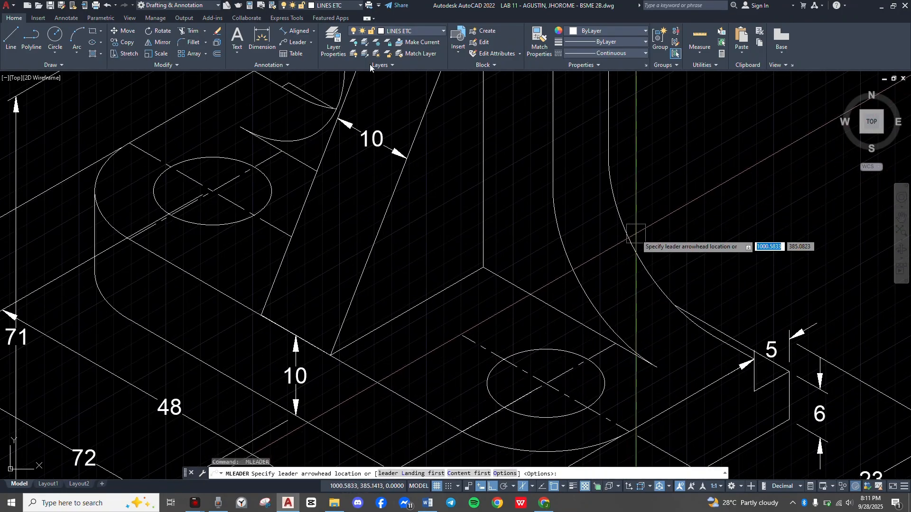
left_click(639, 258)
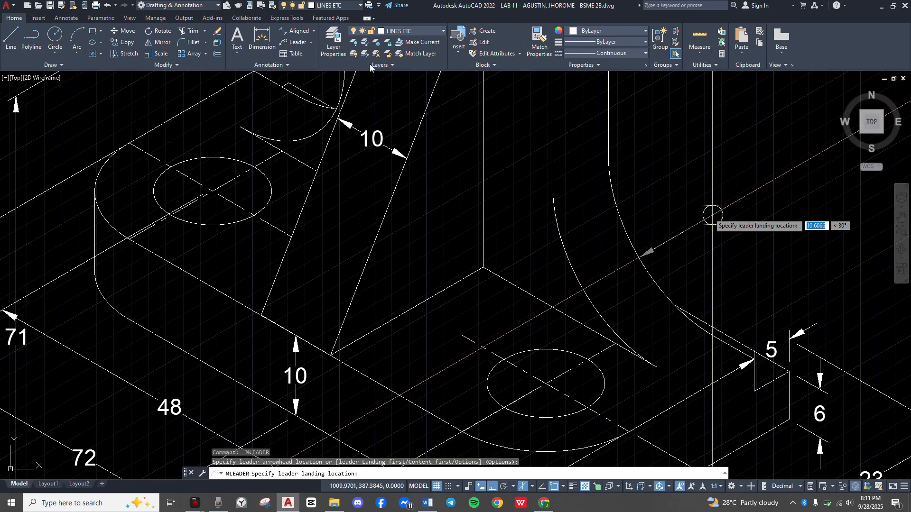
left_click(713, 215)
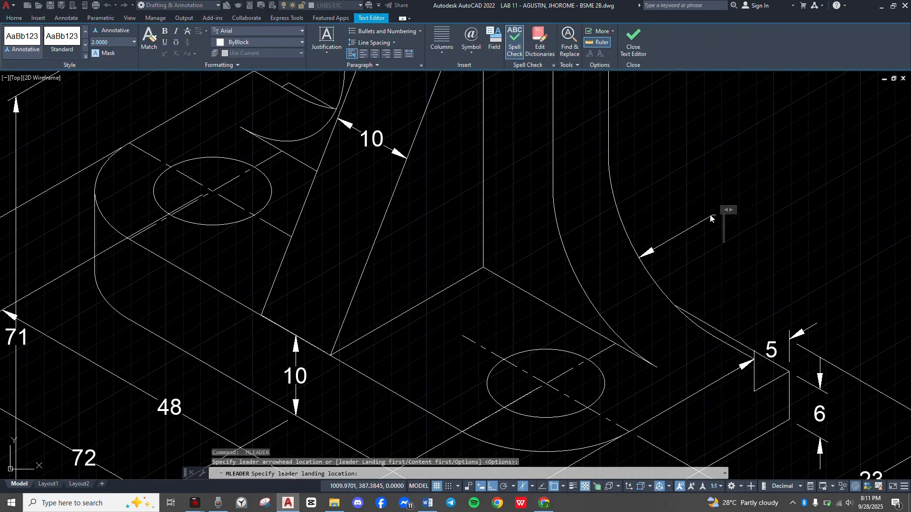
type("2 -")
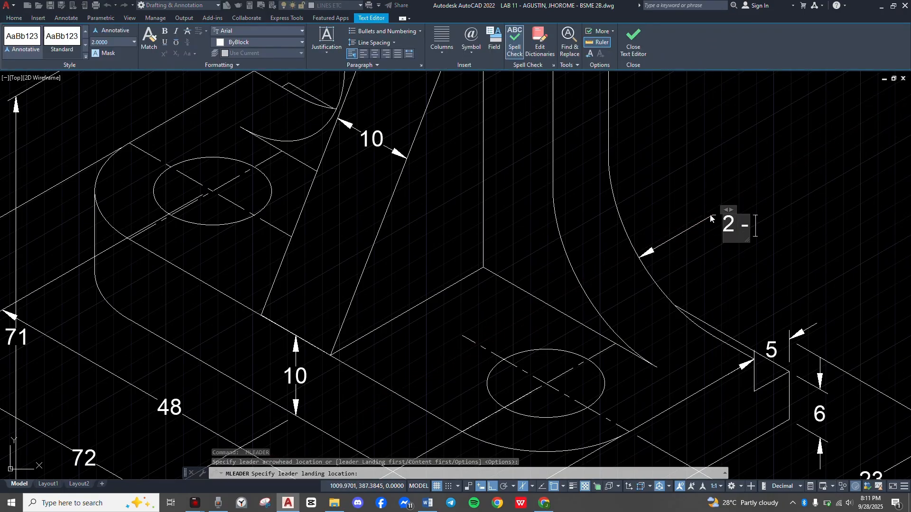
left_click(471, 44)
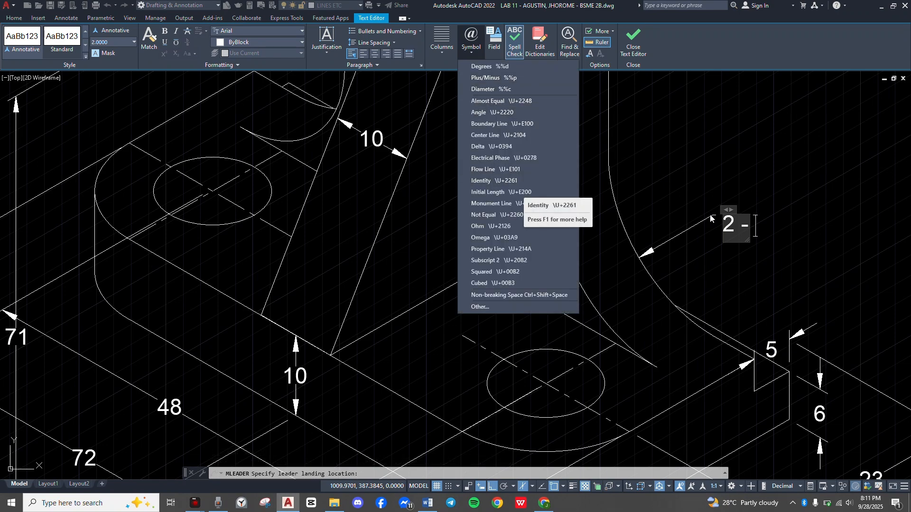
left_click(732, 222)
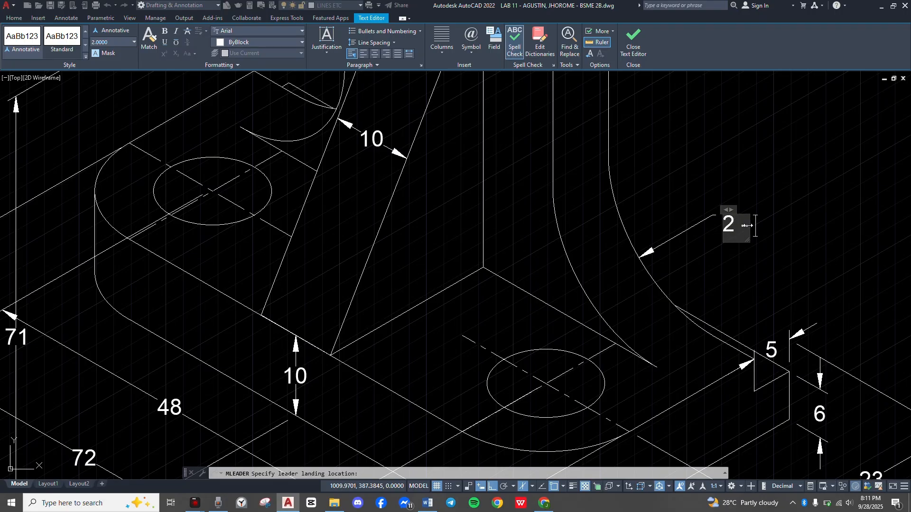
type("R15")
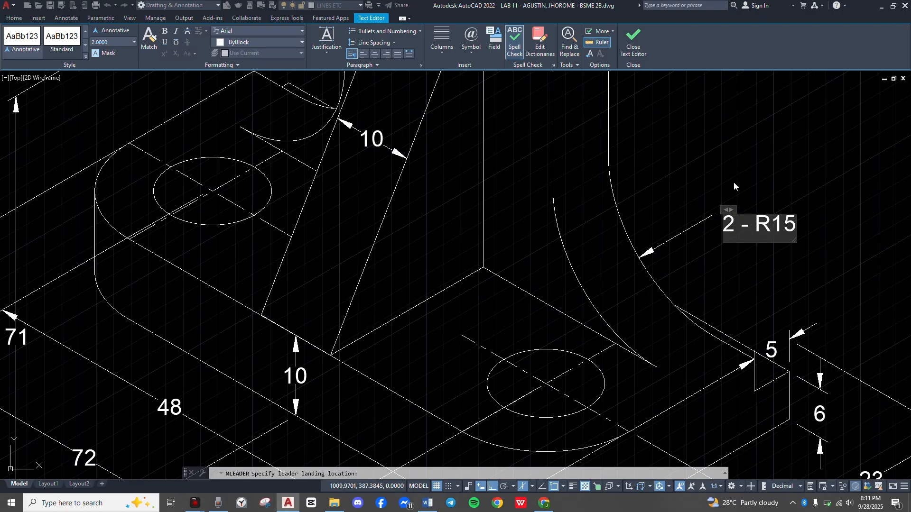
left_click(733, 185)
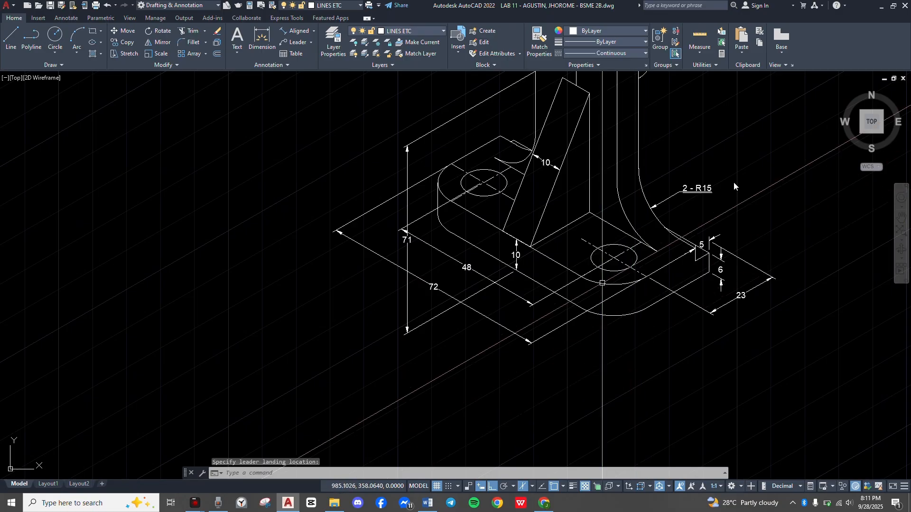
Switch to the Word reference and examine the top view for the callout of the holes in the base.
scroll(609, 280, "up", 4)
key("alt+Tab")
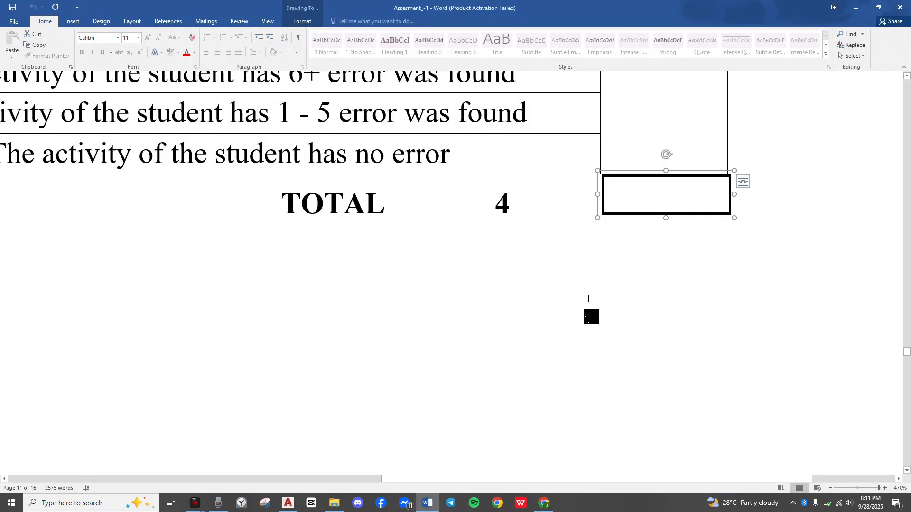
scroll(590, 298, "down", 5)
scroll(450, 268, "down", 2)
scroll(450, 268, "down", 6, "ctrl")
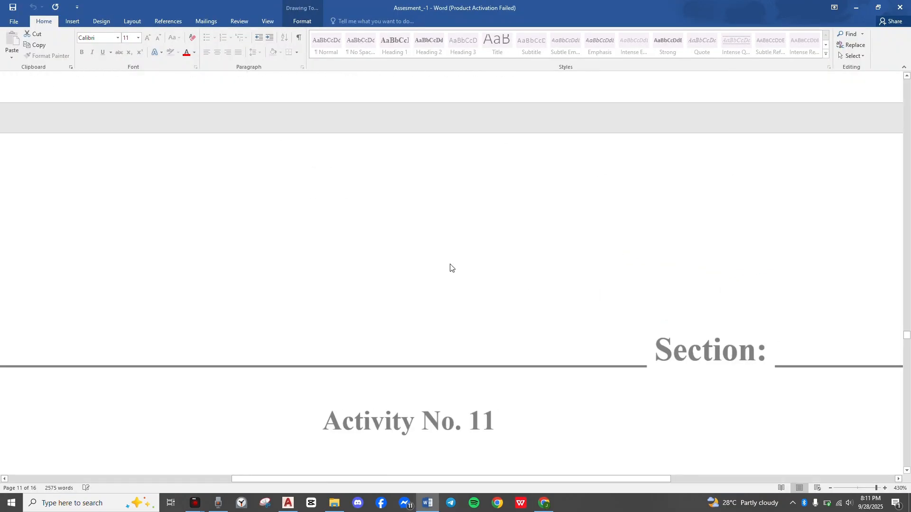
scroll(450, 268, "down", 20)
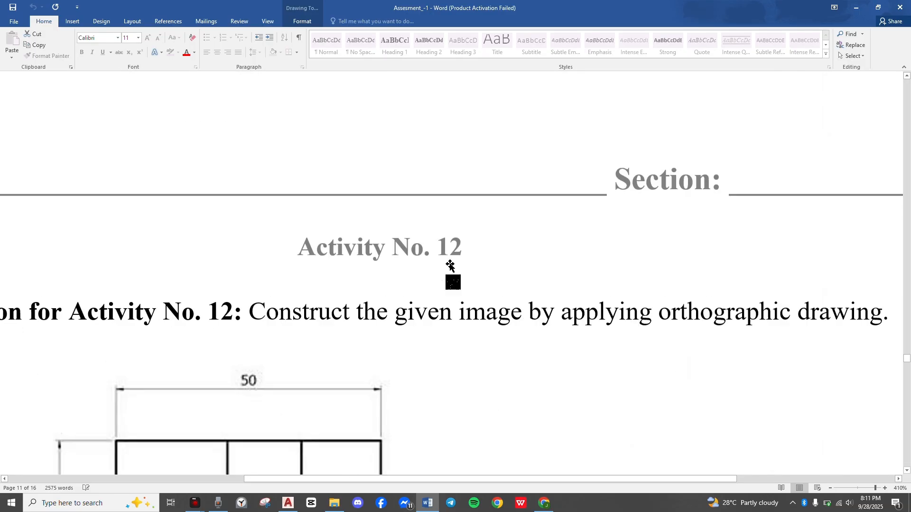
scroll(454, 265, "down", 5)
scroll(455, 265, "up", 20)
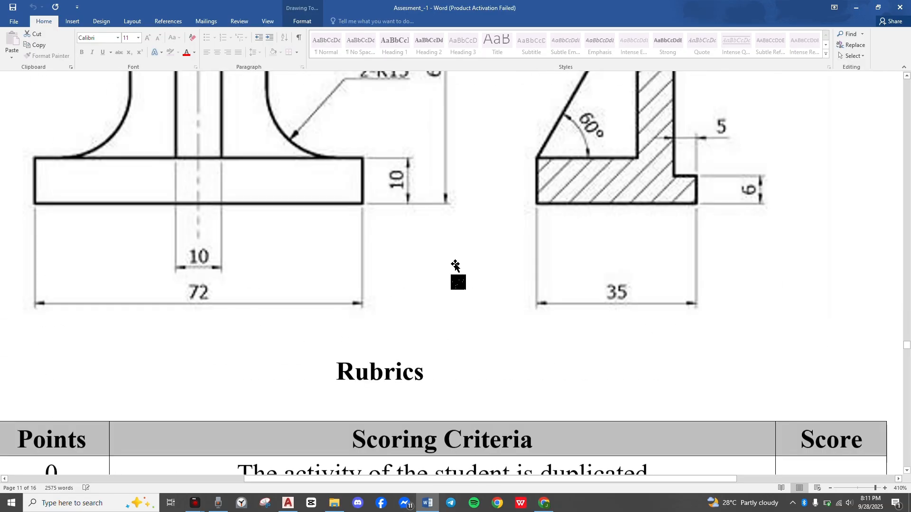
scroll(456, 266, "up", 2)
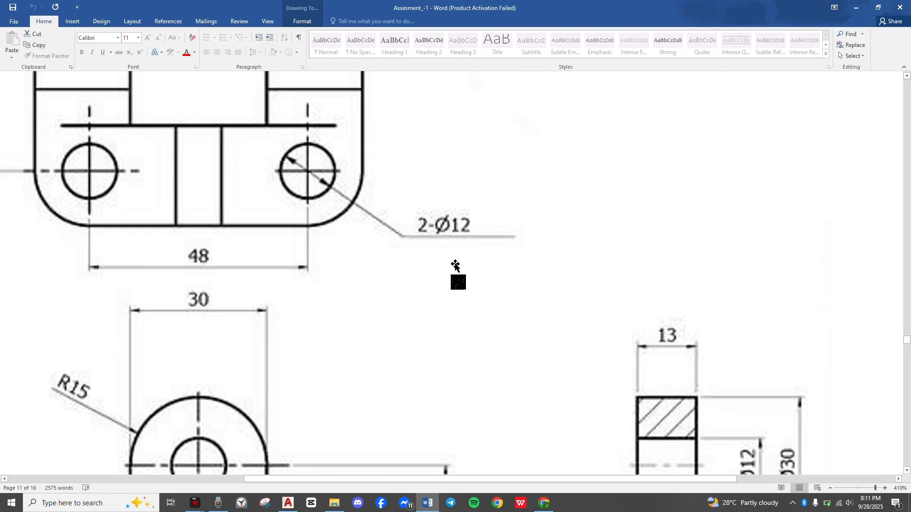
Return to AutoCAD and place an aligned dimension vertically across the base hole nearest the 5 and 6 dimensions.
key("alt+Tab")
scroll(657, 232, "up", 2)
middle_click_drag(695, 225, 571, 294)
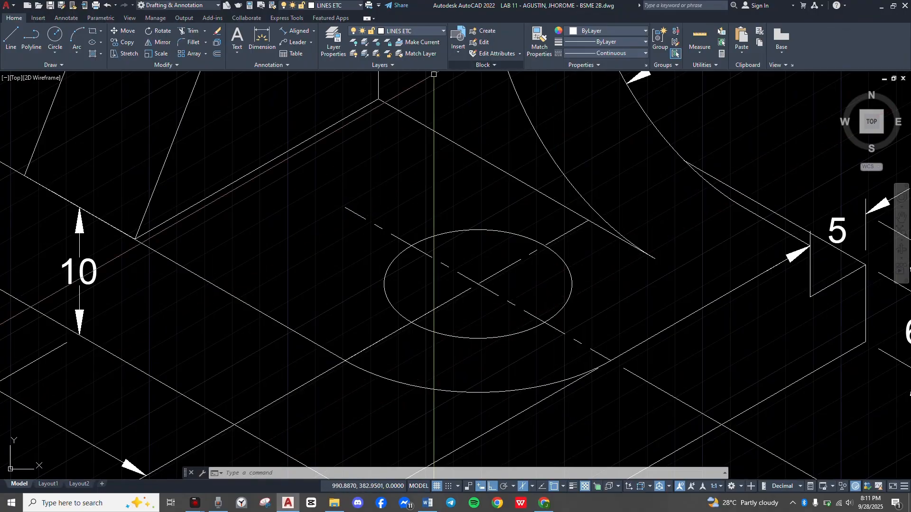
left_click(299, 31)
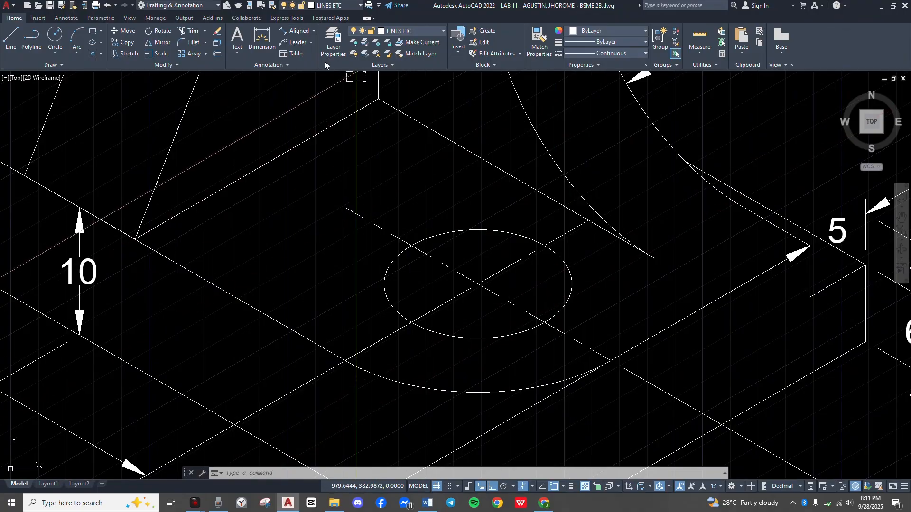
left_click(478, 230)
left_click(477, 339)
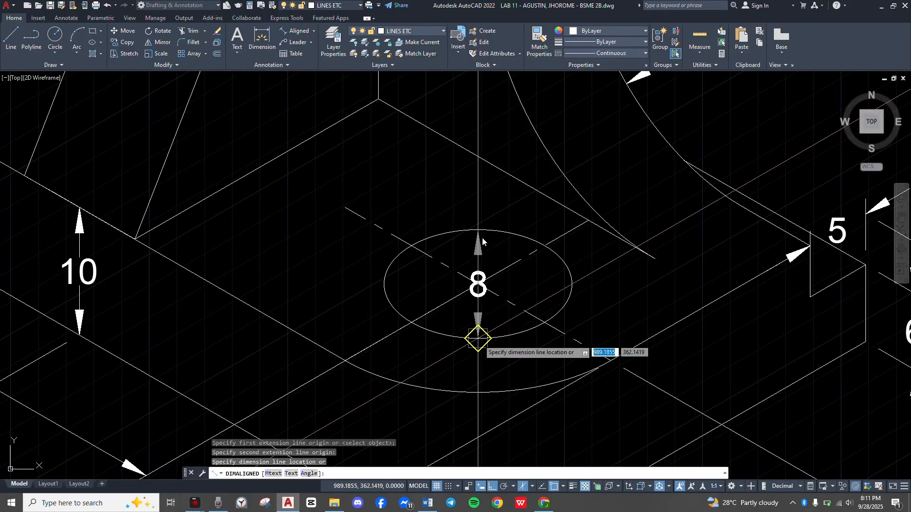
left_click(477, 339)
Move the base hole dimension's text straight down below the base and bring its dimension line back onto the hole's centre.
left_click(482, 239)
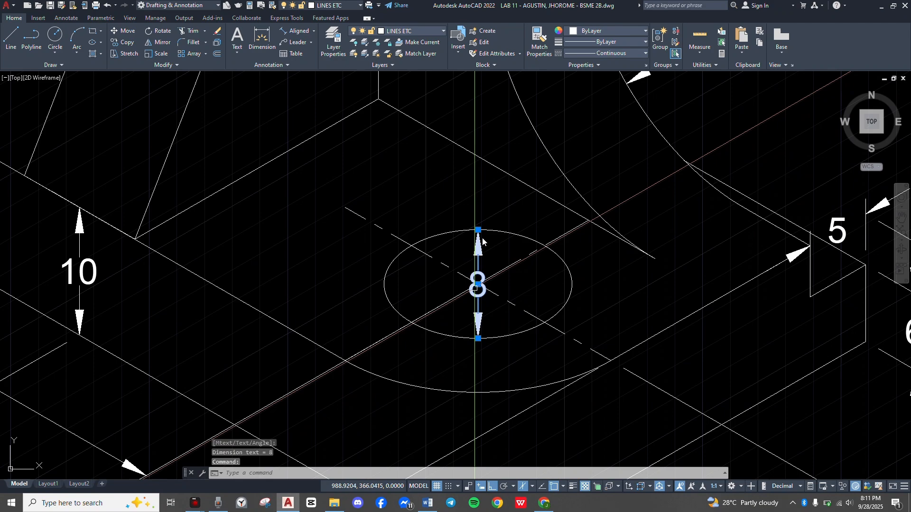
left_click(478, 286)
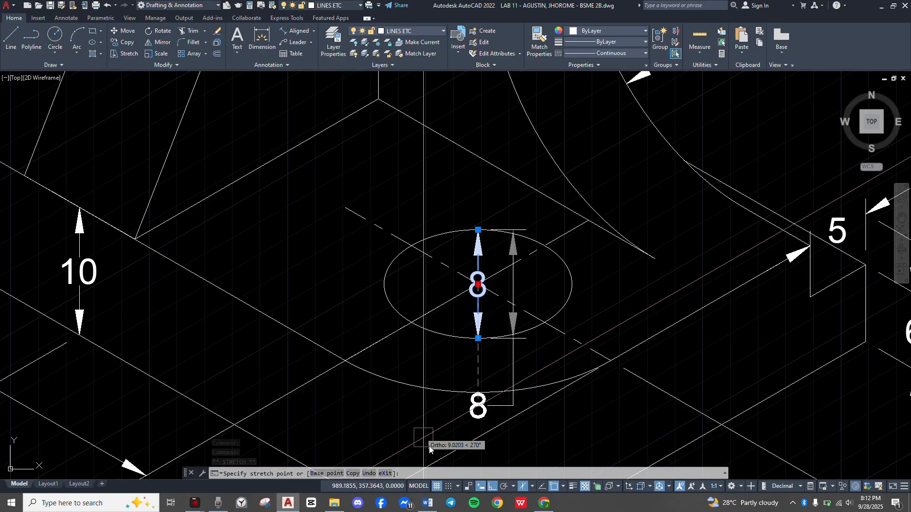
scroll(432, 284, "down", 4)
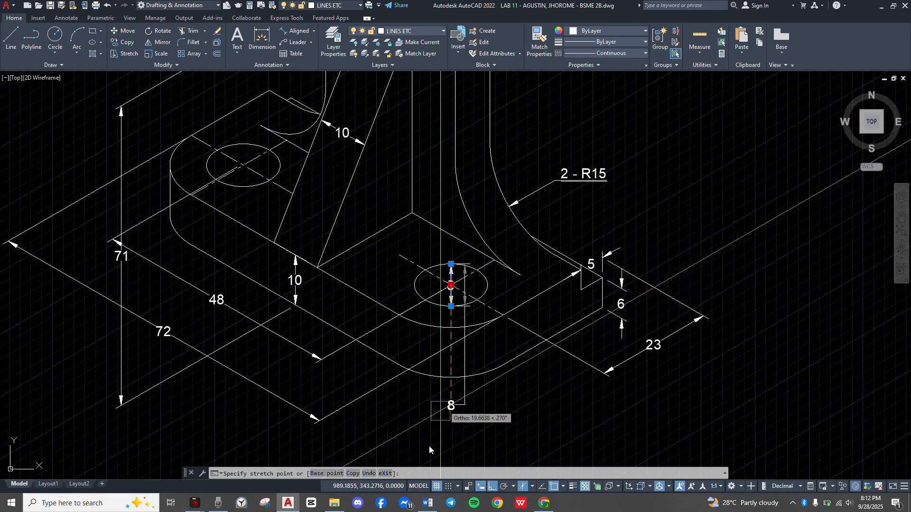
left_click(452, 416)
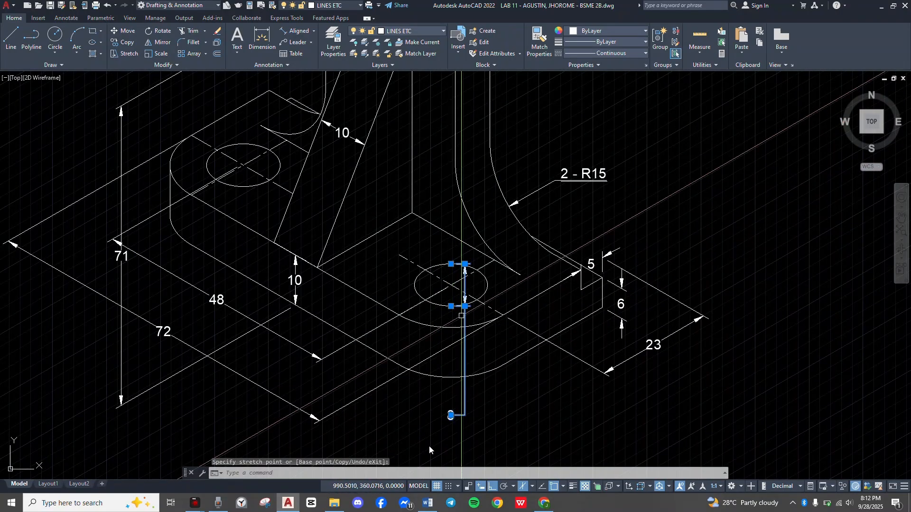
left_click(465, 306)
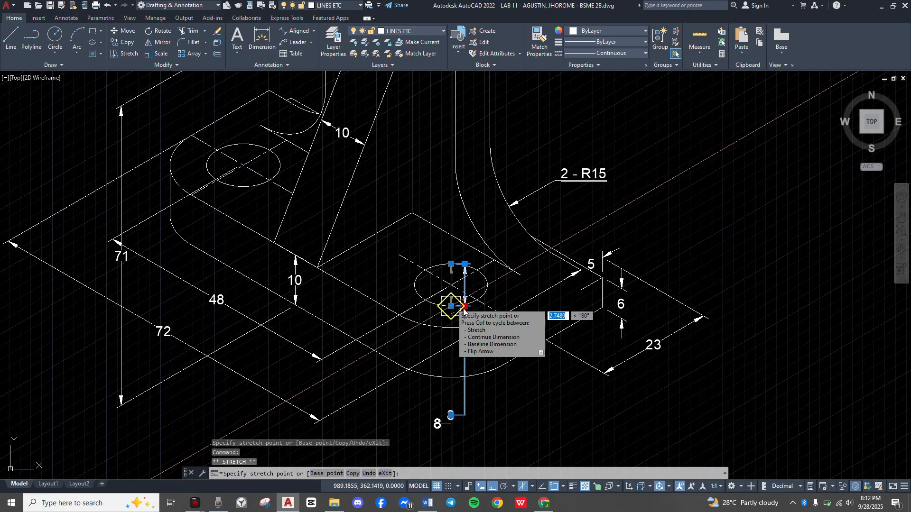
left_click(463, 309)
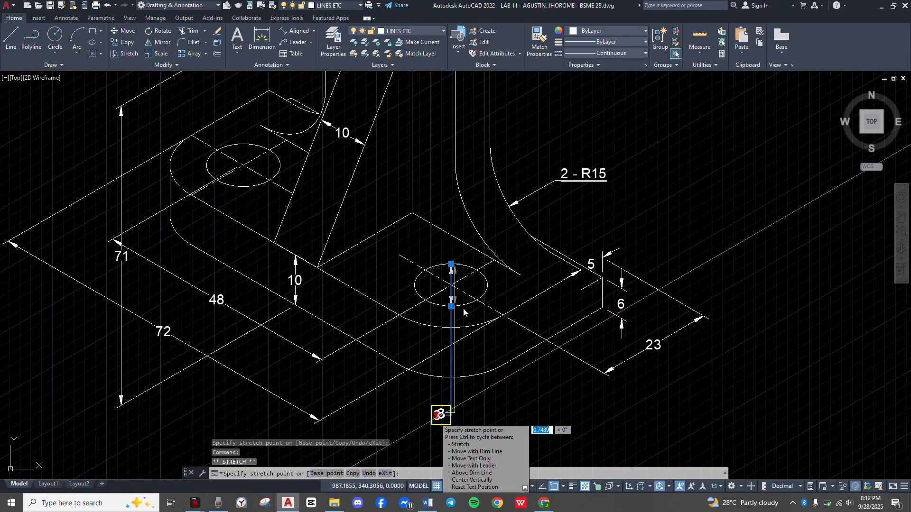
left_click(437, 415)
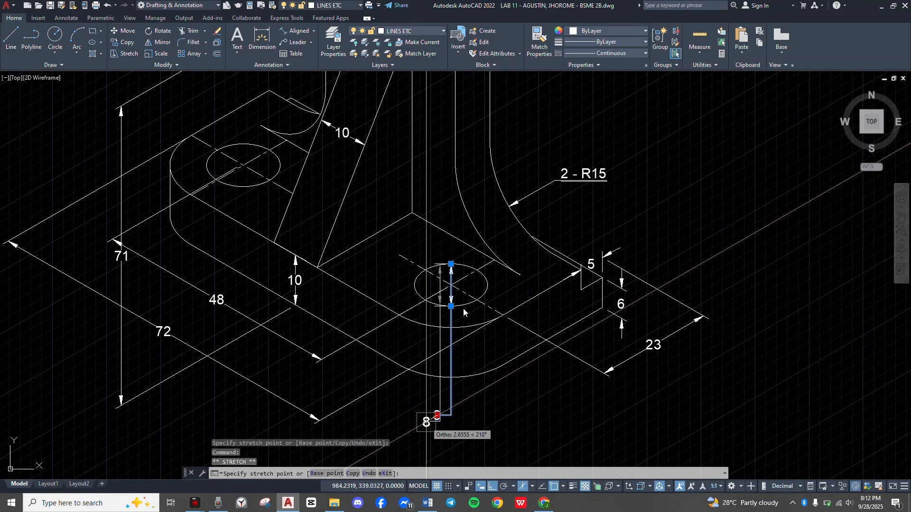
right_click(438, 423)
key("Escape")
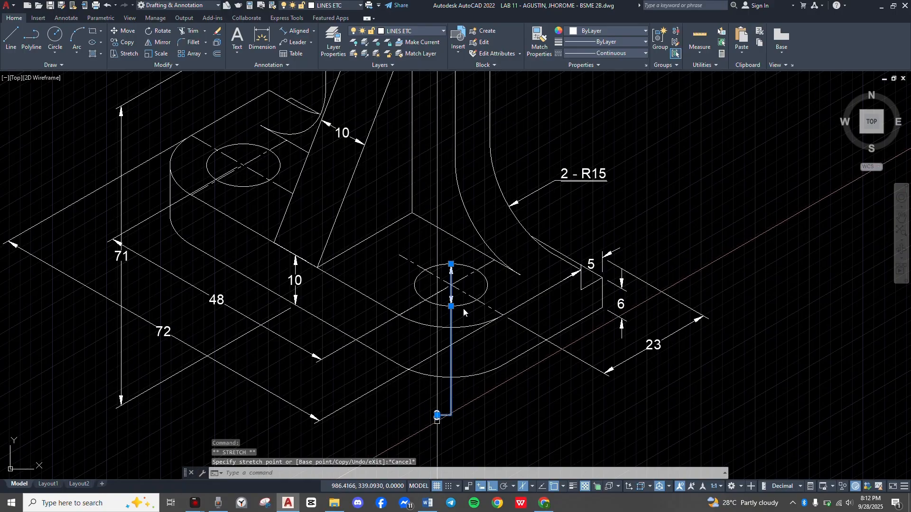
key("Escape")
Replace the base hole dimension's text with "2 - Ø12".
double_click(437, 416)
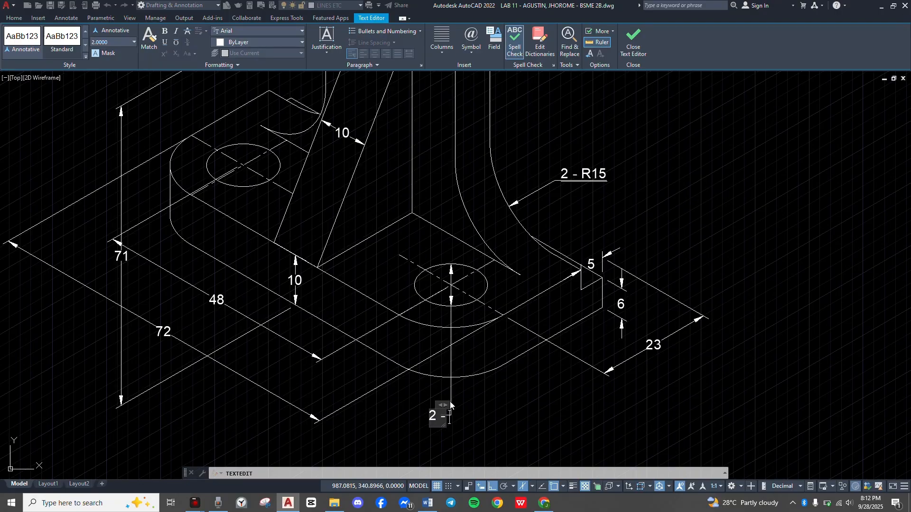
left_click(478, 89)
left_click(449, 405)
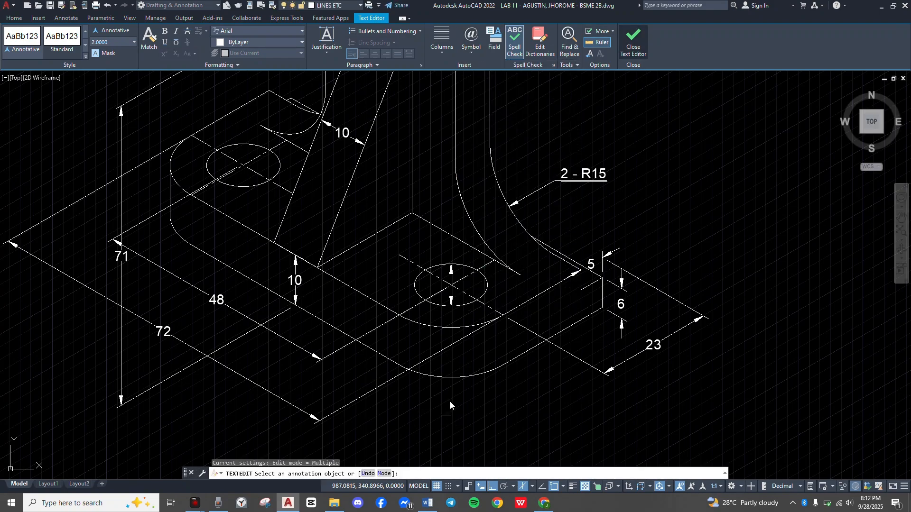
scroll(450, 401, "up", 3)
scroll(457, 311, "up", 4)
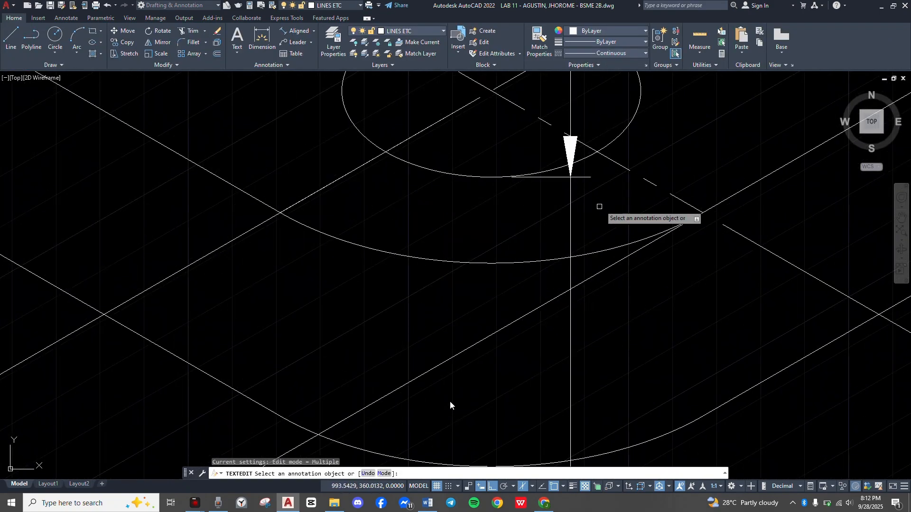
key("Escape")
Stretch the 2 - Ø12 dimension line sideways so it runs through the hole's lowest point and centre.
left_click(590, 205)
left_click(563, 212)
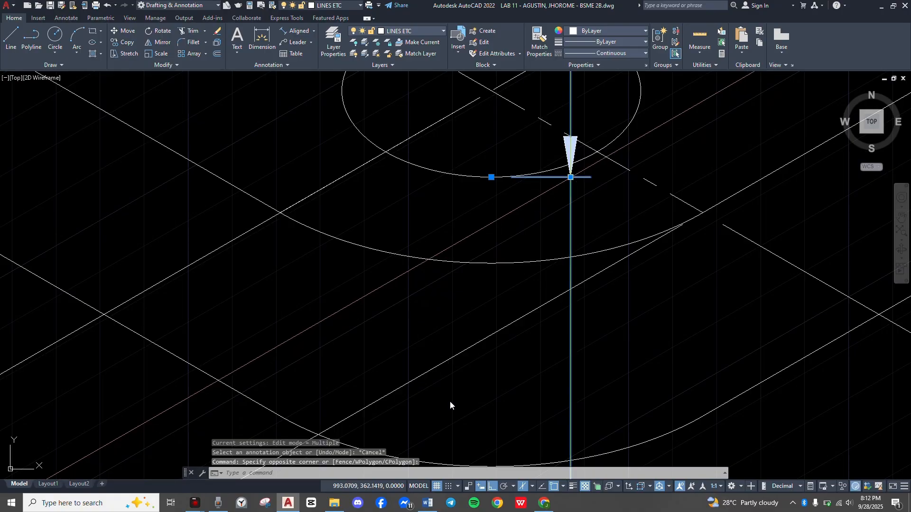
left_click(571, 177)
left_click(572, 179)
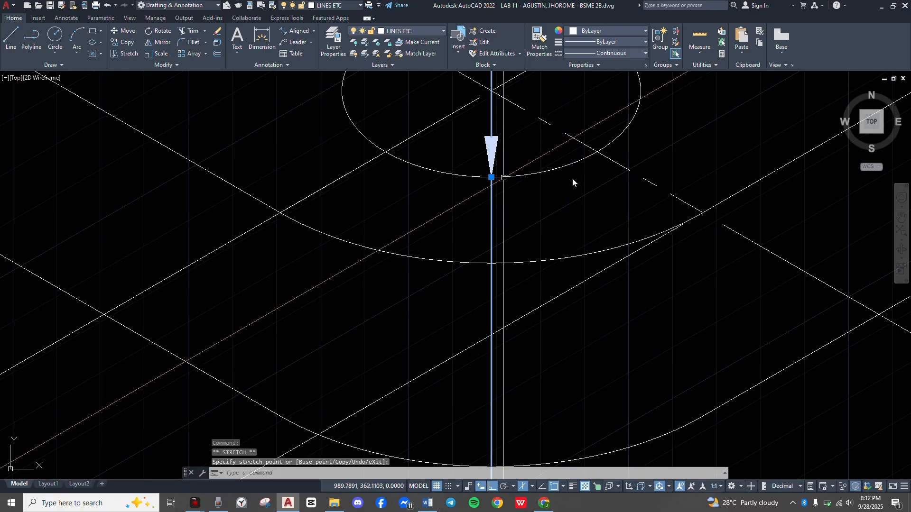
scroll(572, 179, "down", 6)
key("Escape")
scroll(572, 179, "down", 4)
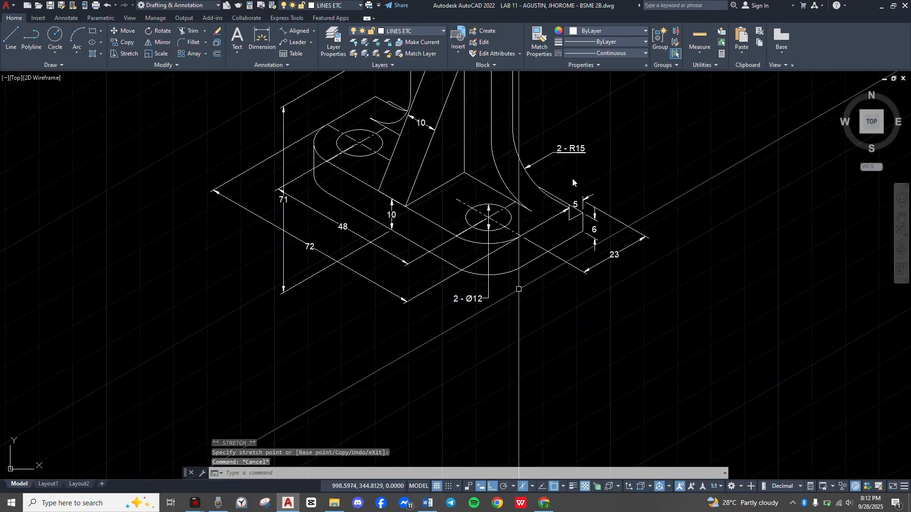
Replace the text of the vertical height dimension between the base and the upper hole's centre with "60".
scroll(405, 334, "up", 4)
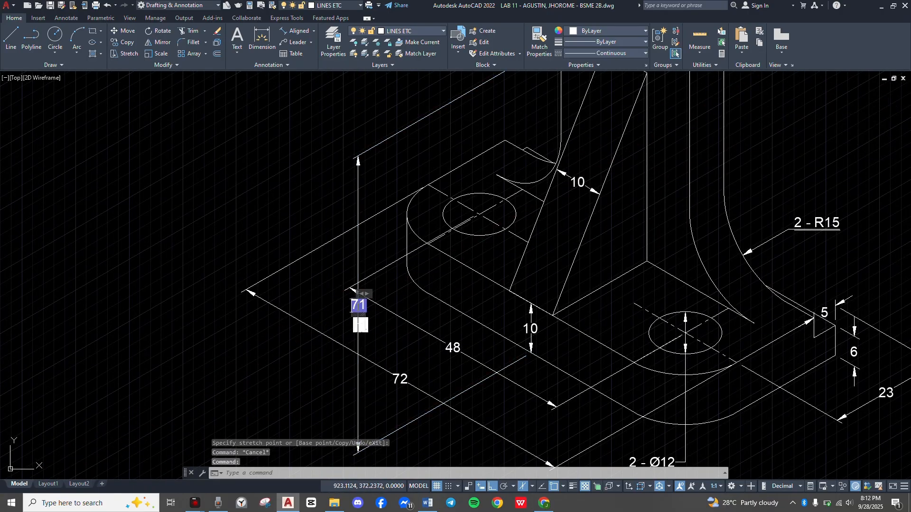
double_click(358, 305)
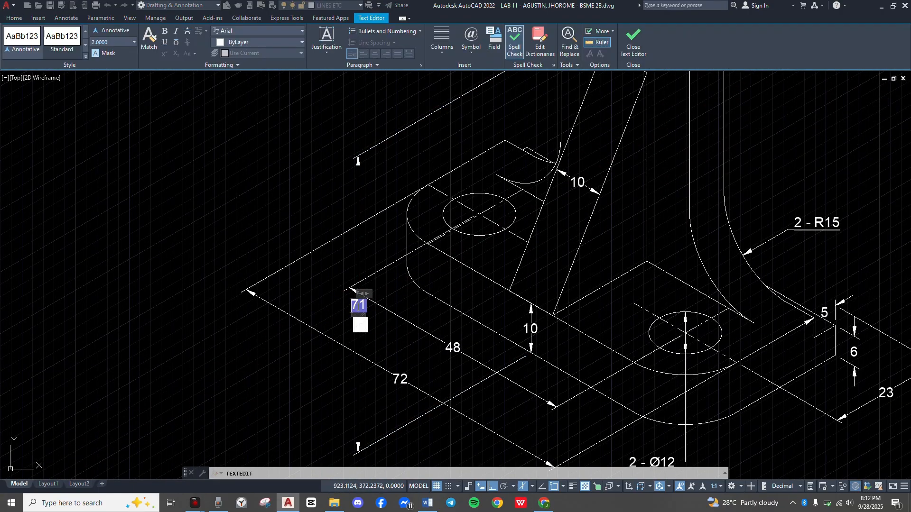
left_click(401, 294)
scroll(690, 228, "down", 4)
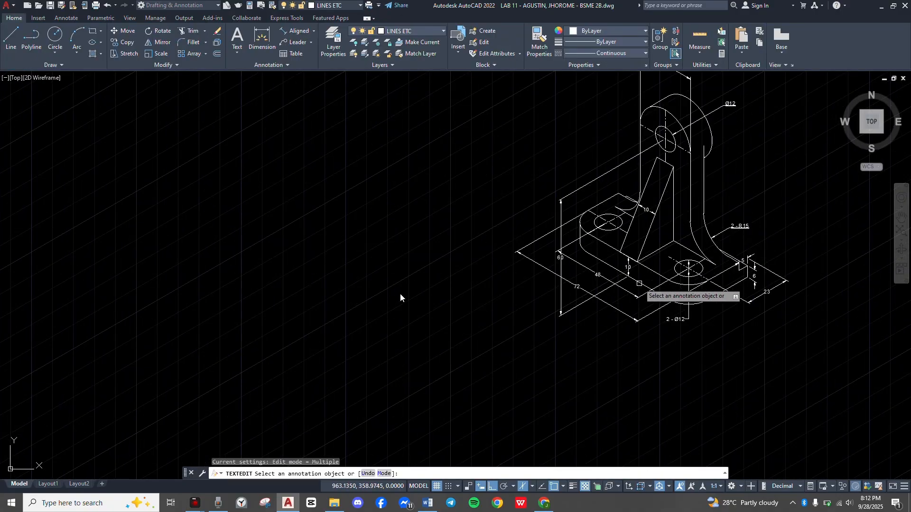
scroll(639, 283, "up", 3)
scroll(446, 339, "down", 5)
scroll(450, 340, "up", 6)
scroll(524, 330, "down", 2)
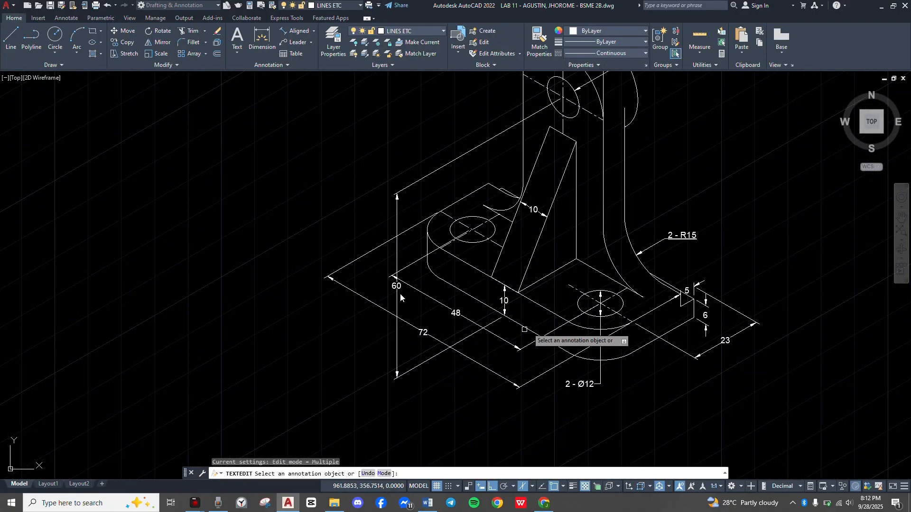
scroll(524, 330, "down", 3)
key("Escape")
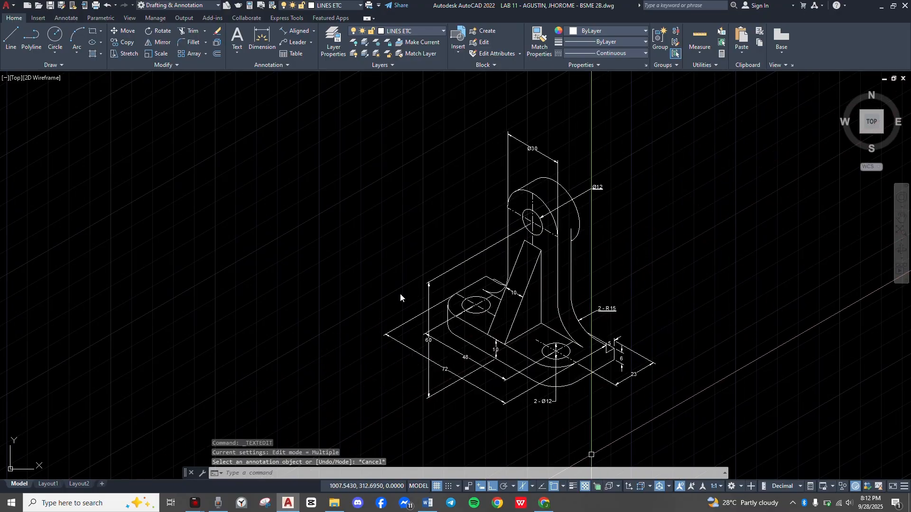
Add a multileader reading "R15" from the rounded top edge of the upright's front face, landing just above the Ø12 callout.
middle_click_drag(679, 405, 633, 413)
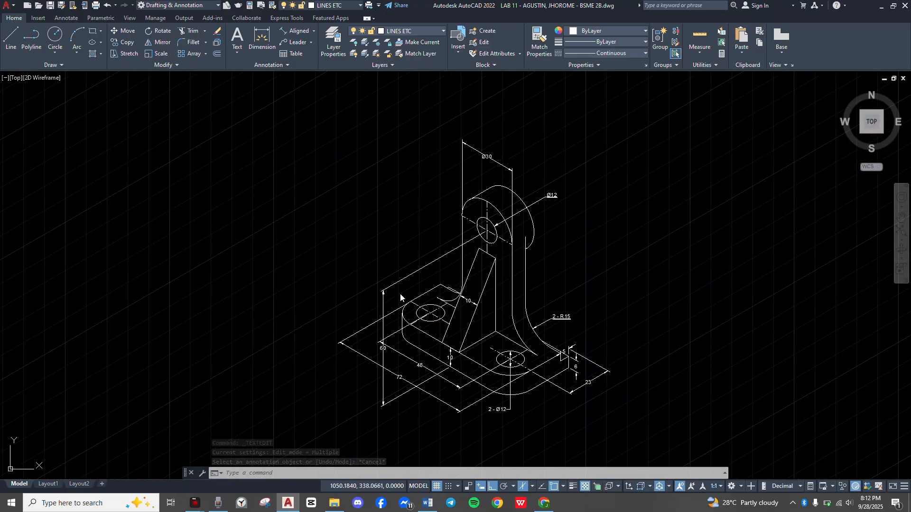
scroll(629, 413, "up", 2)
middle_click_drag(619, 360, 646, 416)
middle_click_drag(520, 210, 546, 280)
left_click(273, 42)
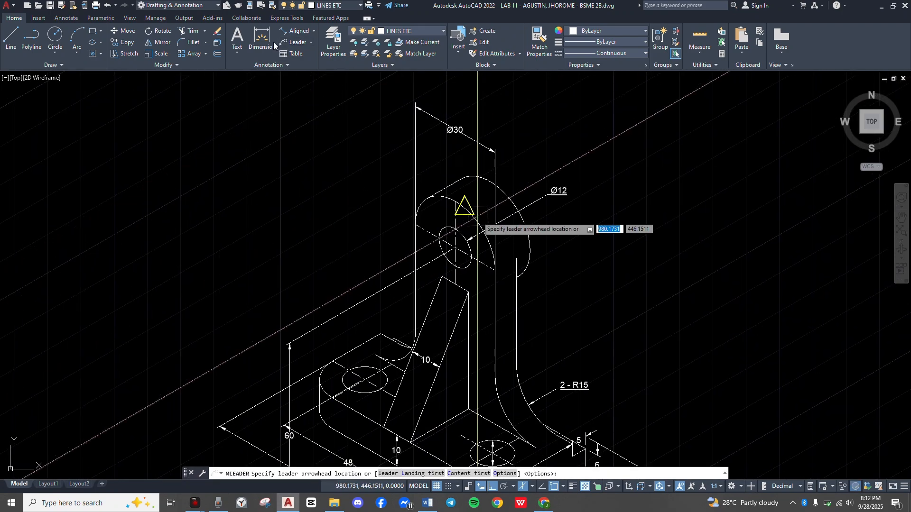
left_click(477, 216)
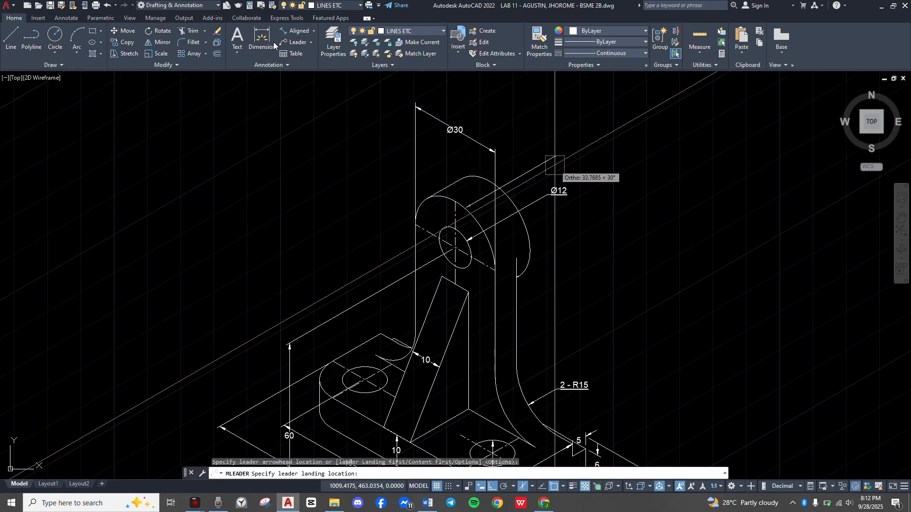
left_click(537, 167)
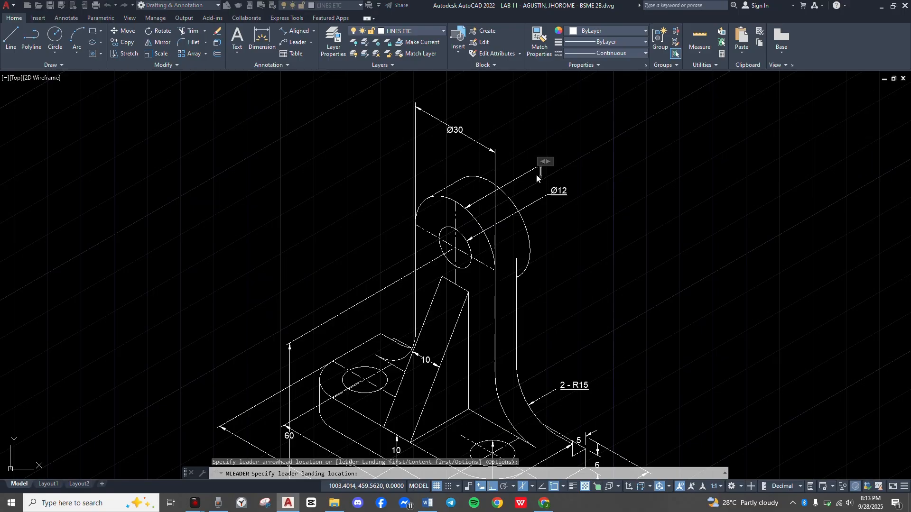
type("R")
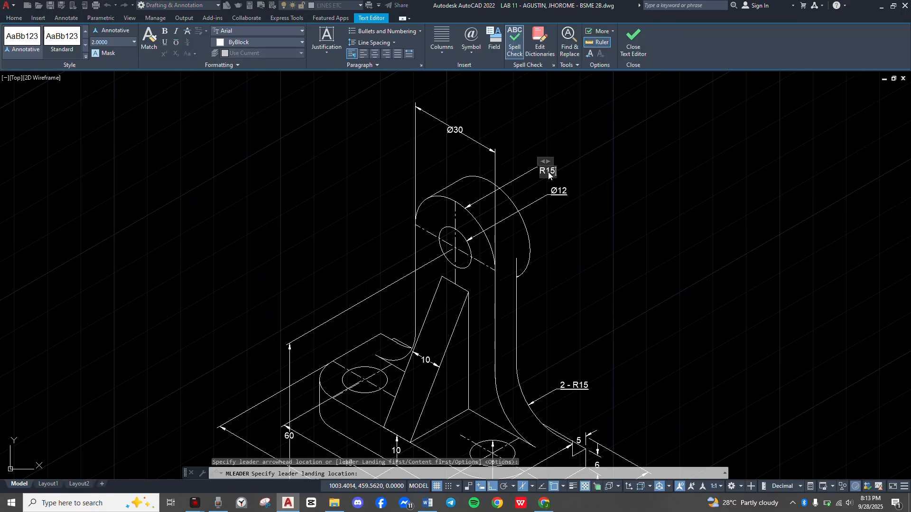
type("15")
left_click(553, 165)
scroll(555, 169, "down", 4)
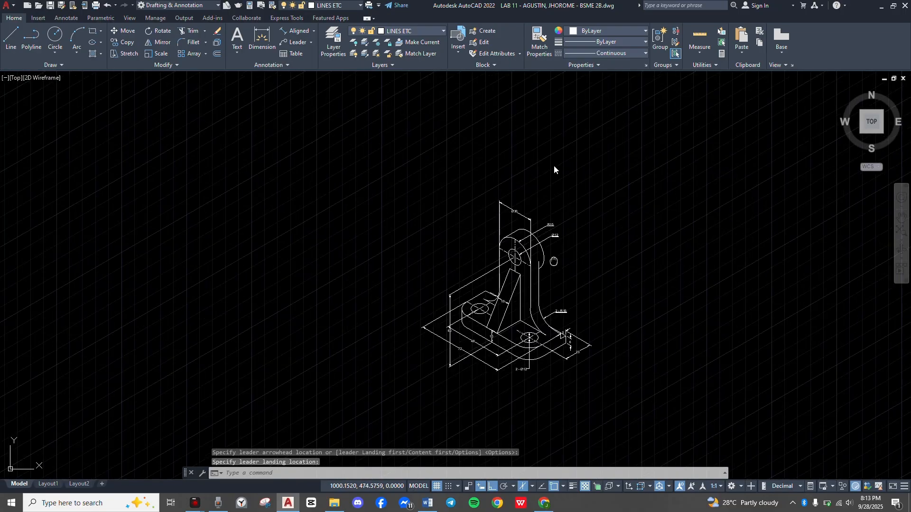
scroll(555, 170, "up", 3)
middle_click_drag(587, 213, 571, 224)
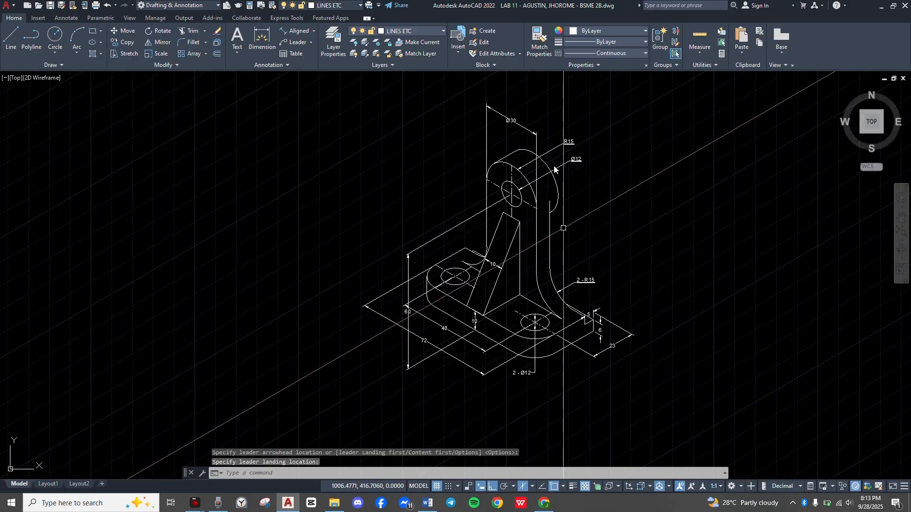